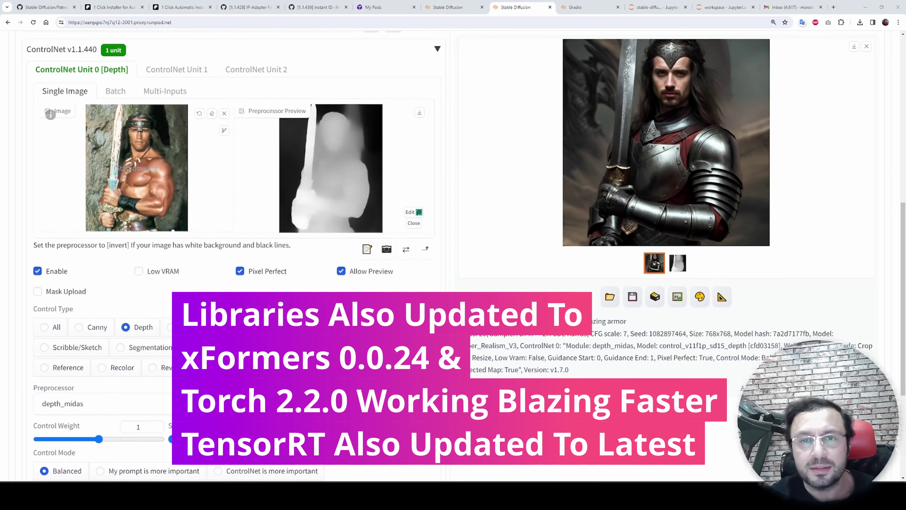
# - View the TensorRT exporter page, then return to the ControlNet settings in txt2img
pyautogui.click(332, 90)
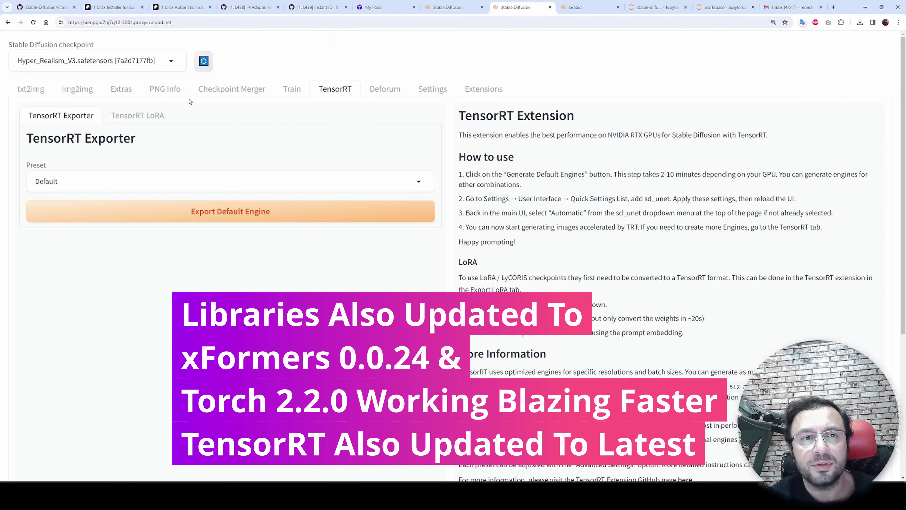
pyautogui.click(31, 89)
pyautogui.scroll(-10, 269, 268)
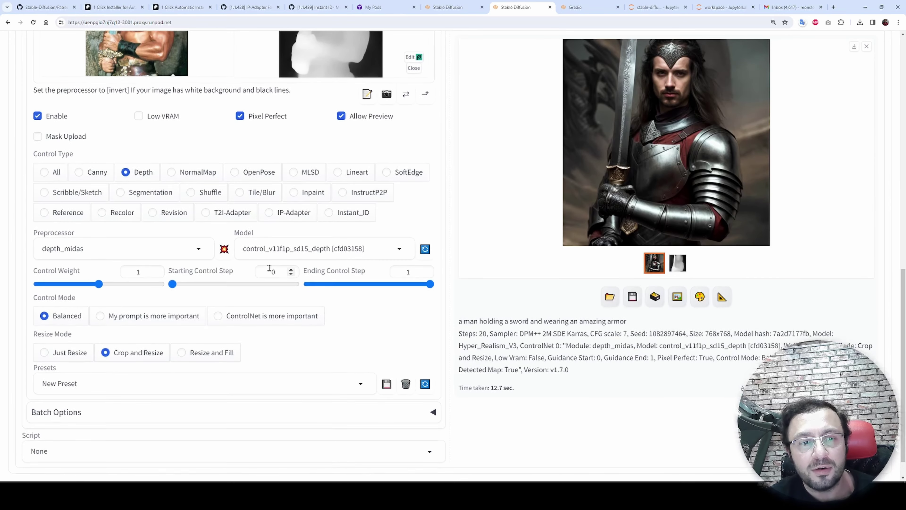
# - Check the Depth models available in ControlNet Unit 0 and set its preprocessor to none
pyautogui.scroll(-1, 270, 268)
pyautogui.click(323, 217)
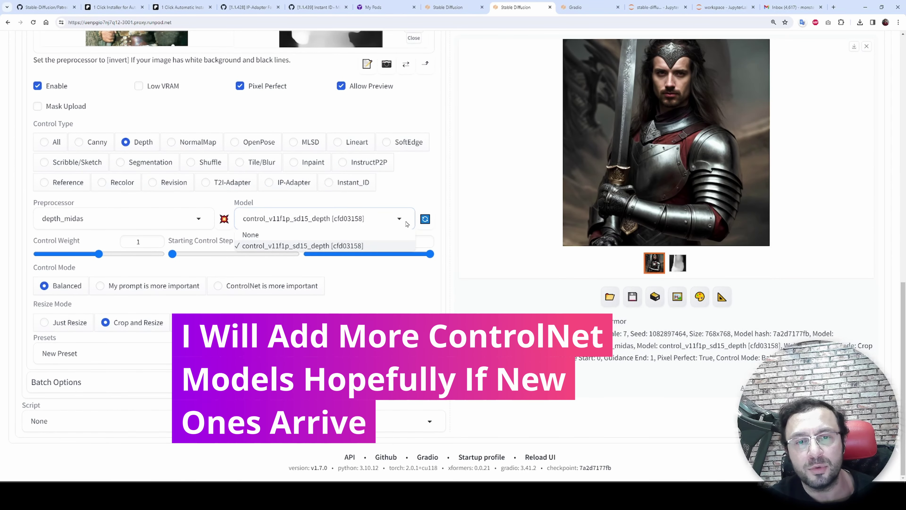
pyautogui.click(139, 218)
pyautogui.click(60, 235)
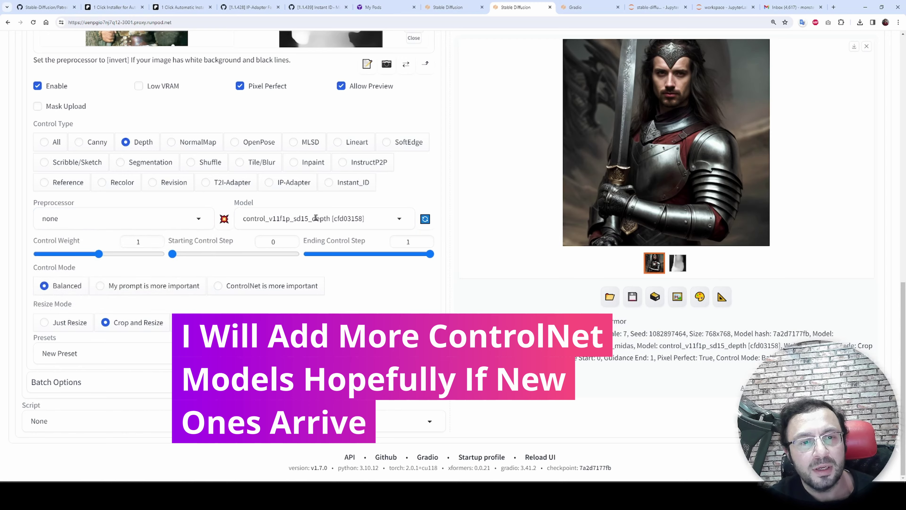
# - Set the ControlNet control type to All and examine the complete list of installed ControlNet models
pyautogui.click(316, 218)
pyautogui.click(57, 142)
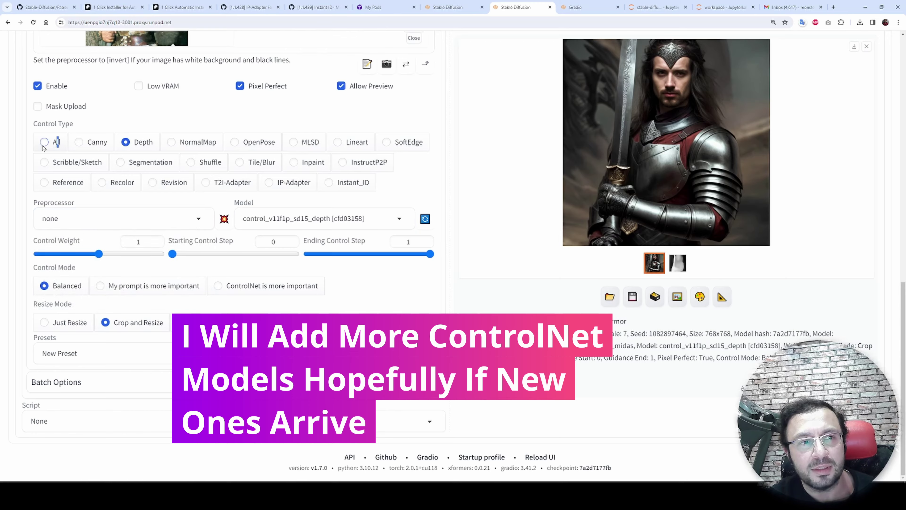
pyautogui.click(333, 219)
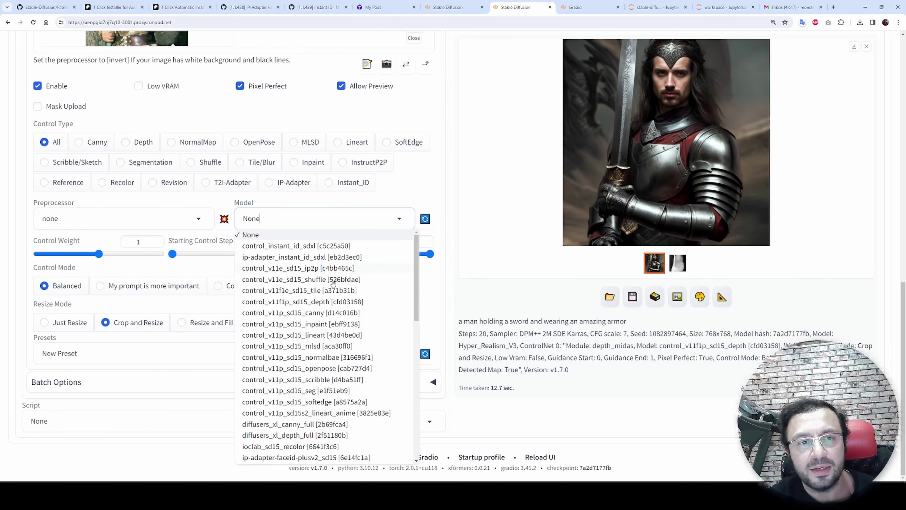
pyautogui.scroll(-5, 345, 288)
pyautogui.scroll(-5, 345, 289)
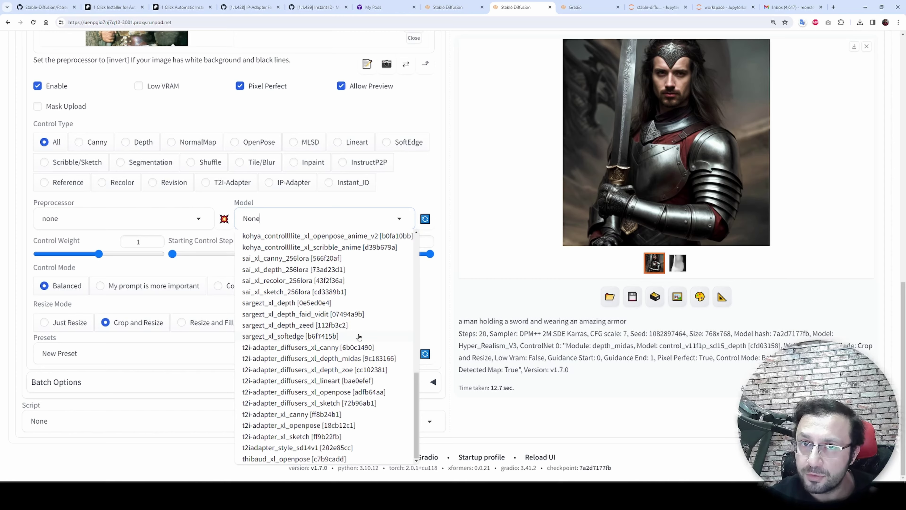
pyautogui.scroll(2, 370, 394)
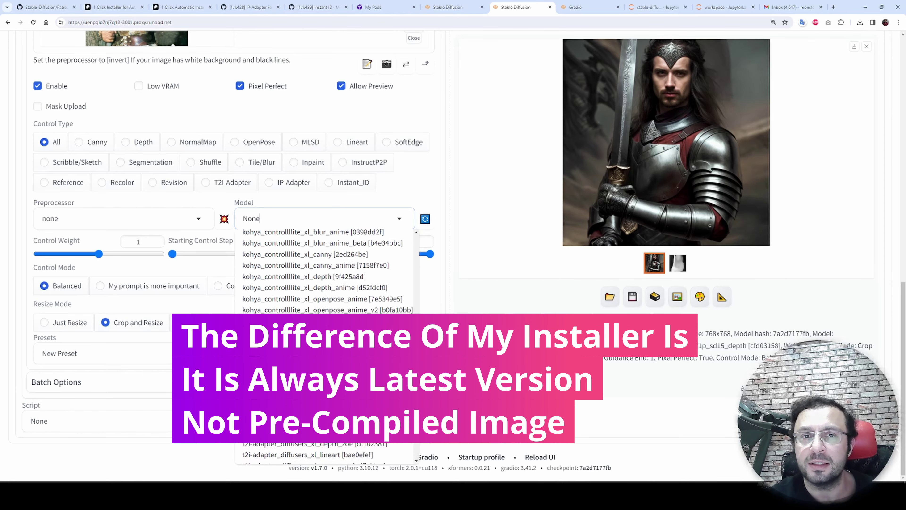
pyautogui.scroll(3, 370, 394)
pyautogui.scroll(5, 370, 394)
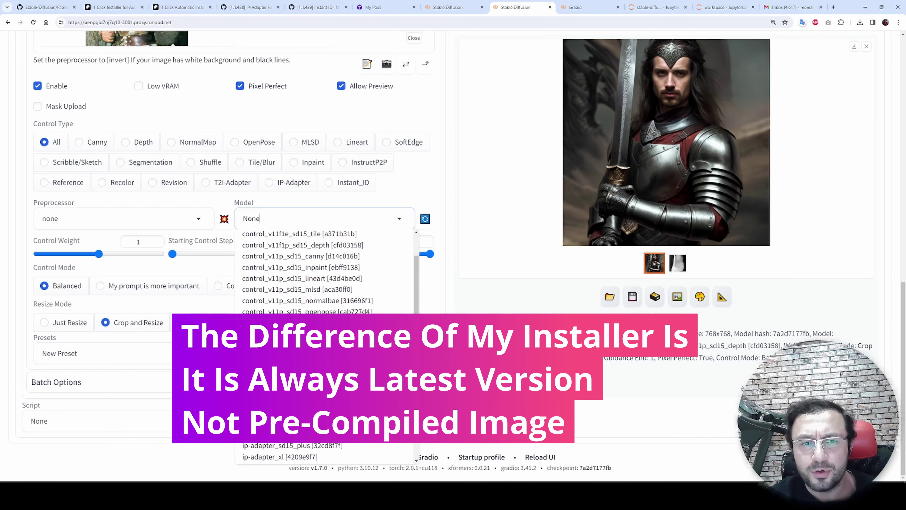
pyautogui.scroll(-10, 370, 393)
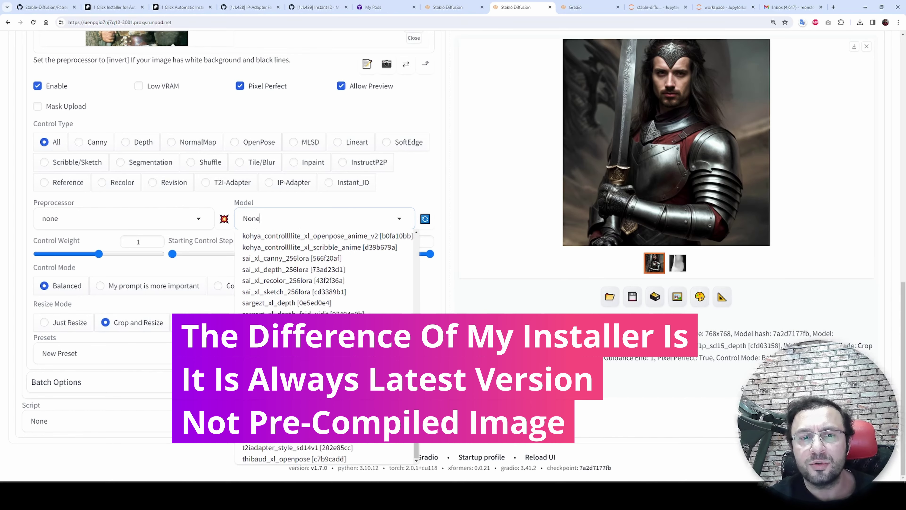
pyautogui.scroll(2, 370, 361)
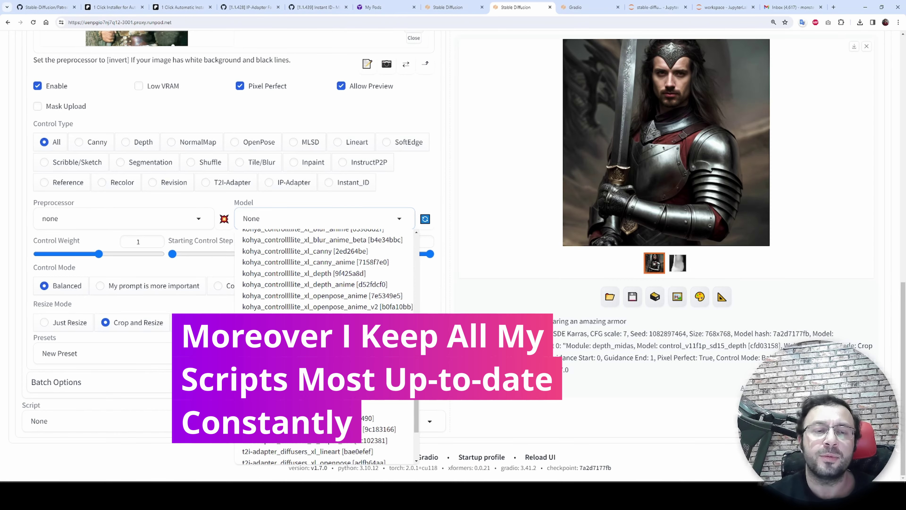
pyautogui.scroll(10, 327, 271)
pyautogui.scroll(-15, 327, 271)
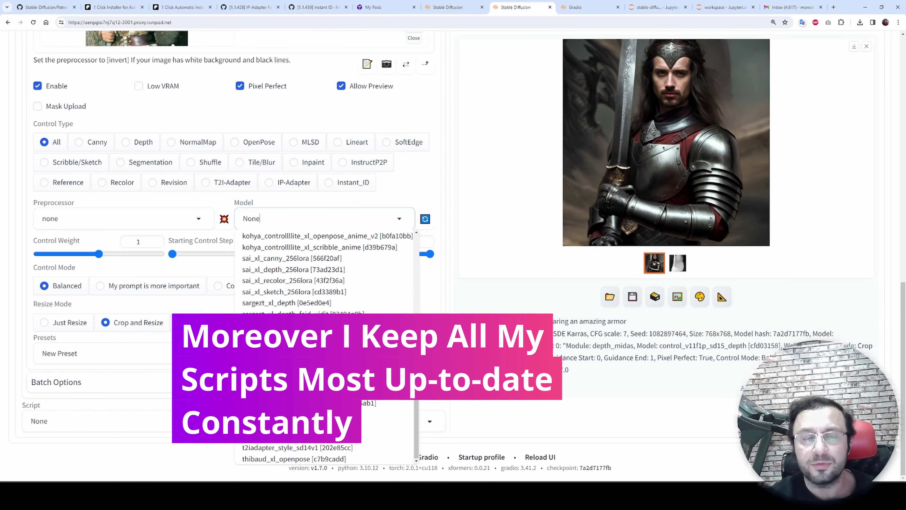
pyautogui.scroll(15, 327, 271)
pyautogui.click(537, 331)
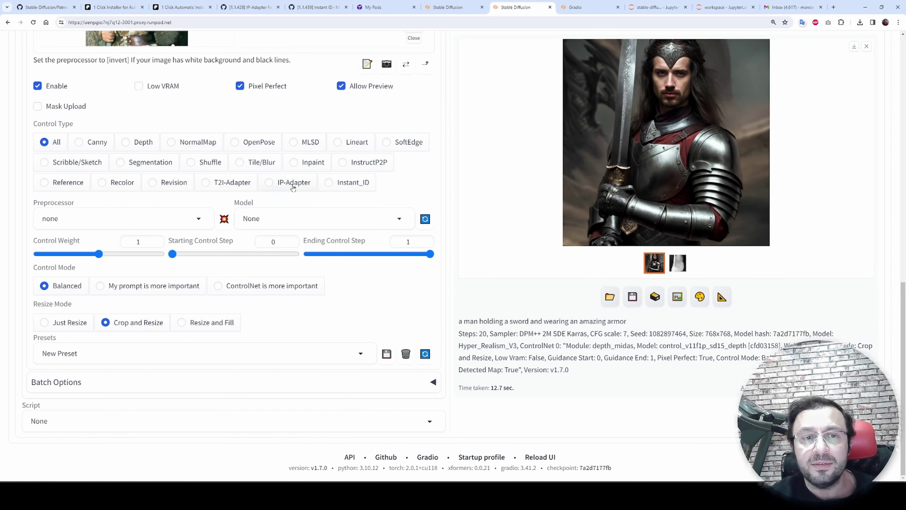
# - Switch the ControlNet control type to IP-Adapter and keep ip-adapter-faceid-plusv2_sd15 as its model
pyautogui.click(353, 184)
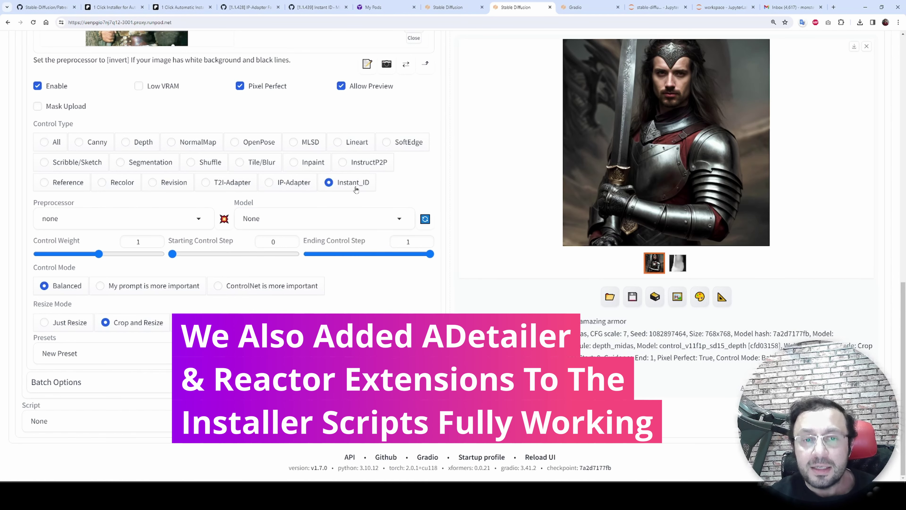
pyautogui.click(294, 182)
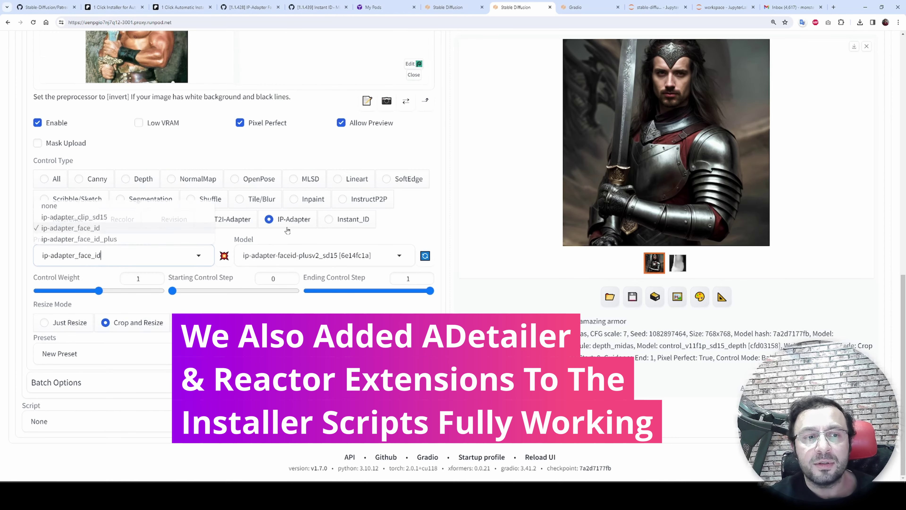
pyautogui.click(296, 255)
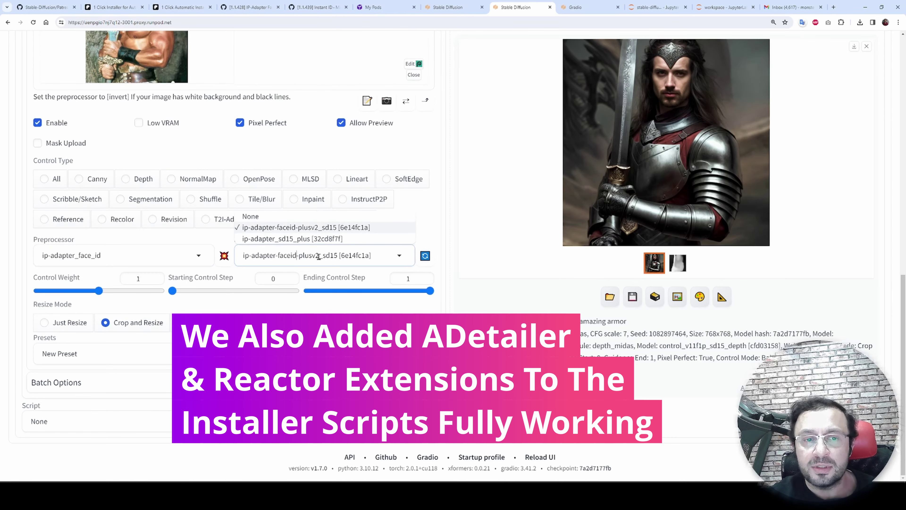
pyautogui.click(370, 230)
# - Set ControlNet Unit 0 to Instant_ID with the instant_id_face_embedding preprocessor, refreshing the models and choosing ip-adapter_instant_id_sdxl
pyautogui.click(353, 218)
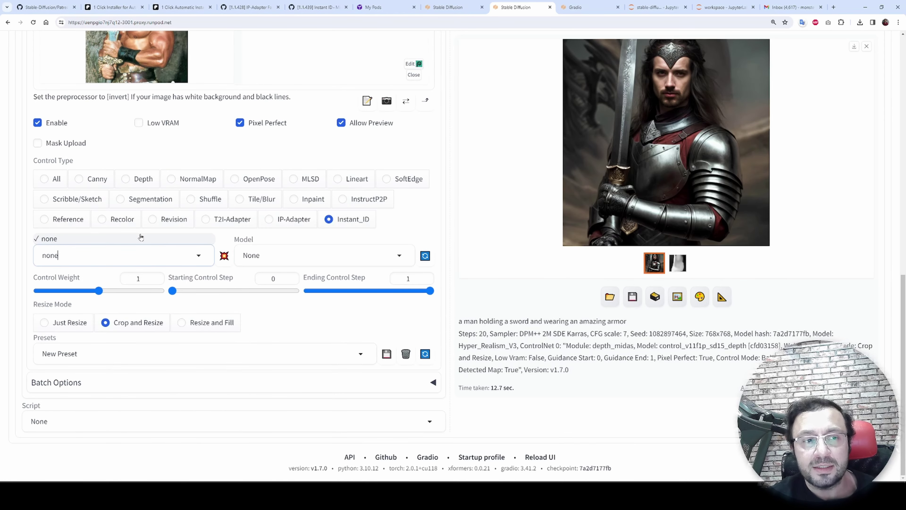
pyautogui.click(196, 256)
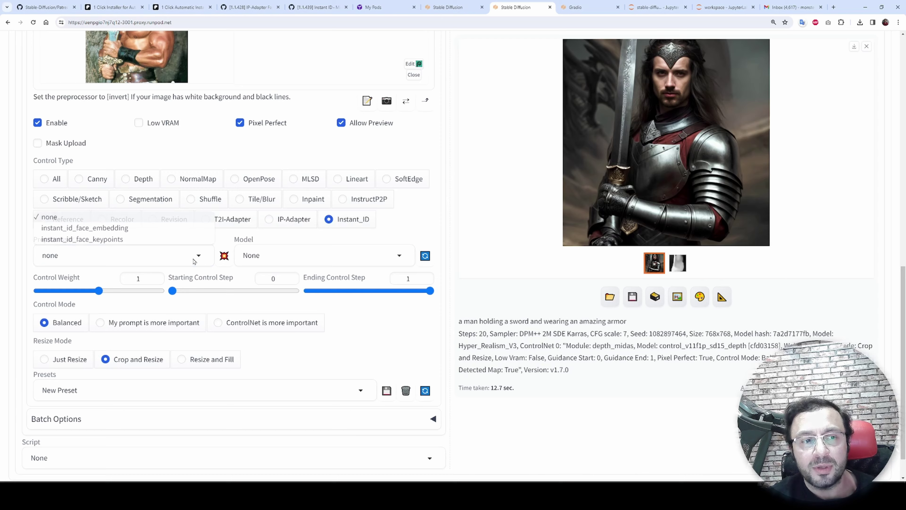
pyautogui.click(140, 228)
pyautogui.click(311, 258)
pyautogui.click(425, 256)
pyautogui.click(398, 256)
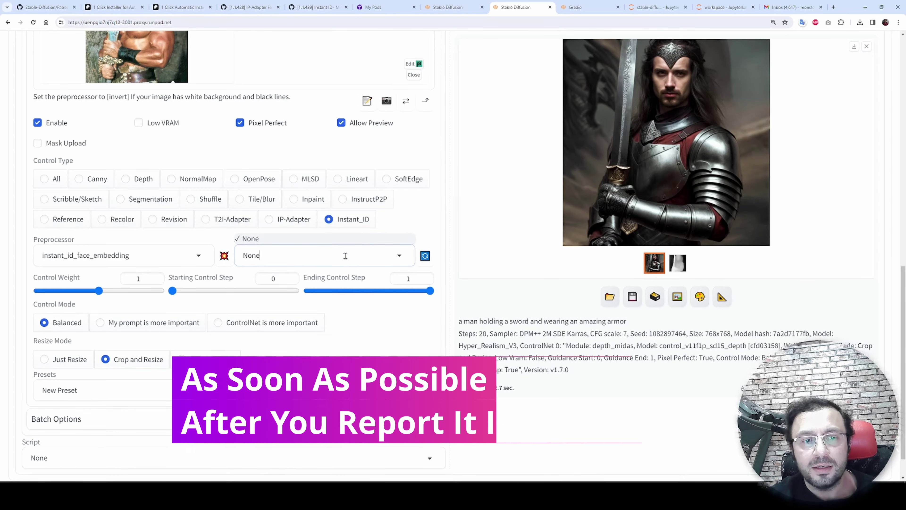
pyautogui.click(318, 76)
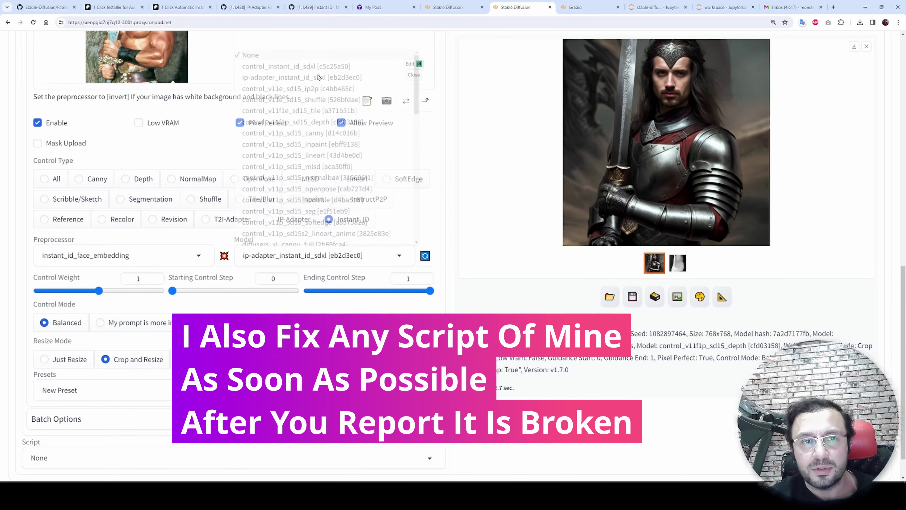
# - Change the Instant_ID unit's model to control_instant_id_sdxl
pyautogui.click(348, 256)
pyautogui.scroll(2, 321, 89)
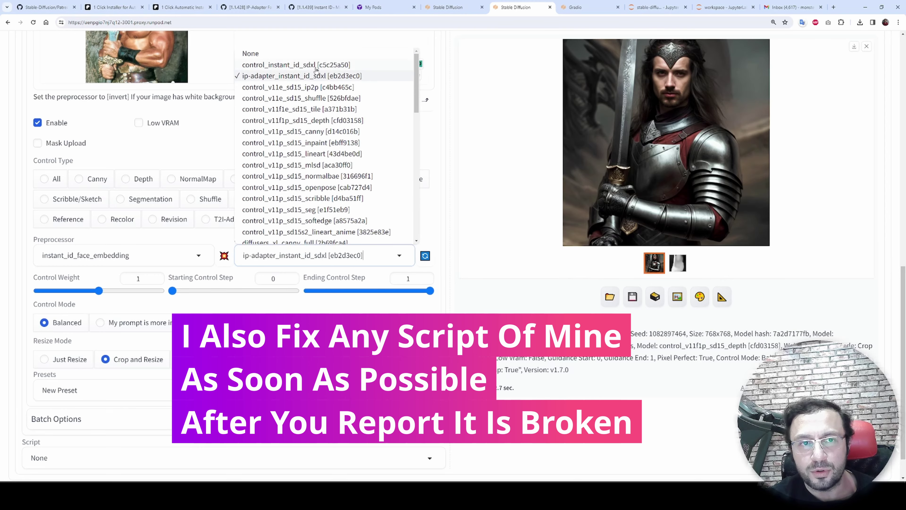
pyautogui.click(313, 67)
pyautogui.scroll(10, 493, 197)
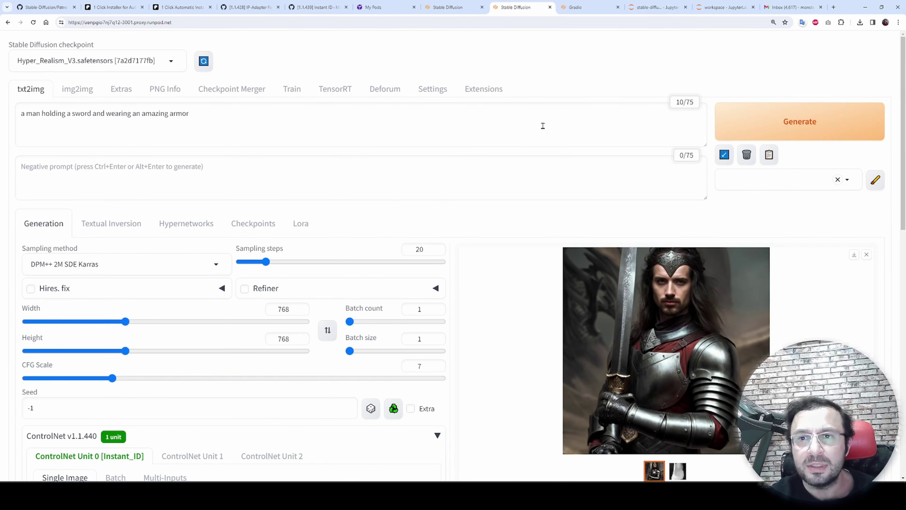
# - Switch to the RunPod console and review the running pods and the network storage volumes
pyautogui.click(391, 6)
pyautogui.click(582, 389)
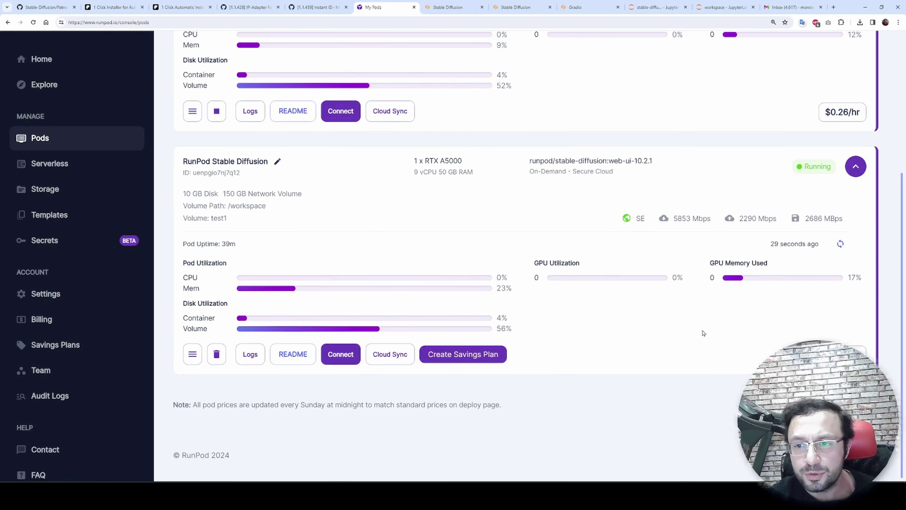
pyautogui.scroll(5, 673, 328)
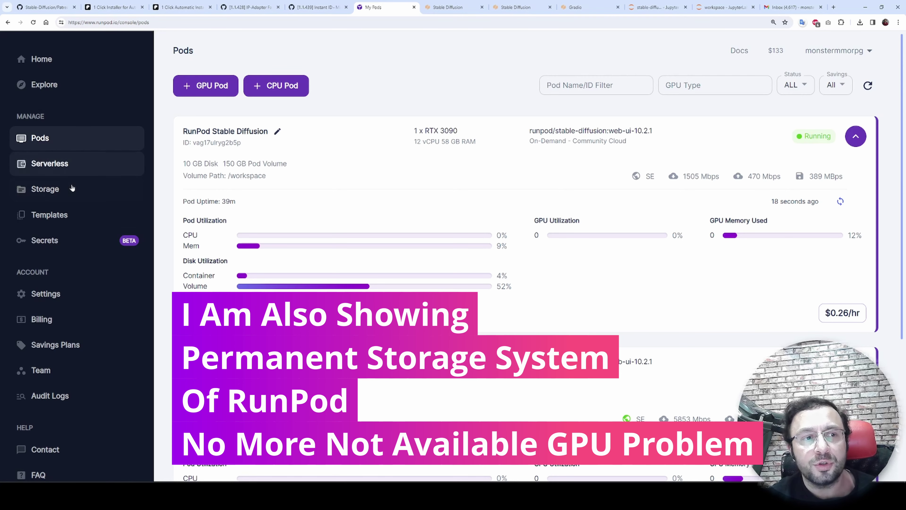
pyautogui.click(45, 189)
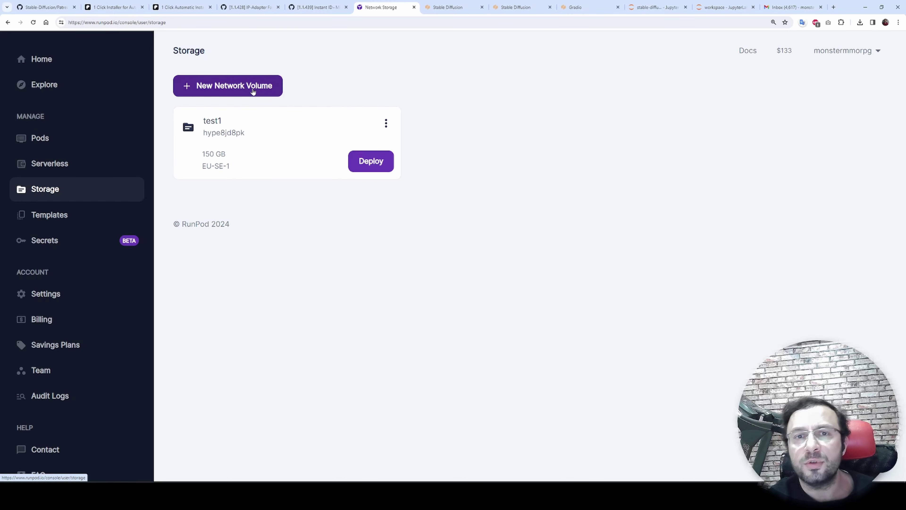
pyautogui.click(517, 7)
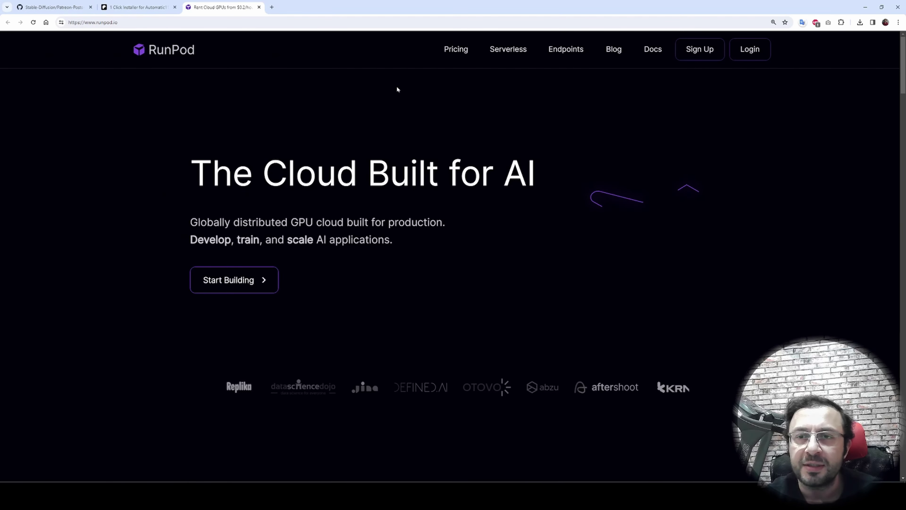
# - Log in to RunPod and start a new GPU pod deployment from the Pods page
pyautogui.click(750, 49)
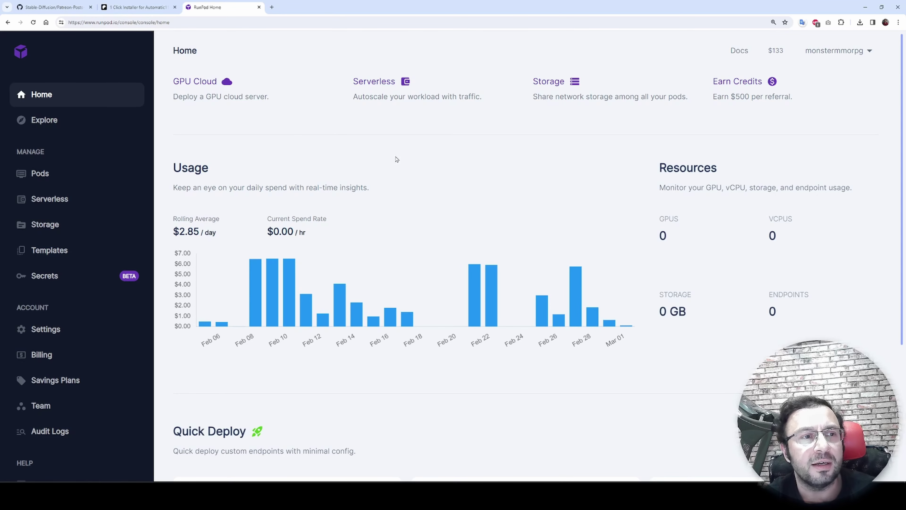
pyautogui.click(63, 181)
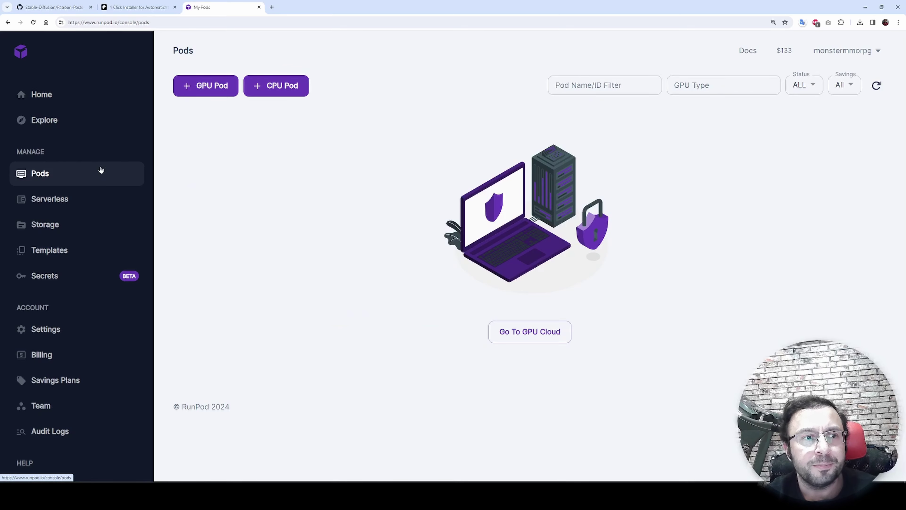
pyautogui.click(205, 91)
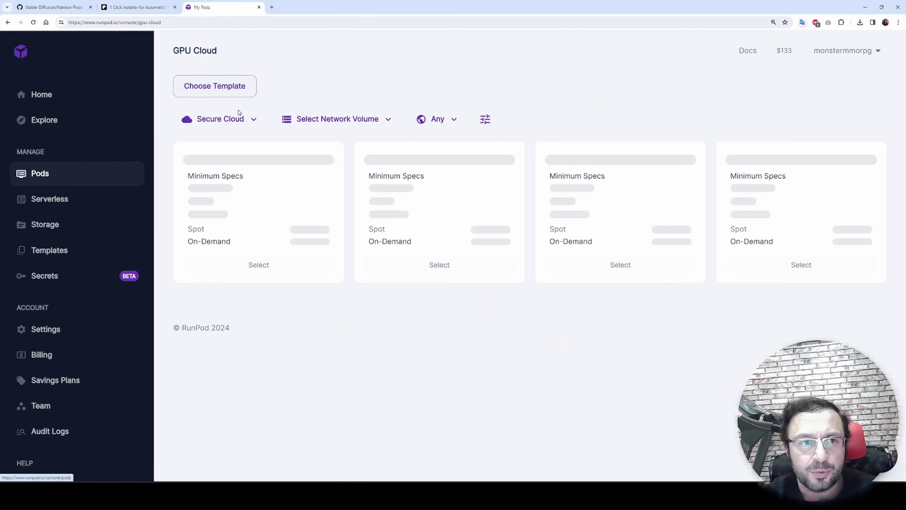
pyautogui.scroll(-1, 576, 202)
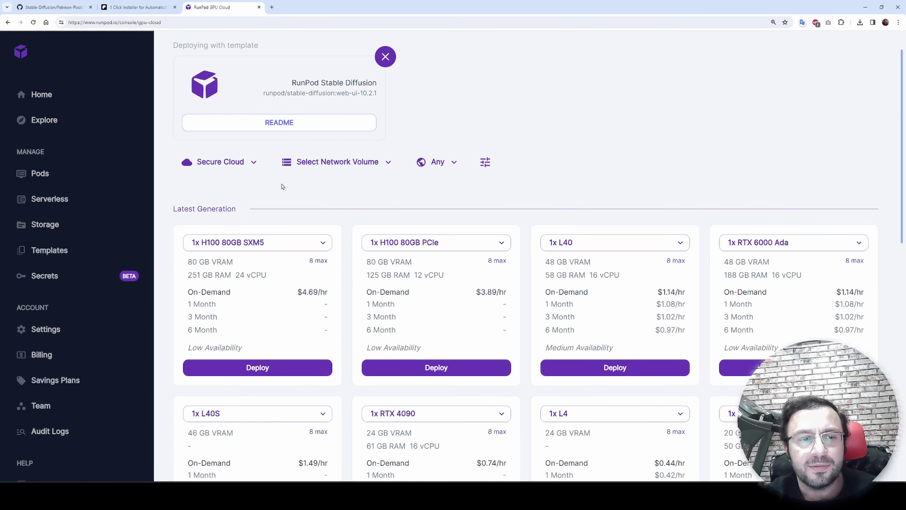
# - Review the cloud type choices for the GPU pod, then view the network storage page
pyautogui.click(252, 164)
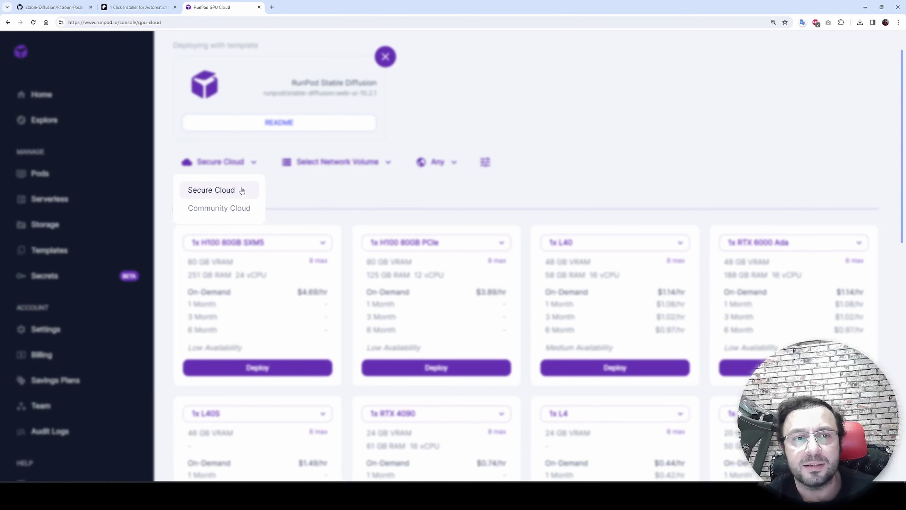
pyautogui.click(579, 113)
pyautogui.click(216, 162)
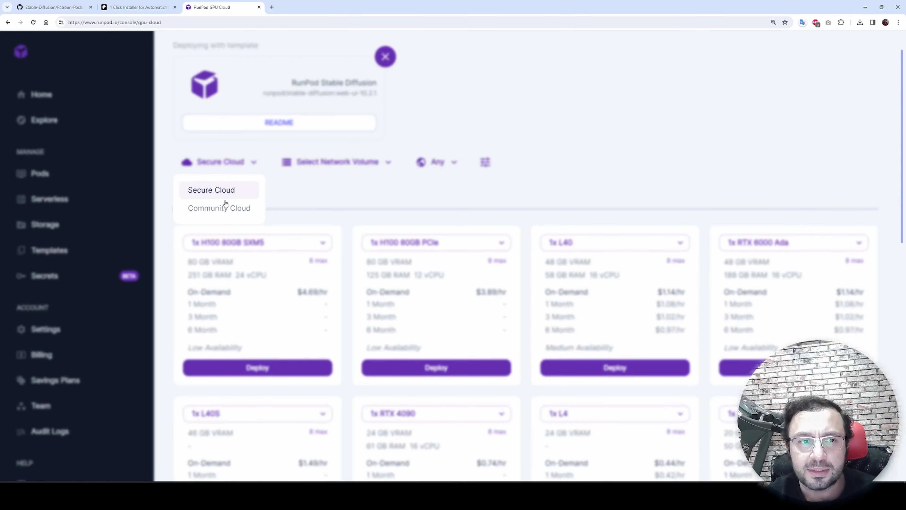
pyautogui.click(255, 185)
pyautogui.click(42, 225)
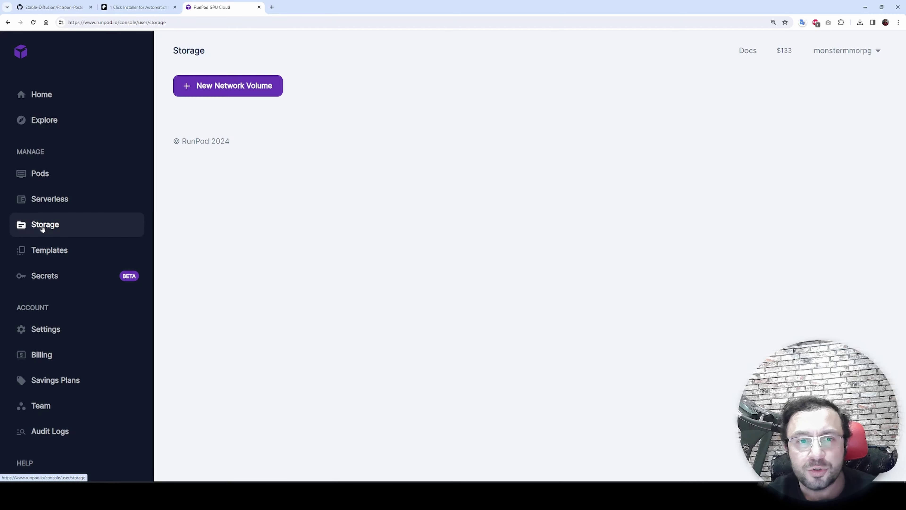
# - Start a new GPU pod deployment on Community Cloud with the internet speed filter set to Extreme
pyautogui.click(60, 175)
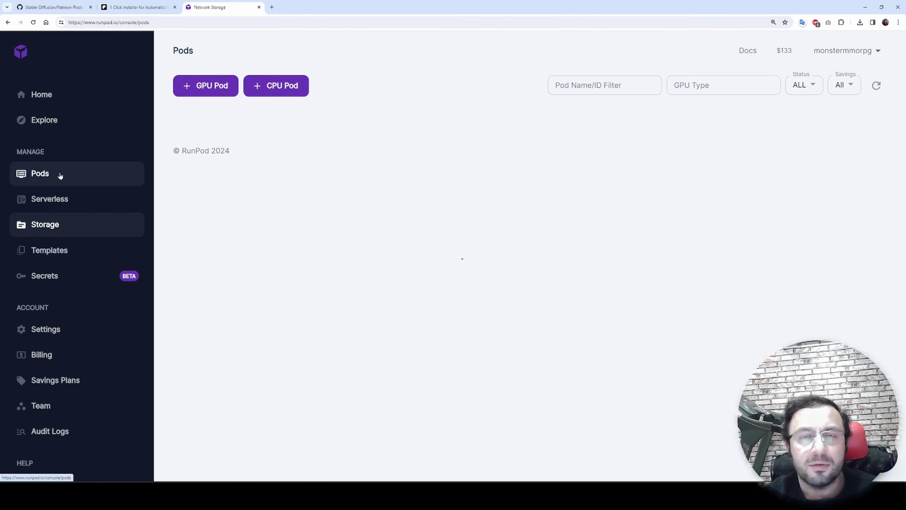
pyautogui.click(215, 92)
pyautogui.scroll(-1, 215, 179)
pyautogui.click(217, 161)
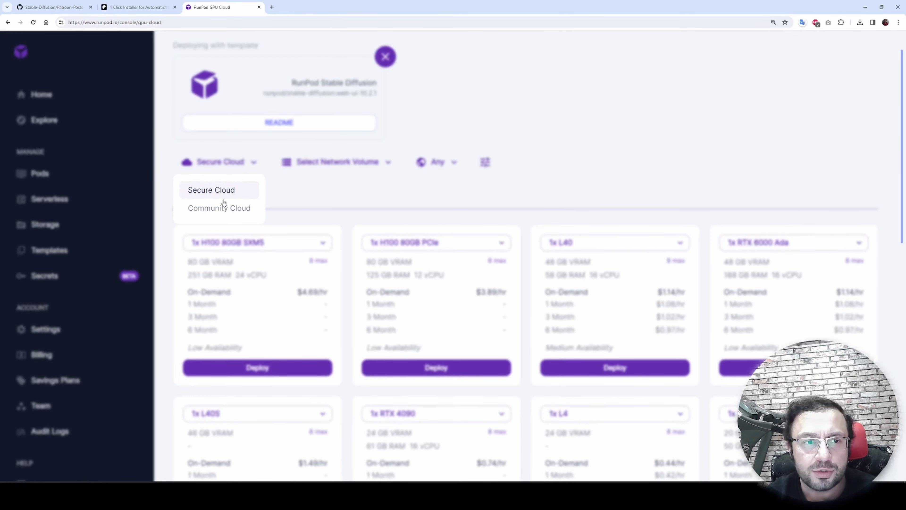
pyautogui.click(220, 208)
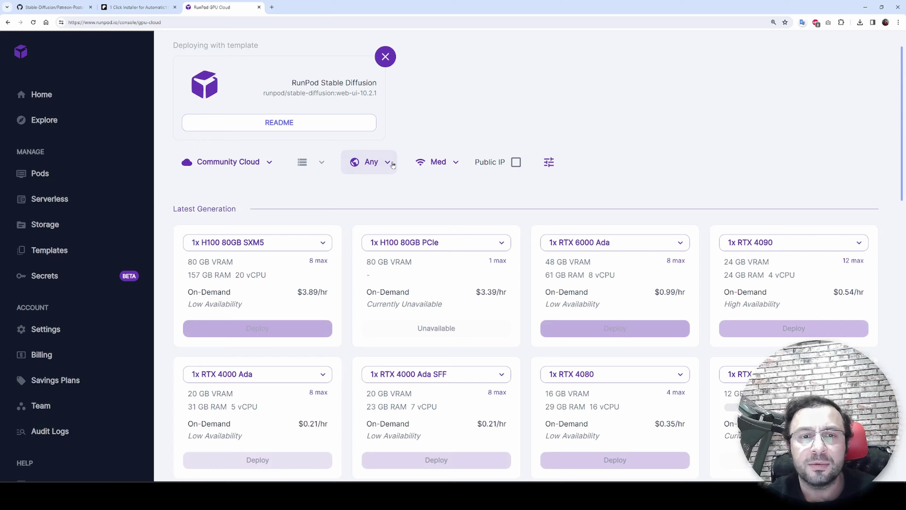
pyautogui.click(436, 162)
pyautogui.click(464, 244)
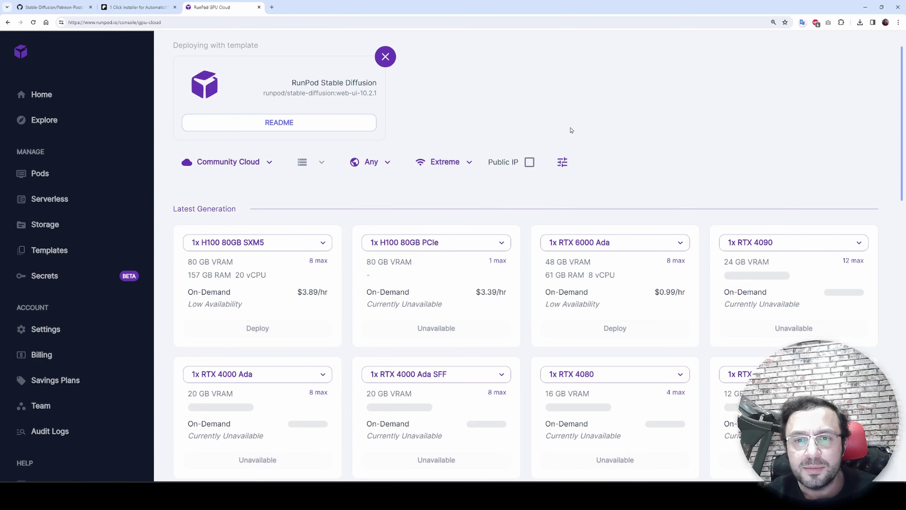
# - Choose the 1x RTX 3090 GPU for the pod and apply the RunPod Stable Diffusion template
pyautogui.scroll(-10, 486, 303)
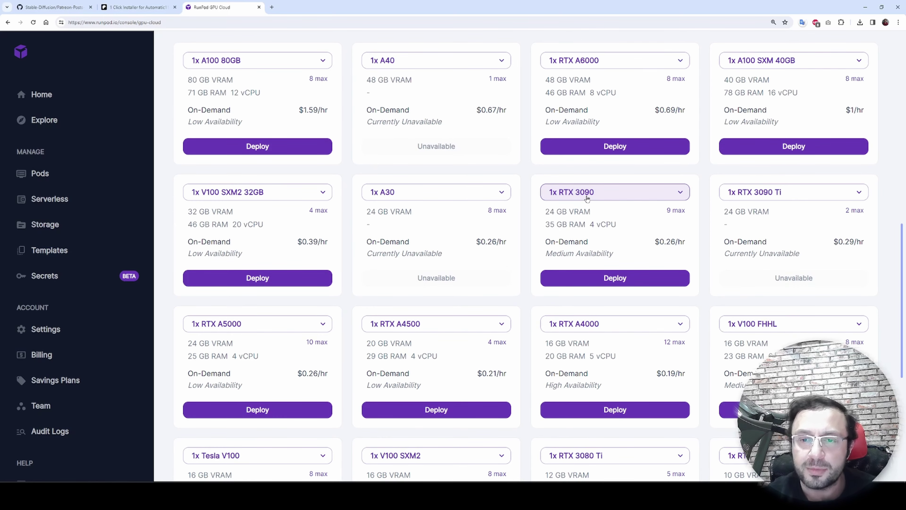
pyautogui.scroll(5, 564, 218)
pyautogui.scroll(-6, 556, 257)
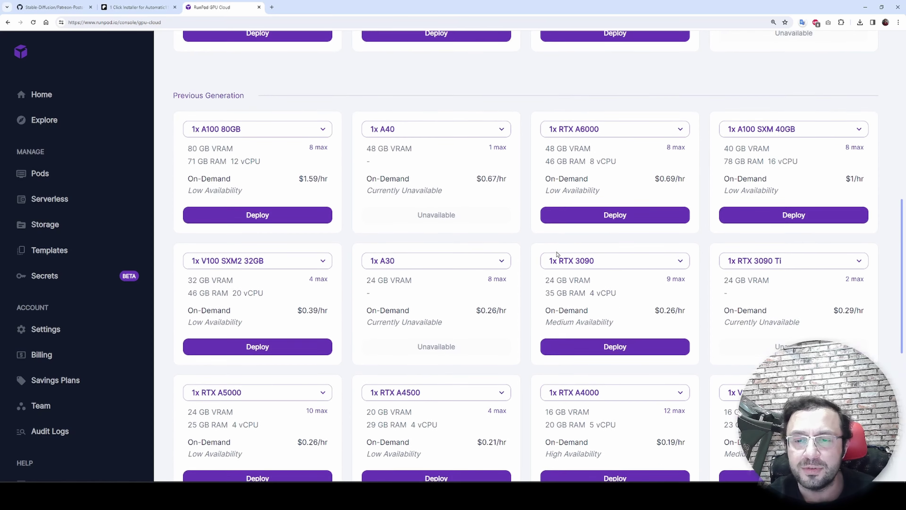
pyautogui.click(612, 279)
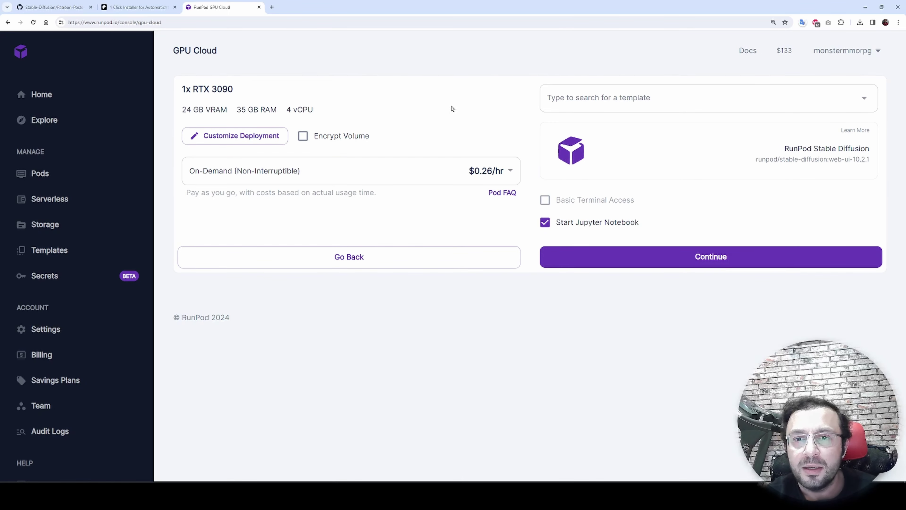
pyautogui.click(599, 100)
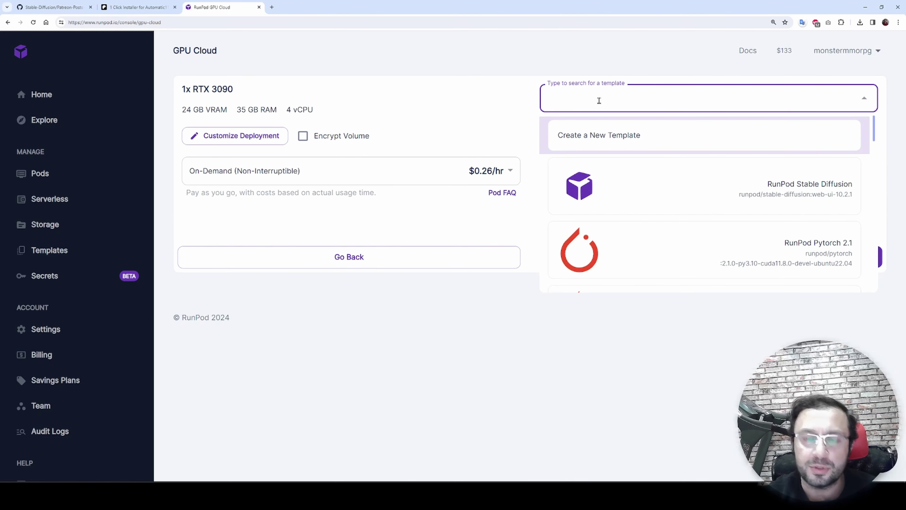
pyautogui.write('stable')
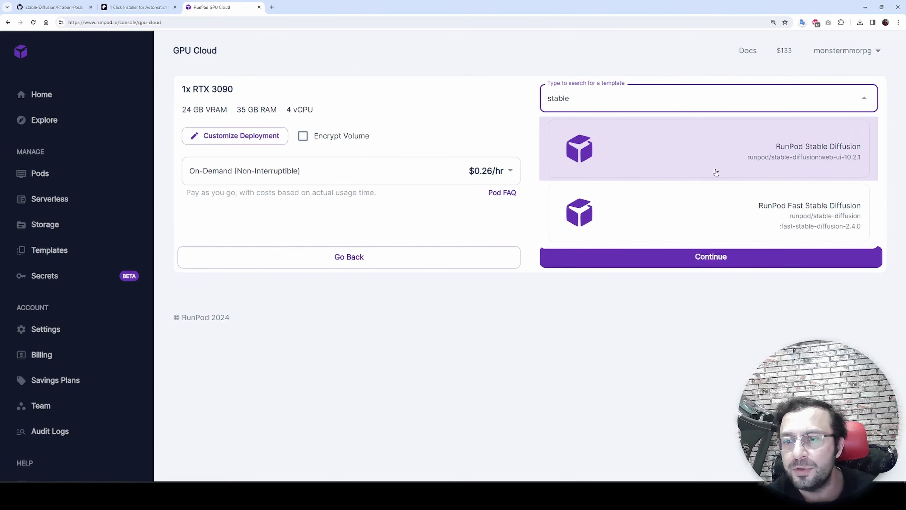
pyautogui.click(715, 163)
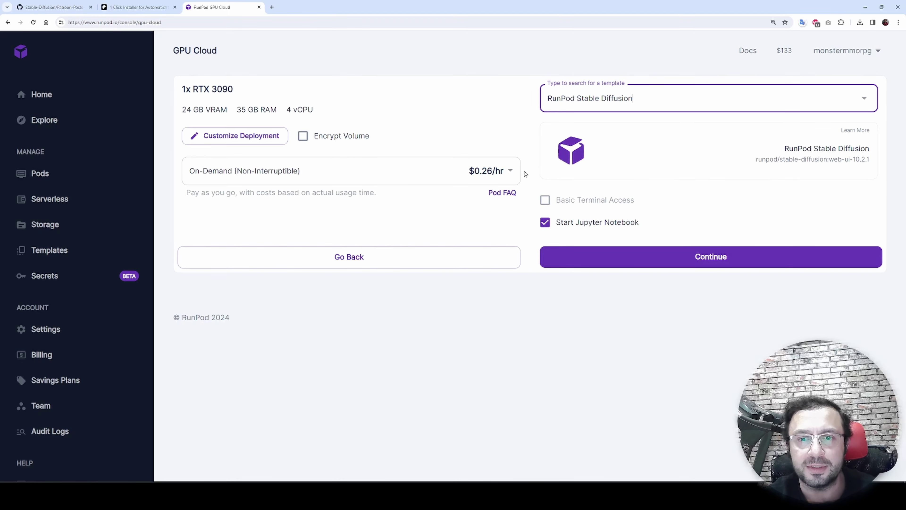
# - Override the deployment with a 150 GB persistent volume disk and container image test1, and try to deploy the pod
pyautogui.click(252, 139)
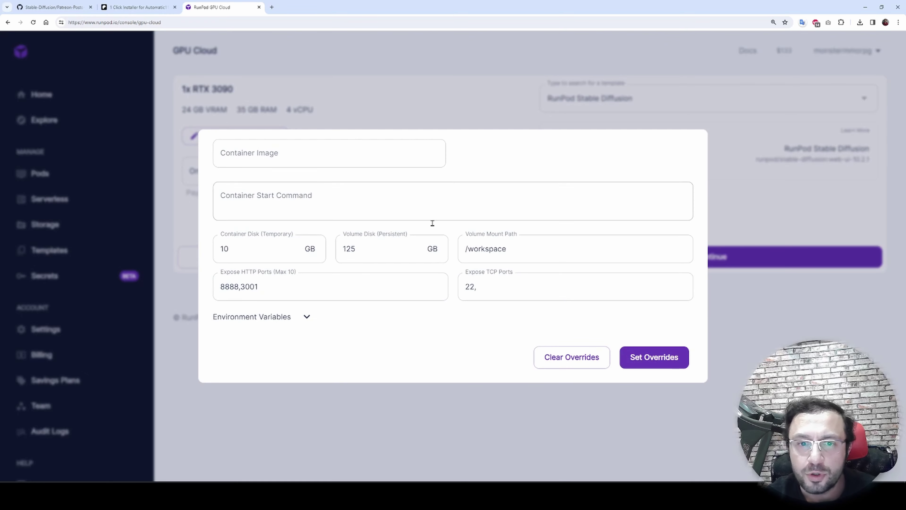
pyautogui.doubleClick(350, 248)
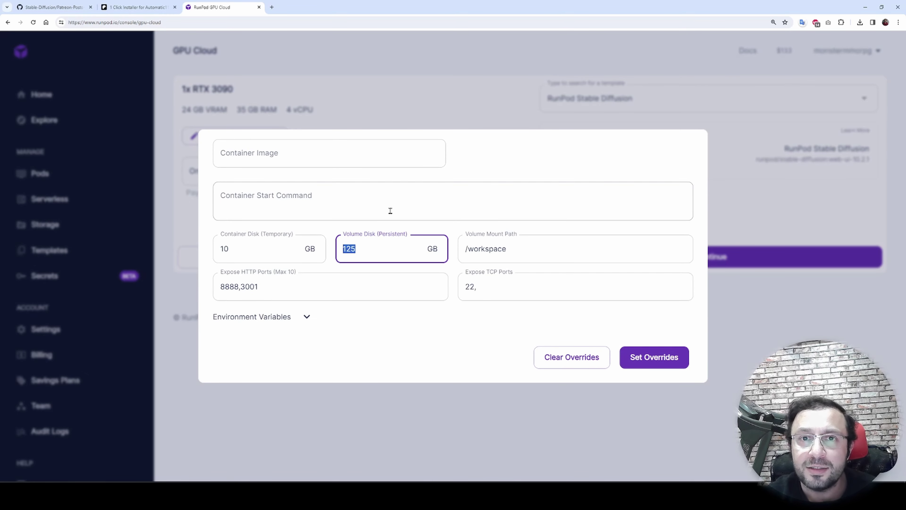
pyautogui.write('150')
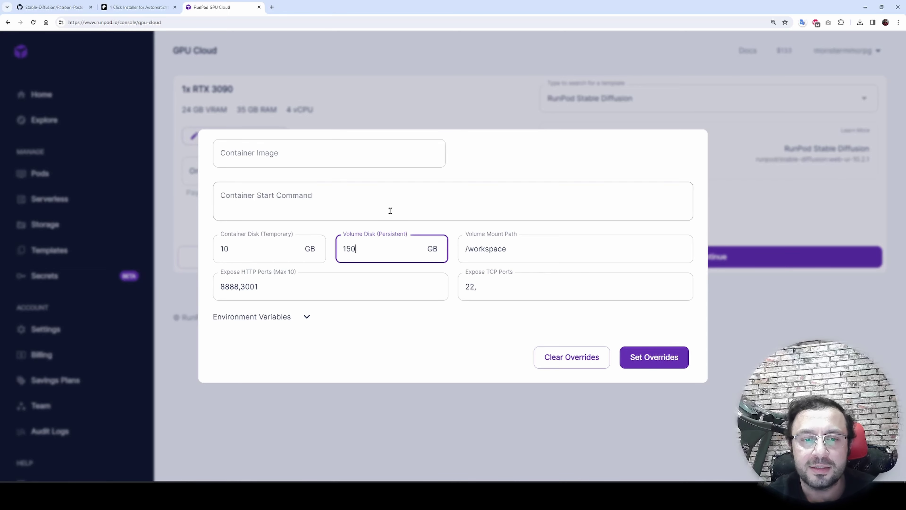
pyautogui.click(661, 359)
pyautogui.click(318, 149)
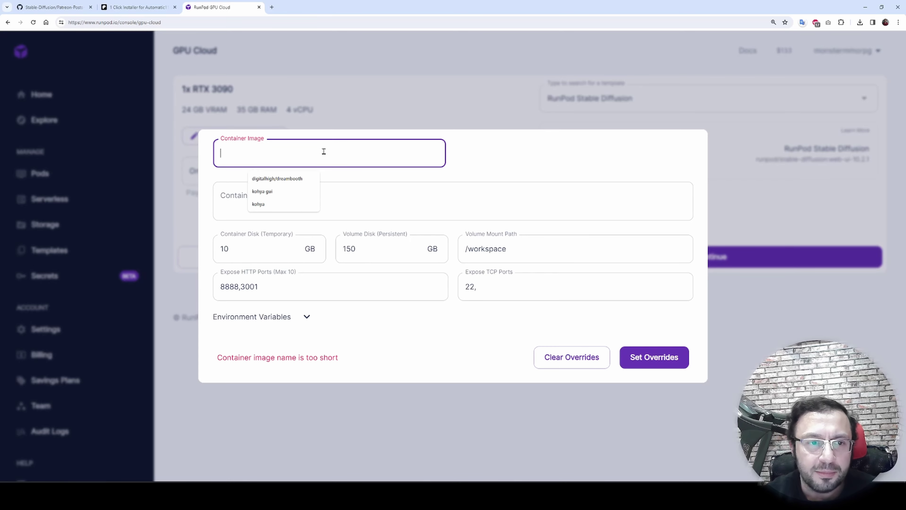
pyautogui.write('test1')
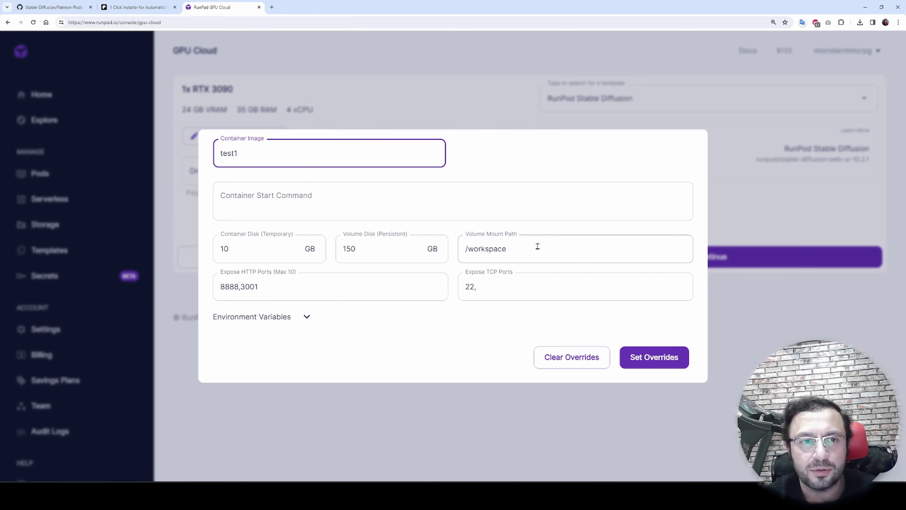
pyautogui.click(658, 358)
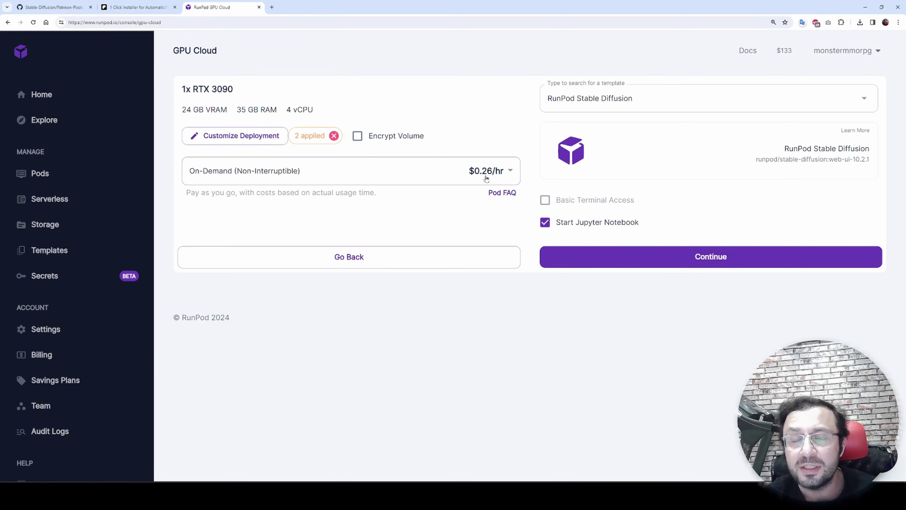
pyautogui.click(621, 258)
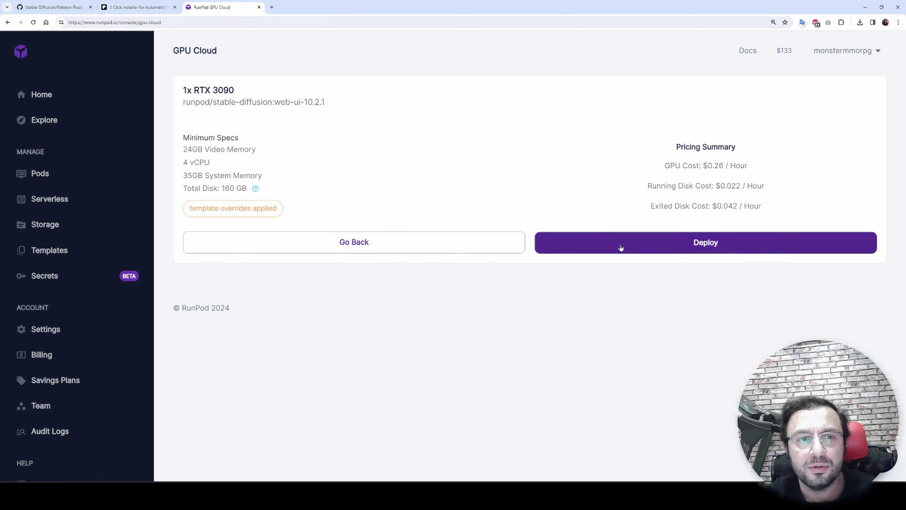
pyautogui.click(620, 247)
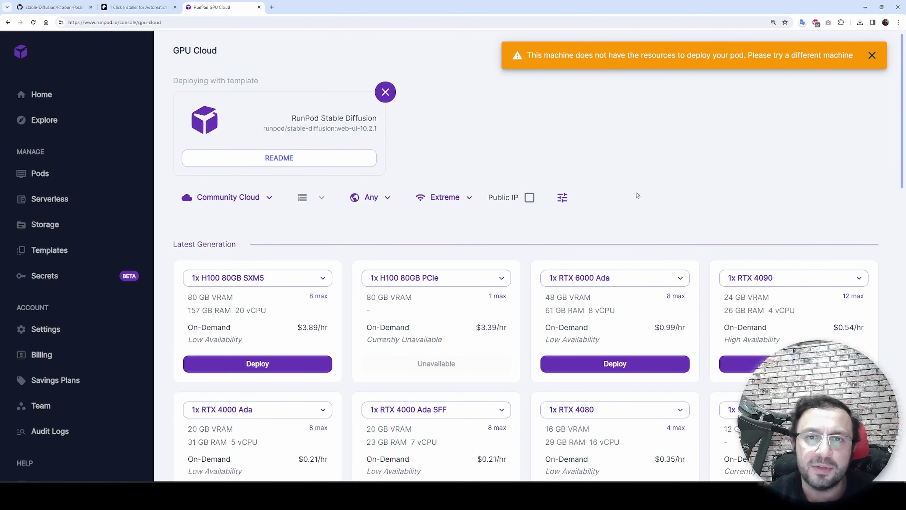
# - Deploy the 1x RTX 3090 pod again with the same overrides and view its logs on the Pods page
pyautogui.scroll(-12, 637, 195)
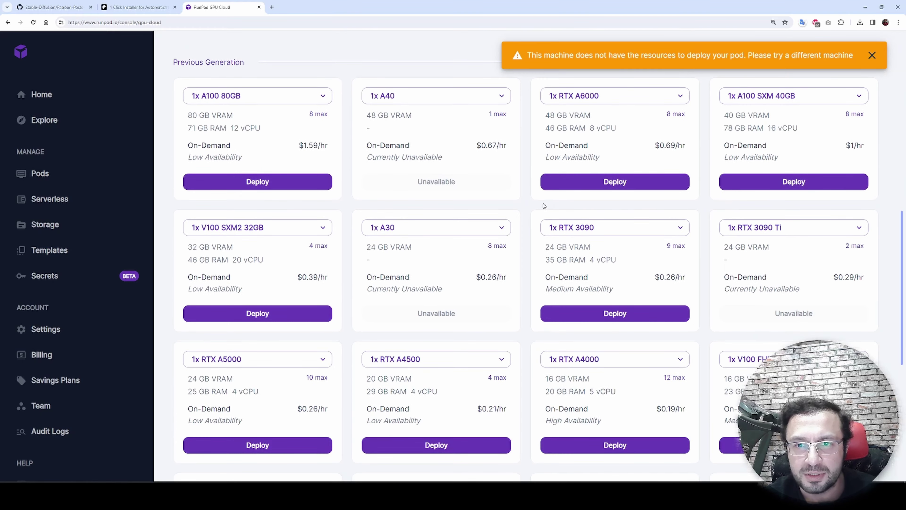
pyautogui.scroll(-2, 544, 206)
pyautogui.click(612, 242)
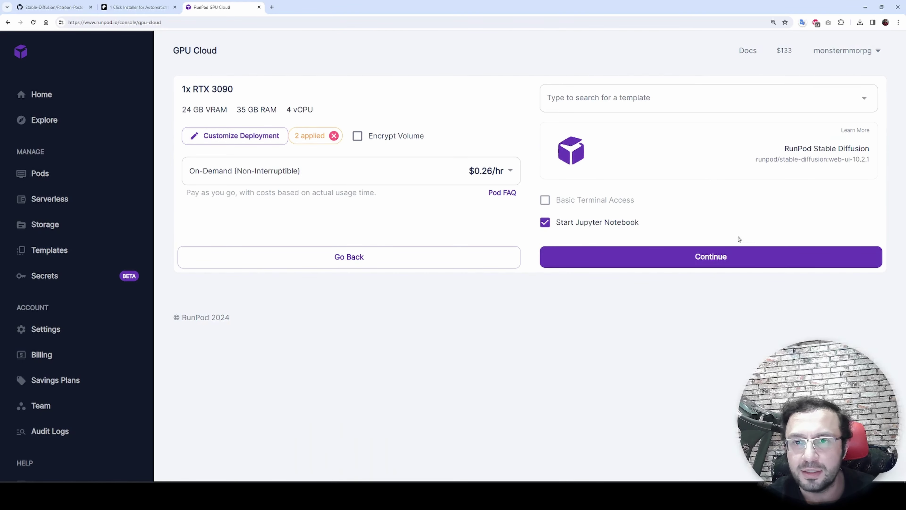
pyautogui.click(254, 139)
pyautogui.click(657, 357)
pyautogui.click(713, 256)
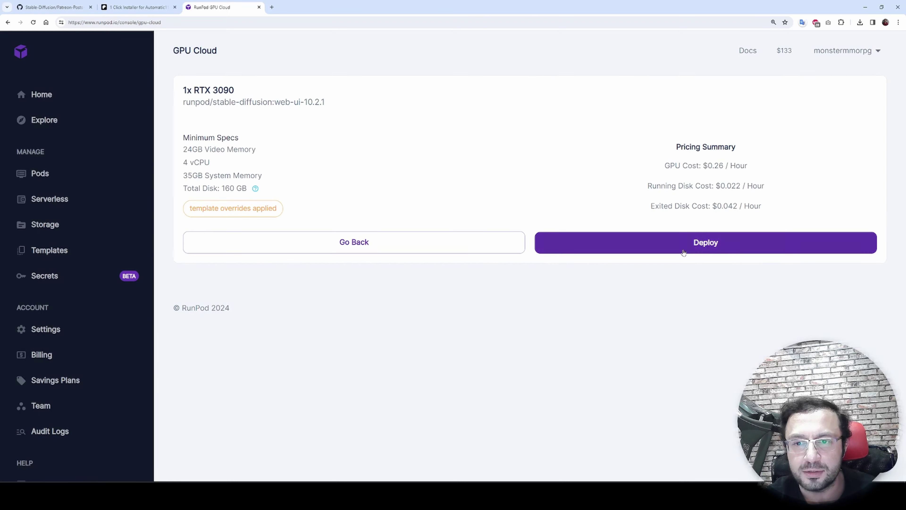
pyautogui.click(706, 244)
pyautogui.click(416, 405)
pyautogui.click(478, 147)
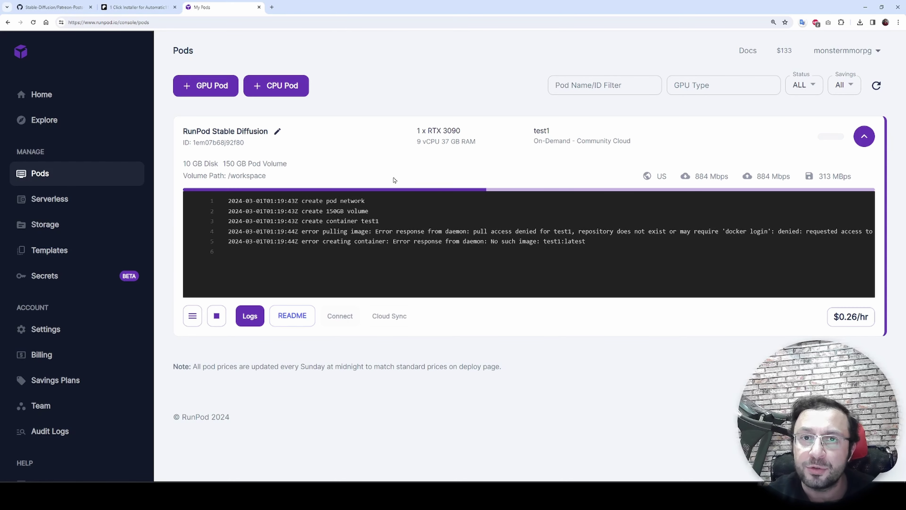
# - Review the data center, GPU availability and size options for creating a network volume, without creating one
pyautogui.click(47, 229)
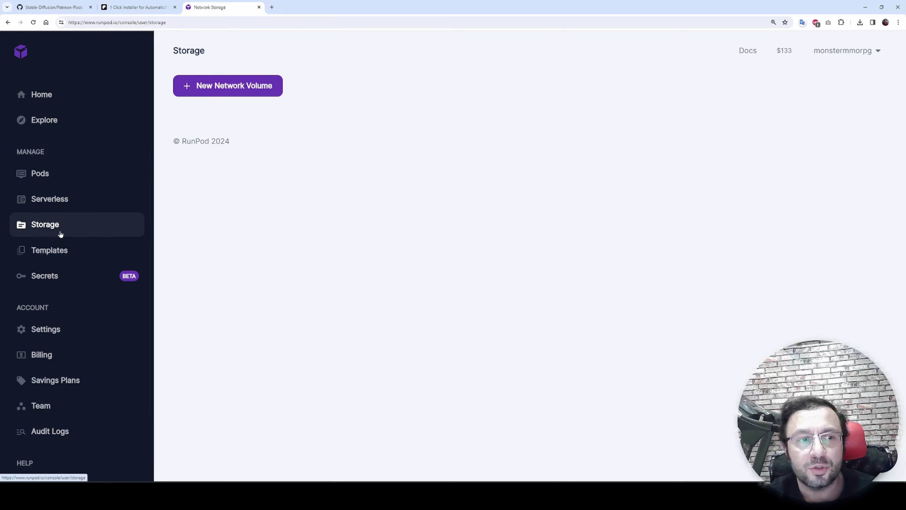
pyautogui.click(238, 96)
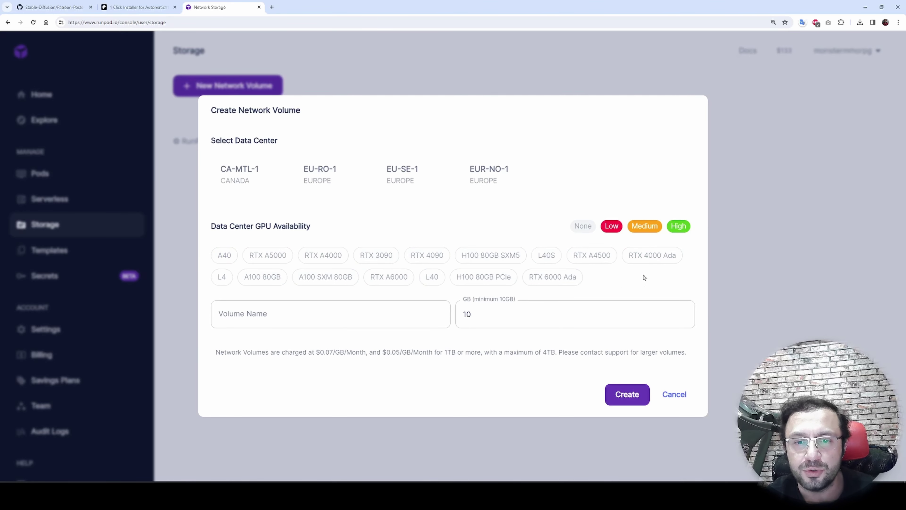
pyautogui.click(683, 397)
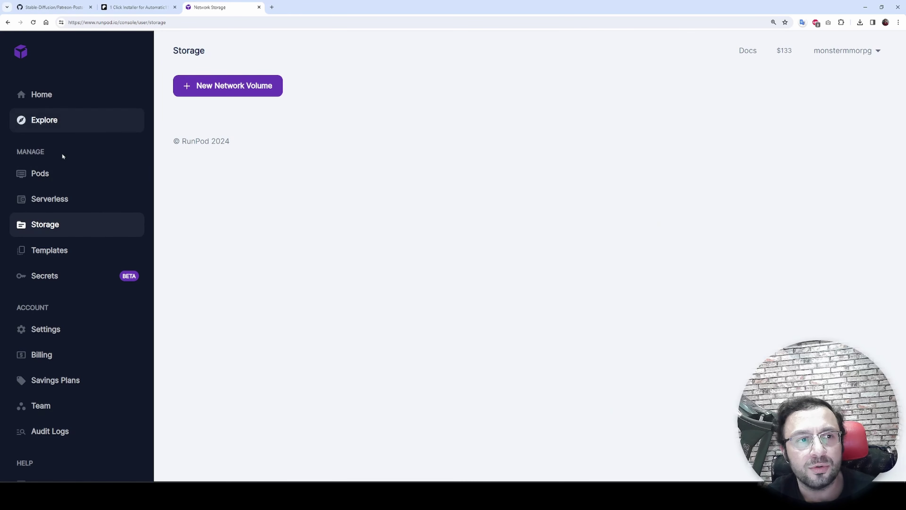
# - Start another GPU pod deployment on Secure Cloud and filter the offered GPUs by the US-OR-1 region
pyautogui.click(41, 174)
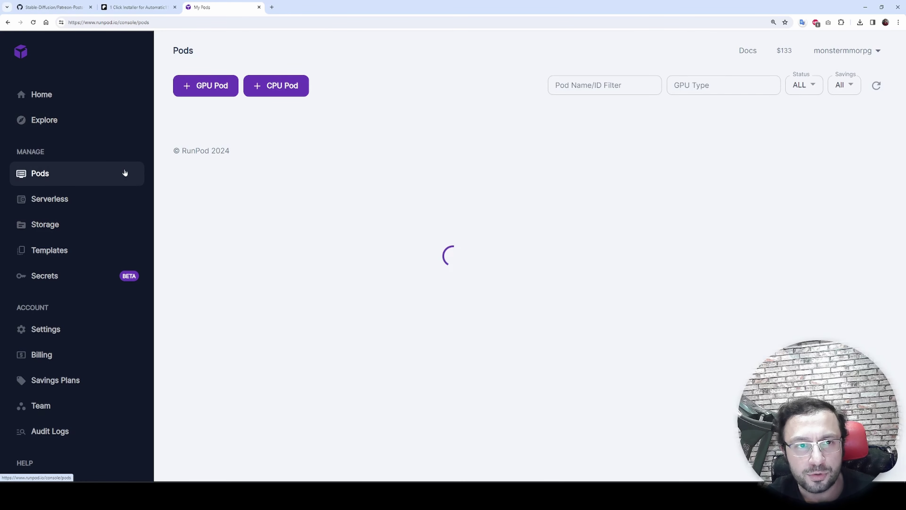
pyautogui.click(209, 92)
pyautogui.click(219, 197)
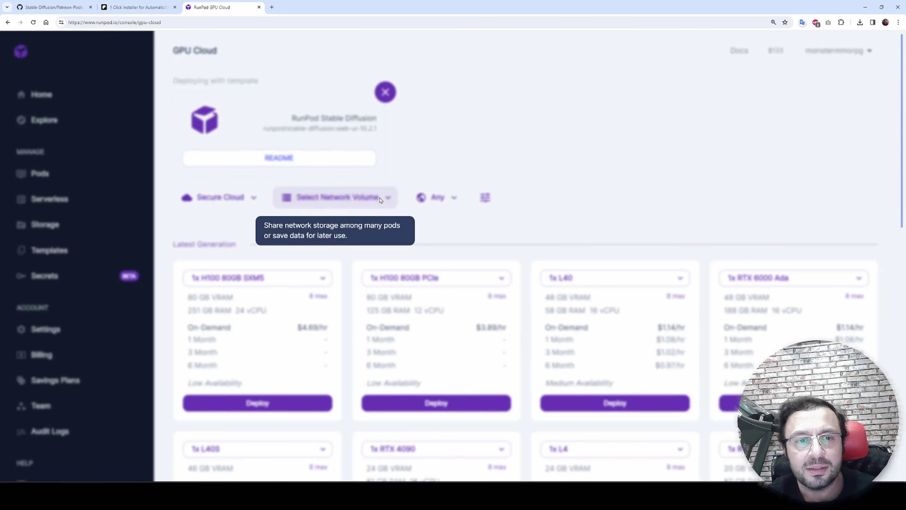
pyautogui.click(338, 197)
pyautogui.click(436, 197)
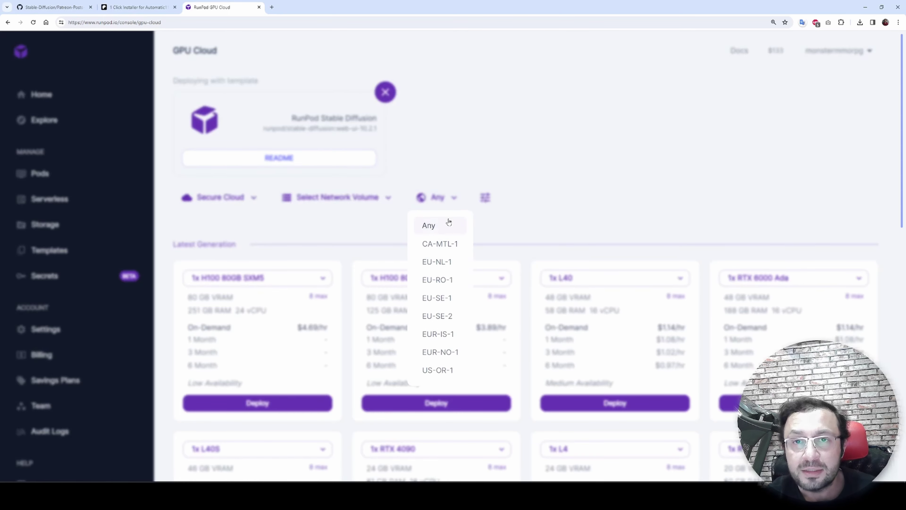
pyautogui.scroll(-2, 441, 243)
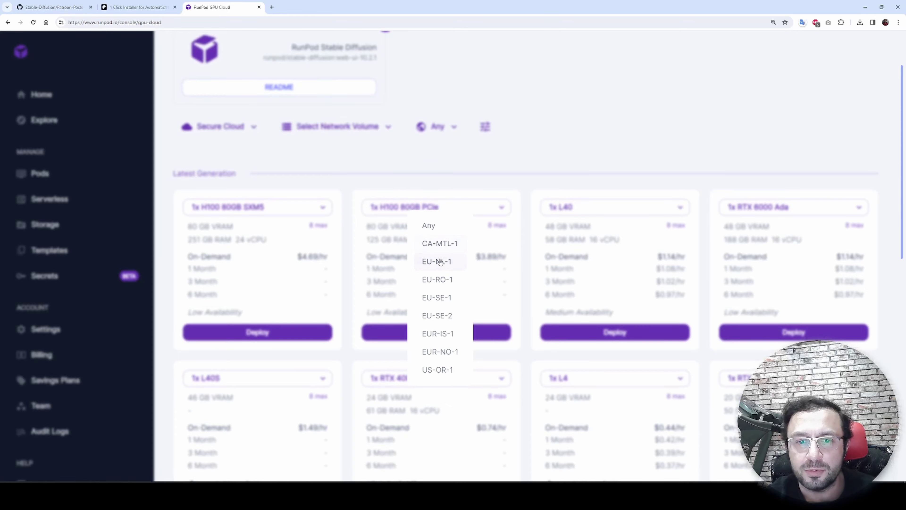
pyautogui.scroll(2, 446, 264)
pyautogui.click(438, 370)
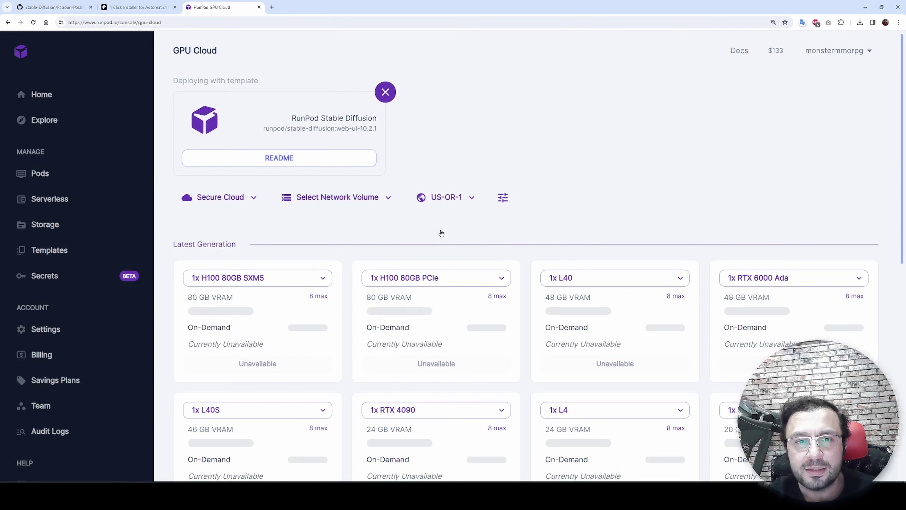
# - Review the prices and availability of the latest and previous generation GPUs offered in the US-OR-1 region
pyautogui.scroll(-8, 528, 232)
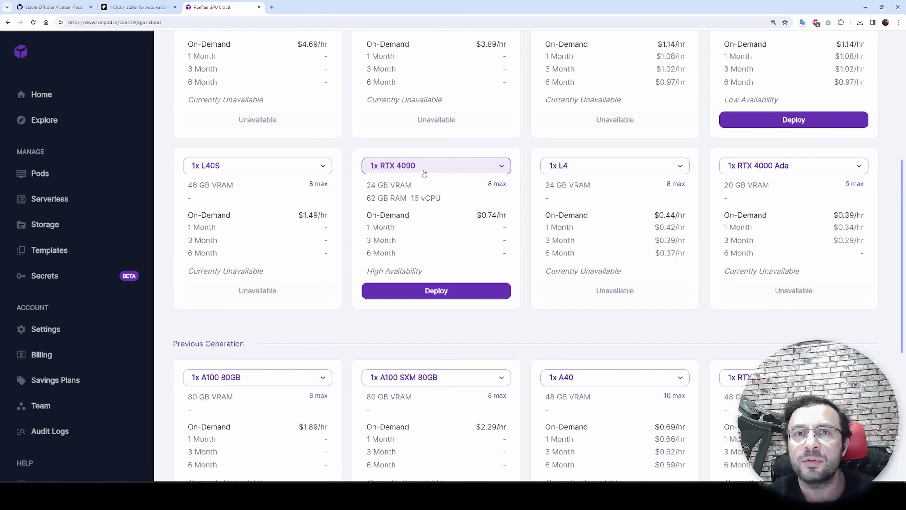
pyautogui.scroll(3, 739, 237)
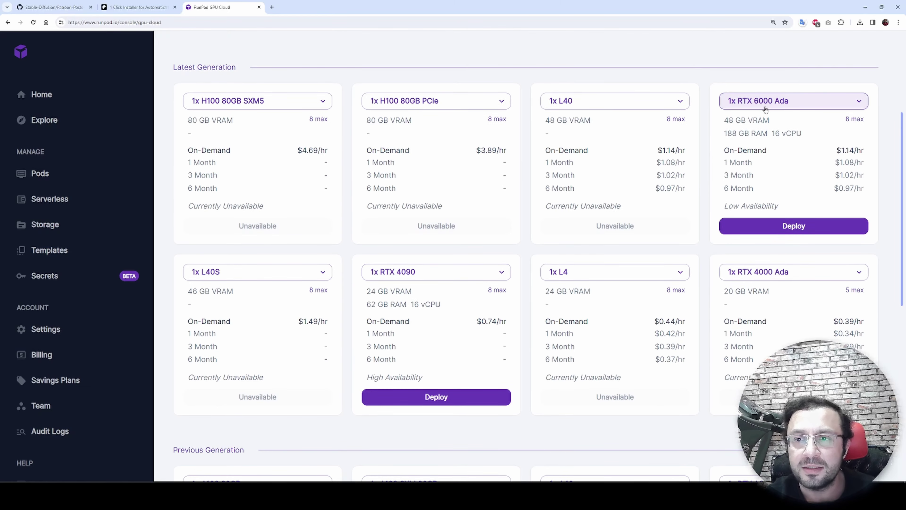
pyautogui.scroll(-10, 664, 242)
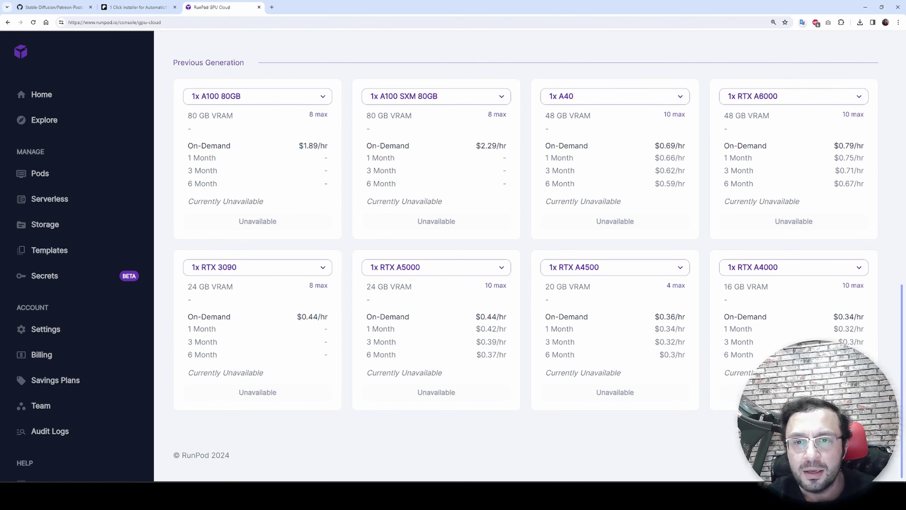
# - Filter the offered GPUs by the EUR-NO-1 region and check which latest and previous generation cards can be deployed
pyautogui.scroll(12, 607, 375)
pyautogui.scroll(3, 613, 254)
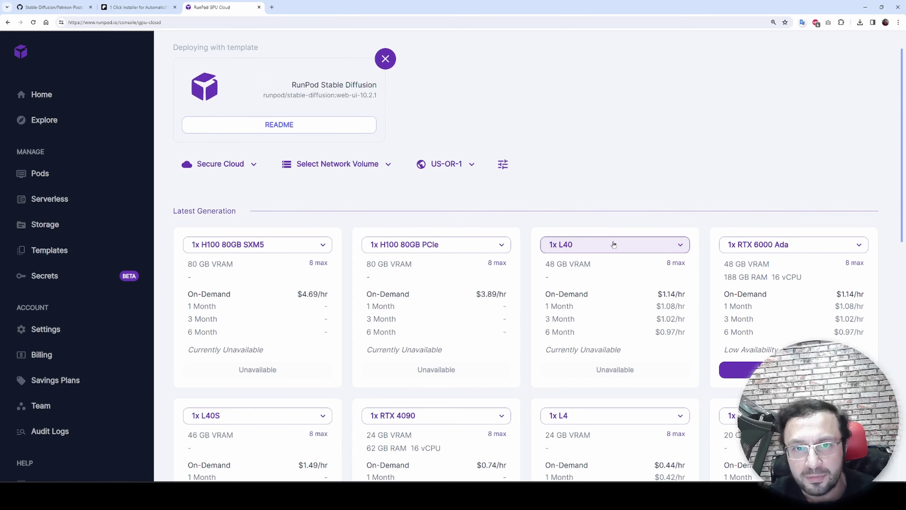
pyautogui.click(467, 164)
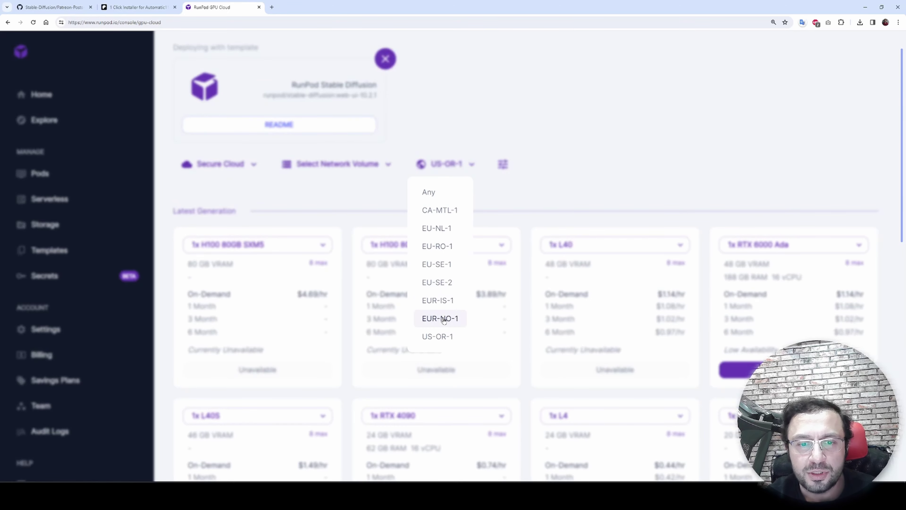
pyautogui.click(440, 318)
pyautogui.scroll(-10, 535, 332)
pyautogui.scroll(-4, 557, 340)
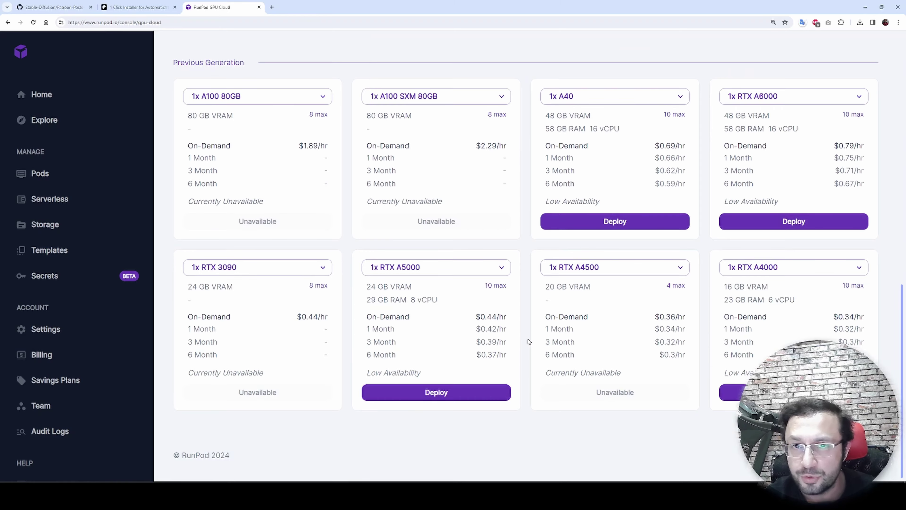
# - Switch the region filter to EU-RO-1 and review the availability of the GPUs in both generations
pyautogui.scroll(15, 529, 342)
pyautogui.click(448, 197)
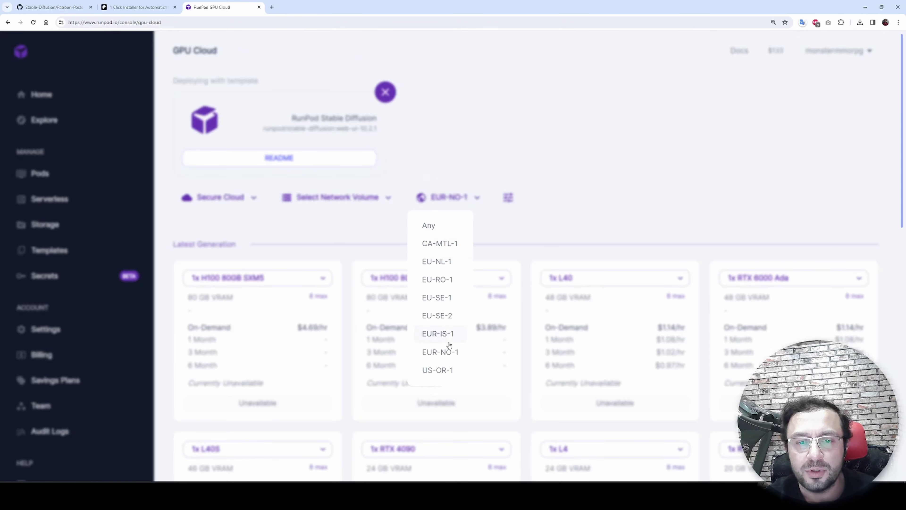
pyautogui.click(439, 280)
pyautogui.scroll(-10, 500, 352)
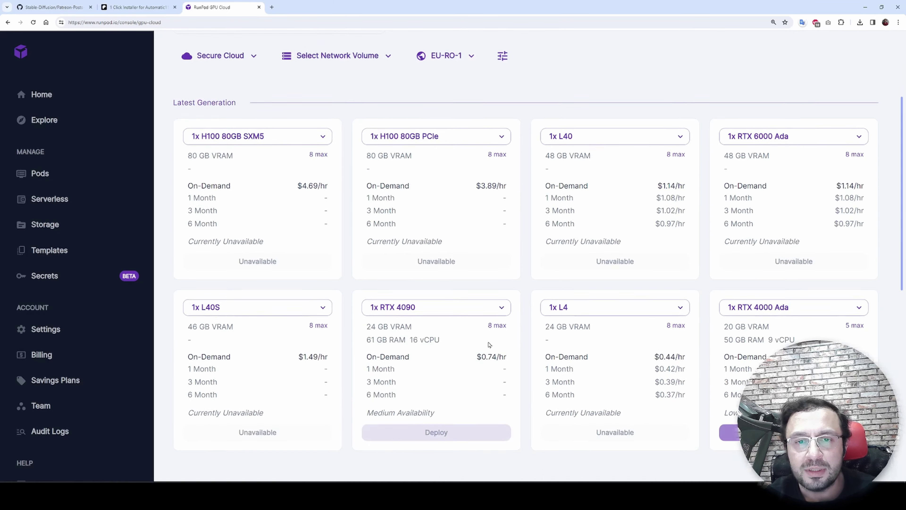
pyautogui.scroll(10, 500, 352)
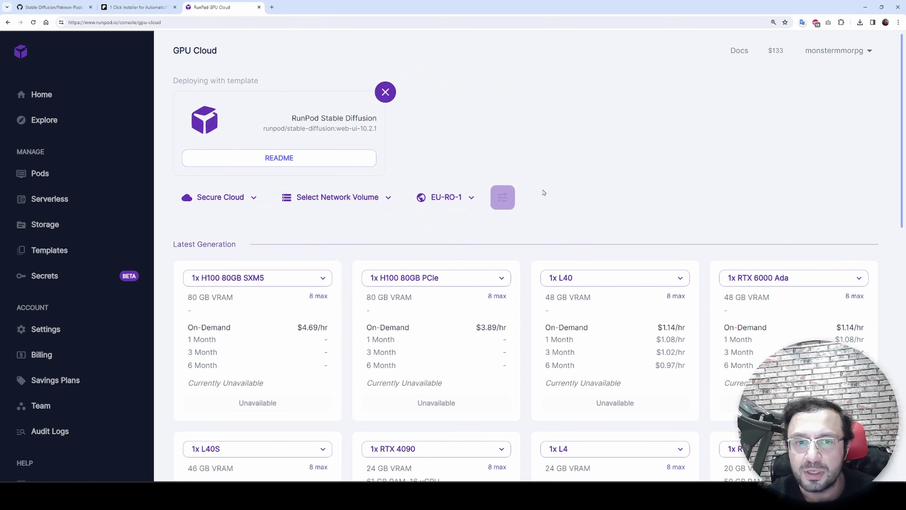
pyautogui.scroll(-10, 628, 197)
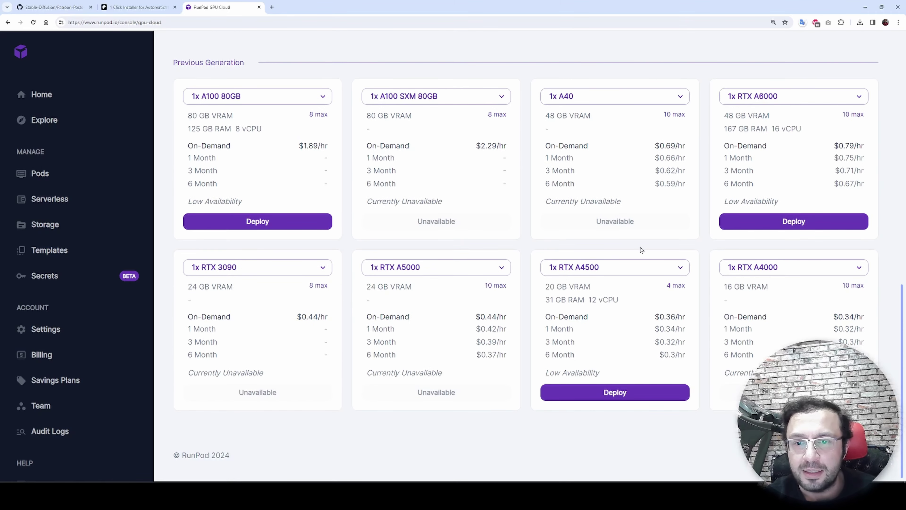
pyautogui.scroll(6, 641, 250)
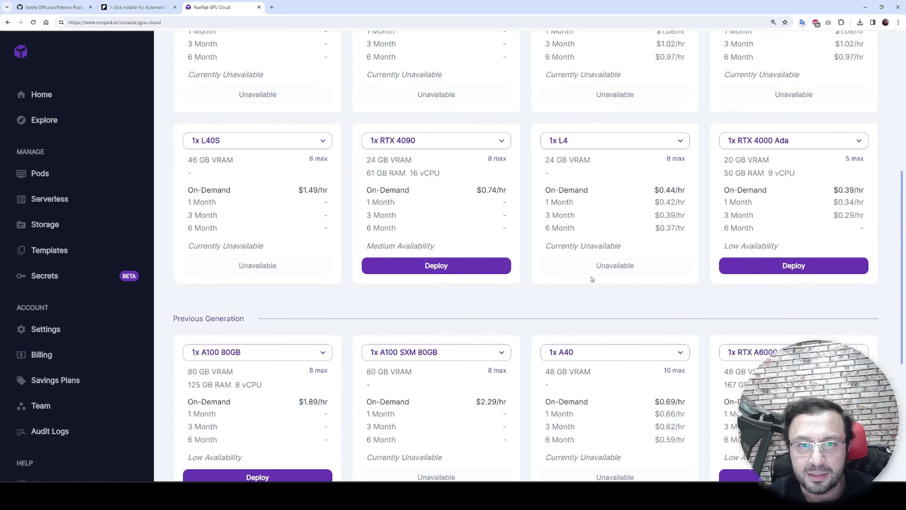
# - Select the EU-RO-1 region again and recheck its GPU list down to the previous generation cards
pyautogui.scroll(8, 594, 278)
pyautogui.click(446, 197)
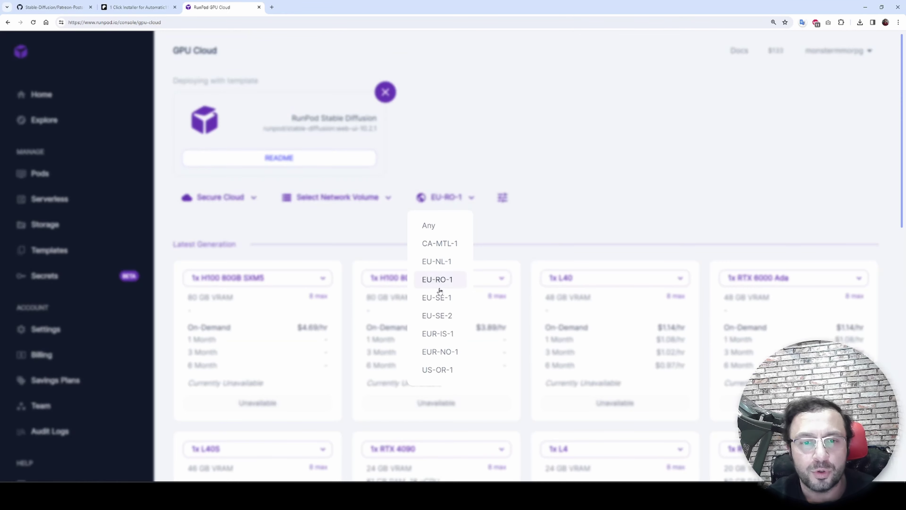
pyautogui.click(448, 274)
pyautogui.scroll(-10, 535, 300)
pyautogui.scroll(4, 535, 353)
pyautogui.scroll(-5, 528, 342)
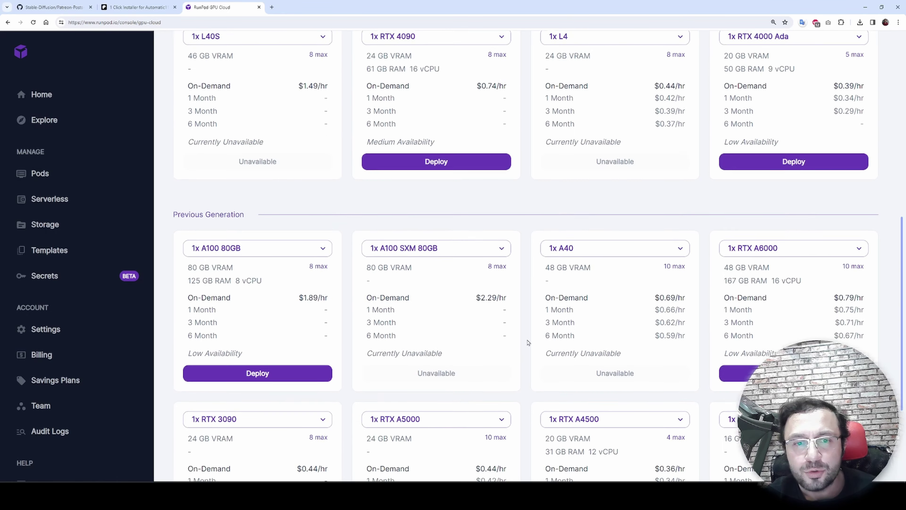
pyautogui.scroll(-3, 527, 343)
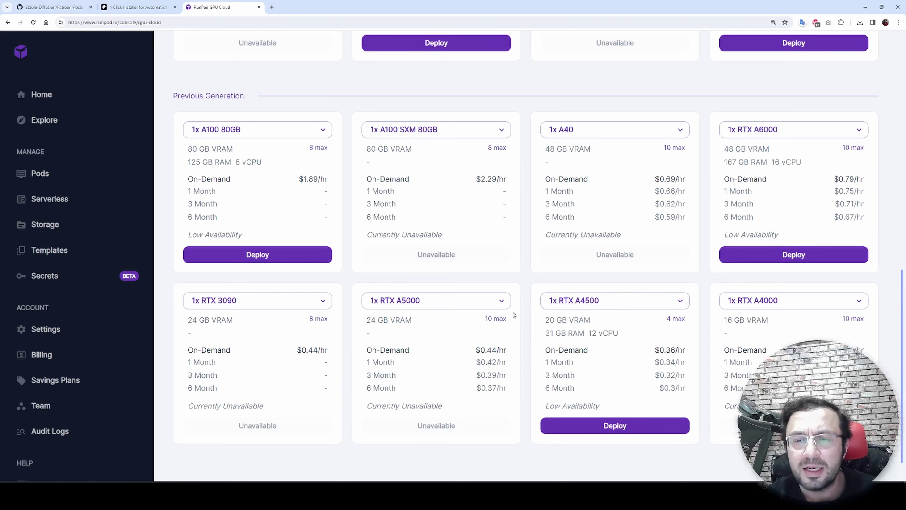
# - Filter the GPU list by the EU-NL-1 region and check the availability of its cards
pyautogui.scroll(12, 514, 315)
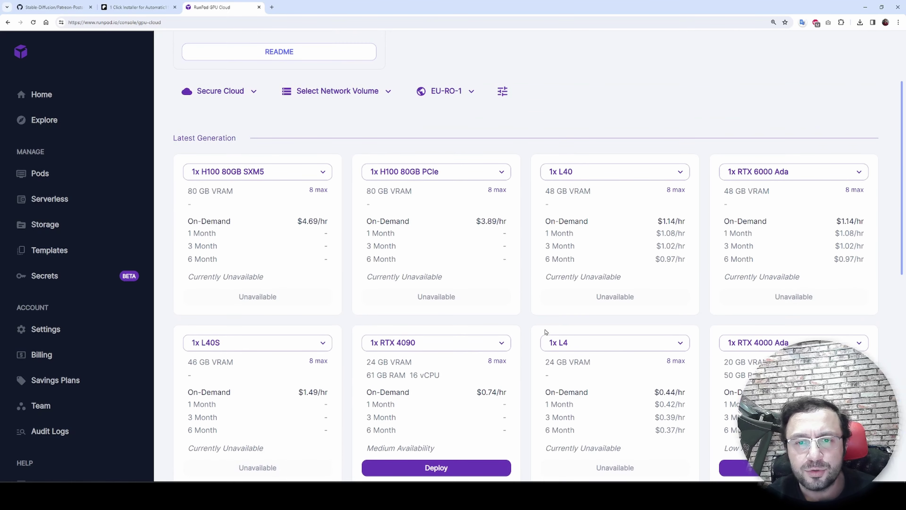
pyautogui.scroll(3, 545, 331)
pyautogui.click(449, 198)
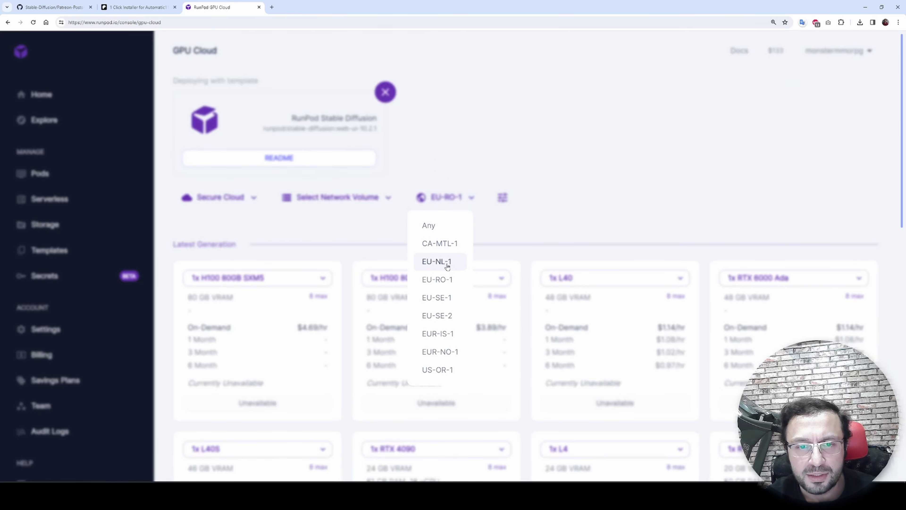
pyautogui.click(436, 261)
pyautogui.scroll(-13, 523, 375)
pyautogui.scroll(8, 480, 264)
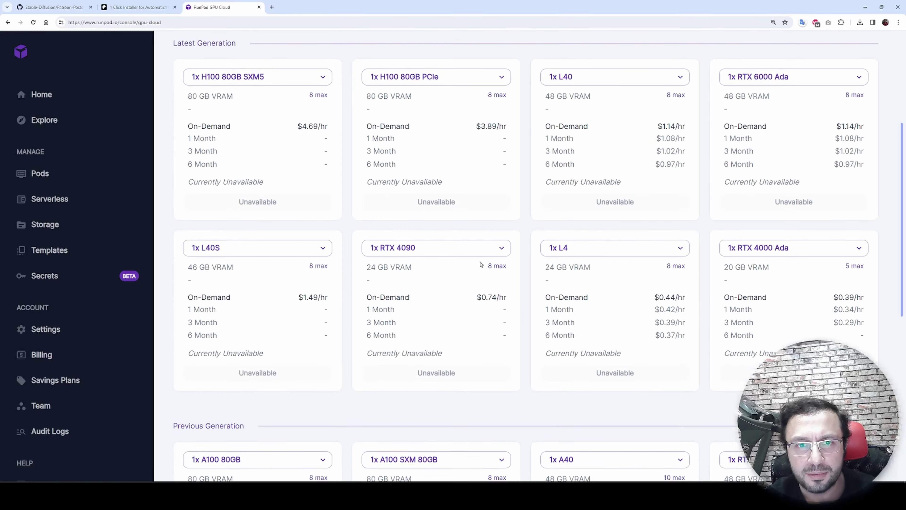
# - Change the region filter to CA-MTL-1 and check the previous generation GPUs available there
pyautogui.scroll(2, 480, 264)
pyautogui.click(449, 56)
pyautogui.click(440, 103)
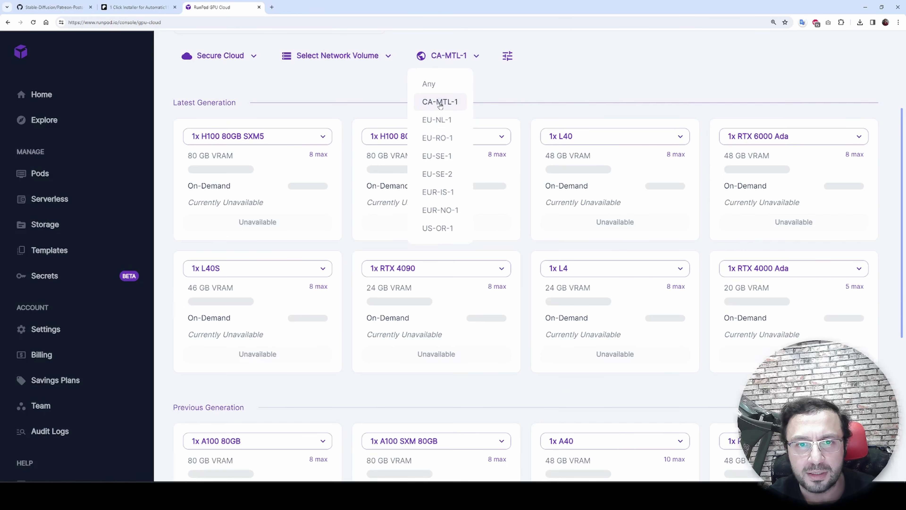
pyautogui.scroll(-10, 528, 385)
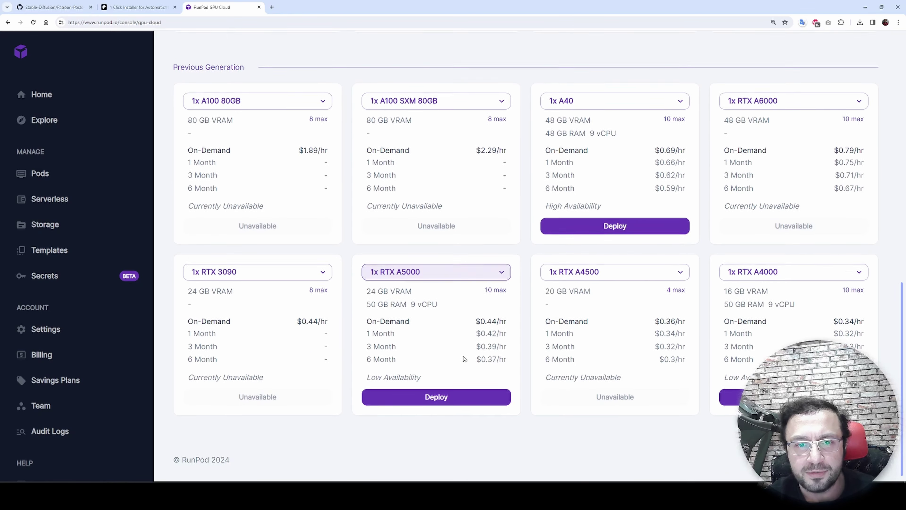
# - Filter the GPUs by the EU-SE-2 region and look through the offered cards
pyautogui.scroll(11, 464, 359)
pyautogui.click(446, 196)
pyautogui.click(442, 332)
pyautogui.scroll(-2, 508, 371)
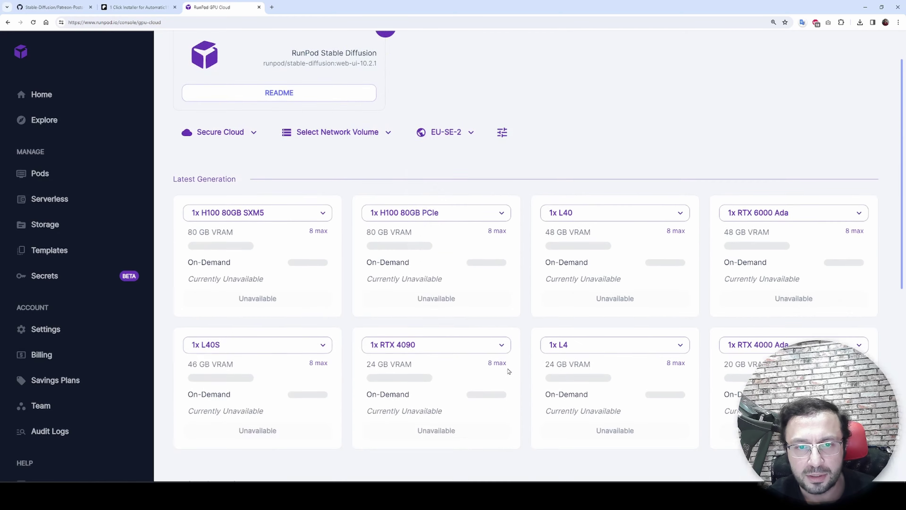
pyautogui.scroll(-10, 508, 371)
# - Set the region filter to EU-SE-1 and show the additional filters for vCPUs, memory, disk type and CUDA versions
pyautogui.scroll(12, 513, 375)
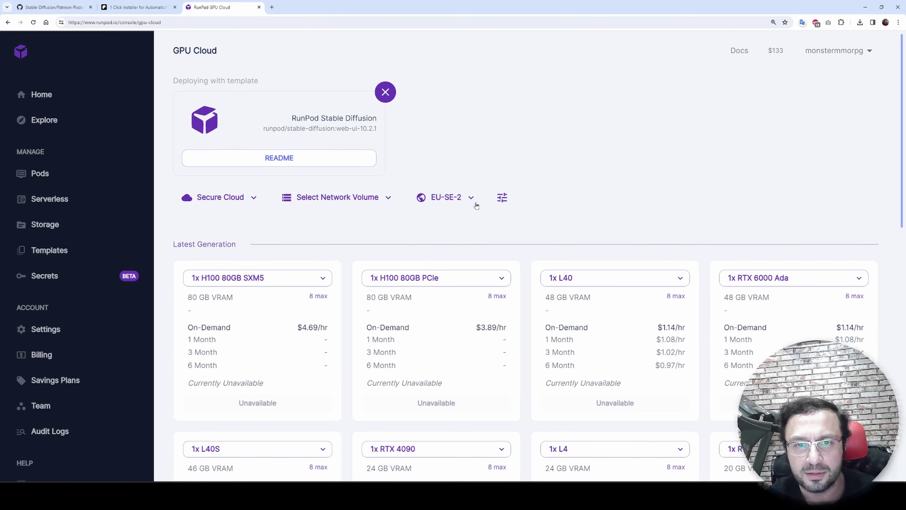
pyautogui.click(448, 197)
pyautogui.click(451, 315)
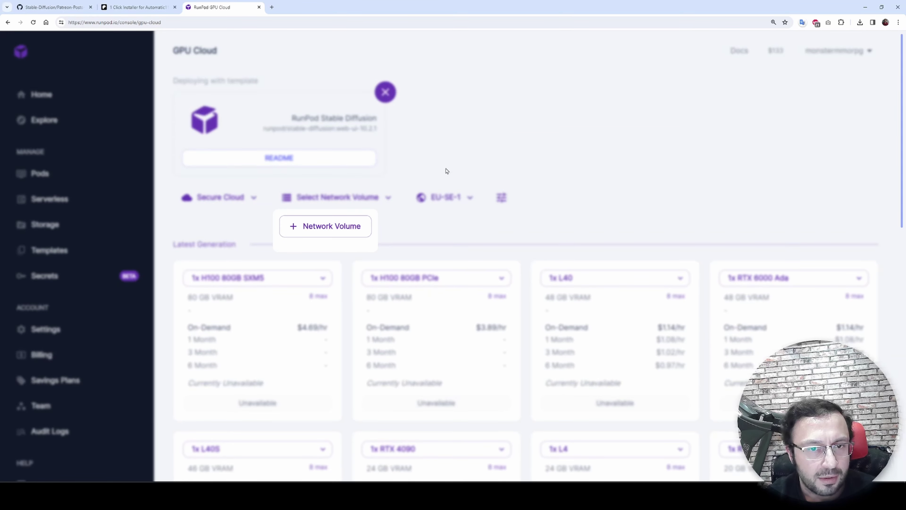
pyautogui.click(501, 197)
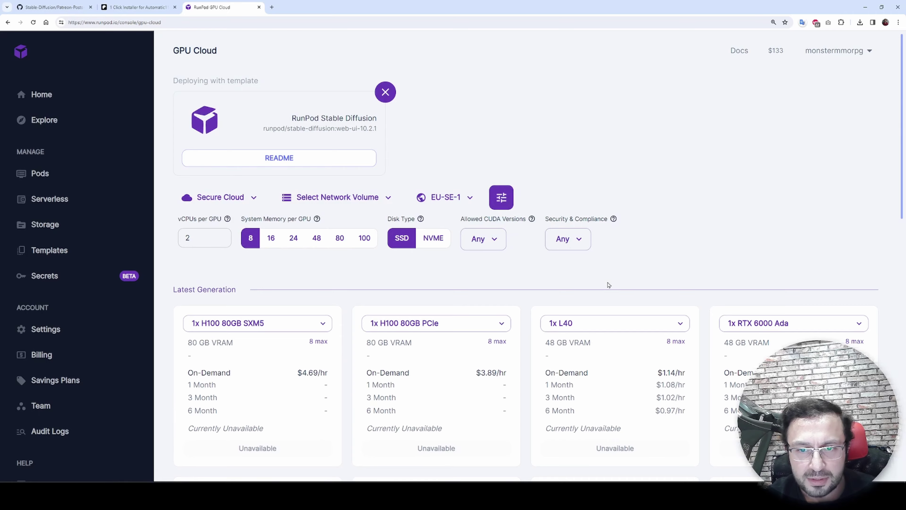
pyautogui.scroll(-4, 445, 203)
pyautogui.scroll(4, 452, 205)
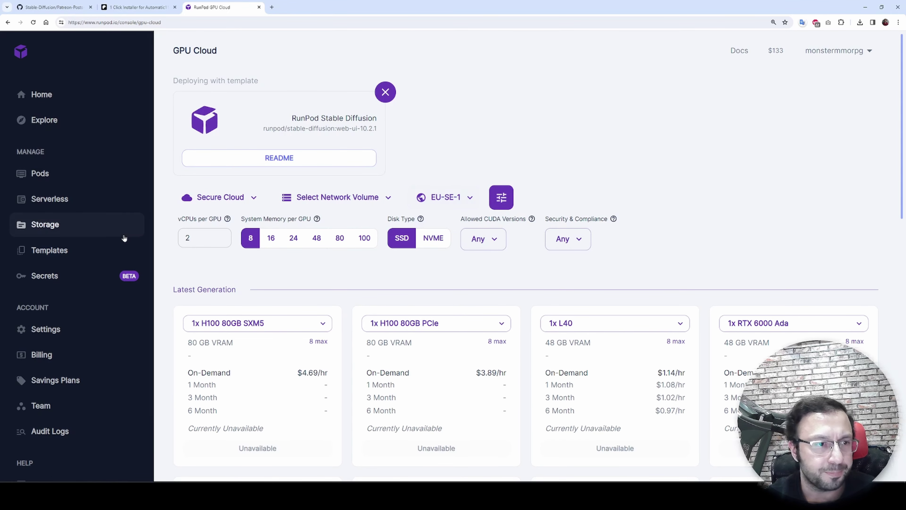
# - Start a new network volume in Storage, compare GPU availability for EU-SE-1 and EUR-NO-1, and select the EU-SE-1 data center
pyautogui.click(85, 224)
pyautogui.click(216, 94)
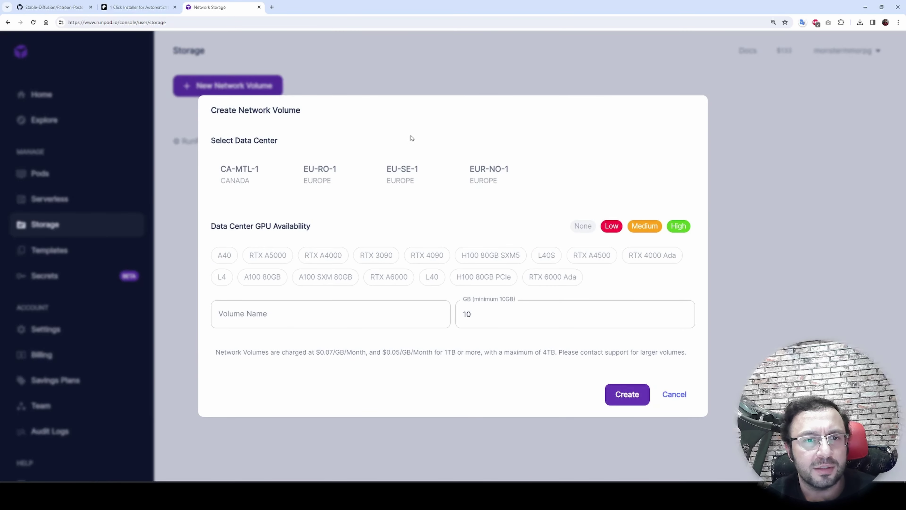
pyautogui.click(411, 182)
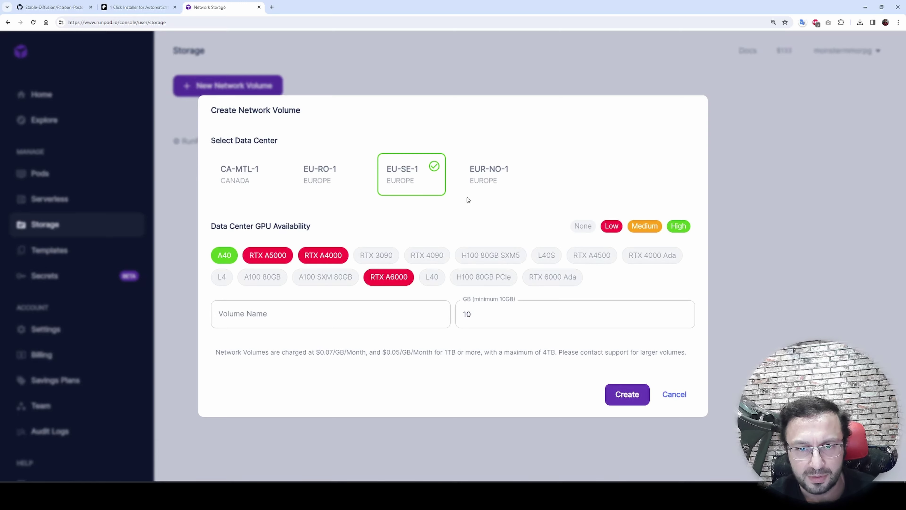
pyautogui.click(475, 182)
pyautogui.click(402, 175)
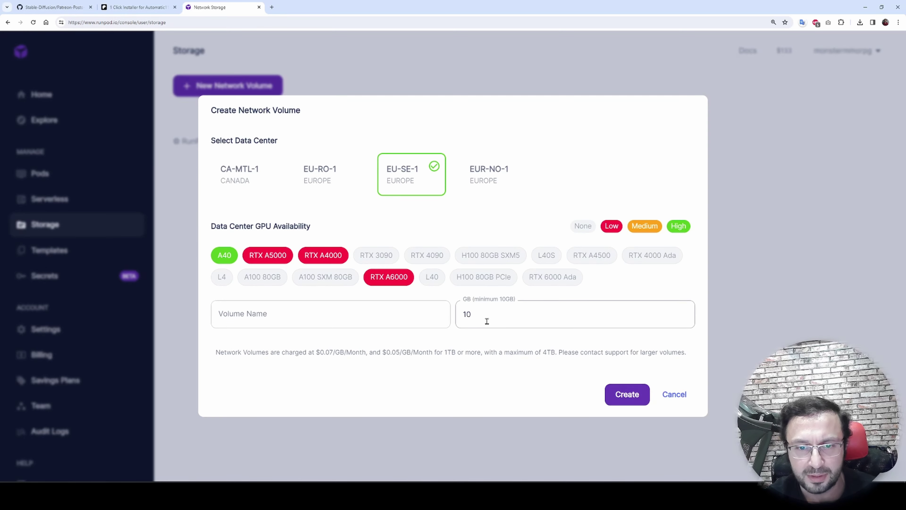
# - Set the network volume's size to 150 GB, name it test1 and create it
pyautogui.moveTo(487, 321); pyautogui.dragTo(466, 316)
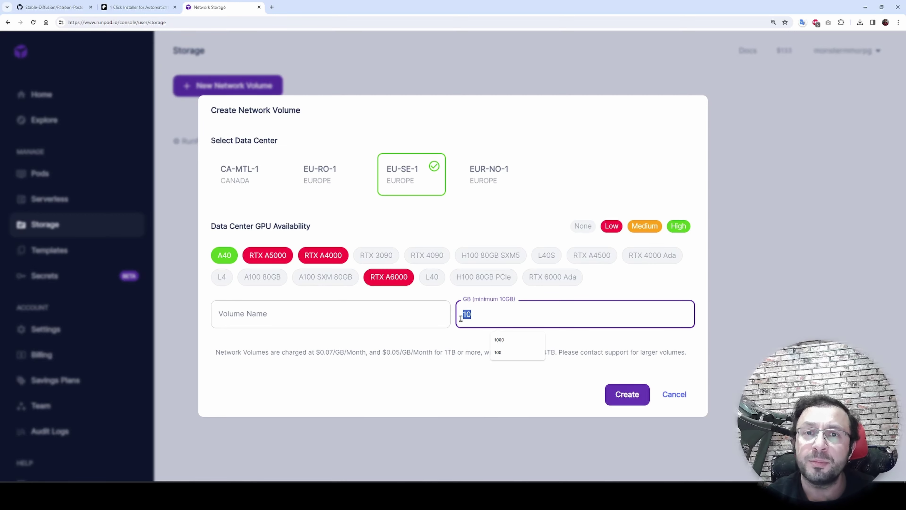
pyautogui.write('50')
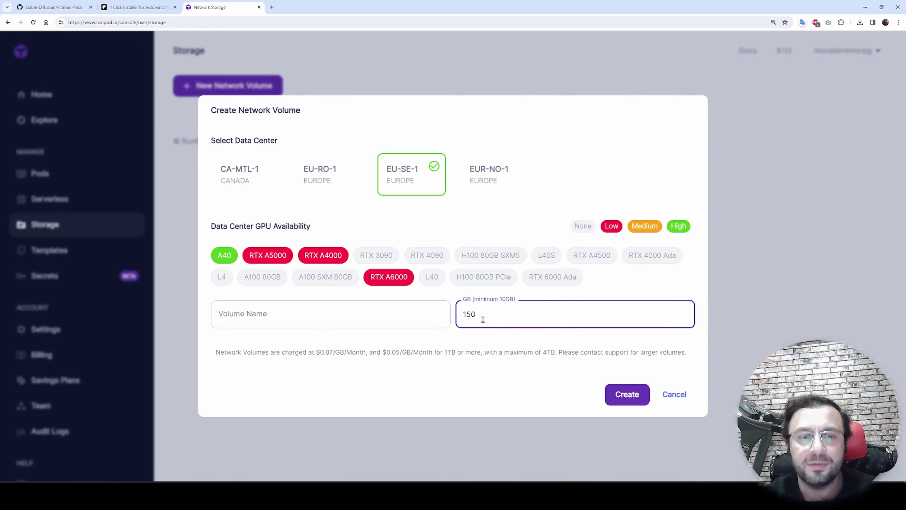
pyautogui.click(309, 308)
pyautogui.write('test1')
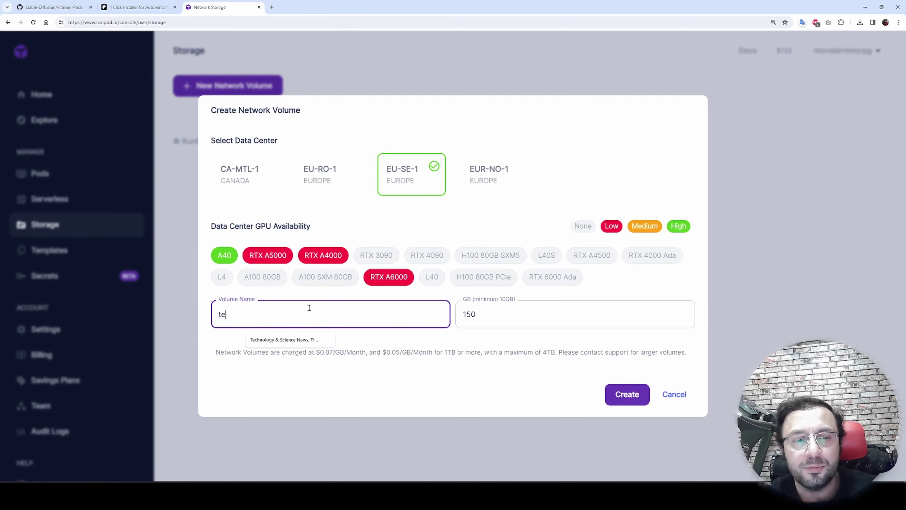
pyautogui.click(622, 393)
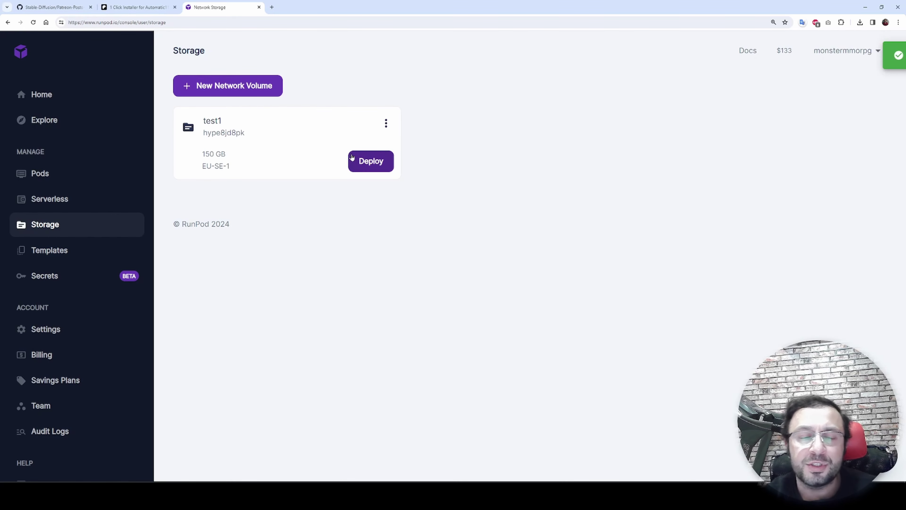
# - Start a pod deployment with the test1 network volume and review the available GPUs, including the RTX A5000's on-demand price
pyautogui.click(370, 161)
pyautogui.scroll(-15, 448, 219)
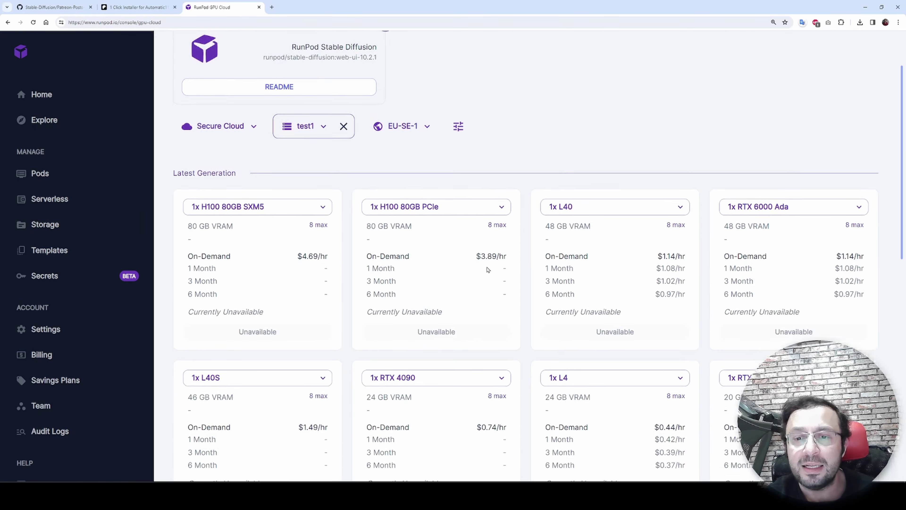
pyautogui.scroll(8, 715, 342)
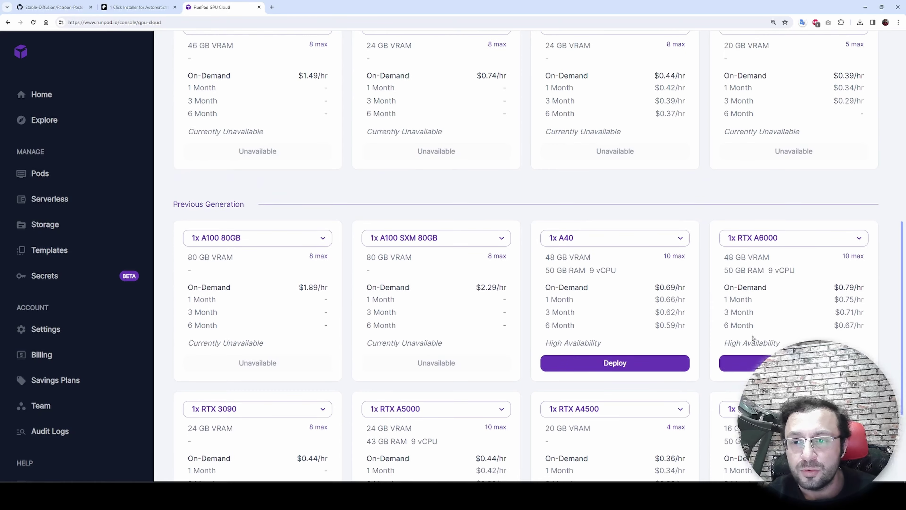
pyautogui.scroll(-2, 708, 360)
pyautogui.scroll(-5, 702, 362)
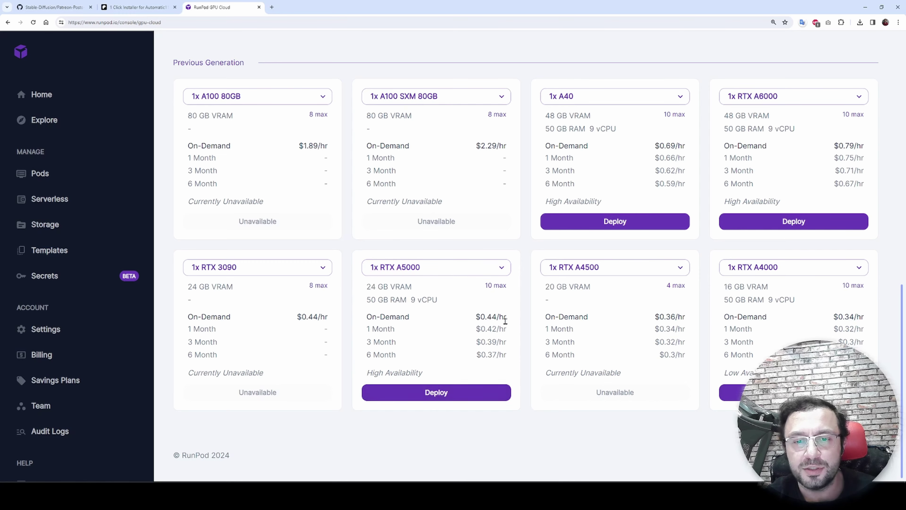
pyautogui.moveTo(501, 317); pyautogui.dragTo(471, 321)
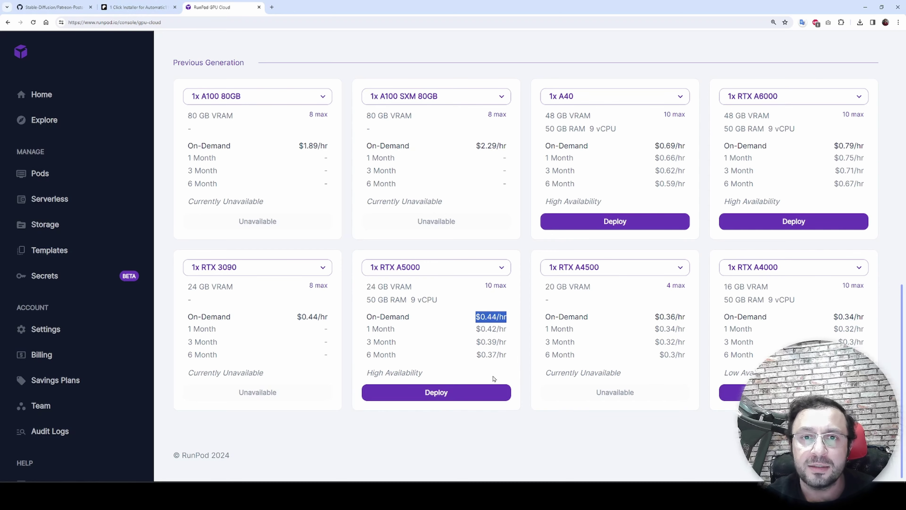
# - Deploy an on-demand RTX A5000 pod on the test1 network volume using the RunPod Stable Diffusion template
pyautogui.click(469, 393)
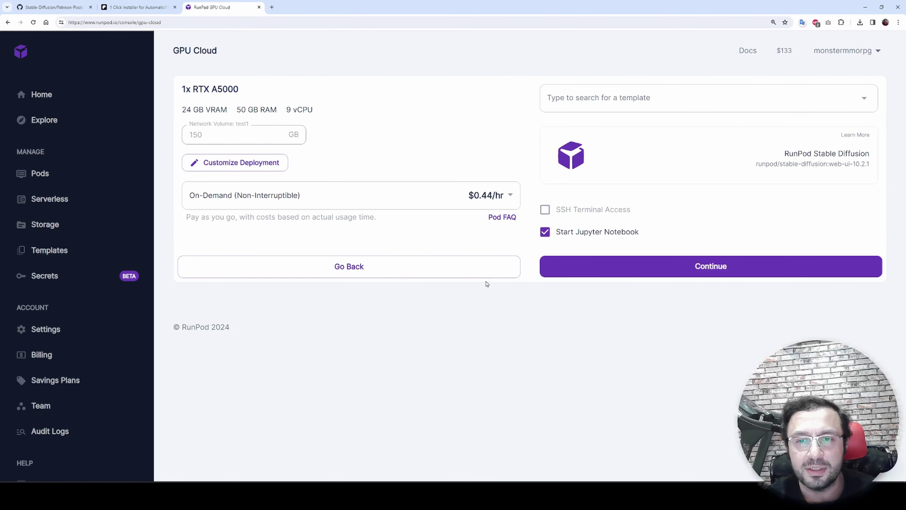
pyautogui.click(691, 103)
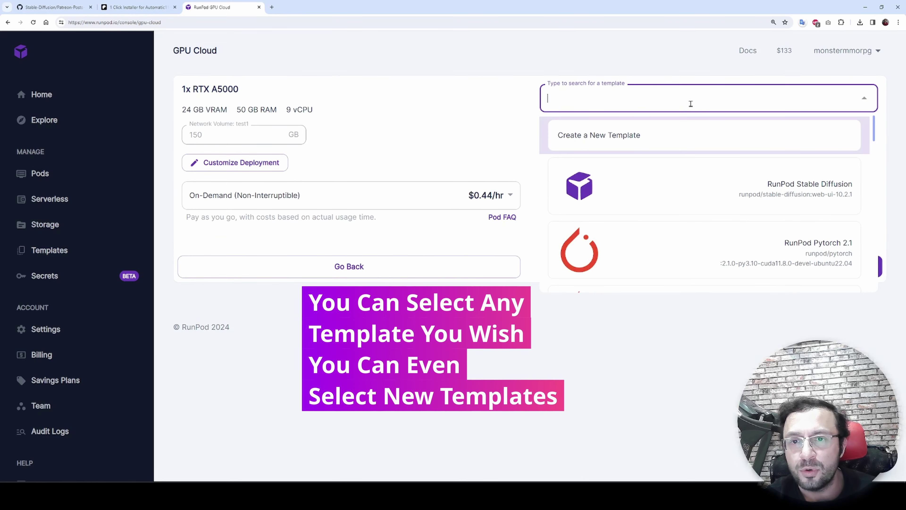
pyautogui.click(738, 176)
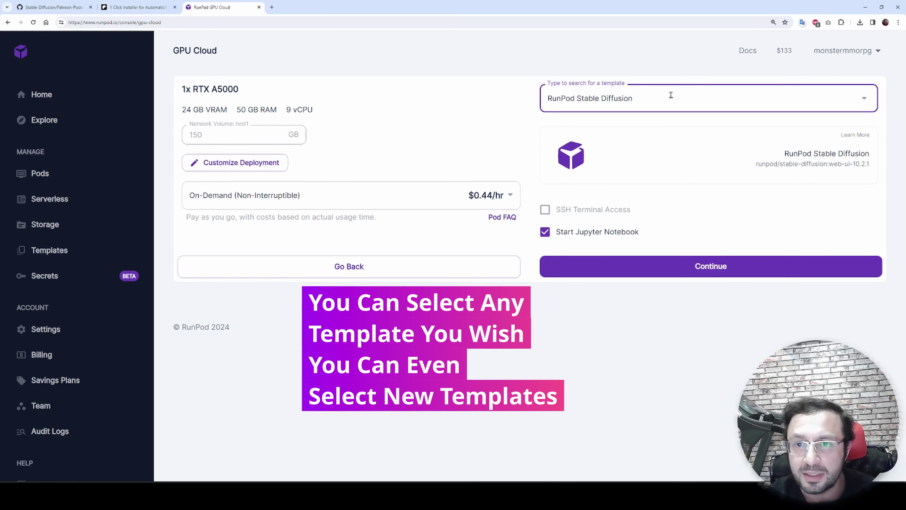
pyautogui.click(681, 269)
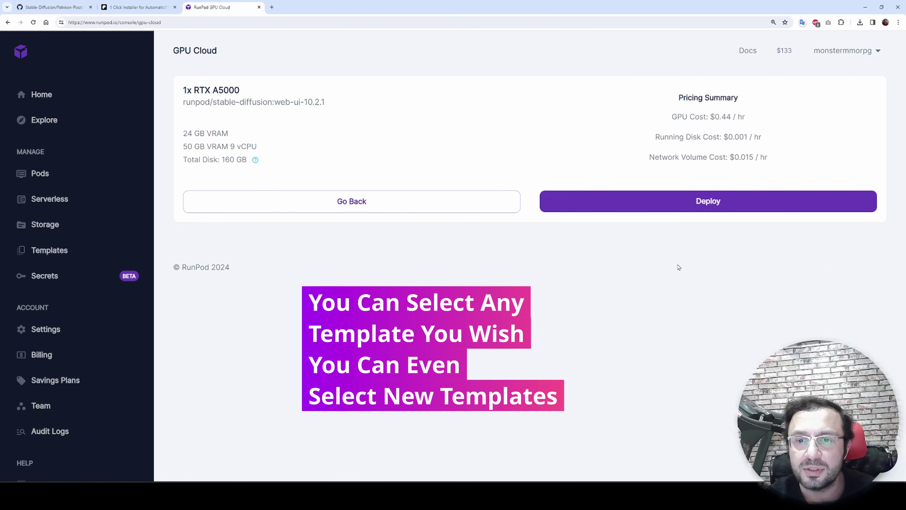
pyautogui.click(652, 201)
pyautogui.click(418, 412)
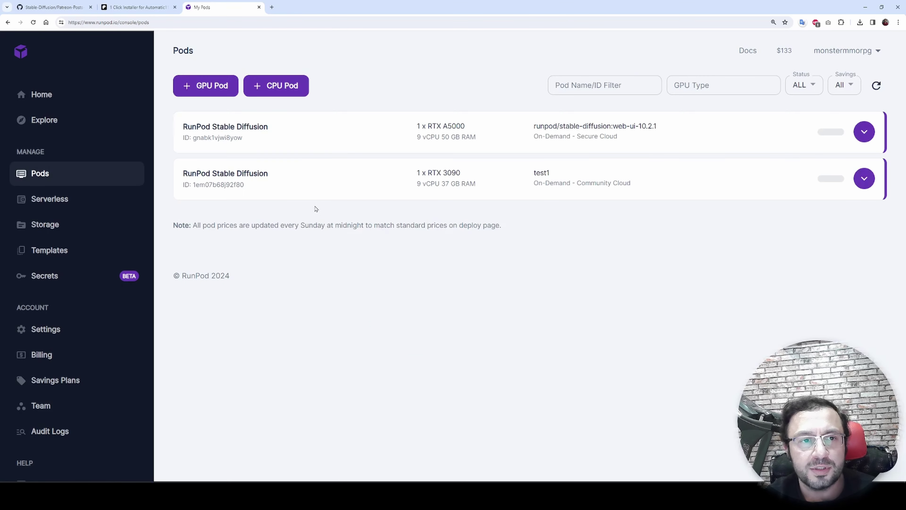
# - Expand the RTX A5000 and RTX 3090 pods and review their hardware specifications and startup logs
pyautogui.click(864, 132)
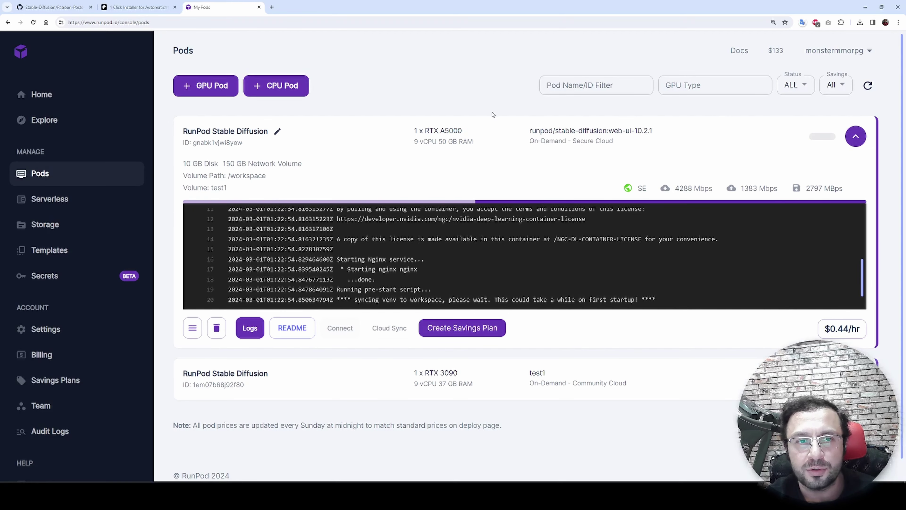
pyautogui.moveTo(474, 141); pyautogui.dragTo(405, 141)
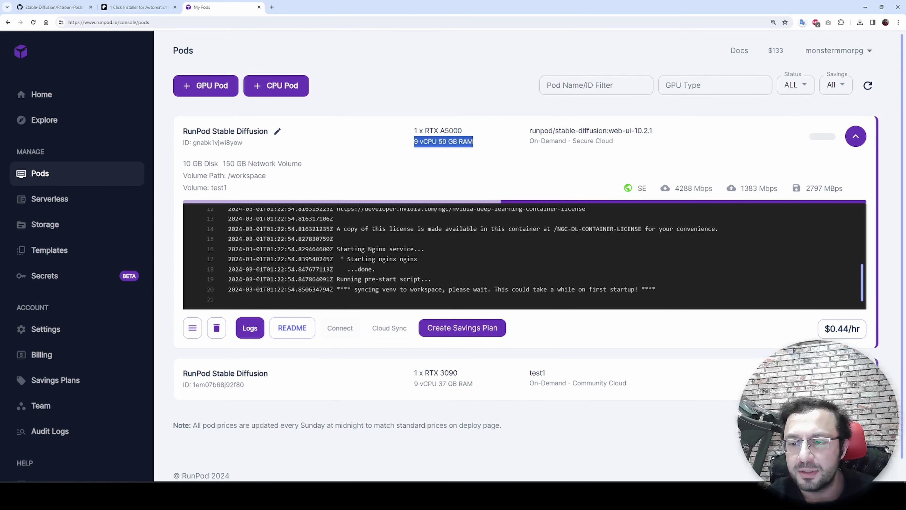
pyautogui.click(855, 378)
pyautogui.scroll(-5, 855, 378)
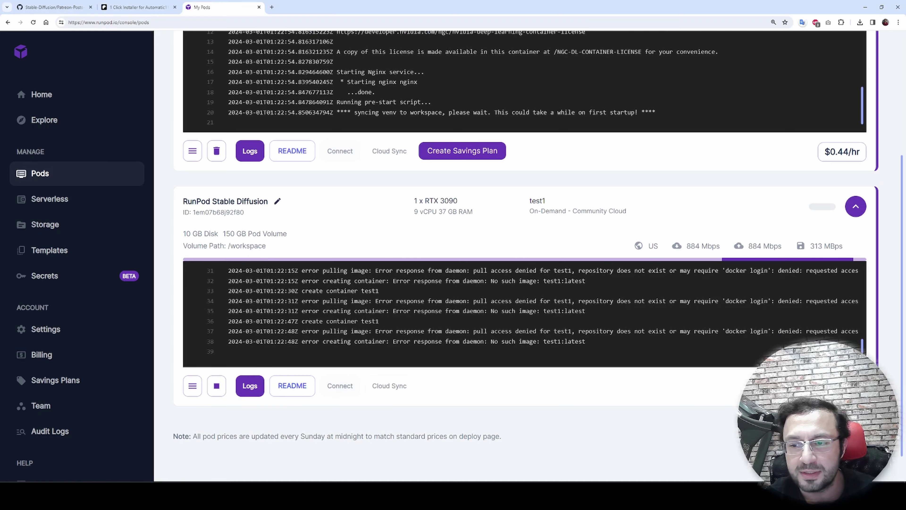
pyautogui.scroll(-1, 405, 272)
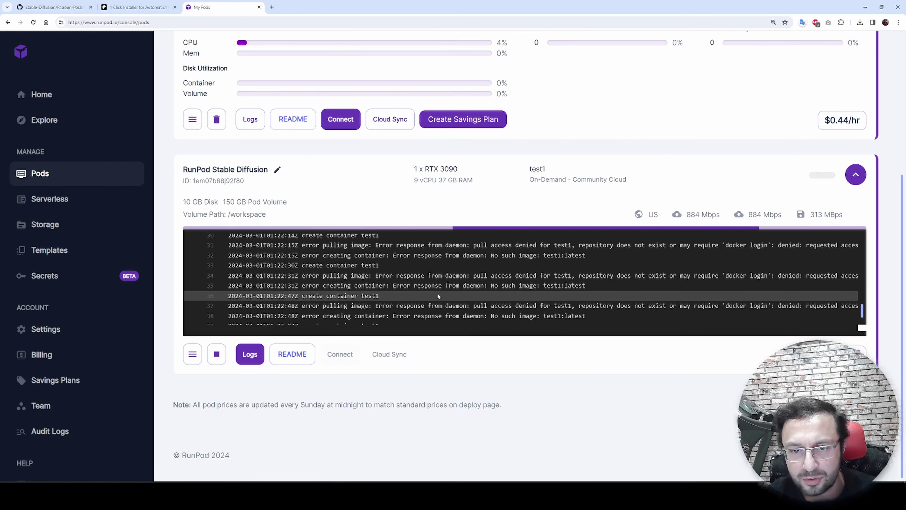
# - Stop the RTX 3090 pod that uses the test1 image and terminate it
pyautogui.click(216, 353)
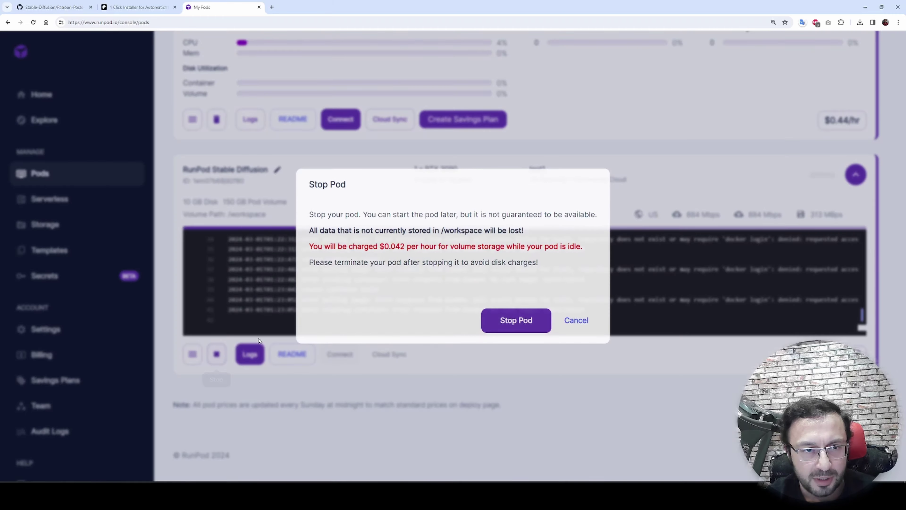
pyautogui.click(514, 320)
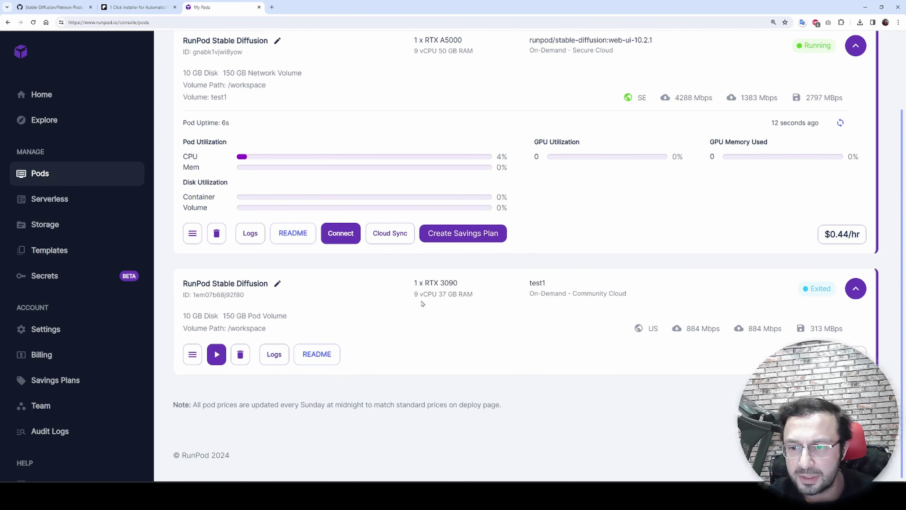
pyautogui.click(240, 354)
pyautogui.click(527, 308)
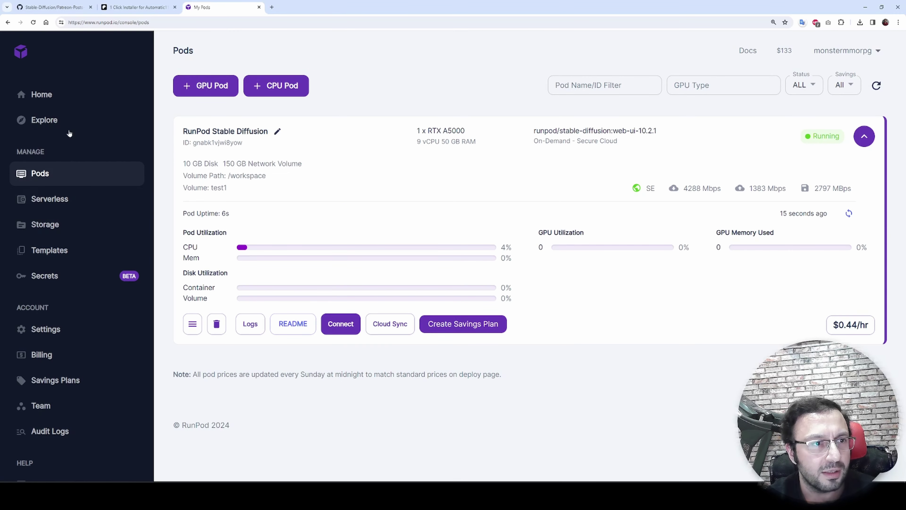
# - Start a new GPU pod deployment on Community Cloud and choose the RTX 3090
pyautogui.click(214, 87)
pyautogui.scroll(-10, 439, 321)
pyautogui.scroll(10, 297, 214)
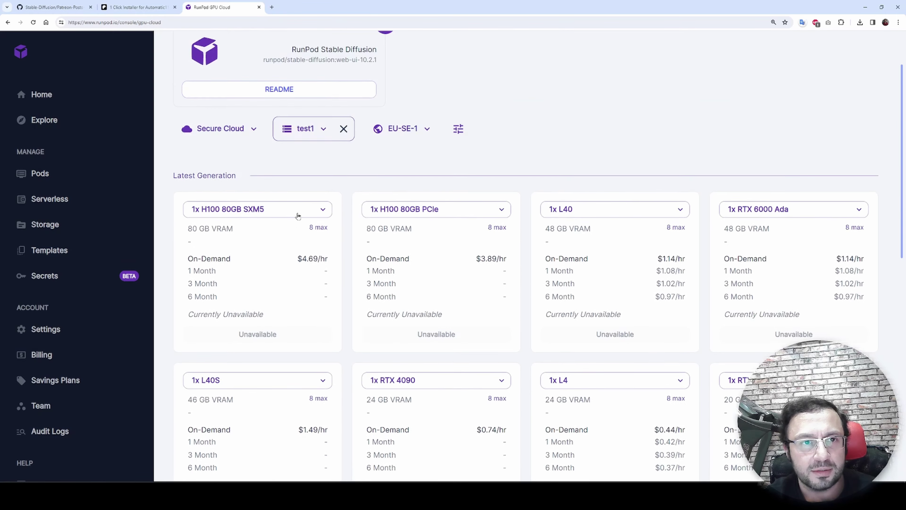
pyautogui.click(232, 204)
pyautogui.click(219, 243)
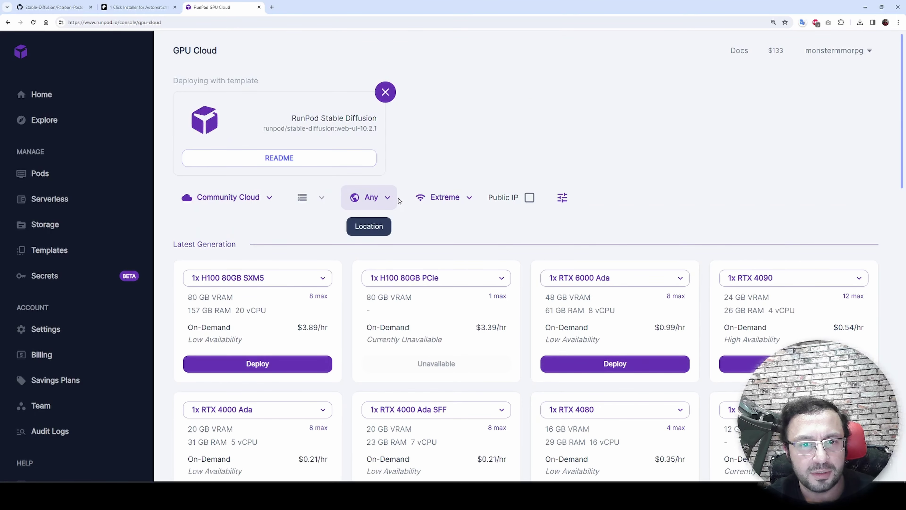
pyautogui.scroll(-5, 587, 181)
pyautogui.click(594, 243)
# - Customize the RTX 3090 deployment by setting the persistent volume disk to 150 GB, keeping the runpod/stable-diffusion:web-ui-10.2.1 image, and apply the overrides
pyautogui.click(218, 143)
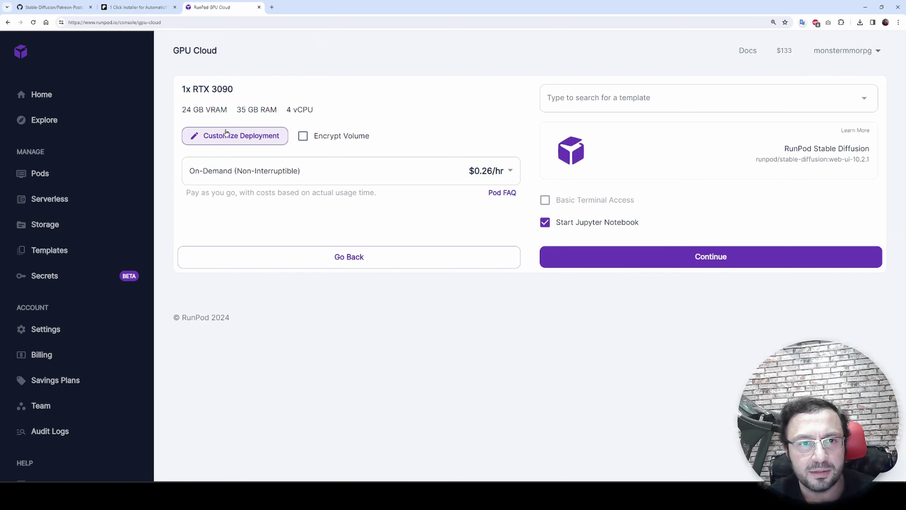
pyautogui.moveTo(353, 152); pyautogui.dragTo(213, 150)
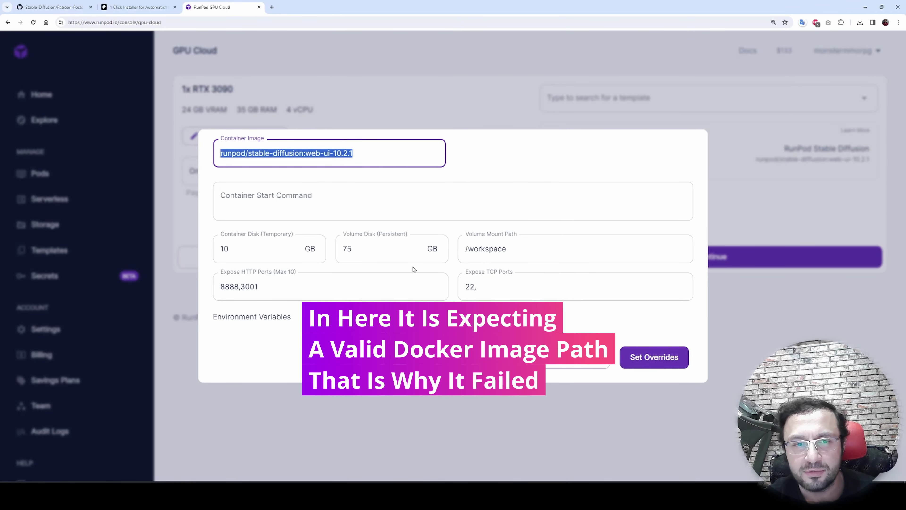
pyautogui.doubleClick(348, 249)
pyautogui.write('125')
pyautogui.click(654, 357)
# - Check the template's container image and deploy the RTX 3090 Community Cloud pod
pyautogui.moveTo(869, 160); pyautogui.dragTo(757, 159)
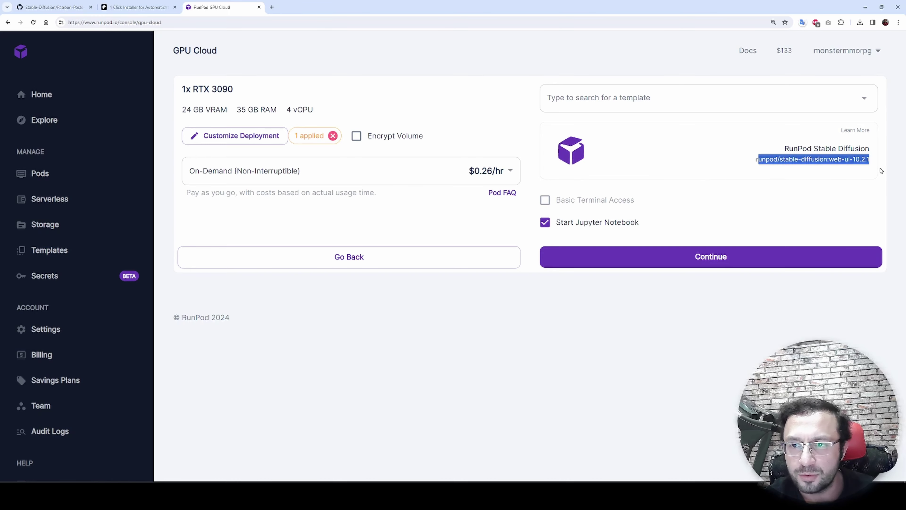
pyautogui.click(674, 255)
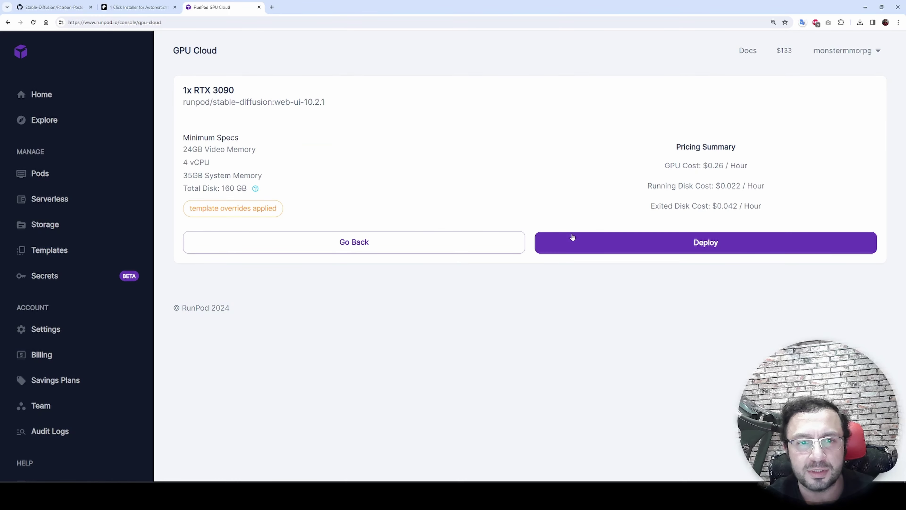
pyautogui.click(632, 240)
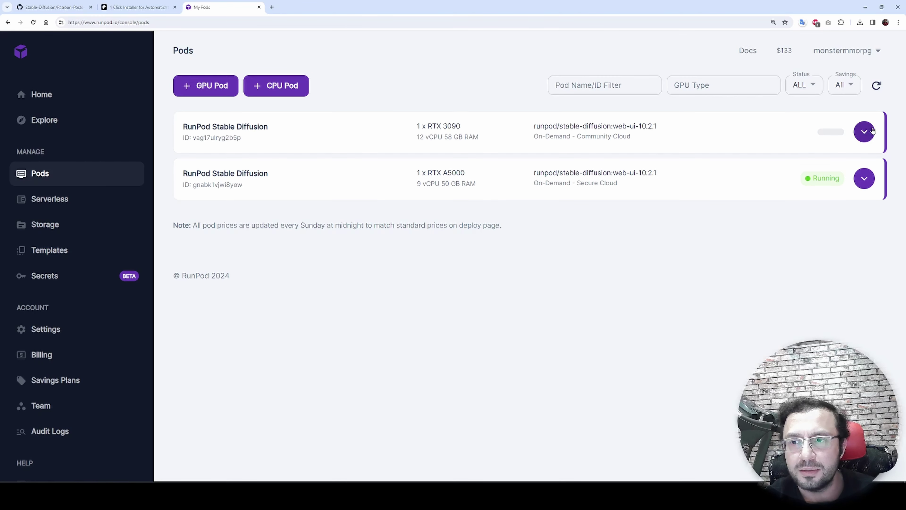
# - Expand both pods' details and compare the network and disk speeds of the RTX 3090 and RTX A5000
pyautogui.click(864, 132)
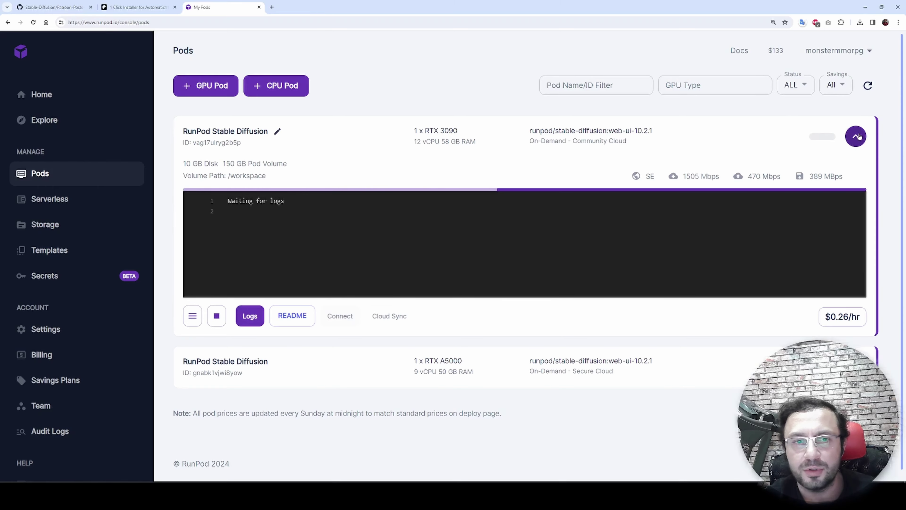
pyautogui.click(554, 170)
pyautogui.scroll(-5, 277, 218)
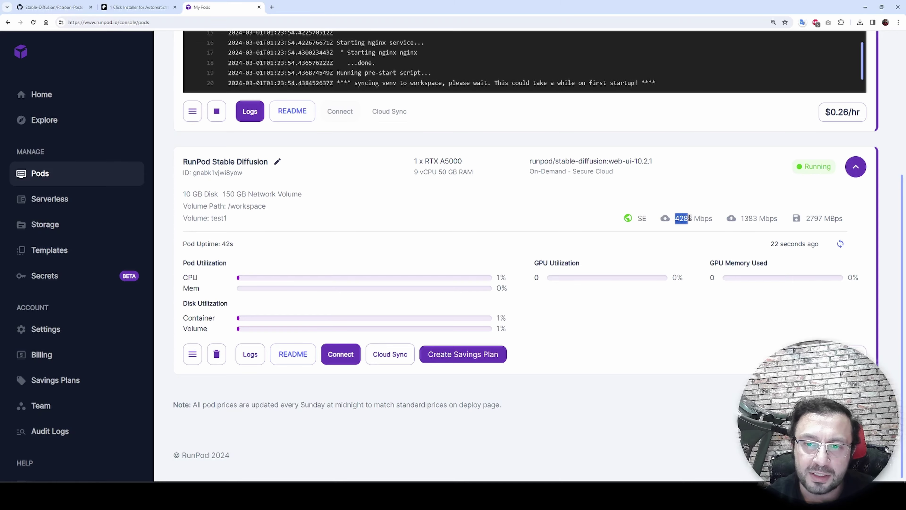
pyautogui.moveTo(689, 217); pyautogui.dragTo(778, 222)
pyautogui.scroll(2, 814, 274)
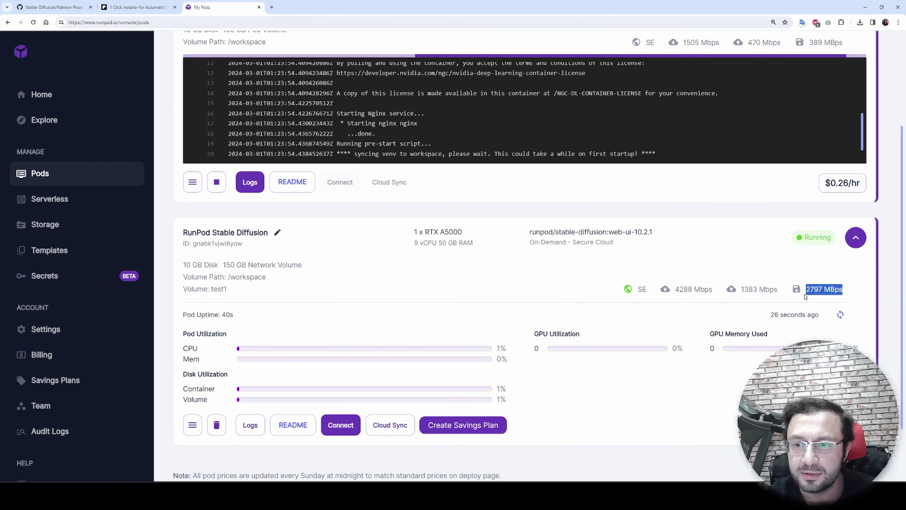
pyautogui.scroll(5, 840, 292)
pyautogui.moveTo(849, 183); pyautogui.dragTo(654, 175)
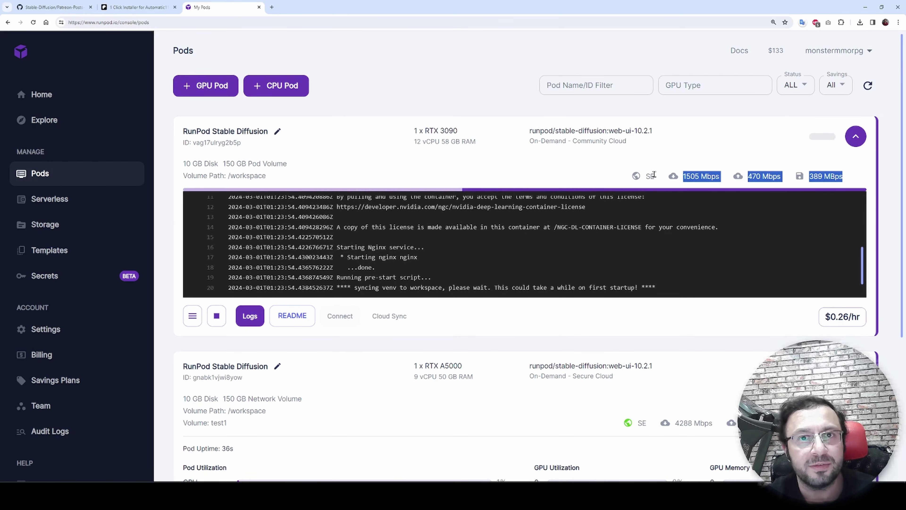
# - Examine the RTX A5000 pod's network volume details and the RTX 3090 pod's startup log and utilization
pyautogui.scroll(-3, 445, 261)
pyautogui.scroll(1, 445, 261)
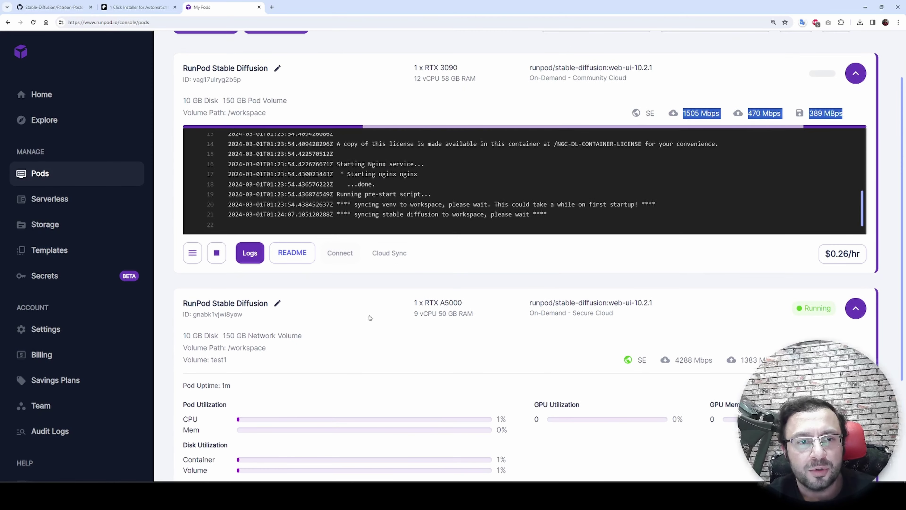
pyautogui.scroll(-4, 445, 262)
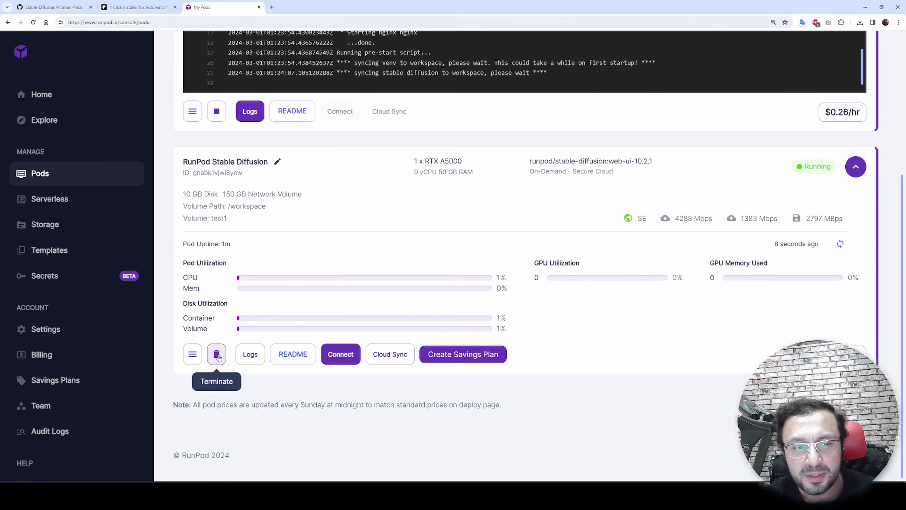
pyautogui.moveTo(265, 206); pyautogui.dragTo(184, 193)
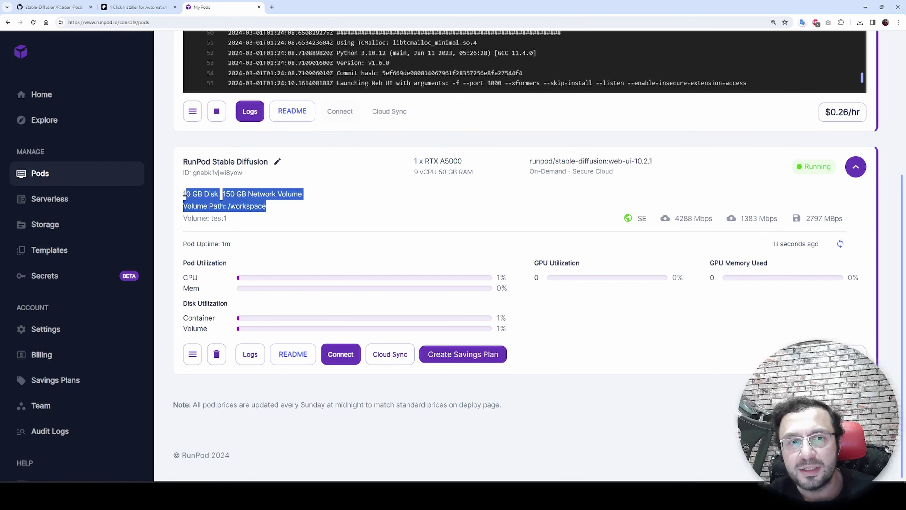
pyautogui.moveTo(309, 217); pyautogui.dragTo(181, 195)
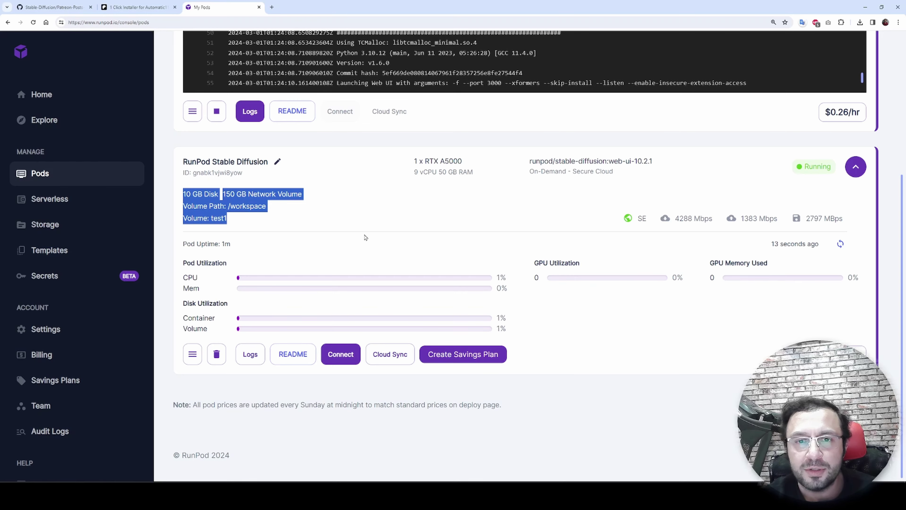
pyautogui.scroll(1, 373, 222)
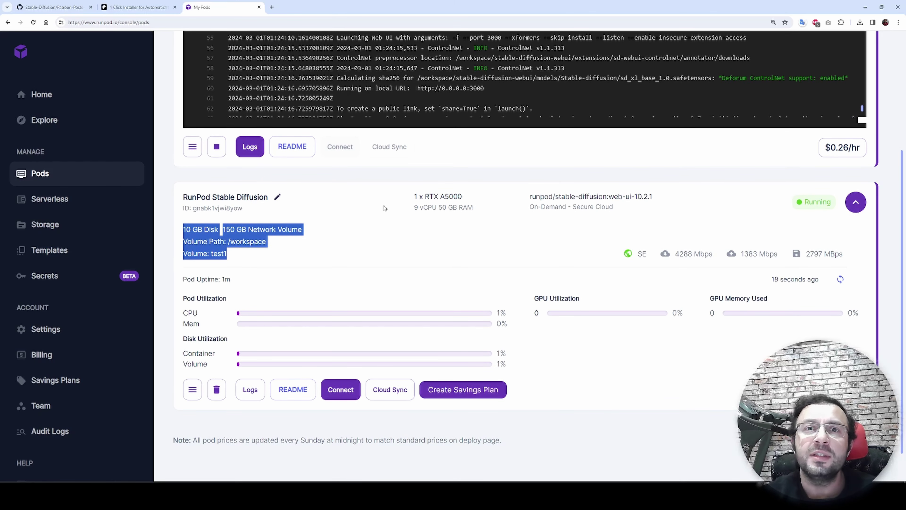
pyautogui.scroll(4, 384, 208)
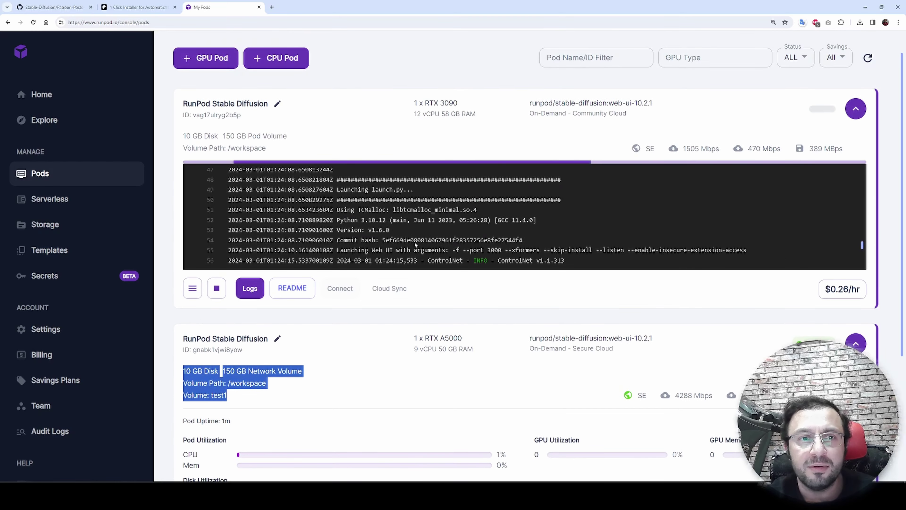
pyautogui.scroll(-1, 221, 248)
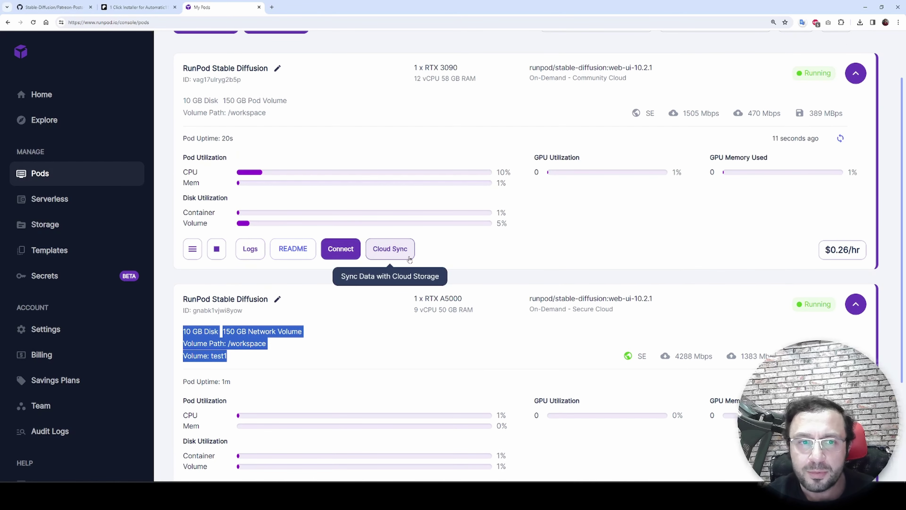
pyautogui.scroll(2, 428, 246)
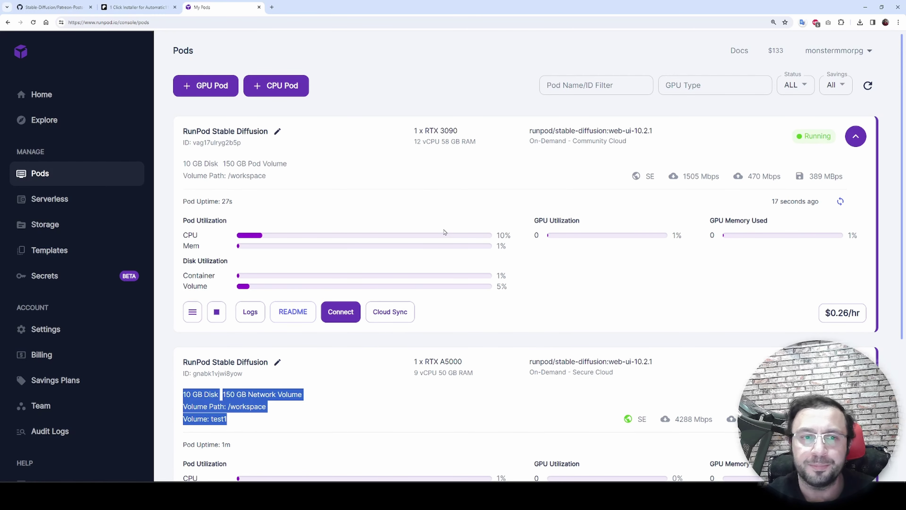
# - Stop the running RTX 3090 pod, show its termination confirmation and cancel the termination
pyautogui.scroll(-1, 444, 232)
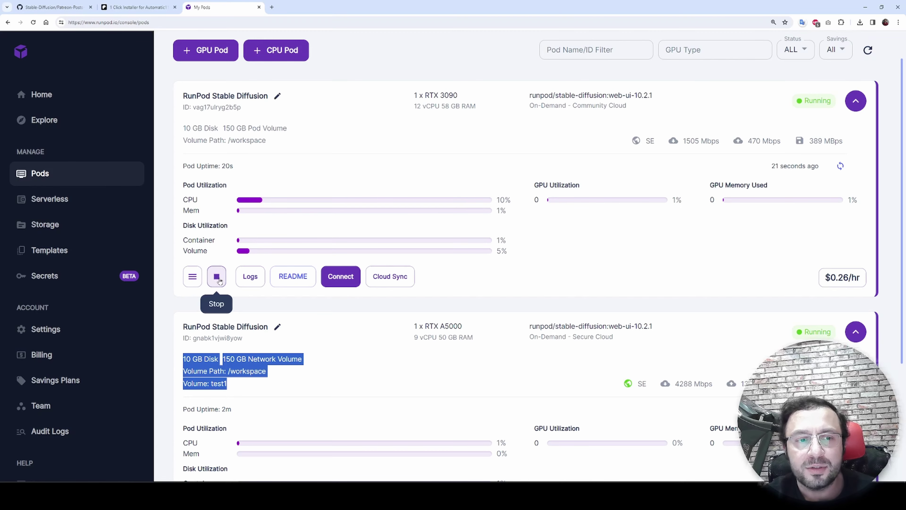
pyautogui.click(219, 280)
pyautogui.click(516, 321)
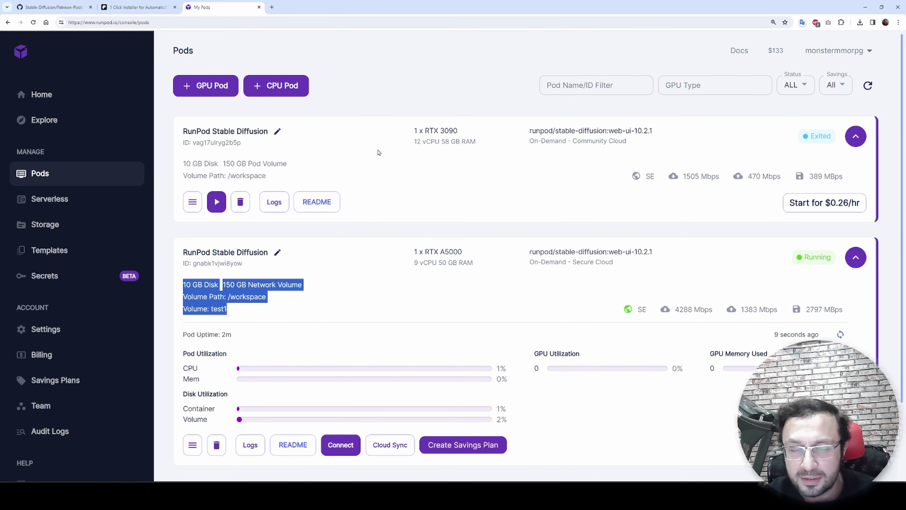
pyautogui.click(246, 203)
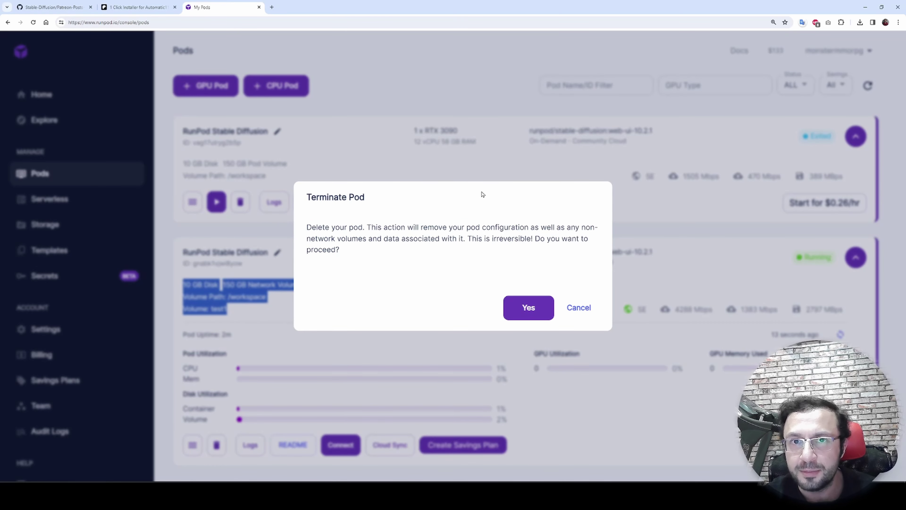
pyautogui.press('Escape')
pyautogui.scroll(-3, 582, 250)
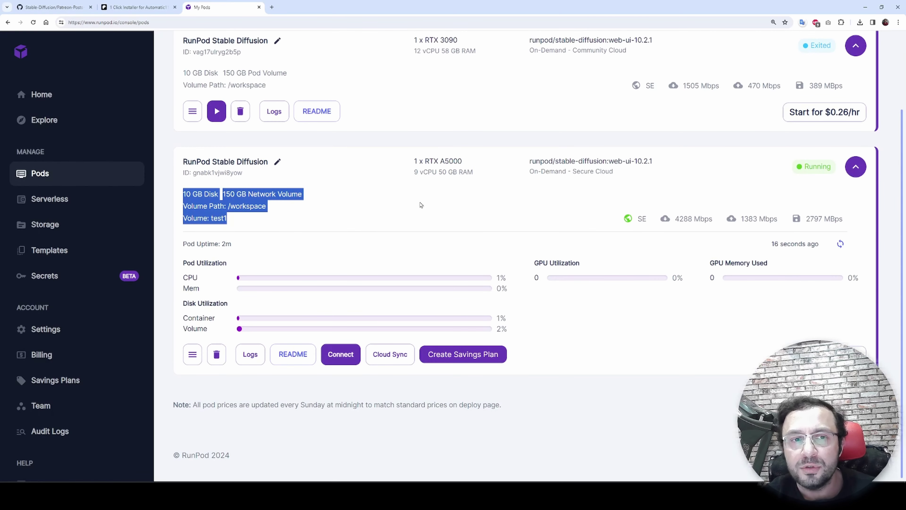
# - Terminate the running RTX A5000 pod and check the test1 network volume's available actions in Storage
pyautogui.click(216, 354)
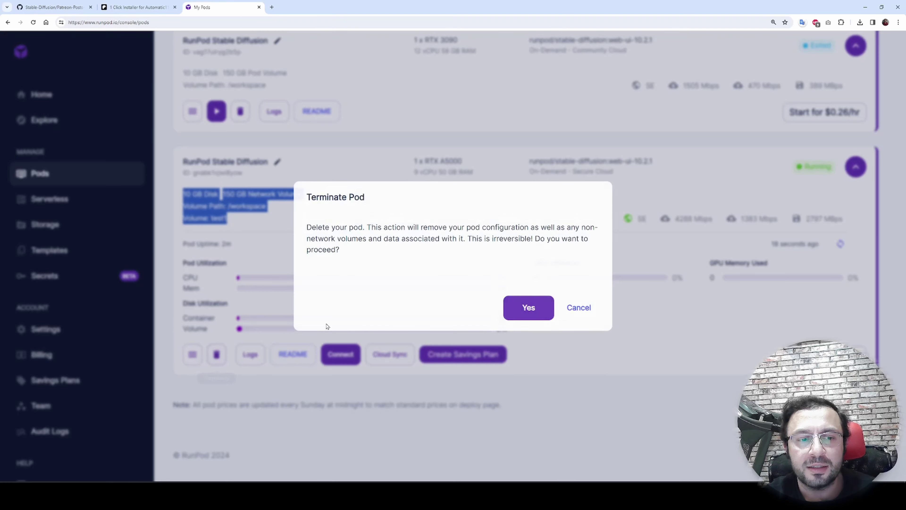
pyautogui.click(525, 309)
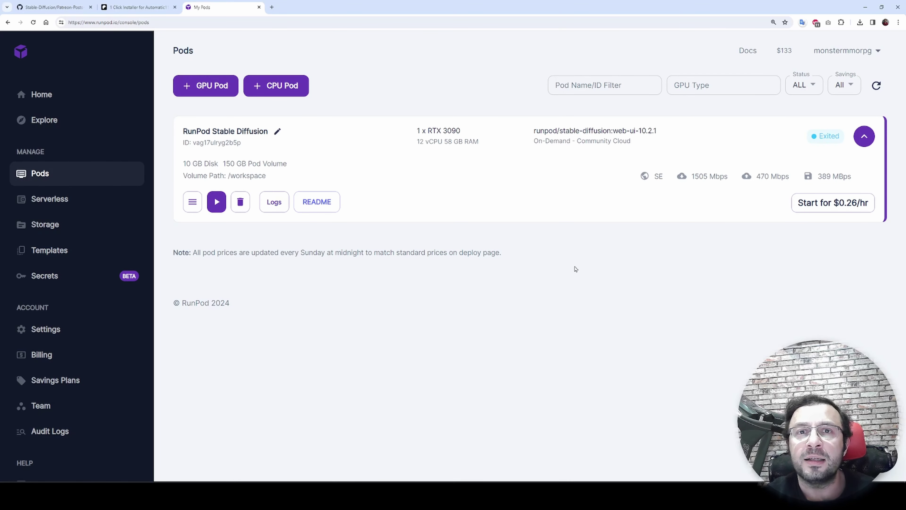
pyautogui.click(60, 233)
pyautogui.click(395, 123)
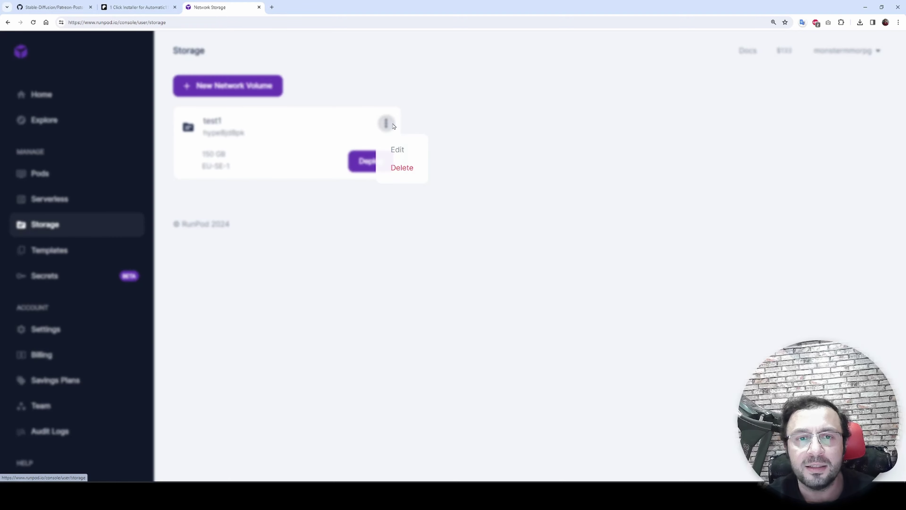
pyautogui.click(611, 152)
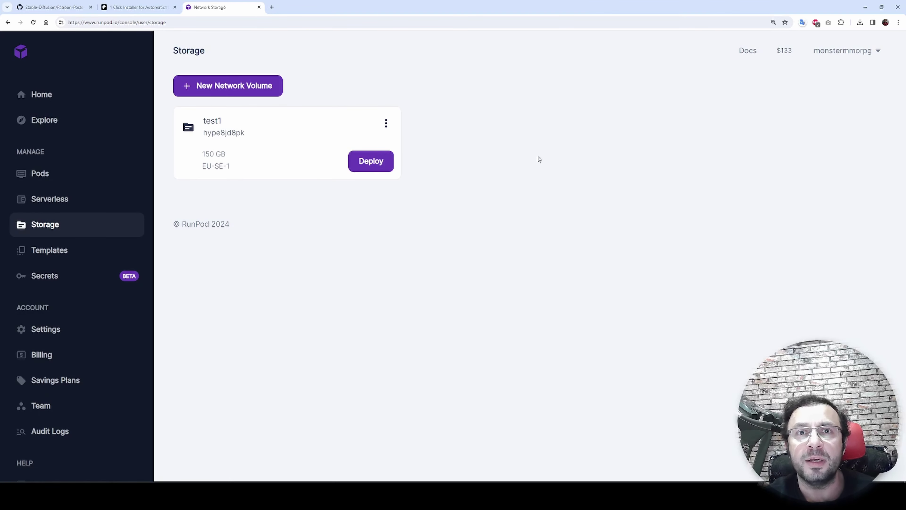
# - Deploy an on-demand 1x RTX A5000 Secure Cloud pod on the test1 network volume and expand its details
pyautogui.click(377, 170)
pyautogui.scroll(-12, 460, 357)
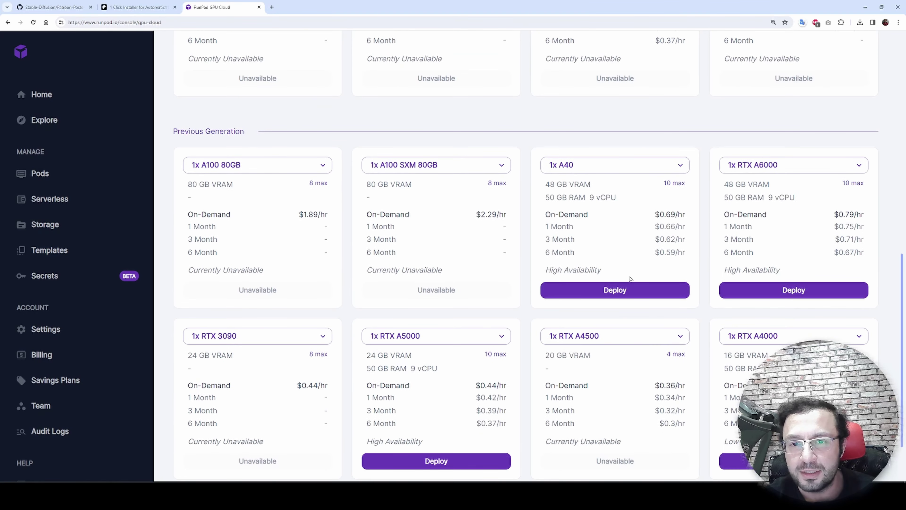
pyautogui.click(468, 396)
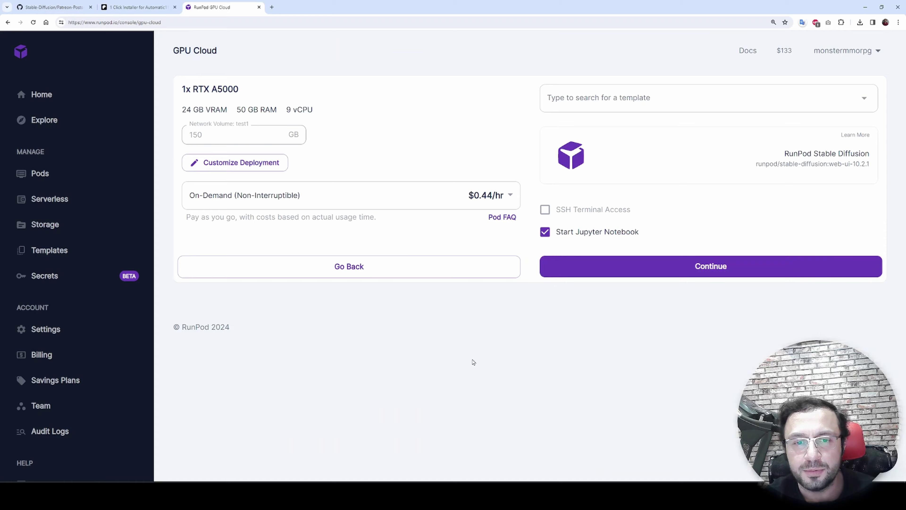
pyautogui.click(614, 269)
pyautogui.click(672, 206)
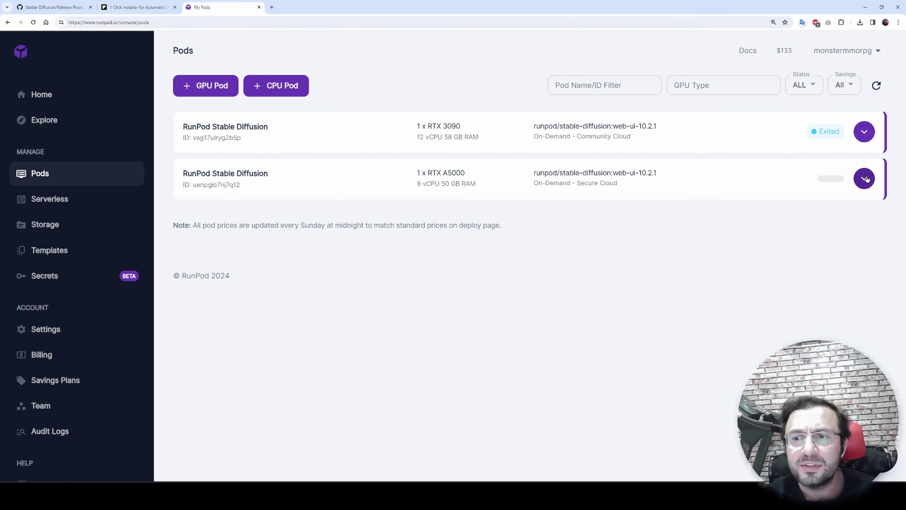
pyautogui.click(864, 178)
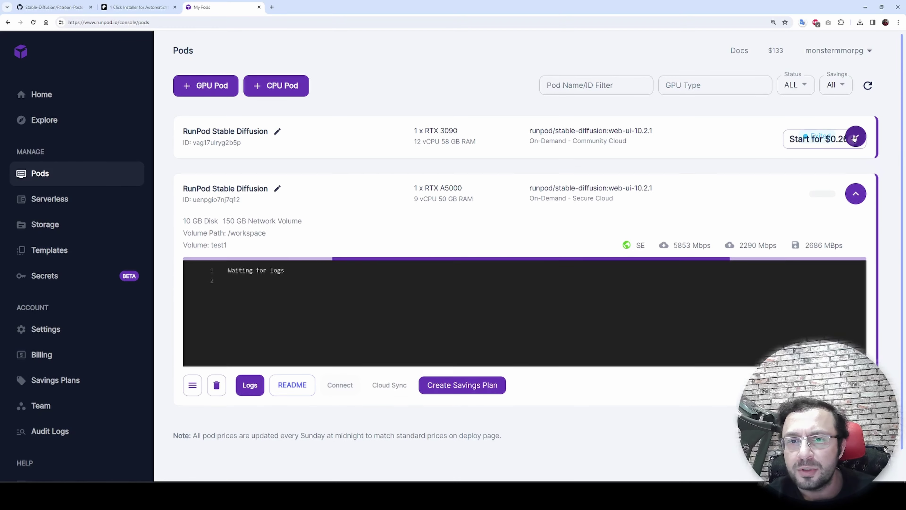
# - Start the stopped RTX 3090 pod with 1x RTX 3090 after previewing the start option without GPUs
pyautogui.click(855, 136)
pyautogui.click(824, 202)
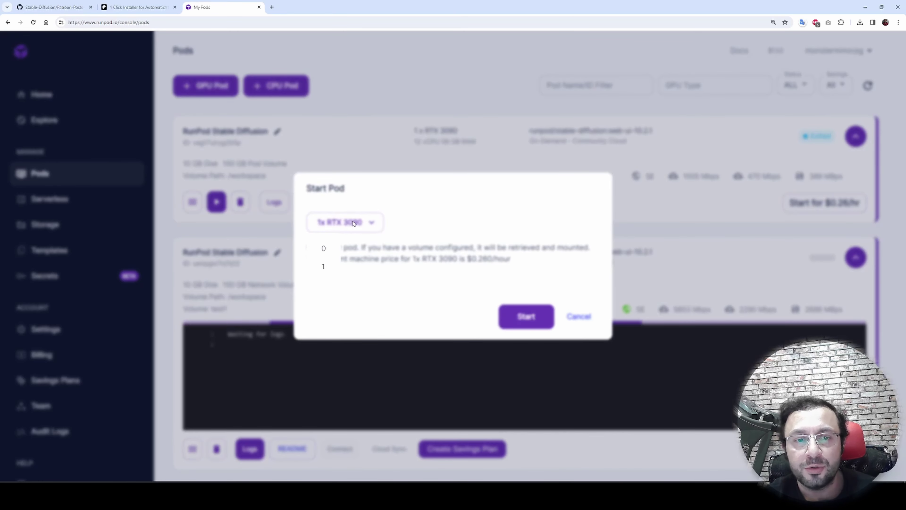
pyautogui.click(328, 249)
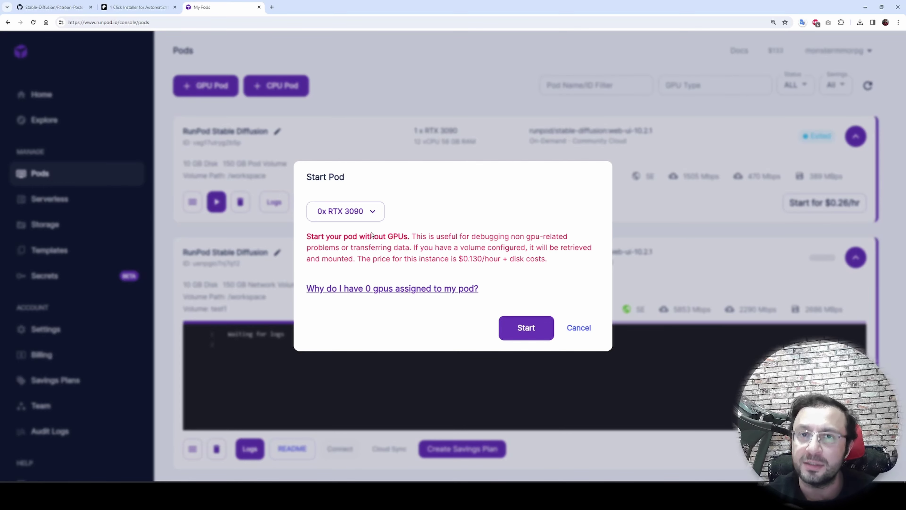
pyautogui.click(370, 212)
pyautogui.click(328, 252)
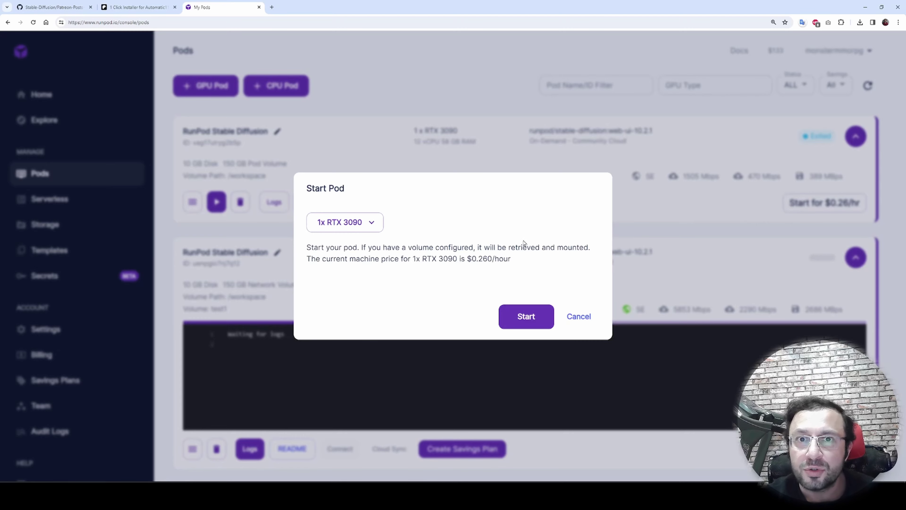
pyautogui.click(528, 318)
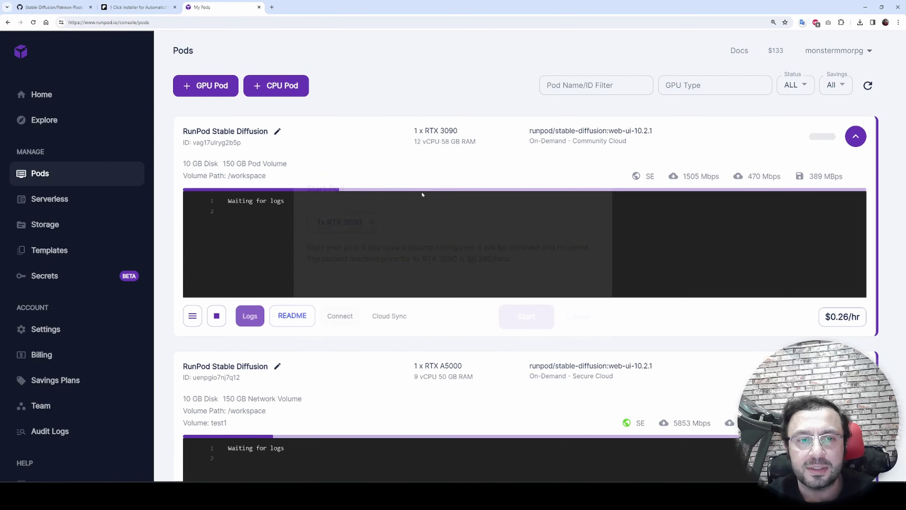
pyautogui.scroll(-1, 494, 203)
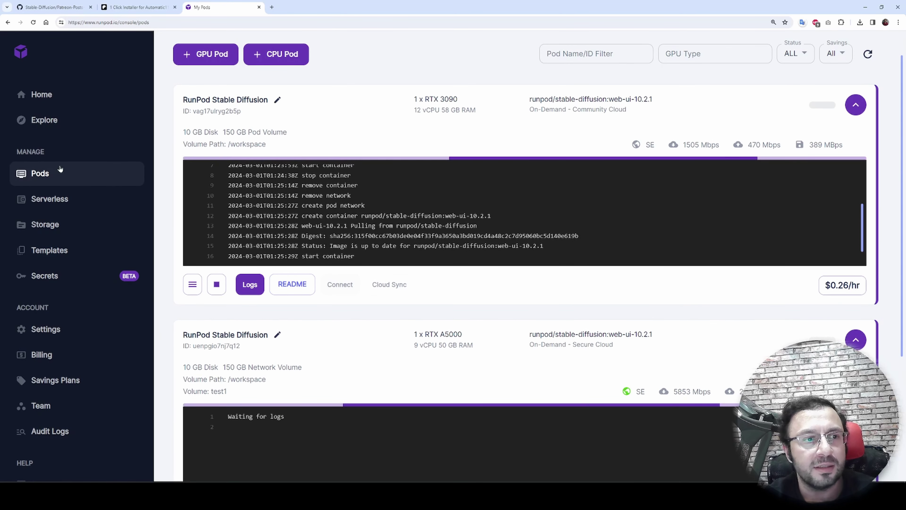
# - Check the price and availability of a 9x RTX A6000 deployment on the test1 network volume
pyautogui.click(77, 191)
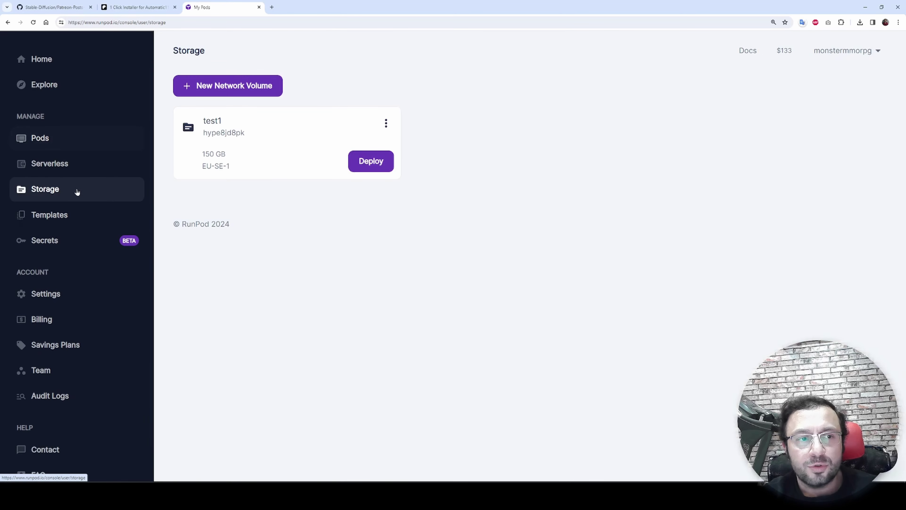
pyautogui.click(376, 170)
pyautogui.scroll(-13, 752, 209)
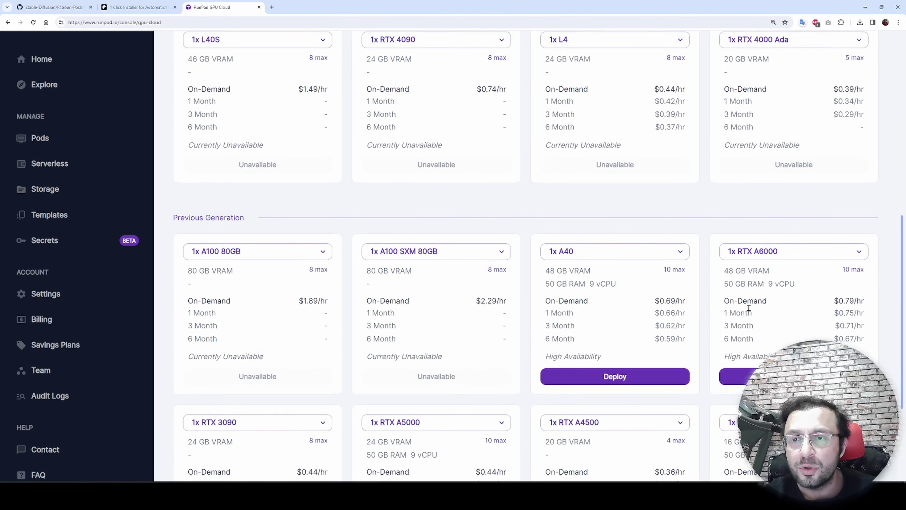
pyautogui.click(752, 207)
pyautogui.press('Down')
pyautogui.press('Down')
pyautogui.press('Return')
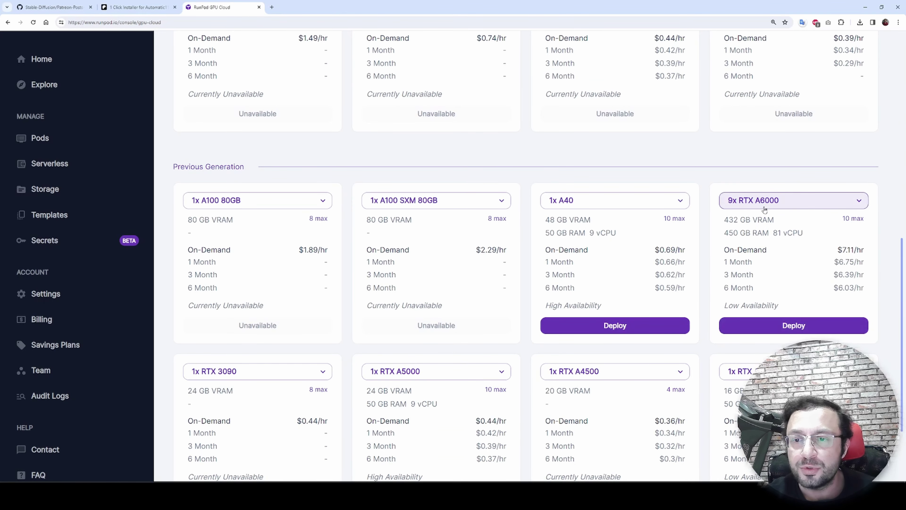
# - Return to the pod list, begin a new GPU pod and browse the Secure Cloud GPU offers for the test1 volume
pyautogui.click(60, 190)
pyautogui.click(64, 141)
pyautogui.click(202, 85)
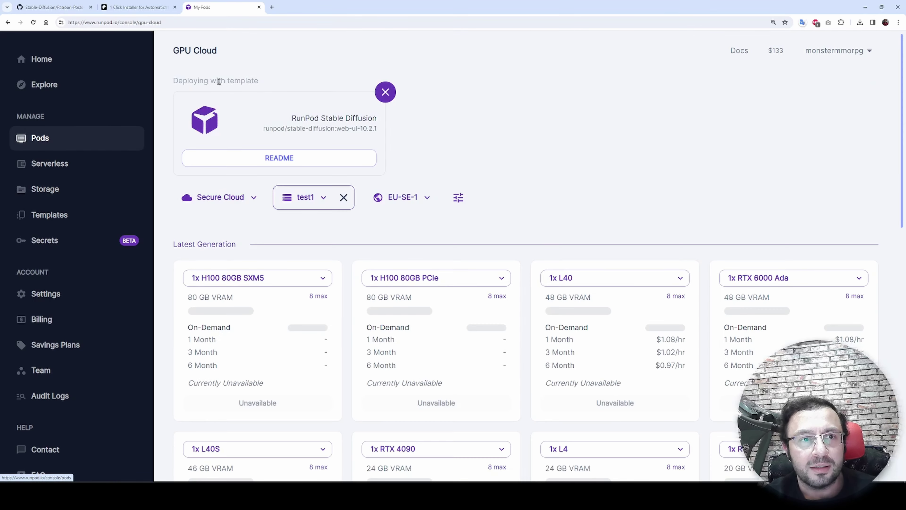
pyautogui.scroll(-8, 476, 357)
pyautogui.scroll(-5, 476, 357)
pyautogui.scroll(12, 318, 200)
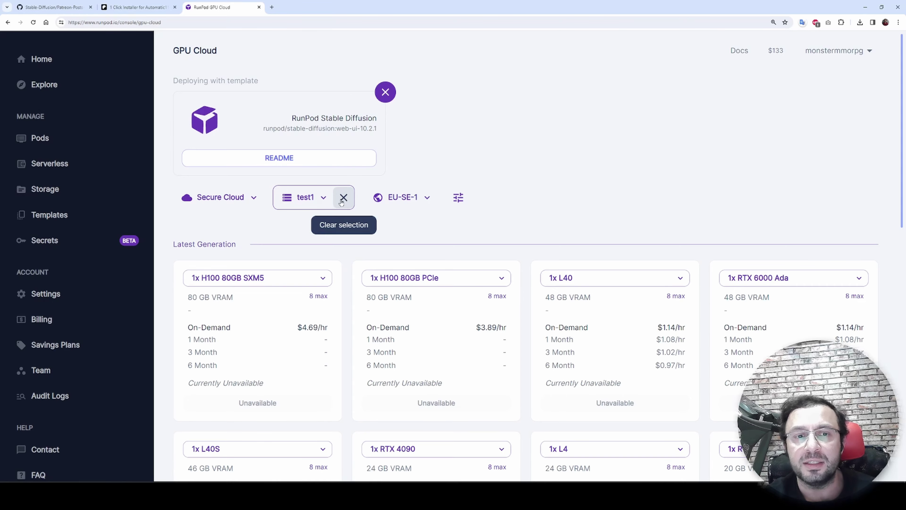
# - Switch the offers to Community Cloud and check the price and availability of 6x RTX A6000
pyautogui.click(221, 197)
pyautogui.click(218, 241)
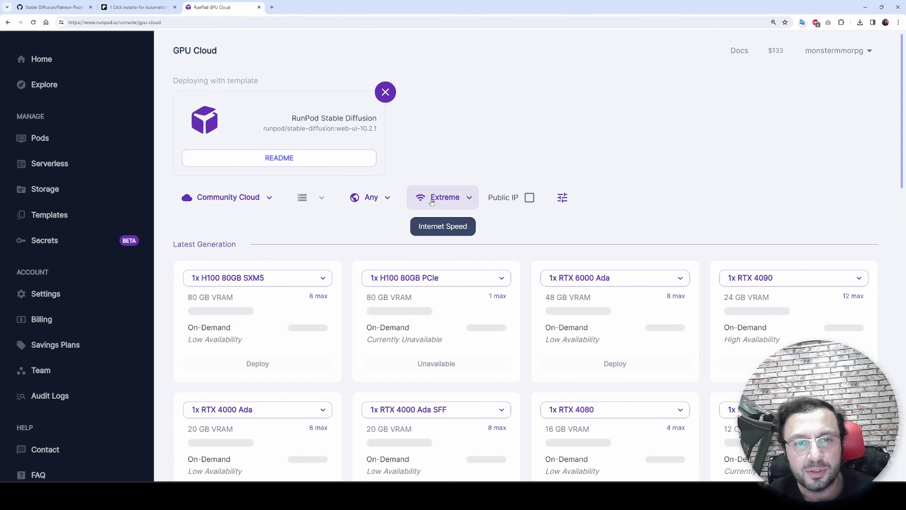
pyautogui.scroll(-3, 572, 353)
pyautogui.scroll(-5, 572, 353)
pyautogui.click(594, 238)
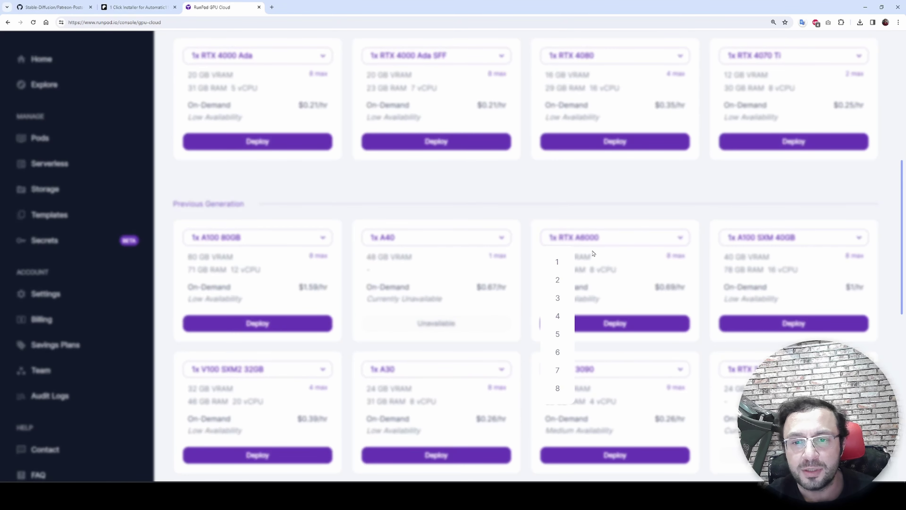
pyautogui.click(566, 354)
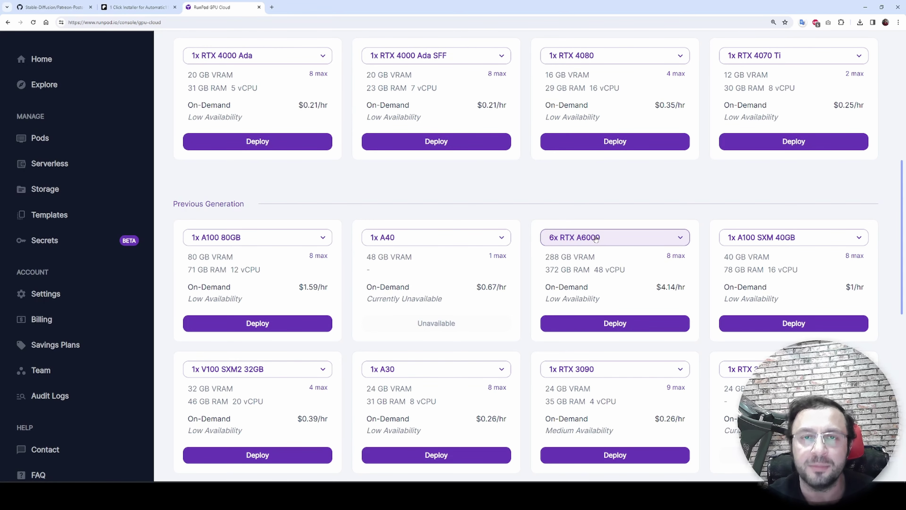
# - Return to the pod list, launch Jupyter Lab for the RTX 3090 pod and close its connection options
pyautogui.click(40, 138)
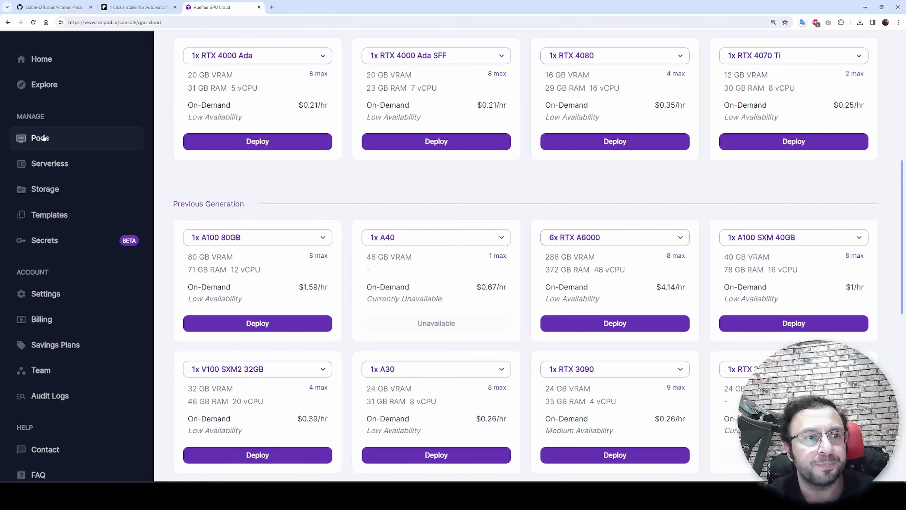
pyautogui.scroll(-3, 403, 196)
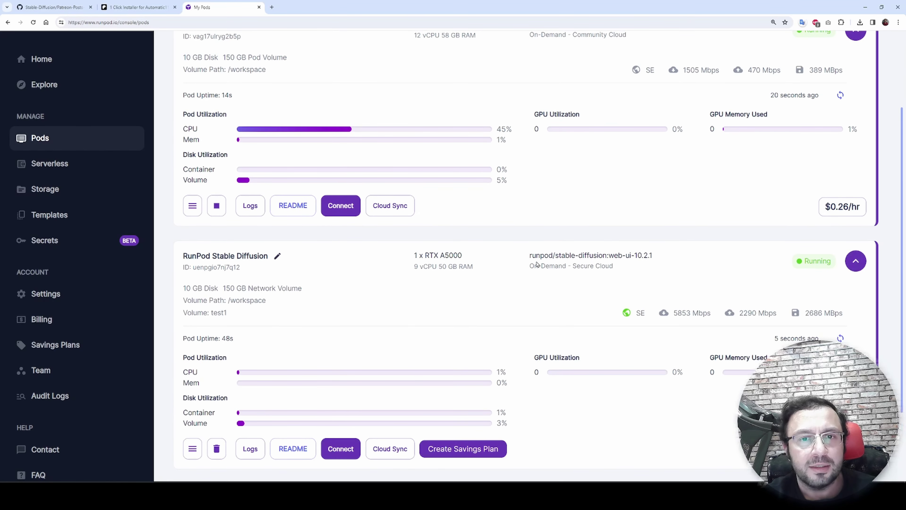
pyautogui.scroll(3, 537, 264)
pyautogui.click(340, 275)
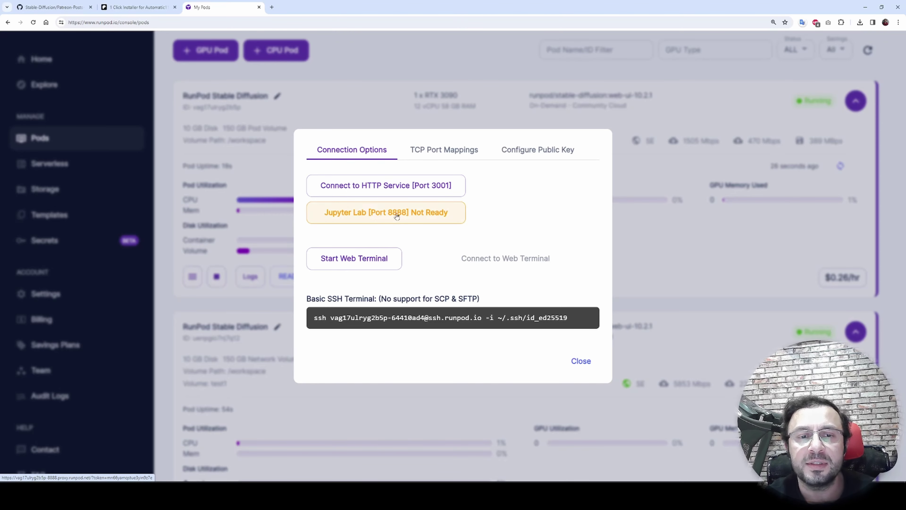
pyautogui.click(381, 215)
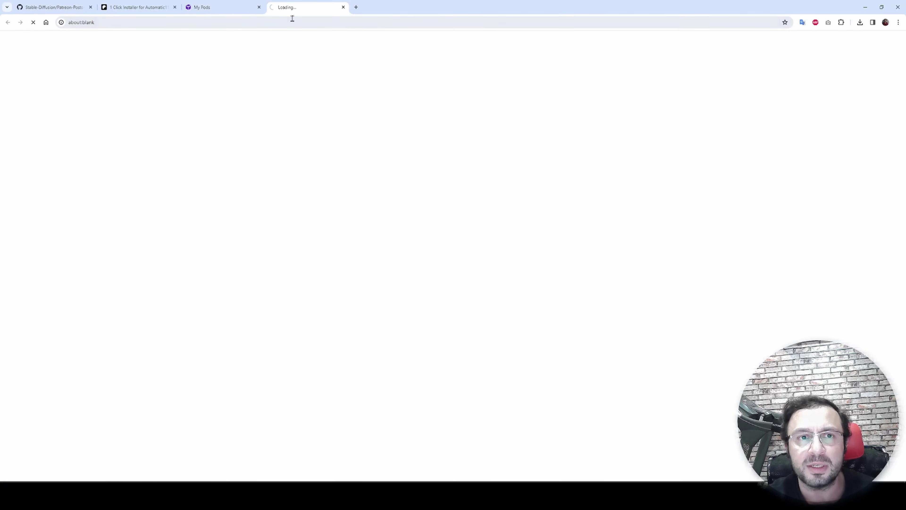
pyautogui.click(239, 9)
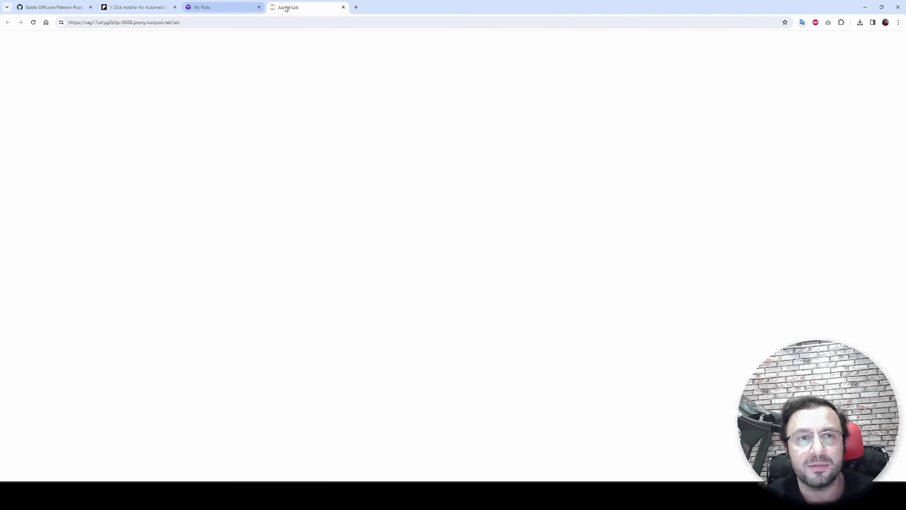
pyautogui.click(581, 360)
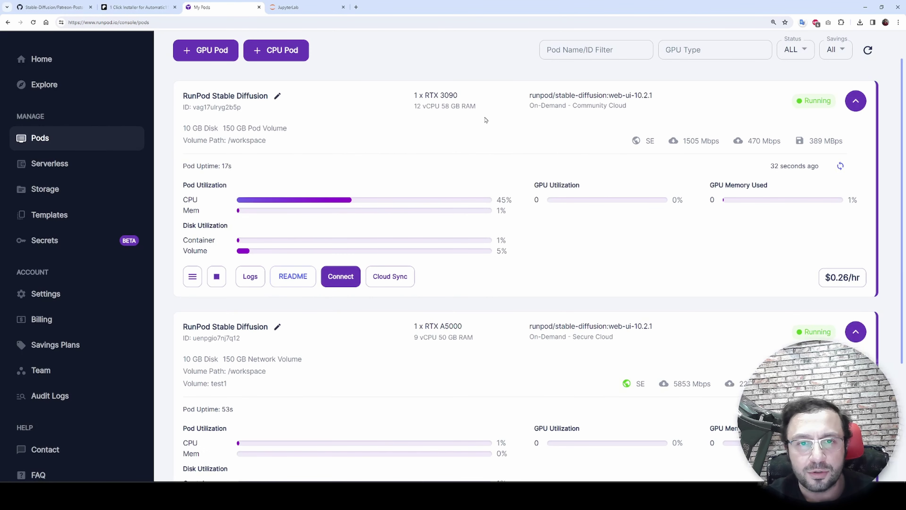
# - Launch Jupyter Lab for the RTX A5000 pod and place its browser tab after the RTX 3090 pod's tab
pyautogui.scroll(-5, 463, 321)
pyautogui.click(340, 353)
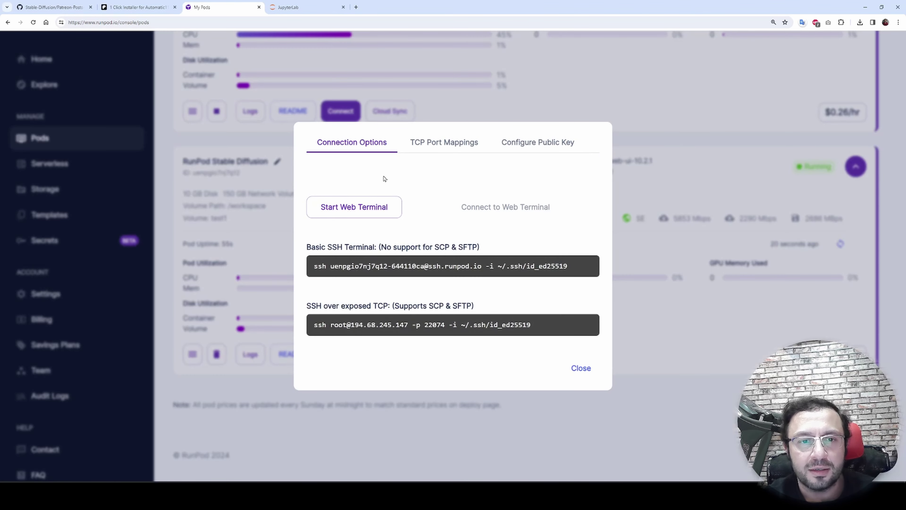
pyautogui.click(400, 185)
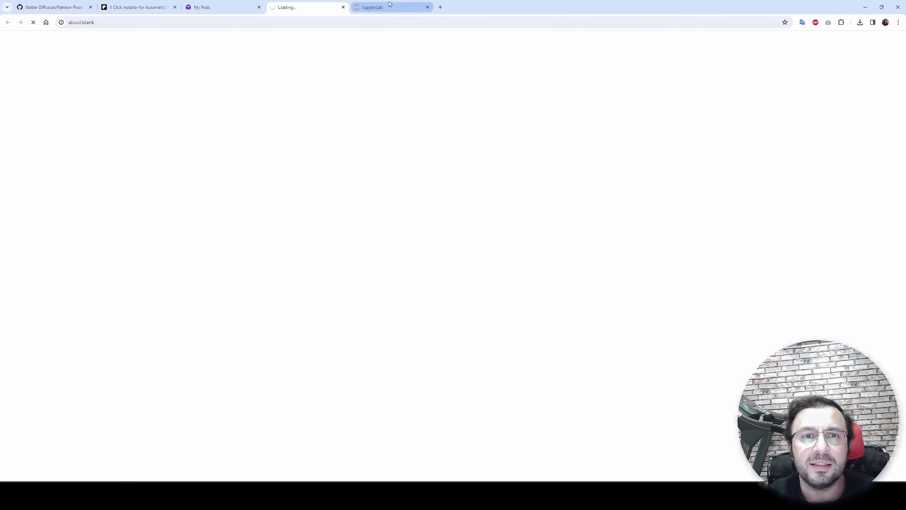
pyautogui.moveTo(390, 4); pyautogui.dragTo(310, 4)
pyautogui.click(371, 9)
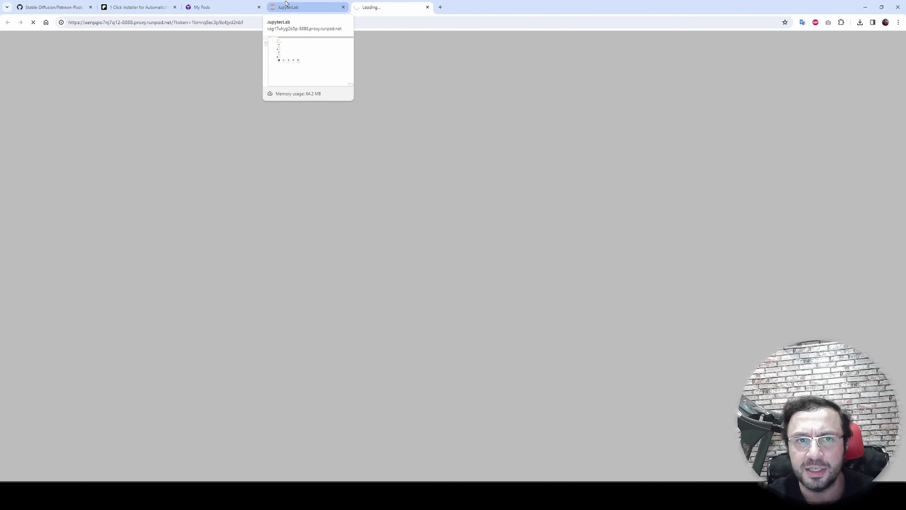
pyautogui.click(286, 3)
# - Return to the Automatic1111 installer post and select runpod_instructions_READ.txt in the extracted runpod_auto1111_v1 folder
pyautogui.hotkey('ctrl', '2')
pyautogui.scroll(-1, 373, 135)
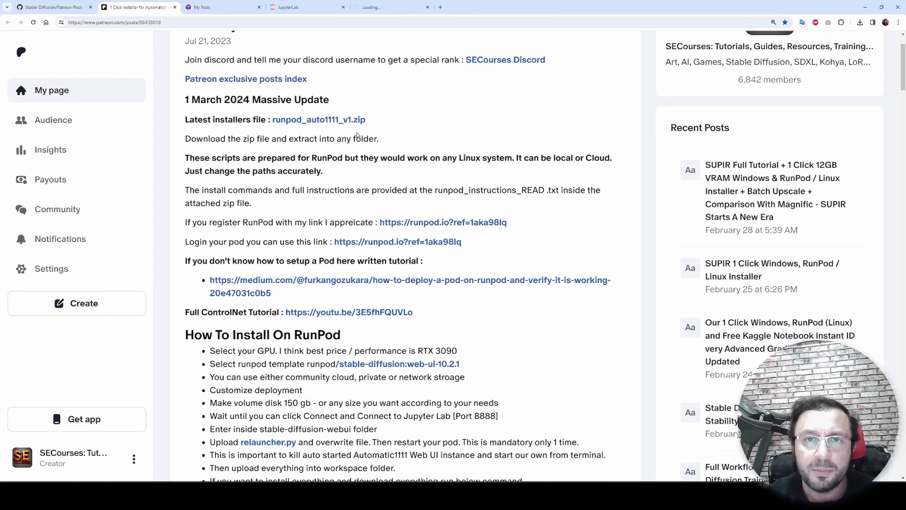
pyautogui.scroll(1, 432, 186)
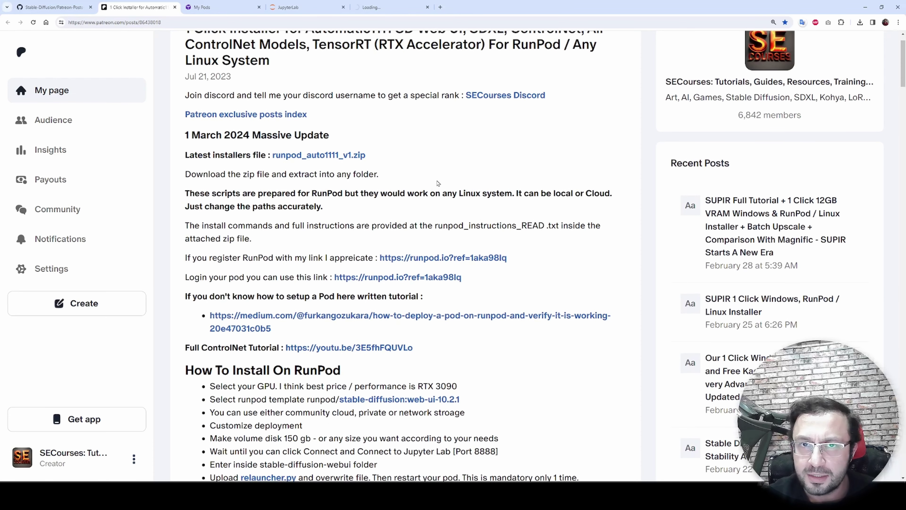
pyautogui.scroll(1, 438, 183)
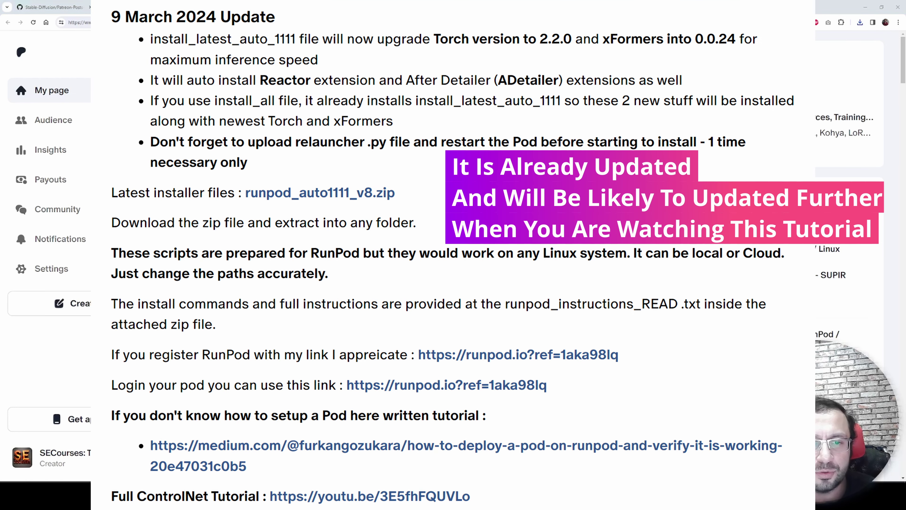
pyautogui.rightClick(340, 280)
pyautogui.press('Escape')
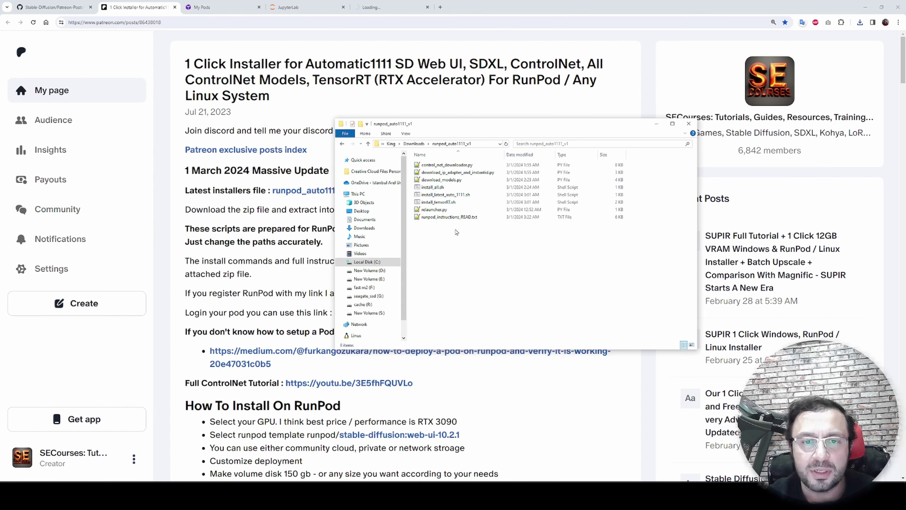
pyautogui.click(461, 220)
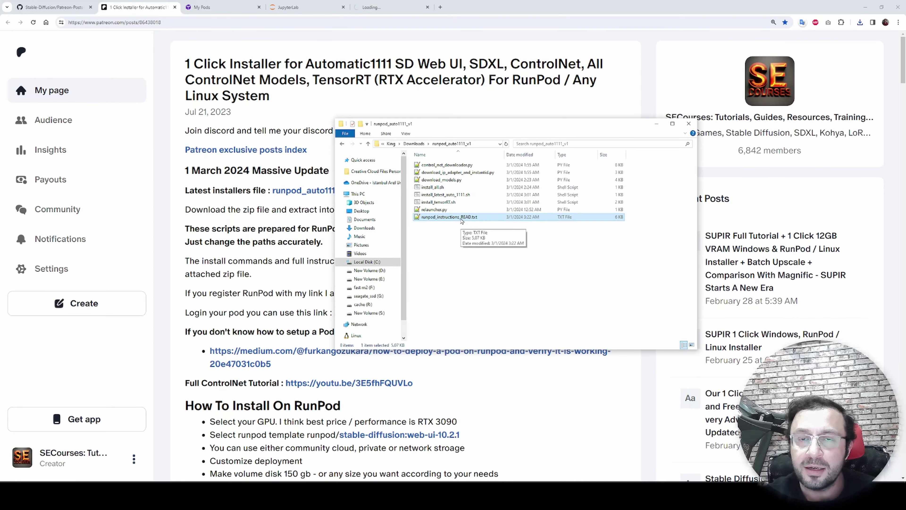
# - Review the RunPod installation commands in the installer post and the accompanying instructions file
pyautogui.scroll(-20, 280, 338)
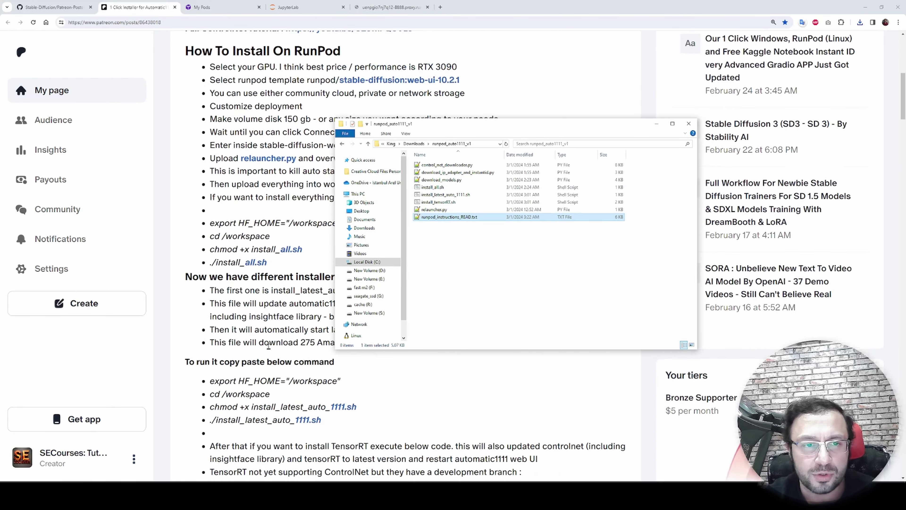
pyautogui.scroll(-12, 279, 338)
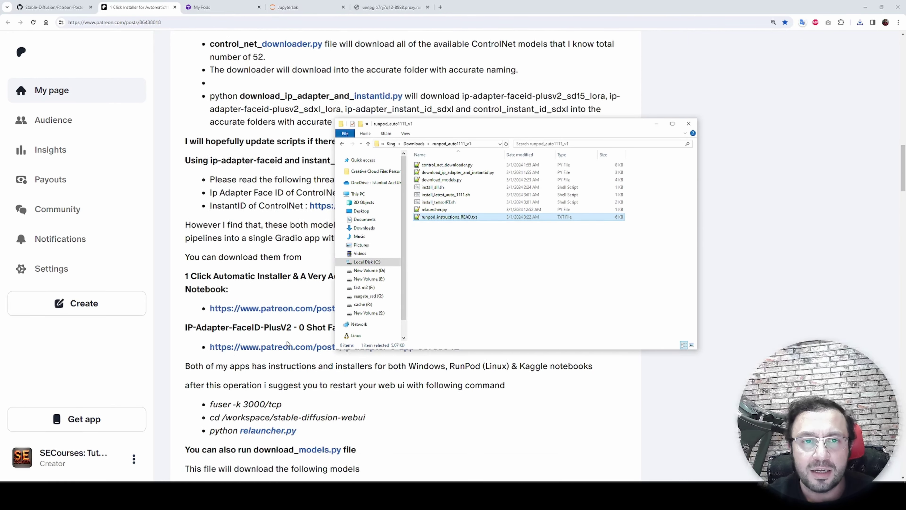
pyautogui.scroll(11, 282, 334)
pyautogui.scroll(3, 282, 335)
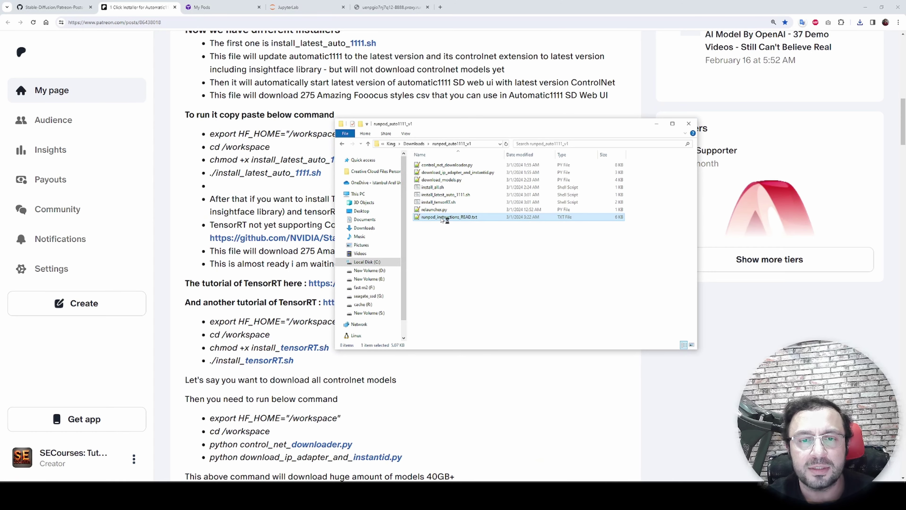
pyautogui.keyDown('ctrl'); pyautogui.scroll(3, 435, 225); pyautogui.keyUp('ctrl')
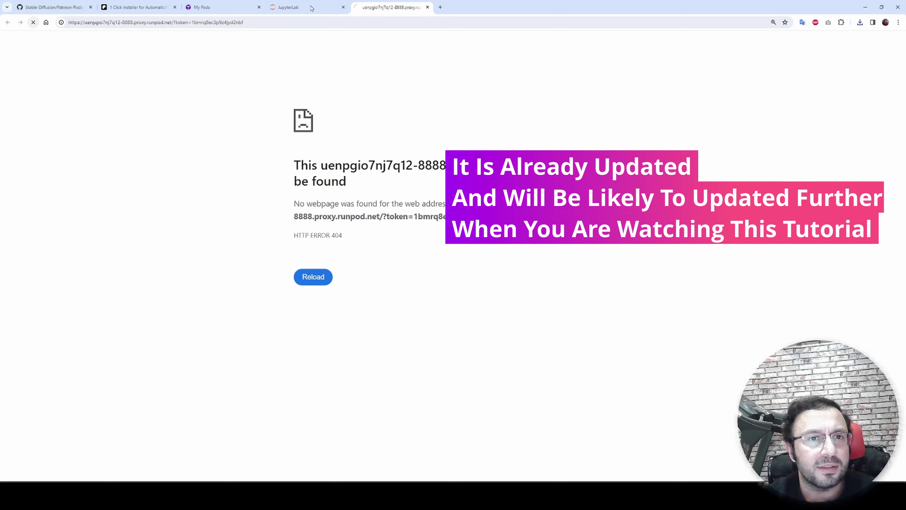
# - In the RTX 3090 pod's Jupyter Lab, widen the file browser, enter stable-diffusion-webui and open relauncher.py
pyautogui.click(312, 8)
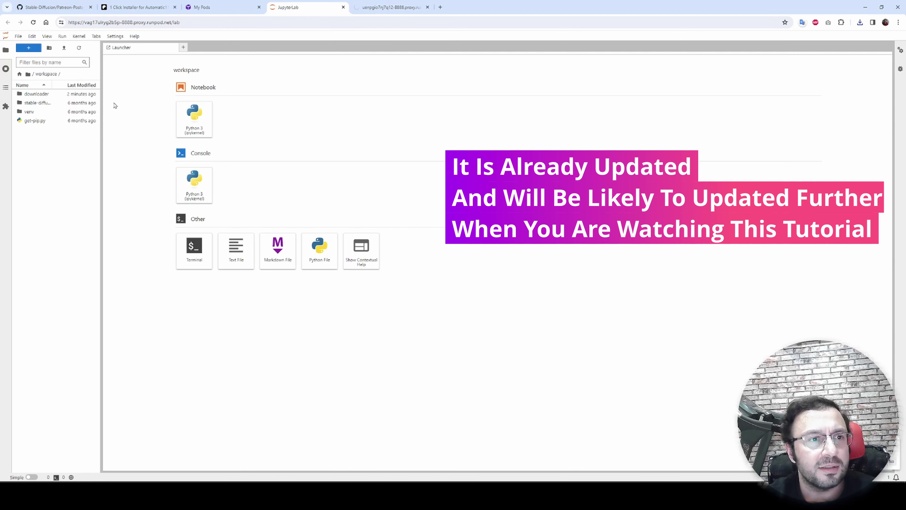
pyautogui.moveTo(100, 125); pyautogui.dragTo(158, 130)
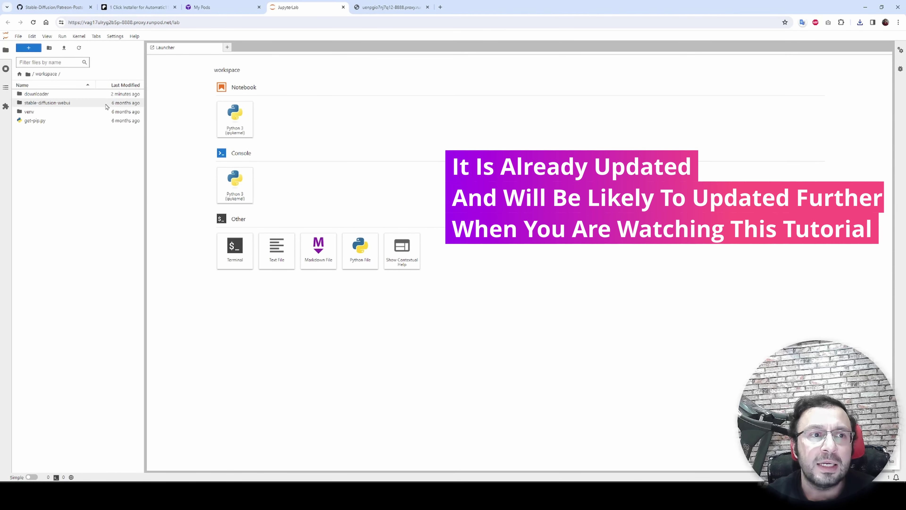
pyautogui.click(64, 107)
pyautogui.doubleClick(64, 107)
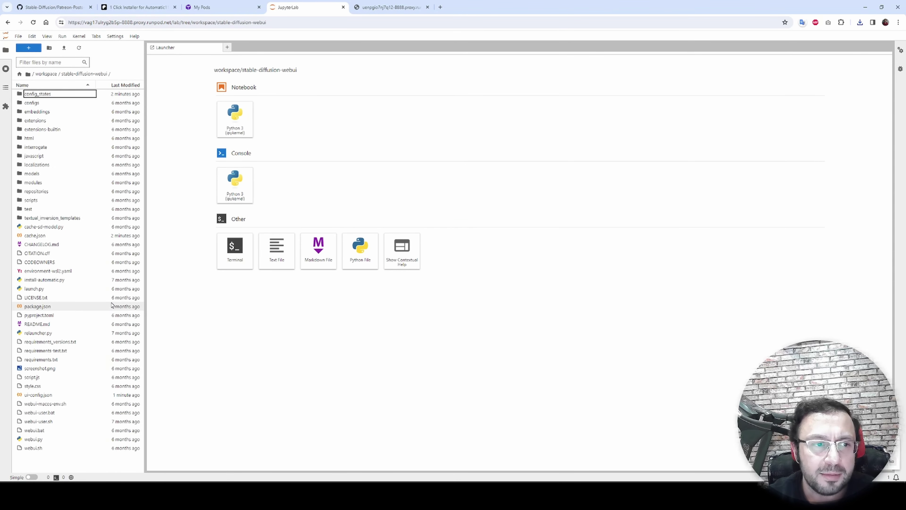
pyautogui.doubleClick(57, 333)
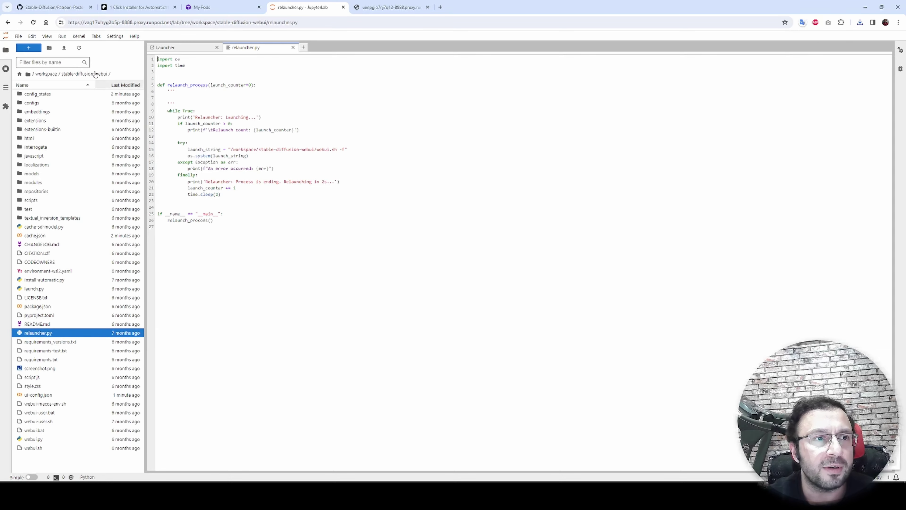
# - Upload relauncher.py from Downloads/runpod_auto1111_v1 over the existing file in stable-diffusion-webui, then close the old file's editor
pyautogui.click(66, 48)
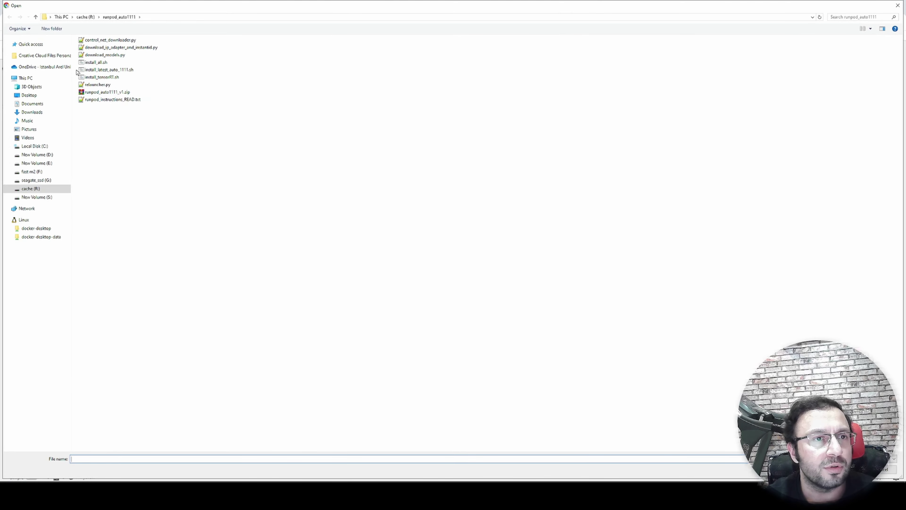
pyautogui.click(38, 112)
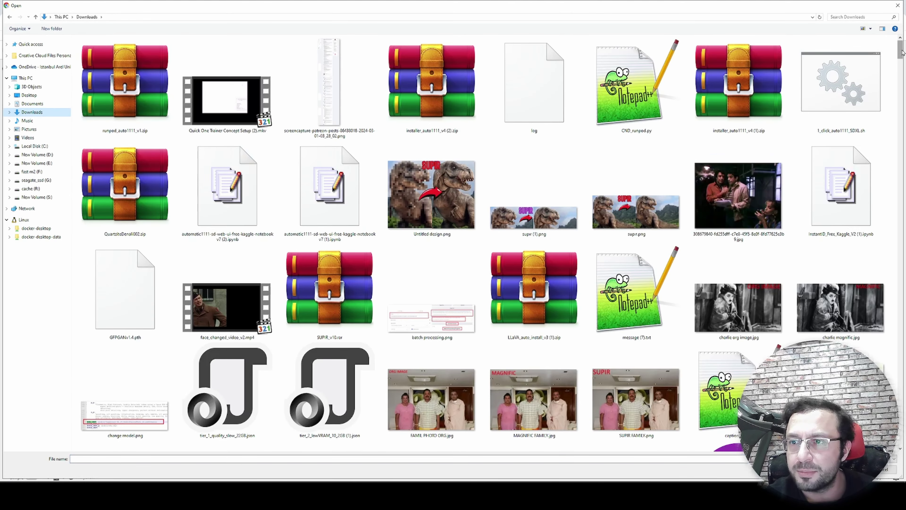
pyautogui.moveTo(901, 49); pyautogui.dragTo(903, 257)
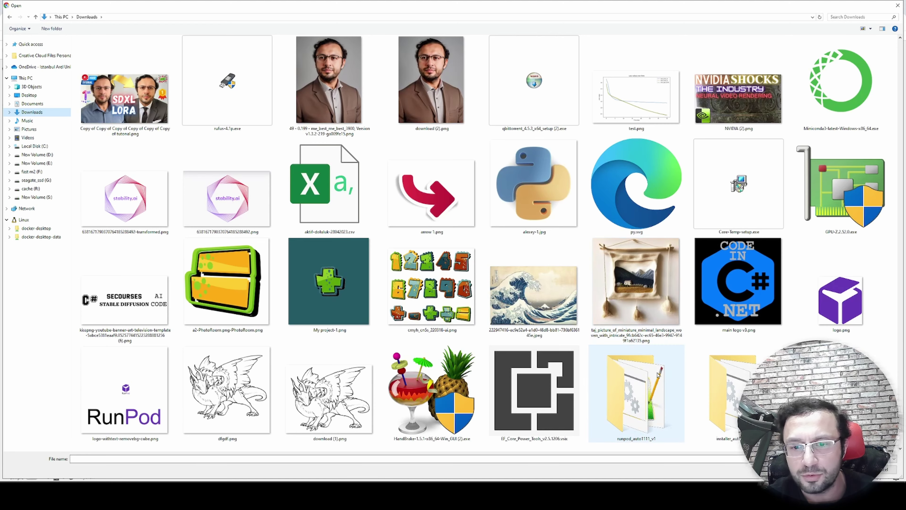
pyautogui.click(659, 374)
pyautogui.doubleClick(660, 374)
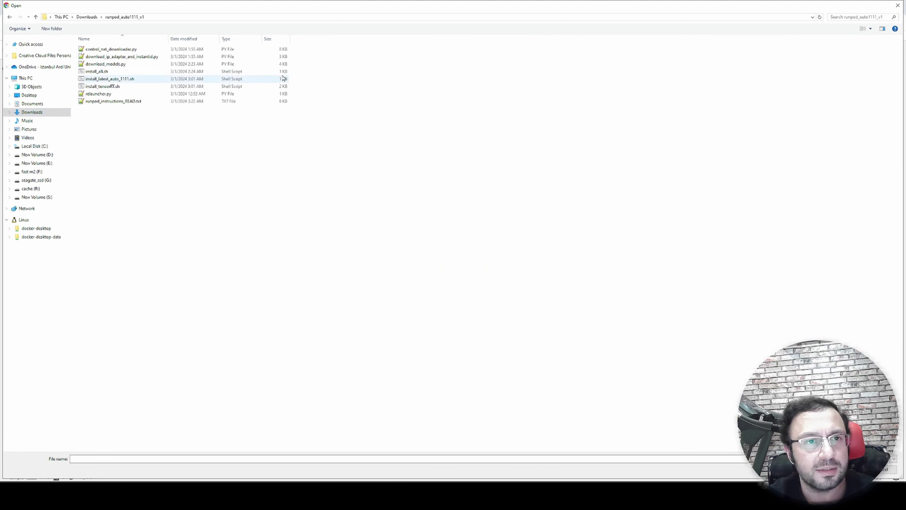
pyautogui.doubleClick(87, 94)
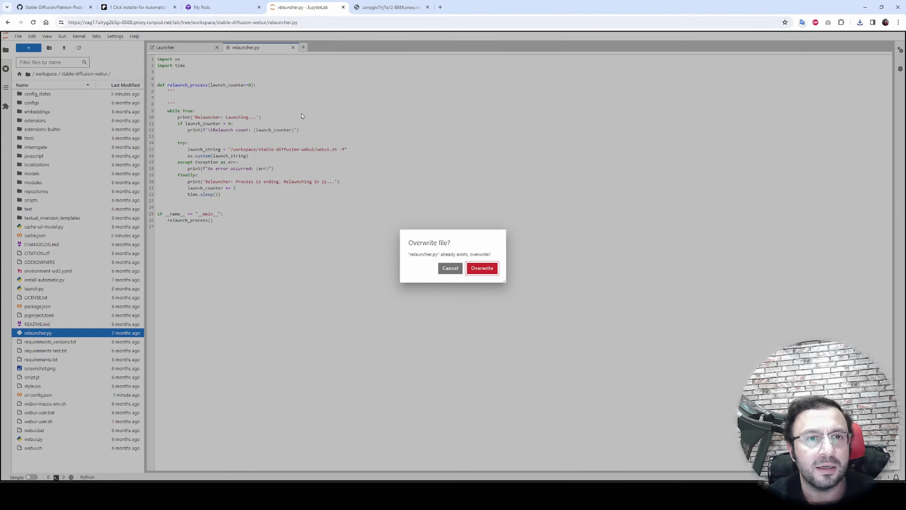
pyautogui.click(482, 268)
pyautogui.click(293, 47)
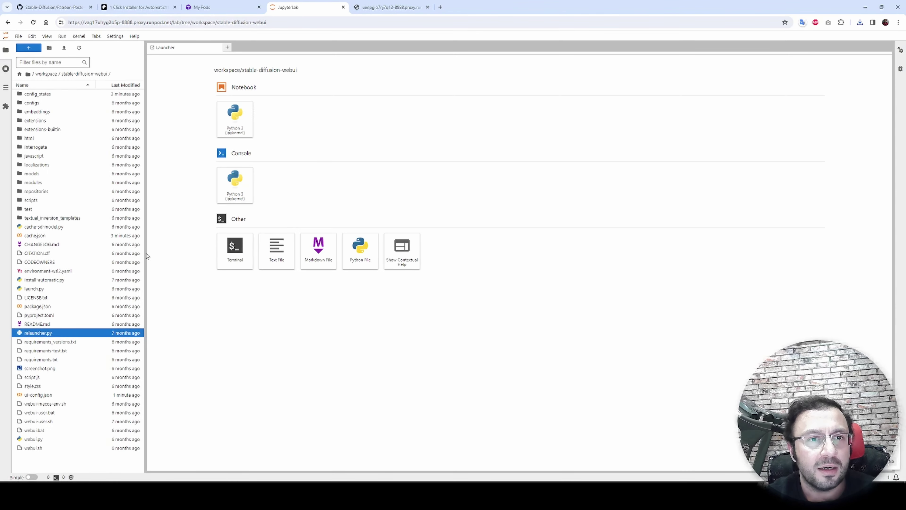
# - Reopen the uploaded relauncher.py on the RTX 3090 pod and enlarge the page to check its code
pyautogui.doubleClick(61, 335)
pyautogui.hotkey('ctrl', '+')
pyautogui.hotkey('ctrl', '+')
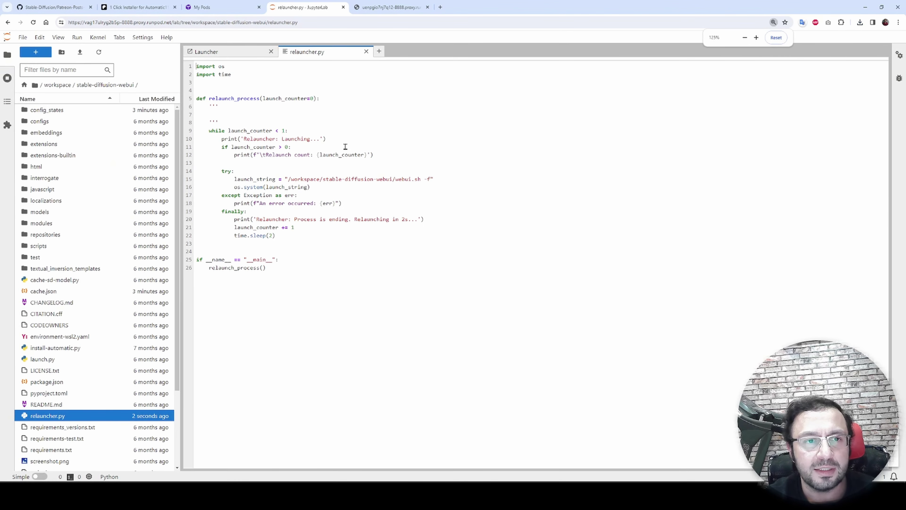
# - Try to launch Jupyter Lab again for the RTX A5000 pod and close its browser tabs
pyautogui.click(207, 3)
pyautogui.click(377, 4)
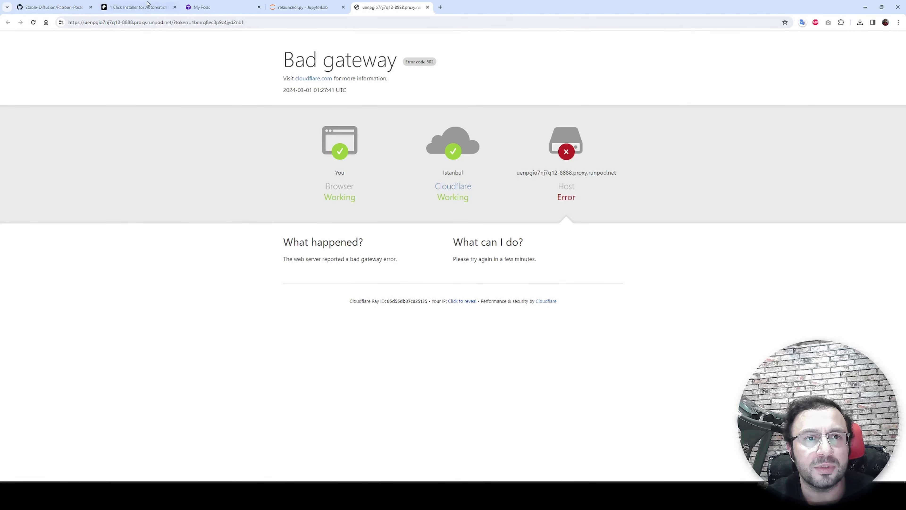
pyautogui.click(214, 7)
pyautogui.click(338, 356)
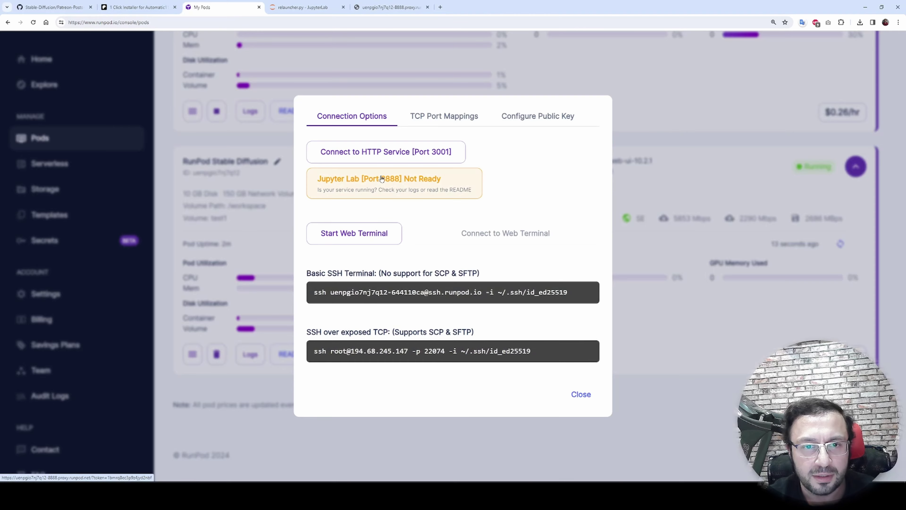
pyautogui.click(394, 182)
pyautogui.click(511, 7)
pyautogui.click(343, 7)
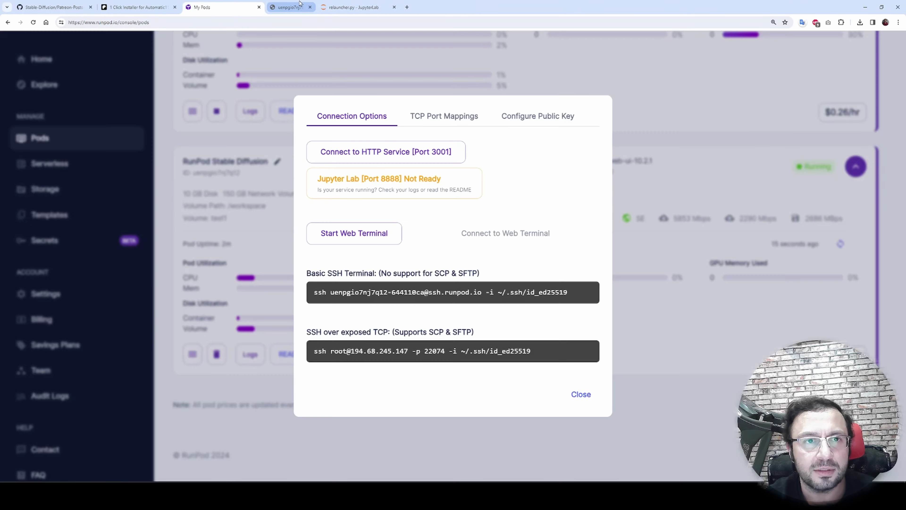
# - Check the RTX A5000 pod's container logs and launch its Jupyter Lab again
pyautogui.click(581, 393)
pyautogui.click(248, 355)
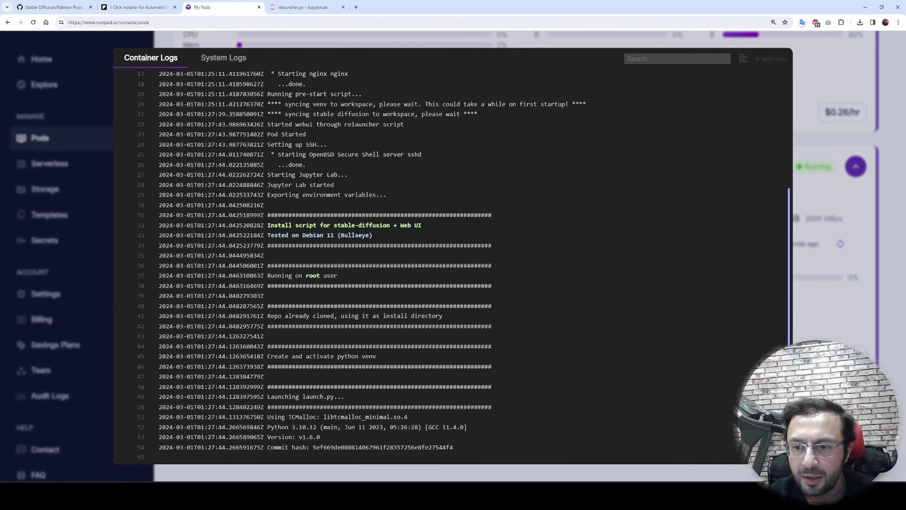
pyautogui.press('Escape')
pyautogui.click(341, 460)
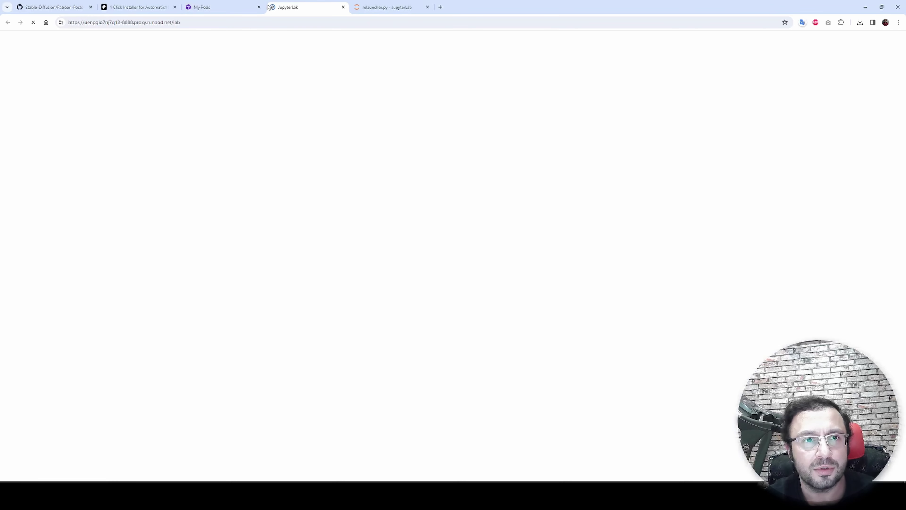
# - Return to the pod list and restart the RTX 3090 pod
pyautogui.click(243, 6)
pyautogui.click(217, 130)
pyautogui.scroll(1, 217, 130)
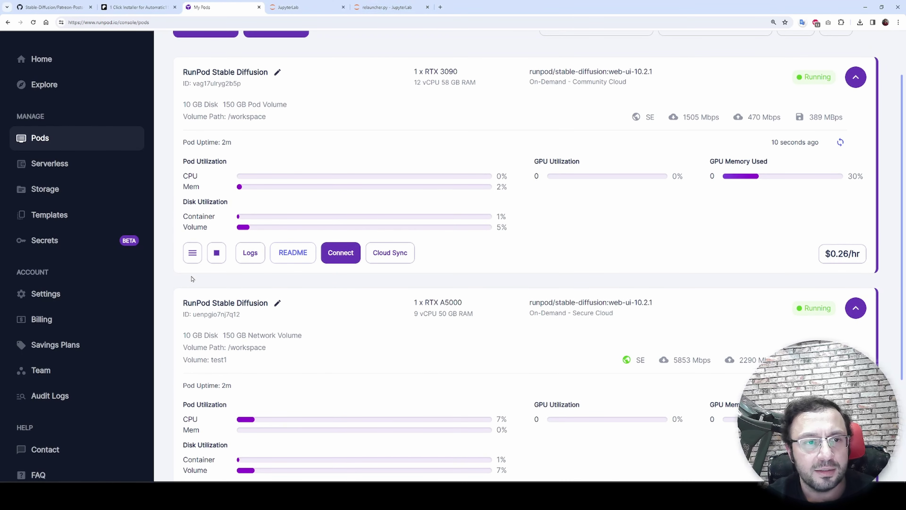
pyautogui.click(192, 252)
pyautogui.click(298, 206)
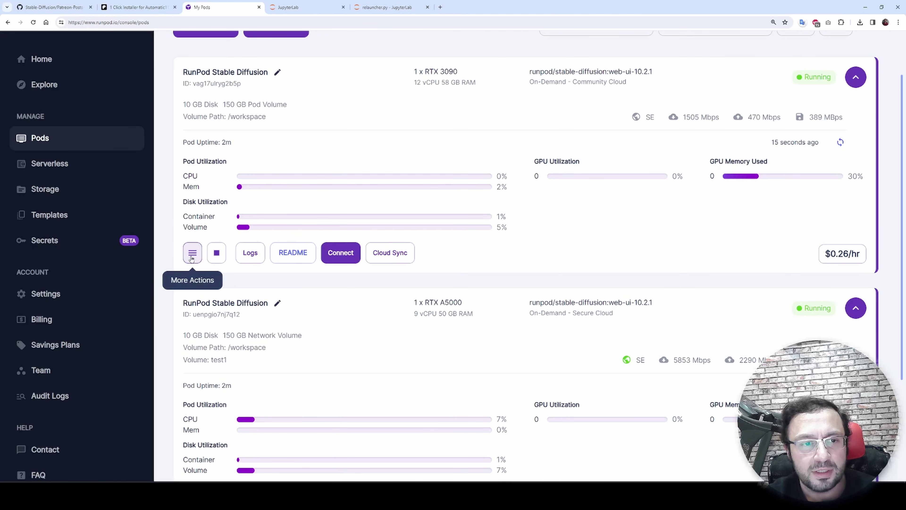
pyautogui.click(193, 252)
pyautogui.click(166, 252)
pyautogui.click(488, 289)
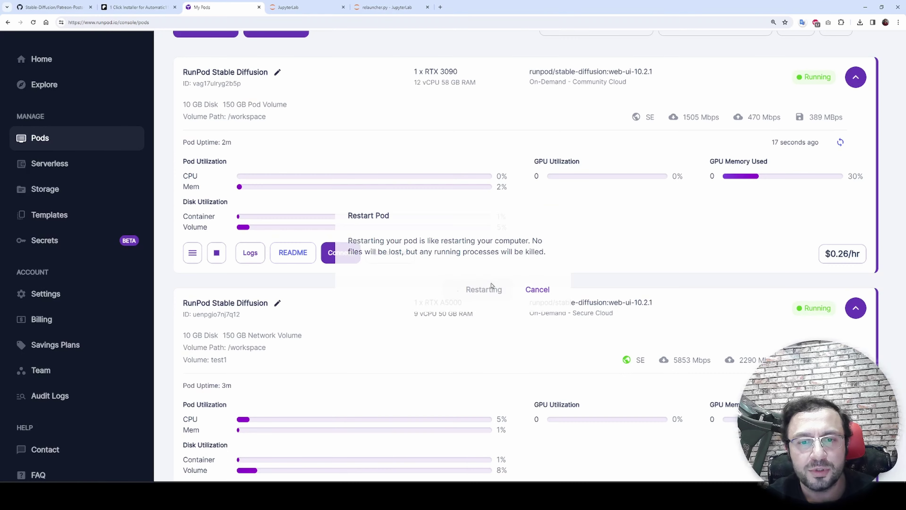
# - In the RTX A5000 pod's Jupyter Lab, widen the file browser and enter the stable-diffusion-webui folder
pyautogui.scroll(-4, 463, 289)
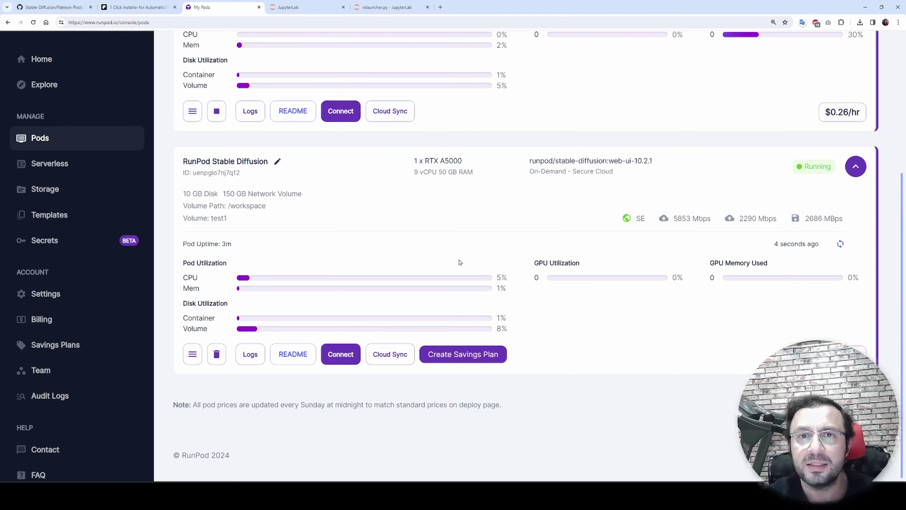
pyautogui.click(399, 7)
pyautogui.click(307, 4)
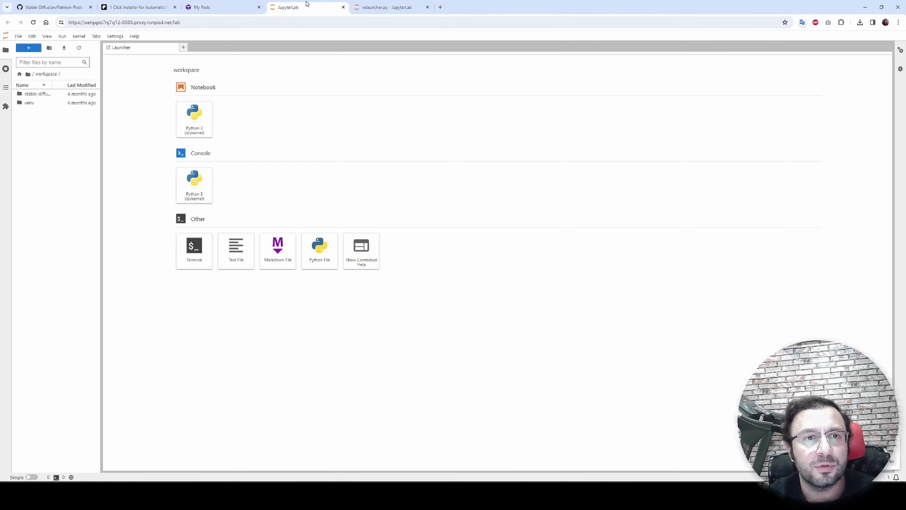
pyautogui.moveTo(102, 123); pyautogui.dragTo(163, 123)
pyautogui.doubleClick(67, 94)
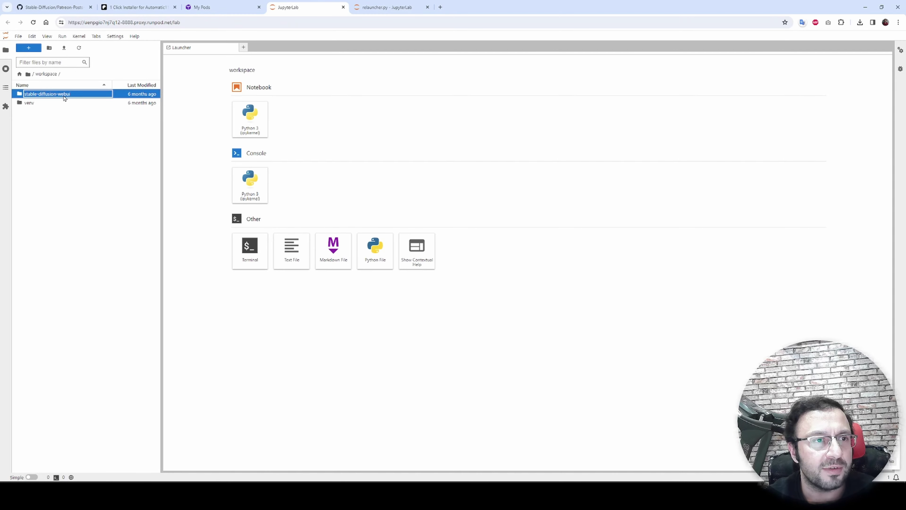
# - Upload relauncher.py from the runpod_auto1111_v1 folder over the RTX A5000 pod's existing file and return to the pod list
pyautogui.hotkey('alt', 'Tab')
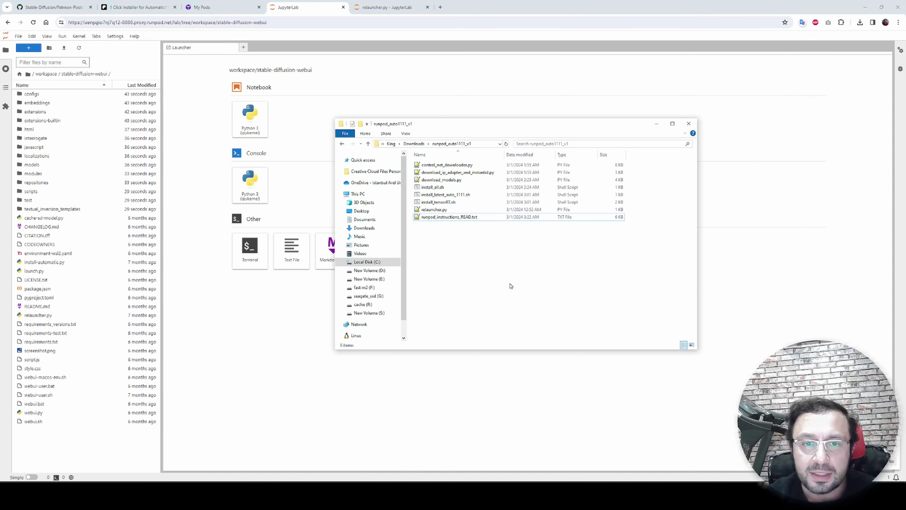
pyautogui.moveTo(434, 209); pyautogui.dragTo(99, 217)
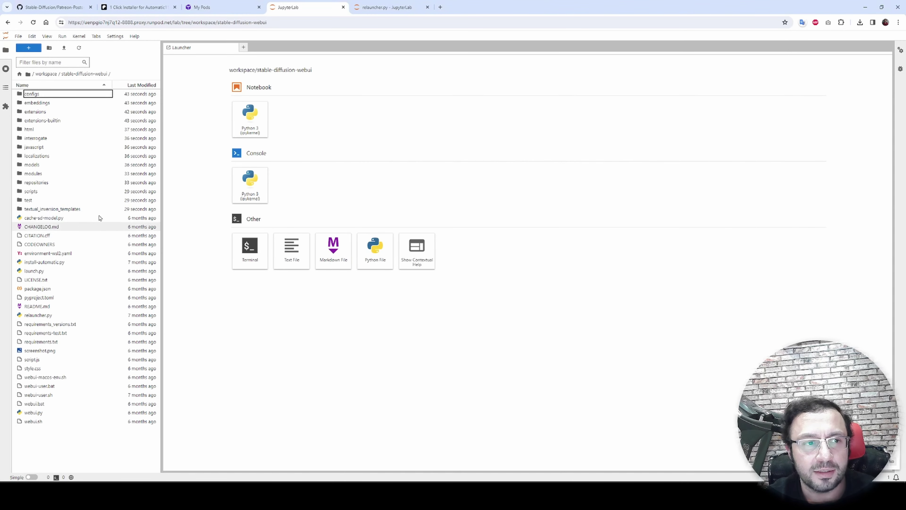
pyautogui.click(487, 270)
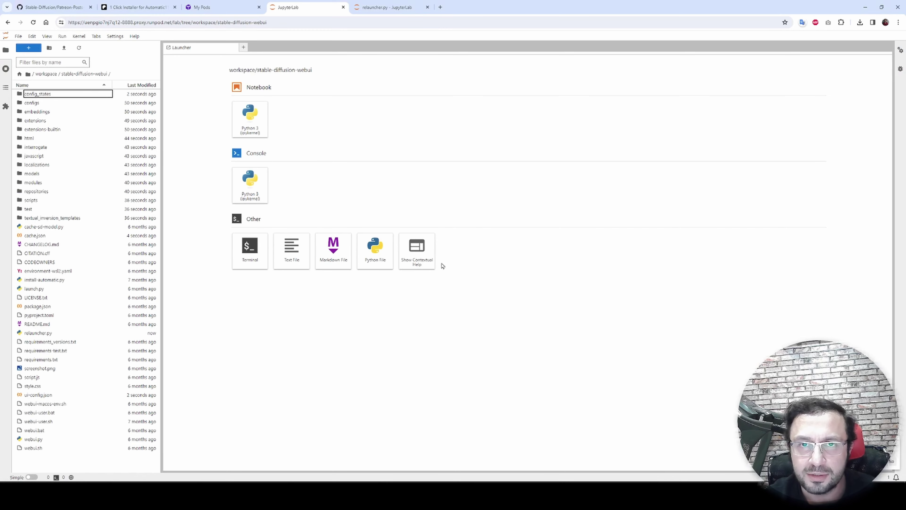
pyautogui.click(221, 4)
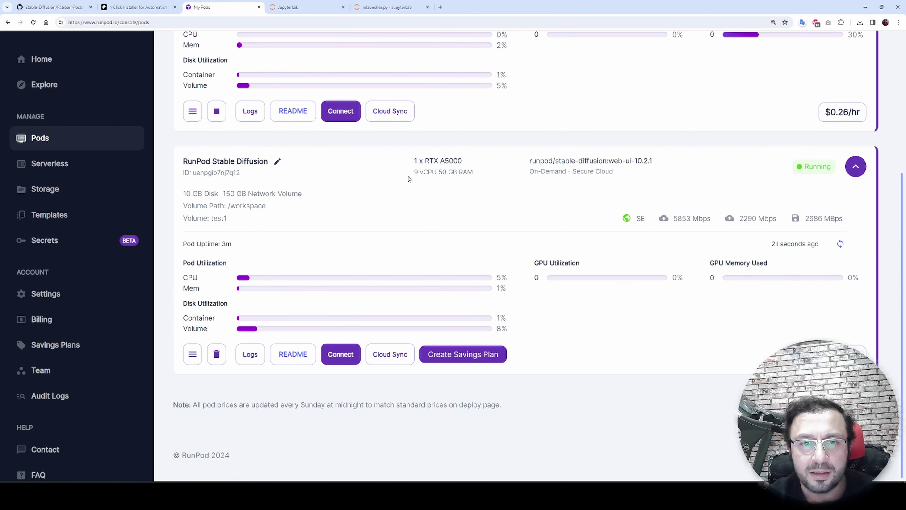
# - Restart the RTX A5000 pod from the pod list and confirm the restart
pyautogui.click(192, 354)
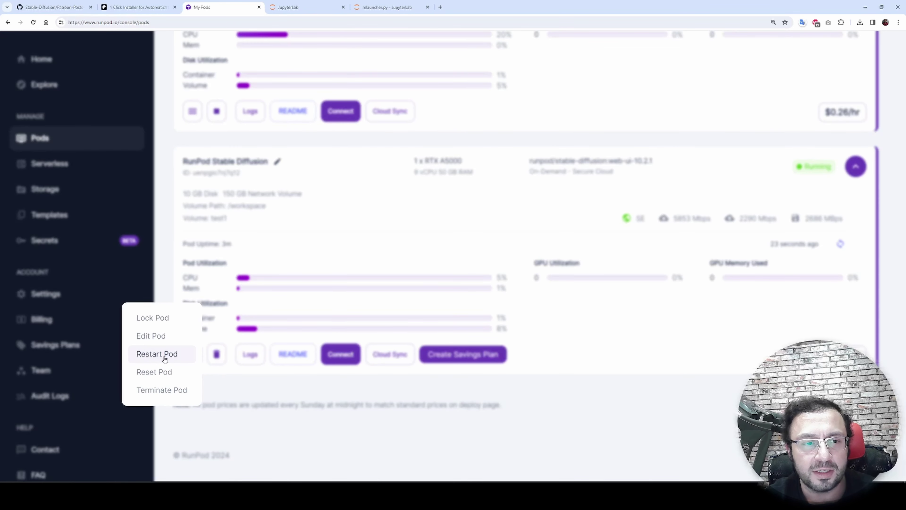
pyautogui.click(167, 357)
pyautogui.click(487, 288)
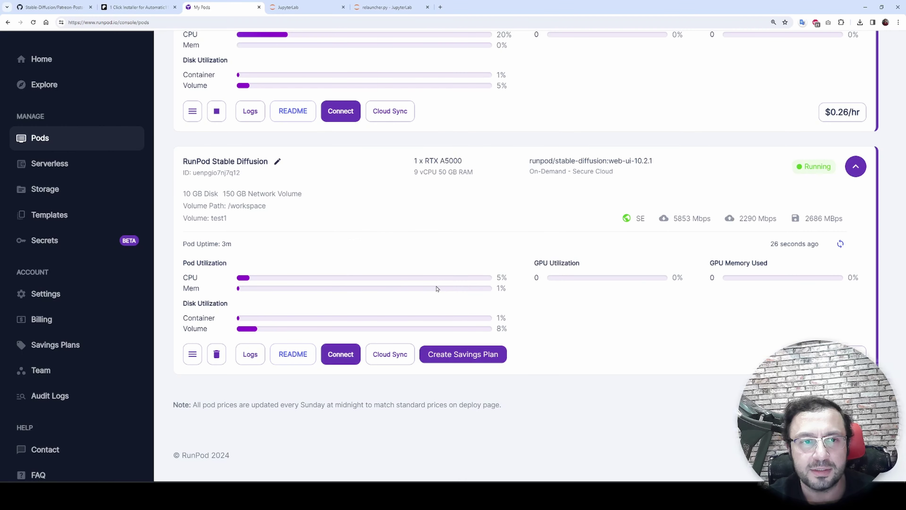
# - Upload all installer files from the runpod_auto1111_v1 folder into the RTX 3090 pod's workspace folder in Jupyter Lab
pyautogui.click(389, 7)
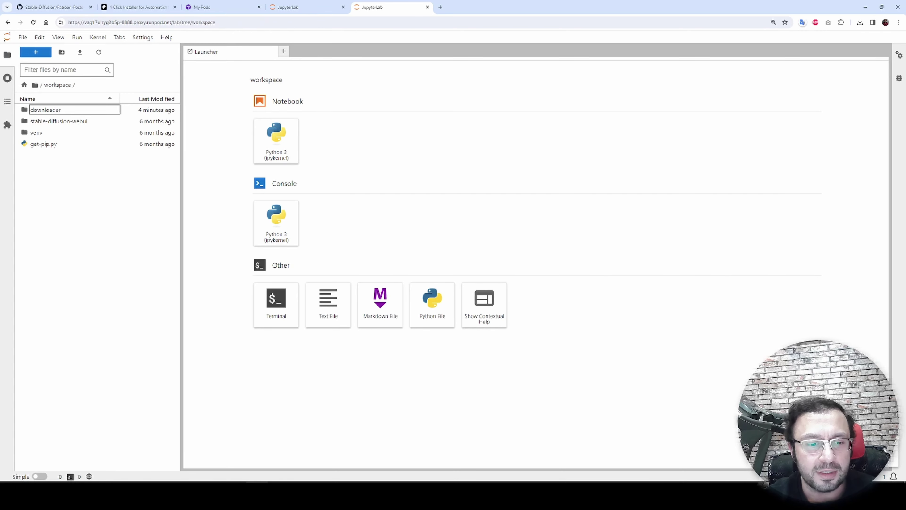
pyautogui.hotkey('alt', 'Tab')
pyautogui.moveTo(498, 309); pyautogui.dragTo(93, 232)
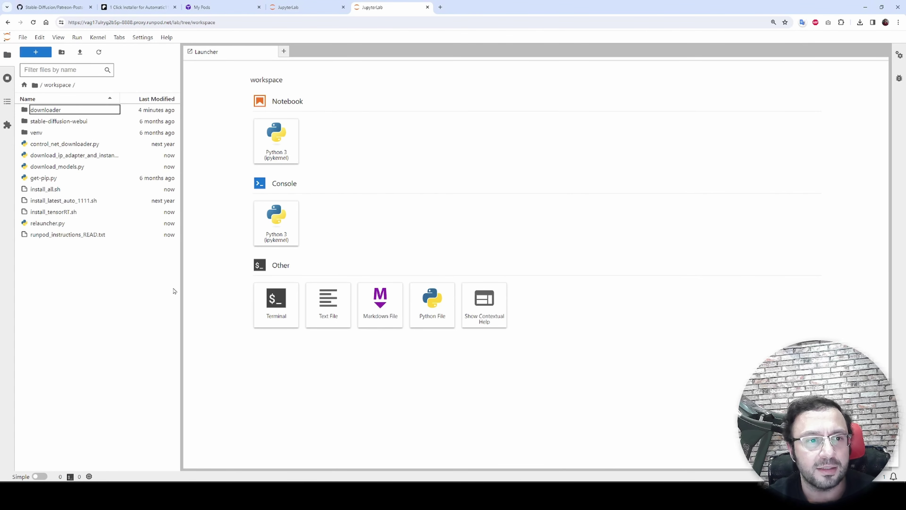
# - Open a terminal in the RTX 3090 pod's workspace and widen the file browser after consulting runpod_instructions_READ.txt
pyautogui.click(275, 301)
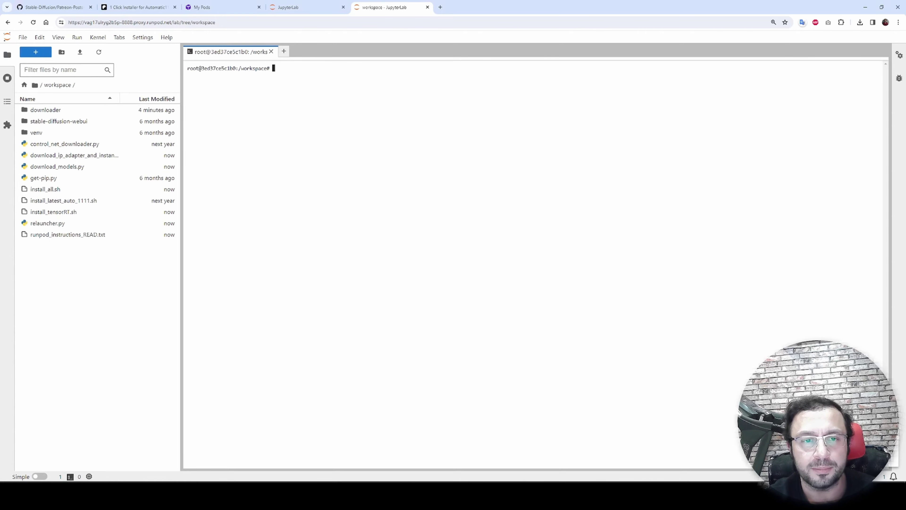
pyautogui.hotkey('alt', 'Tab')
pyautogui.scroll(-5, 348, 278)
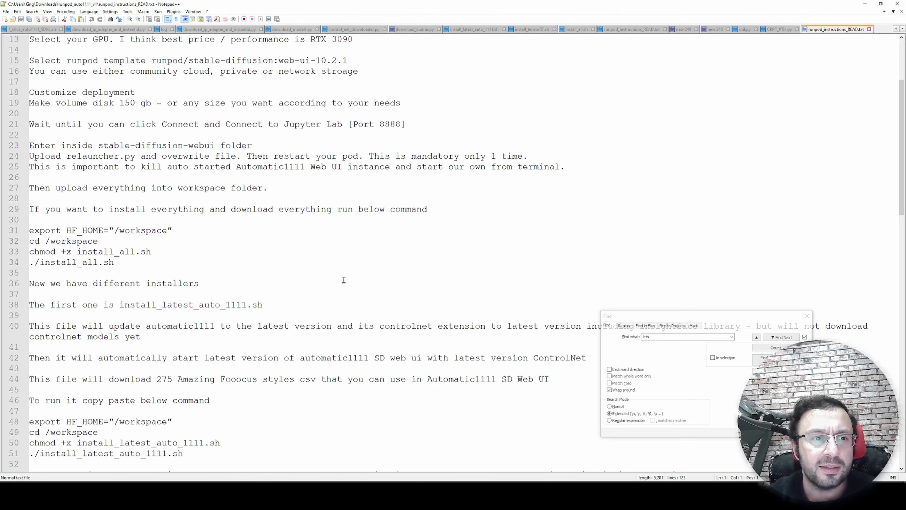
pyautogui.hotkey('alt', 'Tab')
pyautogui.moveTo(181, 195); pyautogui.dragTo(208, 196)
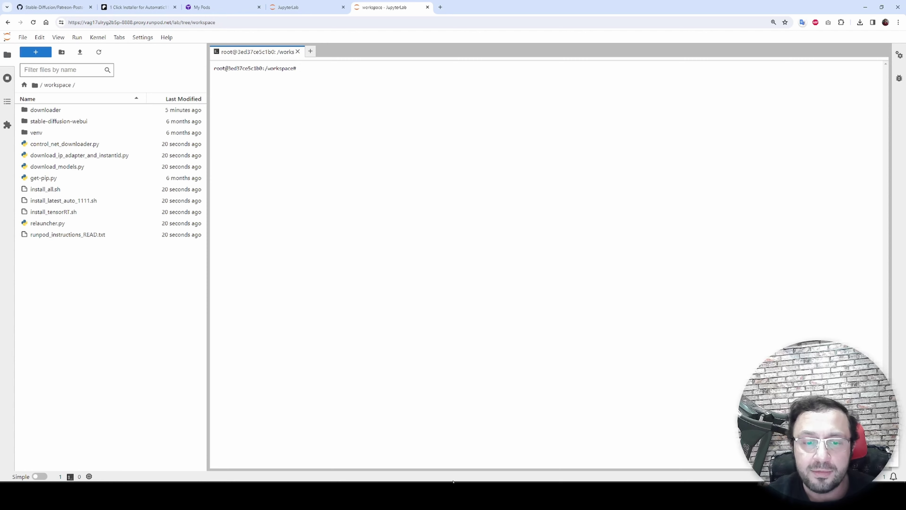
# - Copy the four install_all.sh commands from runpod_instructions_READ.txt and run them in a new terminal on the RTX 3090 pod
pyautogui.hotkey('alt', 'Tab')
pyautogui.scroll(1, 252, 365)
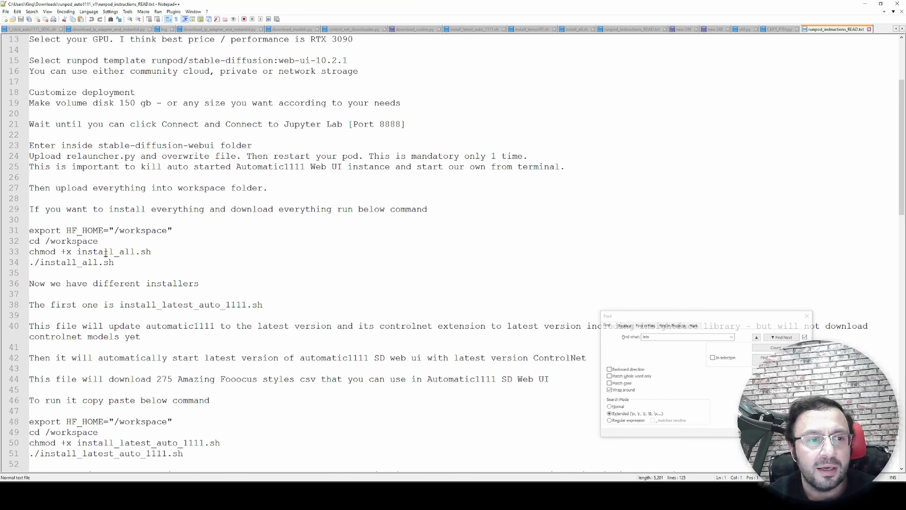
pyautogui.moveTo(125, 267); pyautogui.dragTo(15, 236)
pyautogui.hotkey('ctrl', 'c')
pyautogui.hotkey('alt', 'Tab')
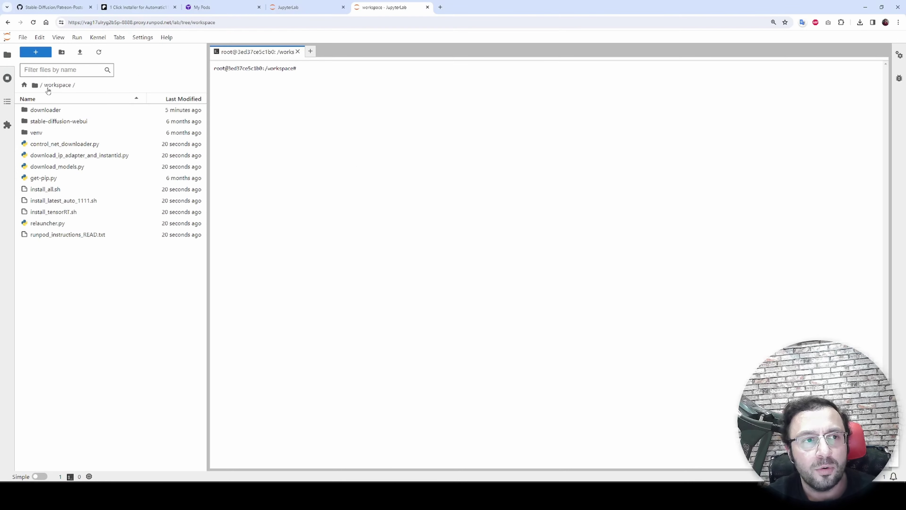
pyautogui.click(40, 56)
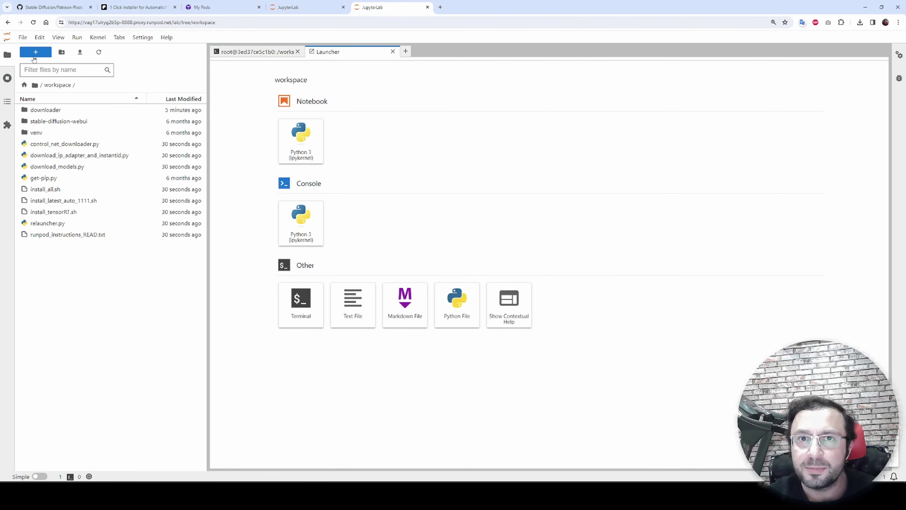
pyautogui.click(301, 305)
pyautogui.hotkey('ctrl', 'v')
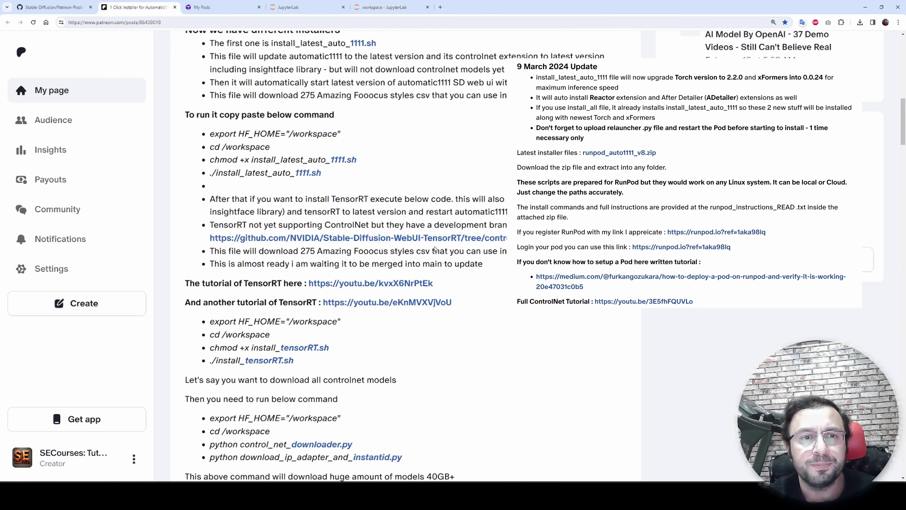
# - Review the Patreon post's RunPod install steps, separate installers and model downloads, and check the RTX 3090 pod's installation progress
pyautogui.scroll(8, 434, 249)
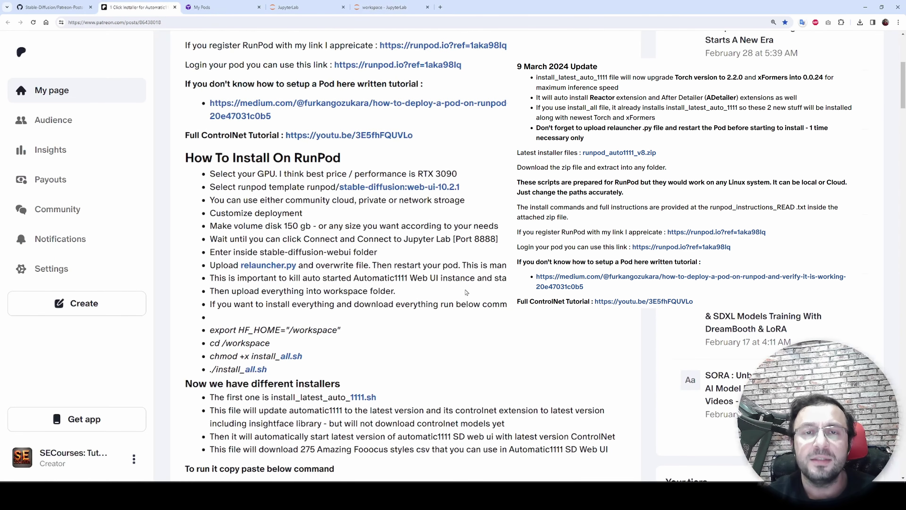
pyautogui.scroll(1, 491, 250)
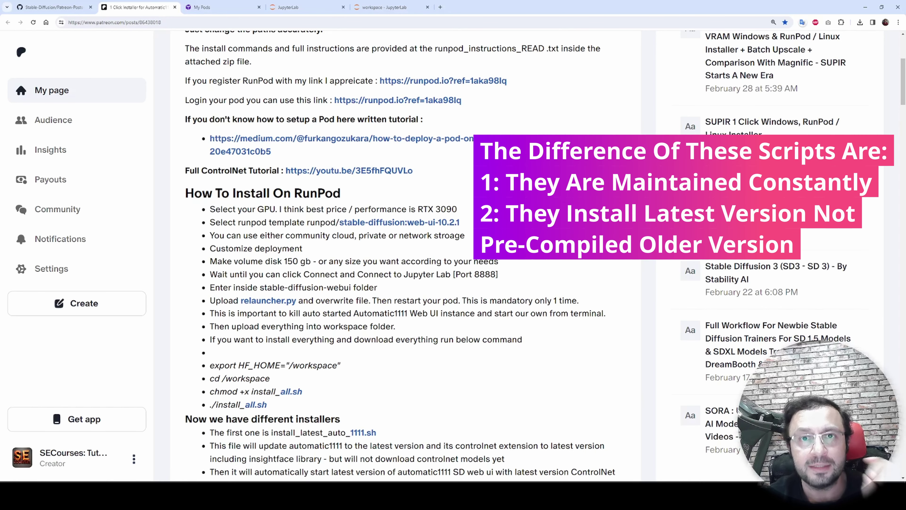
pyautogui.scroll(-2, 490, 250)
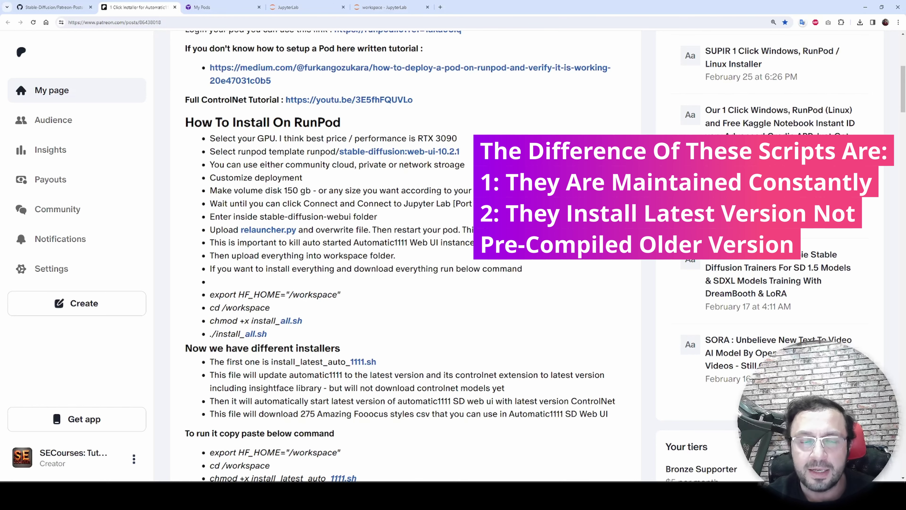
pyautogui.scroll(-1, 467, 188)
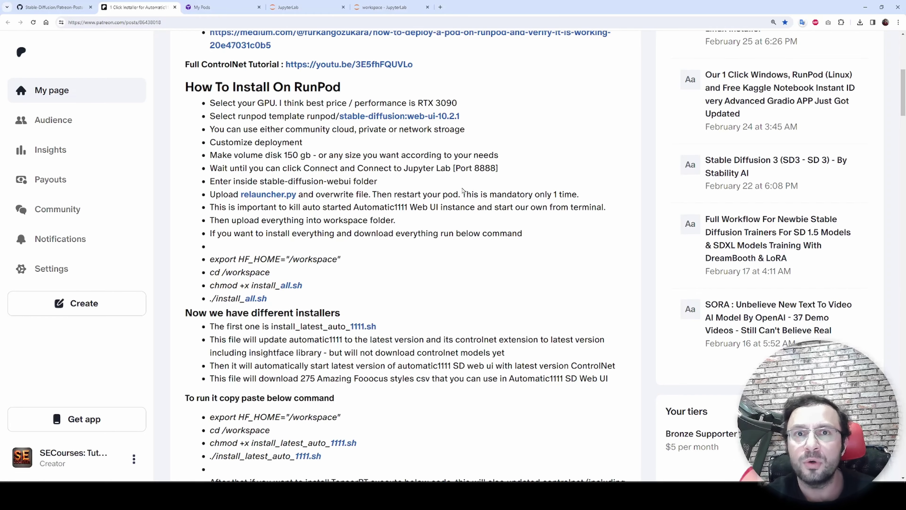
pyautogui.scroll(-18, 462, 190)
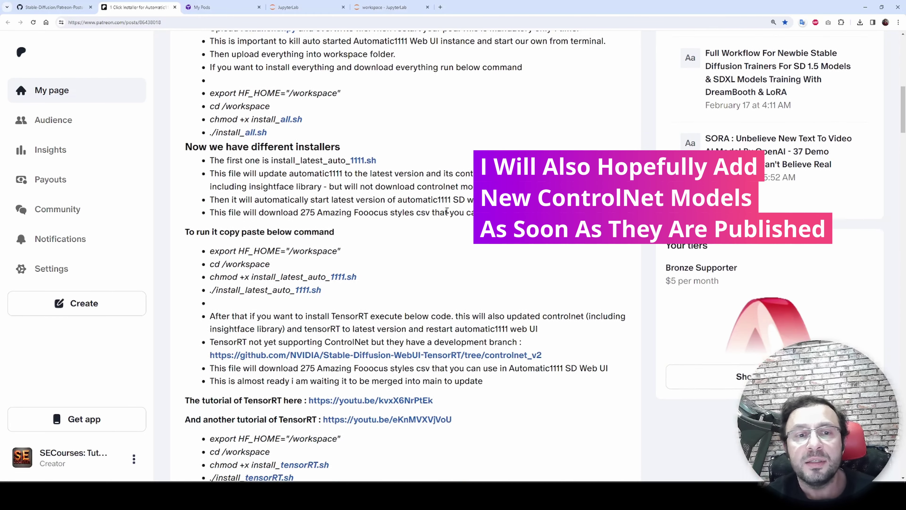
pyautogui.scroll(-10, 432, 288)
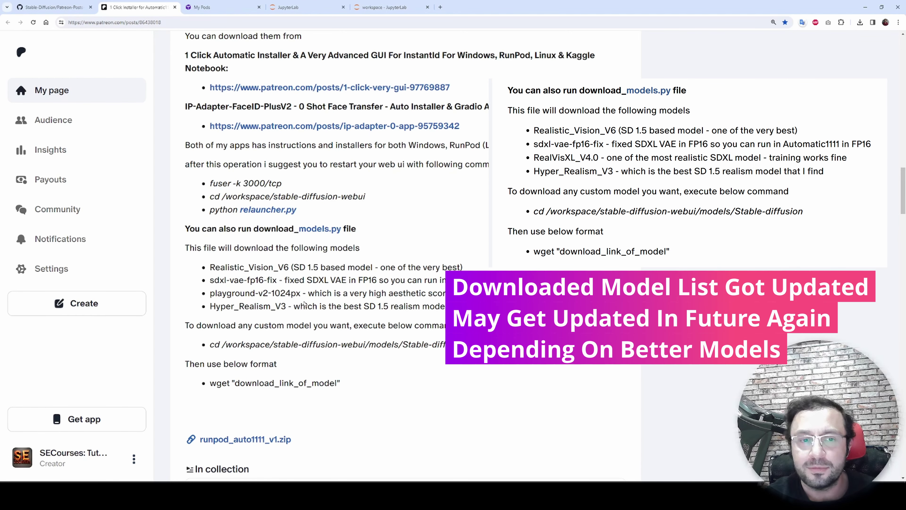
pyautogui.scroll(15, 440, 321)
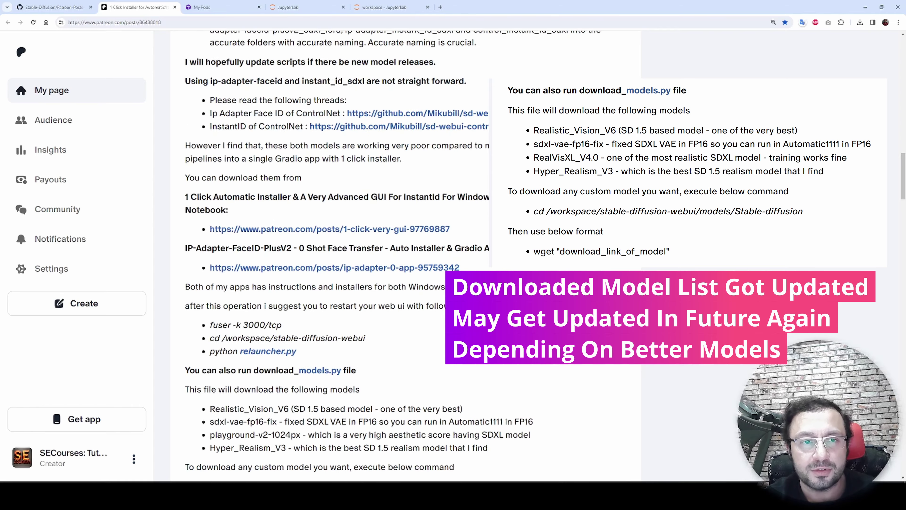
pyautogui.scroll(6, 406, 256)
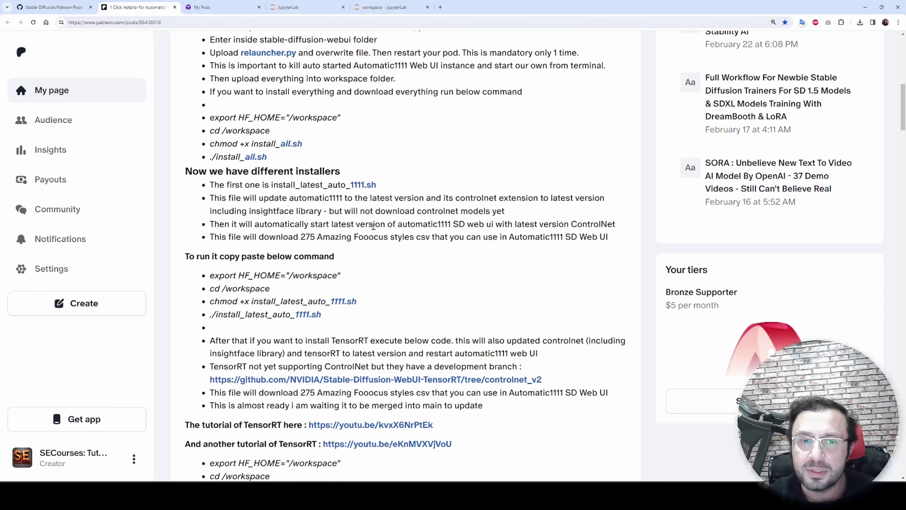
pyautogui.moveTo(294, 237); pyautogui.dragTo(328, 239)
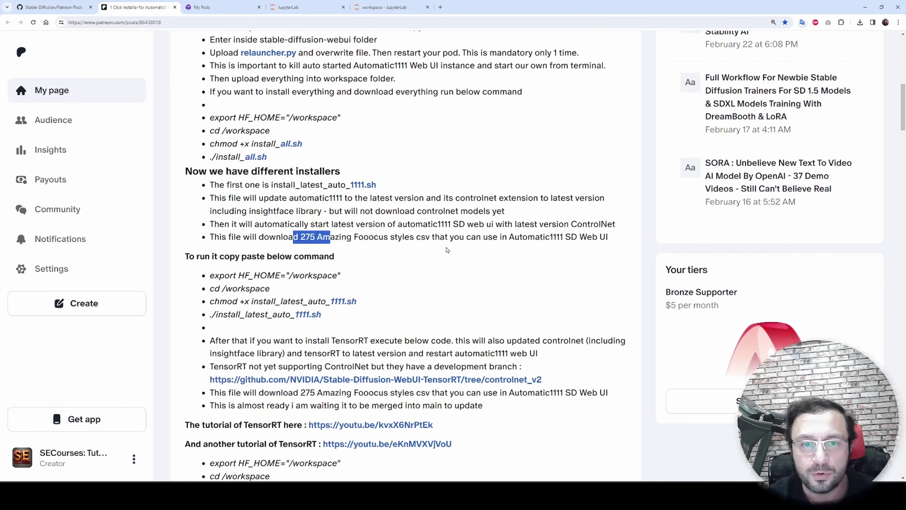
pyautogui.scroll(5, 443, 252)
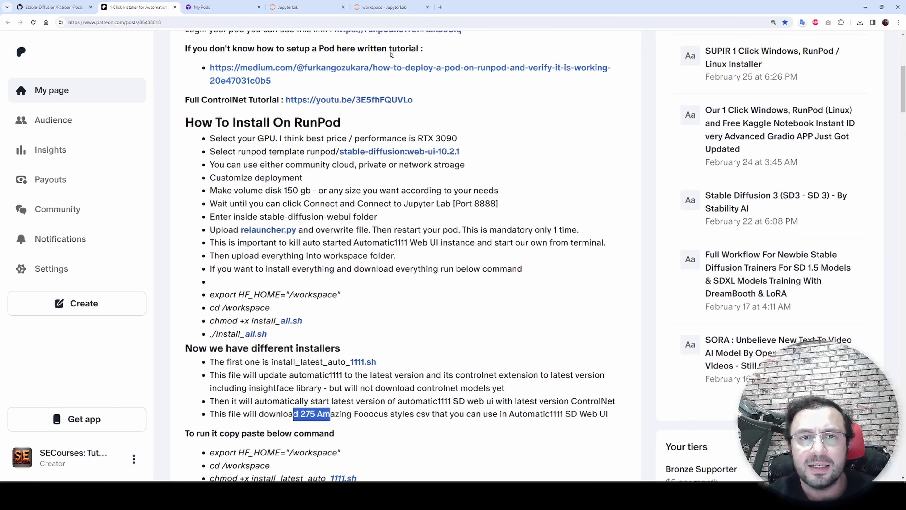
pyautogui.click(384, 7)
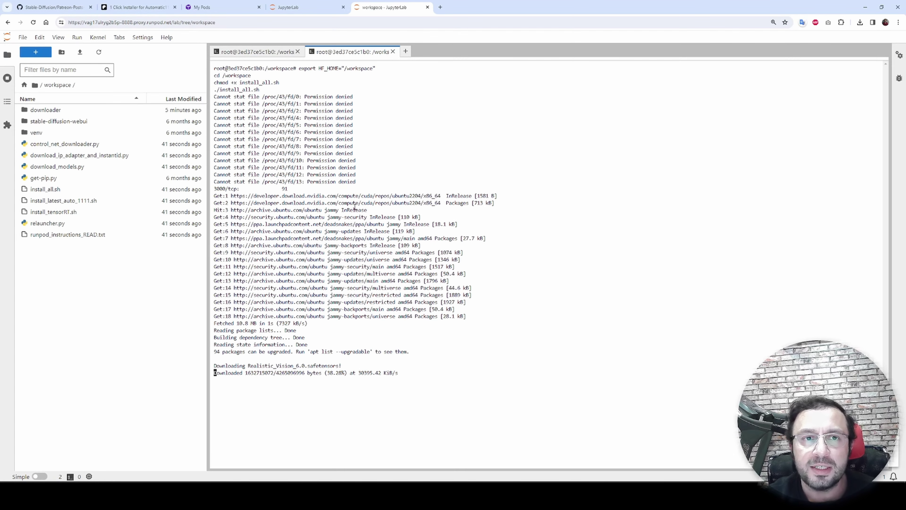
# - Go to the workspace folder in the RTX A5000 pod's Jupyter Lab and upload all the installer files there
pyautogui.click(287, 7)
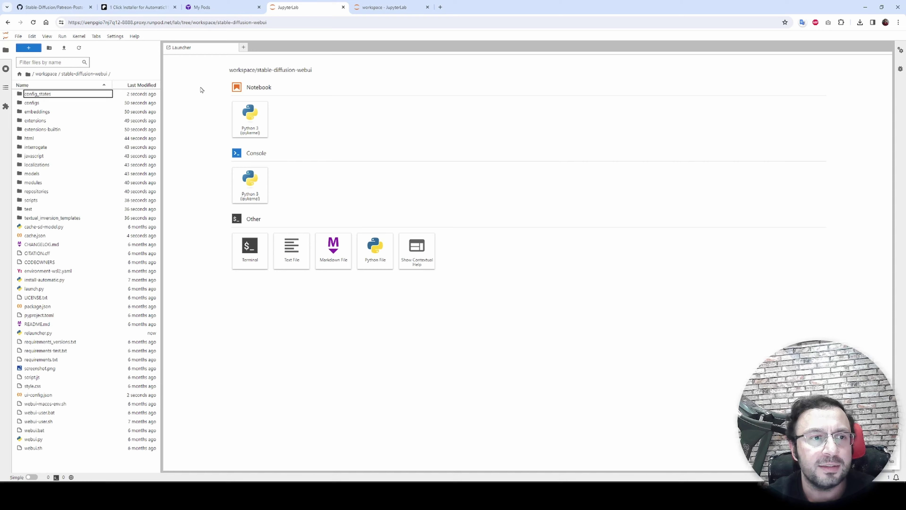
pyautogui.click(50, 74)
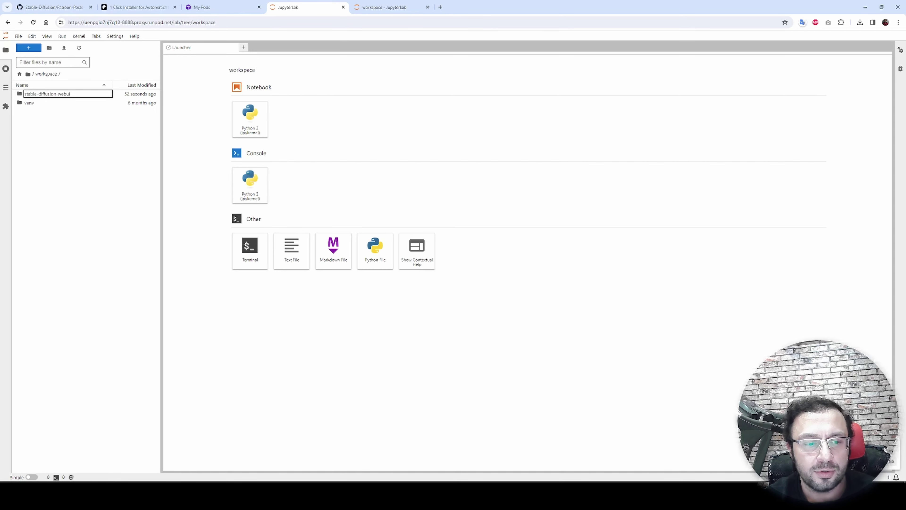
pyautogui.hotkey('alt', 'Tab')
pyautogui.moveTo(455, 249); pyautogui.dragTo(85, 238)
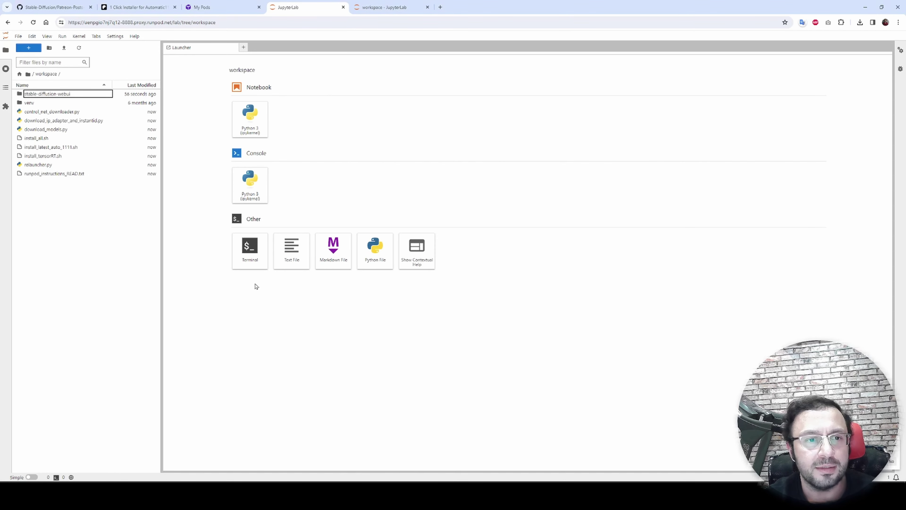
# - Run the copied install_all.sh commands in a new terminal on the RTX A5000 pod and enlarge the page
pyautogui.click(242, 251)
pyautogui.hotkey('ctrl', 'v')
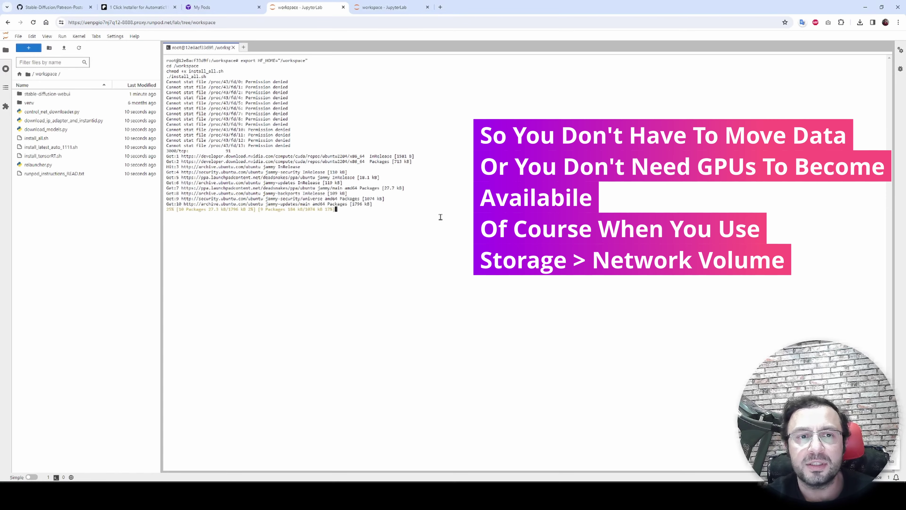
pyautogui.hotkey('ctrl', '+')
pyautogui.moveTo(308, 123); pyautogui.dragTo(183, 121)
pyautogui.click(314, 107)
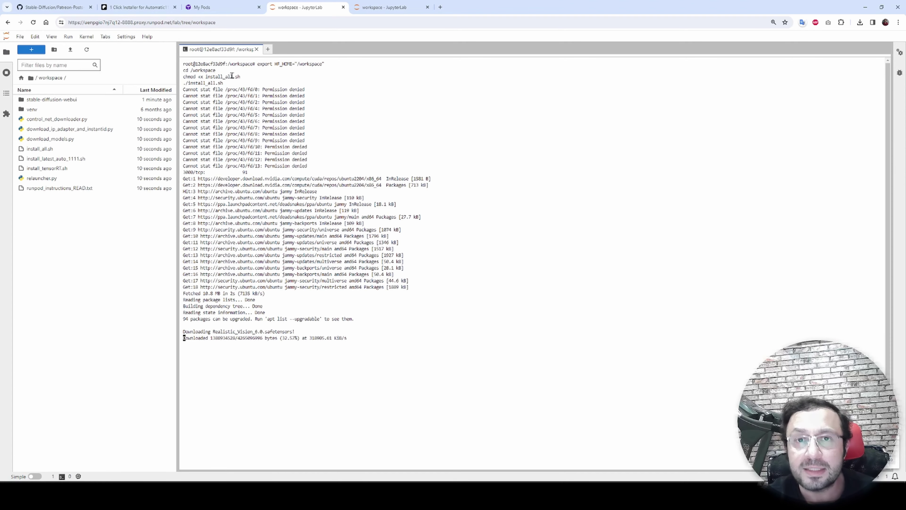
# - Check the GPU memory used by both pods in the pod list
pyautogui.hotkey('ctrl', 'shift', 'Tab')
pyautogui.scroll(-3, 642, 211)
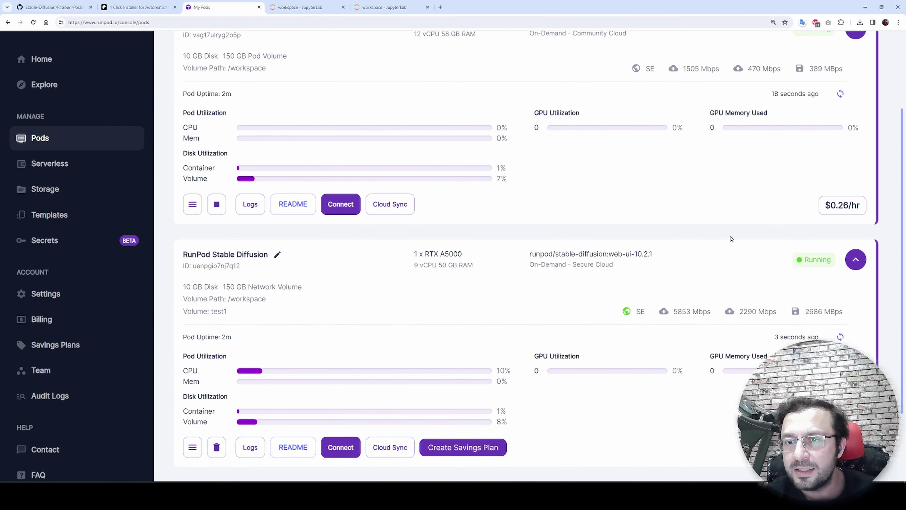
pyautogui.moveTo(767, 114); pyautogui.dragTo(708, 115)
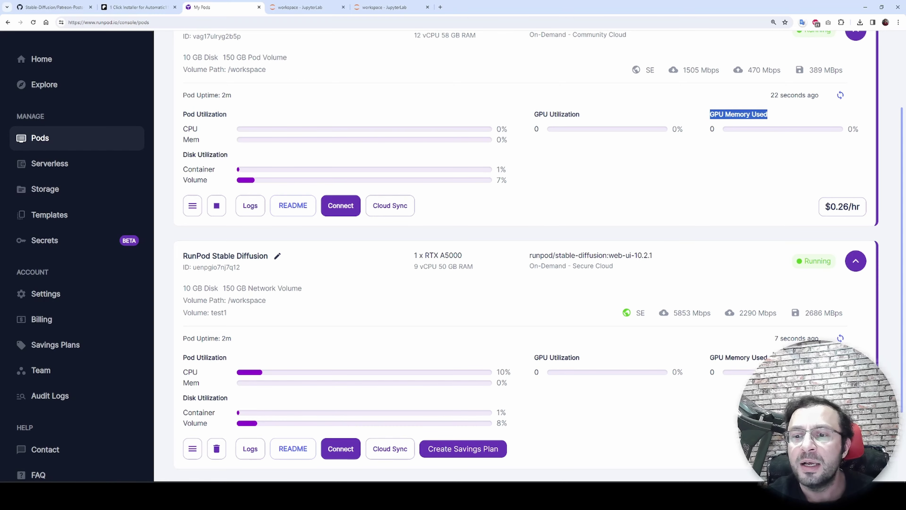
pyautogui.scroll(2, 661, 334)
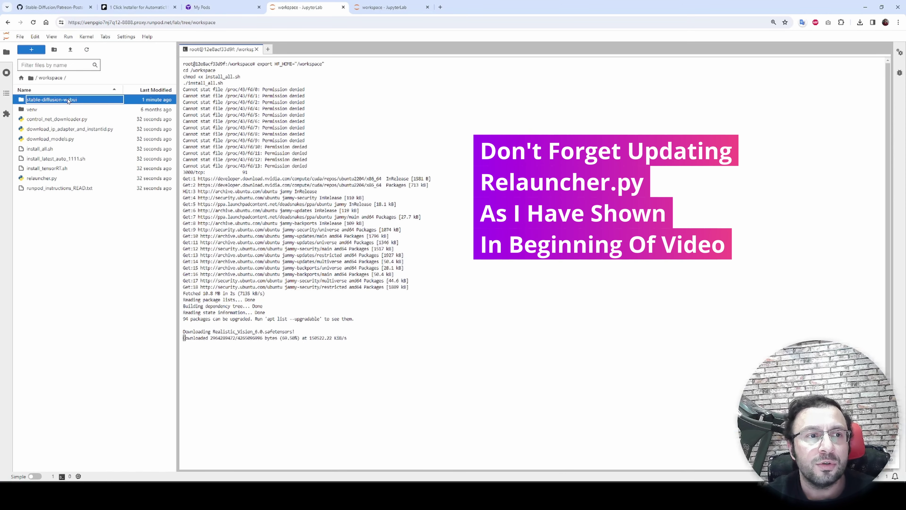
# - Open relauncher.py from the RTX A5000 pod's stable-diffusion-webui folder, inspect its launch_counter loop condition and close the file
pyautogui.doubleClick(52, 99)
pyautogui.scroll(-3, 74, 323)
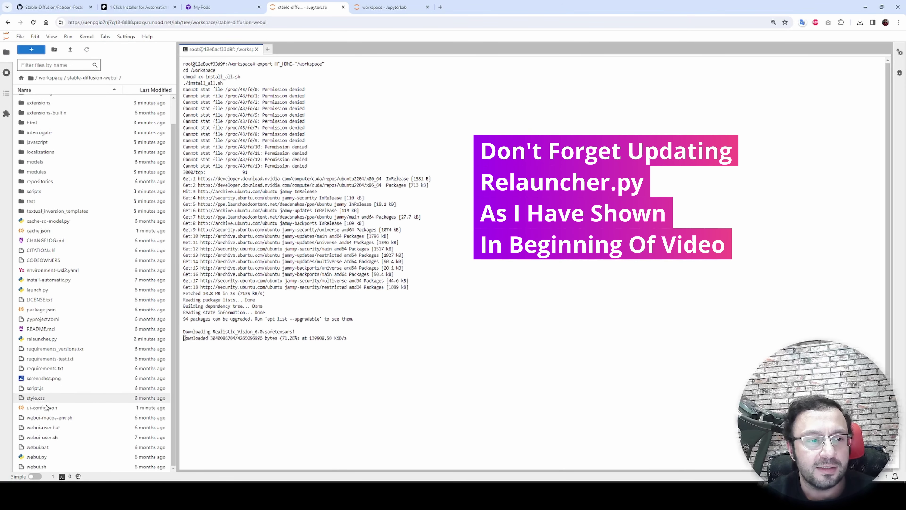
pyautogui.click(49, 342)
pyautogui.doubleClick(48, 342)
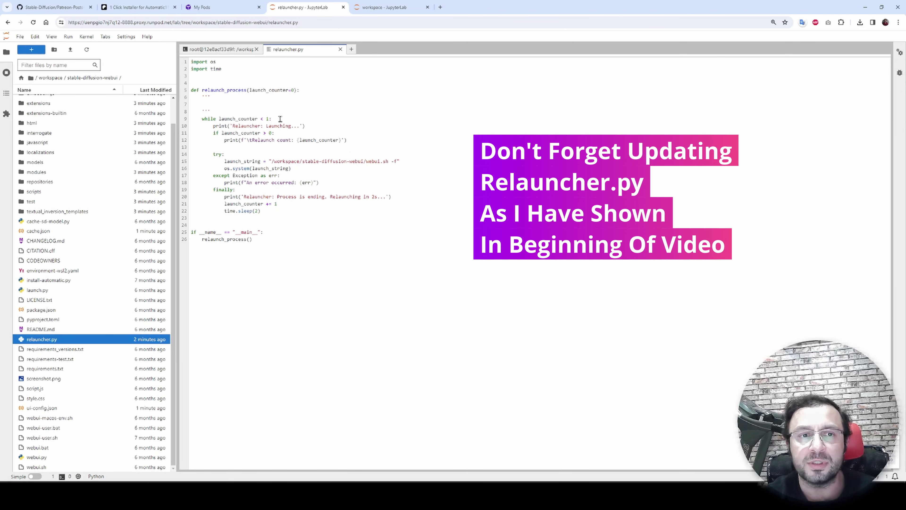
pyautogui.moveTo(280, 119); pyautogui.dragTo(196, 122)
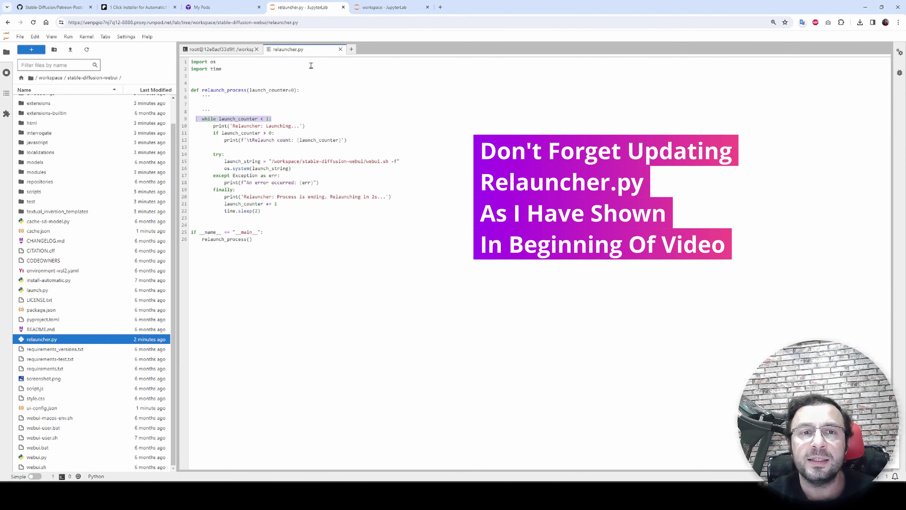
pyautogui.click(340, 50)
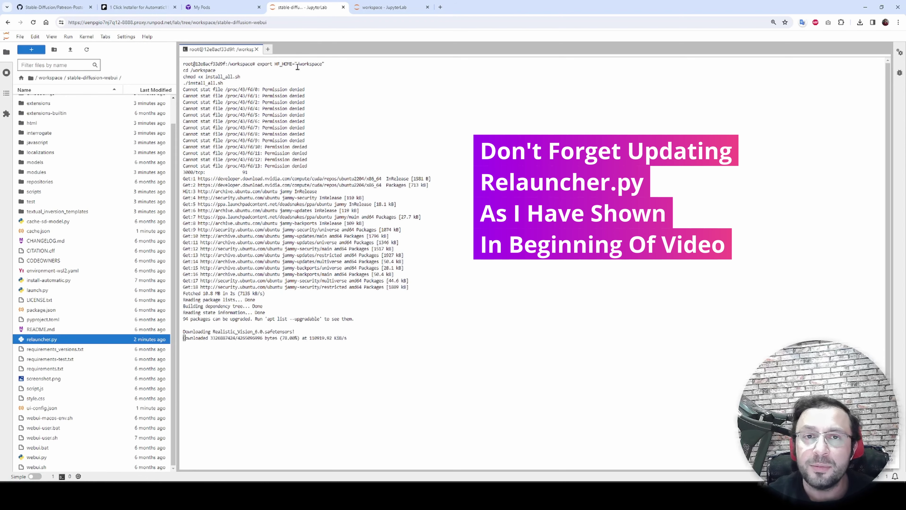
# - Compare the progress and speed of the Realistic Vision and ControlNet model downloads in the terminals of the two JupyterLab pods
pyautogui.click(240, 5)
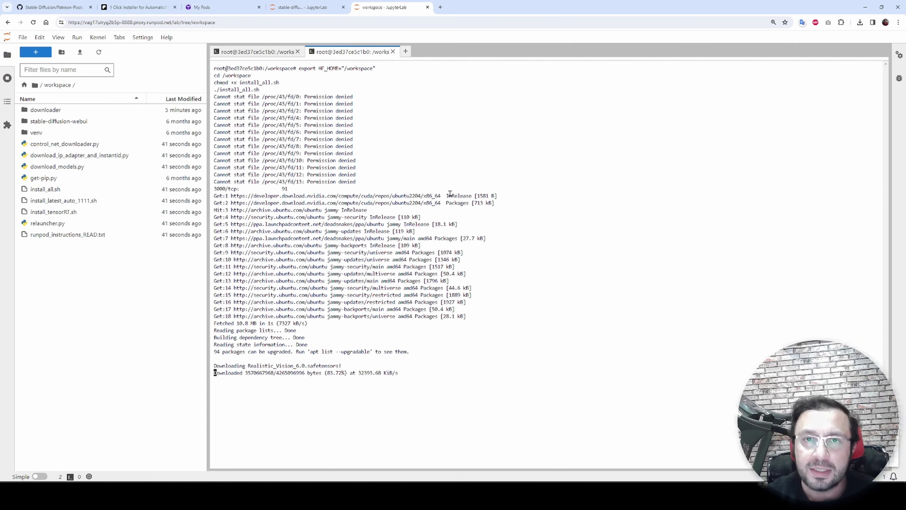
pyautogui.click(300, 5)
pyautogui.click(383, 7)
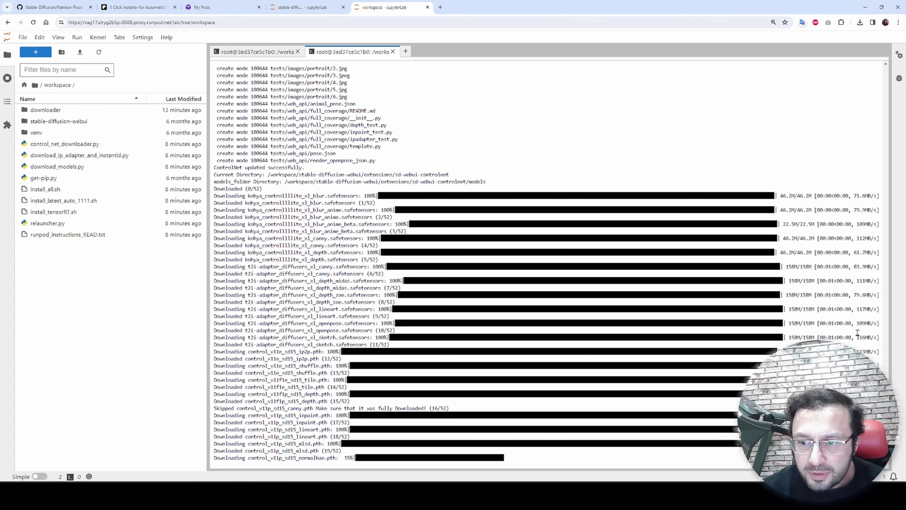
pyautogui.hotkey('ctrl', 'shift', 'Tab')
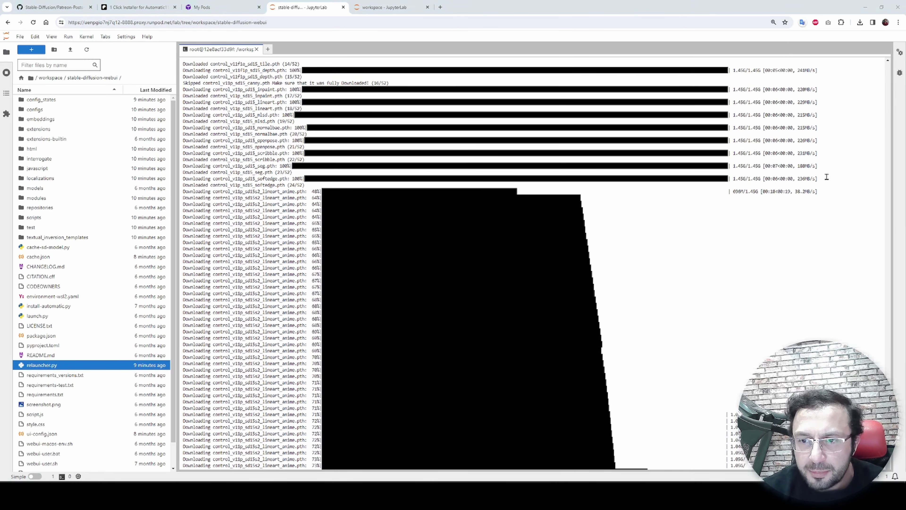
pyautogui.moveTo(827, 177); pyautogui.dragTo(739, 180)
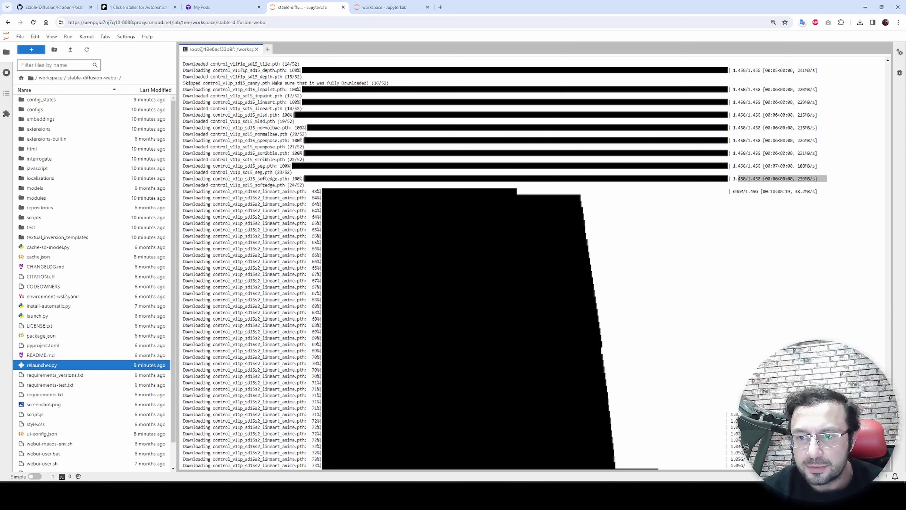
pyautogui.hotkey('ctrl', 'Tab')
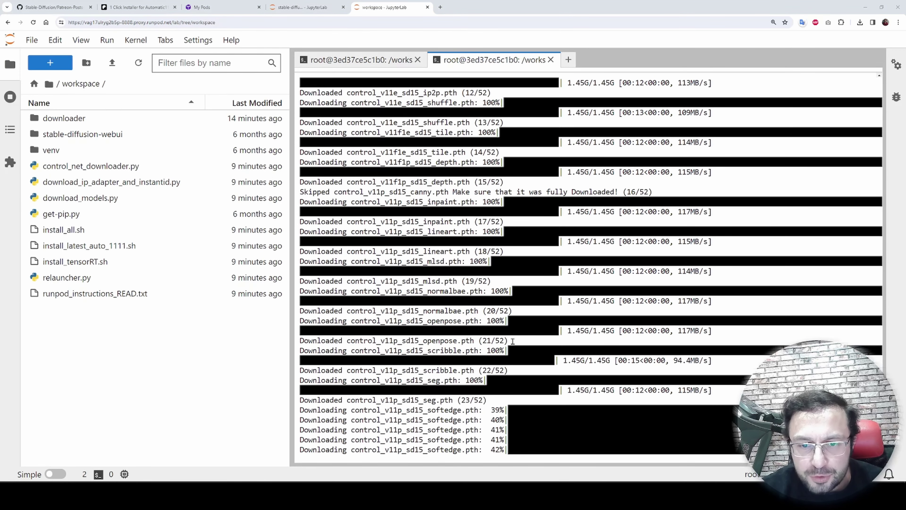
pyautogui.moveTo(512, 341); pyautogui.dragTo(428, 341)
pyautogui.click(486, 332)
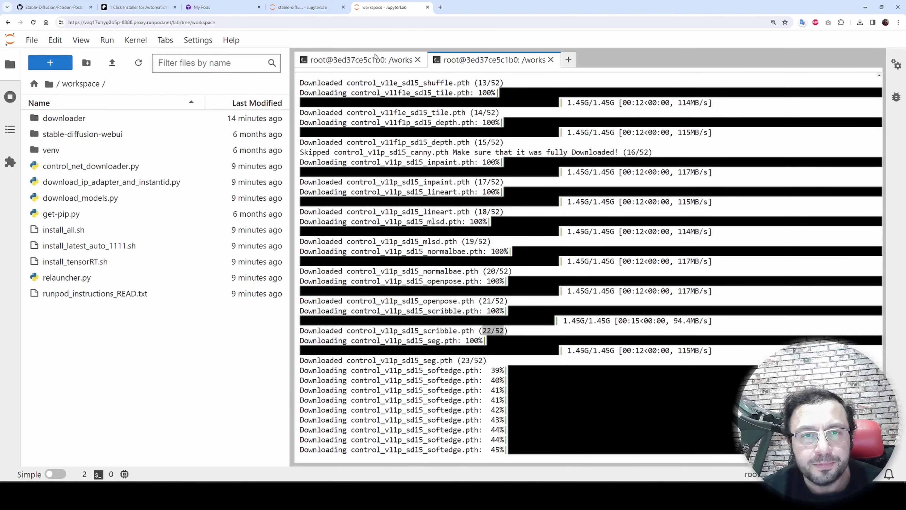
pyautogui.hotkey('ctrl', 'pageup')
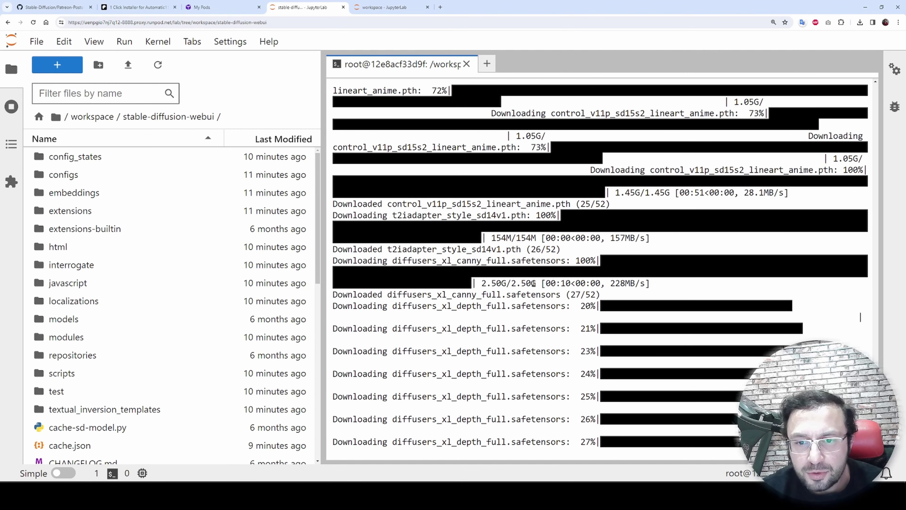
pyautogui.moveTo(542, 249)
pyautogui.mouseDown()
pyautogui.moveTo(531, 249)
pyautogui.moveTo(548, 247)
pyautogui.mouseUp()
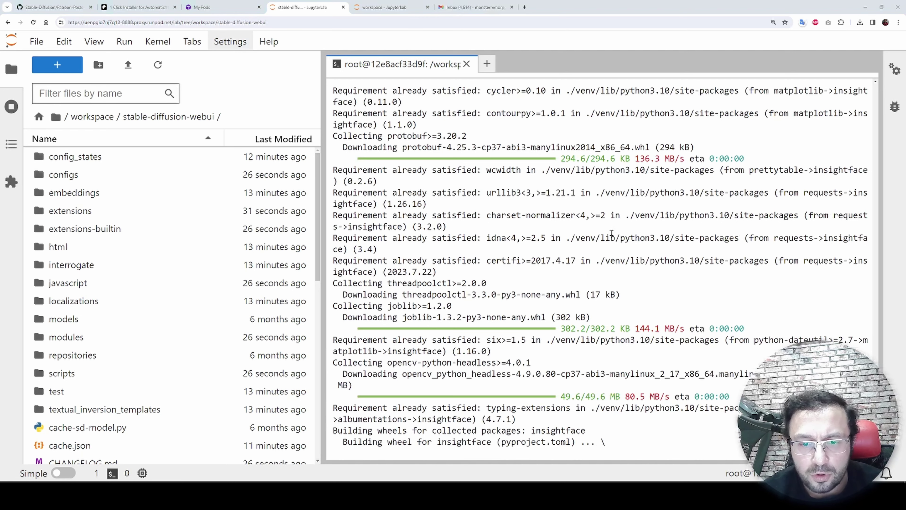
# - Examine the insightface installation output in the network-volume pod's terminal, and check the other pod's ControlNet downloads
pyautogui.scroll(10, 589, 271)
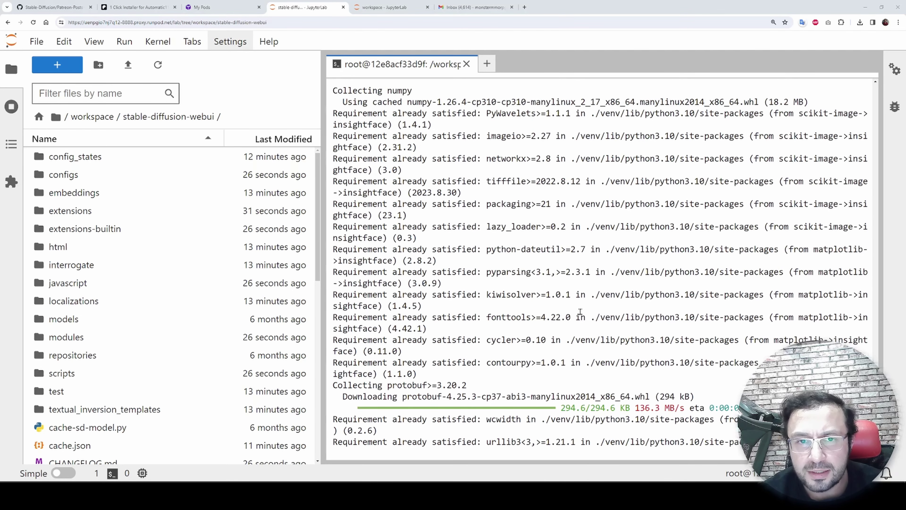
pyautogui.scroll(-10, 575, 301)
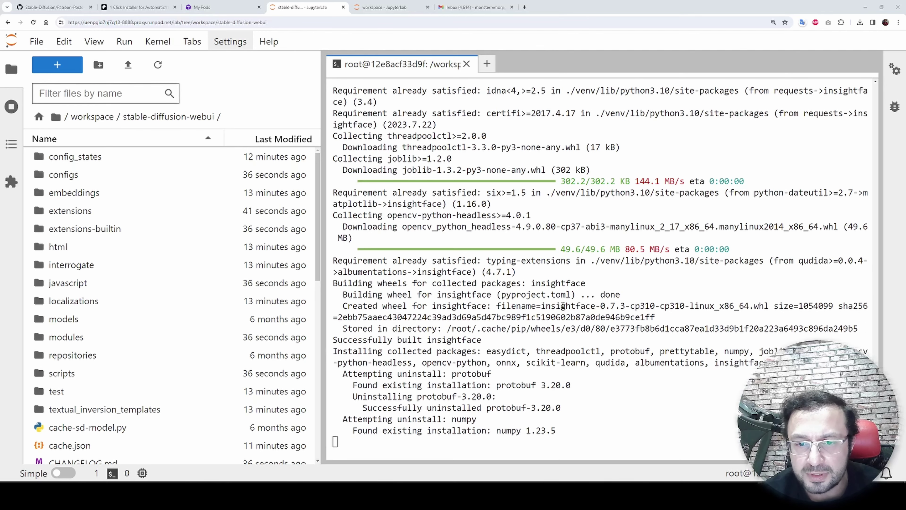
pyautogui.doubleClick(563, 306)
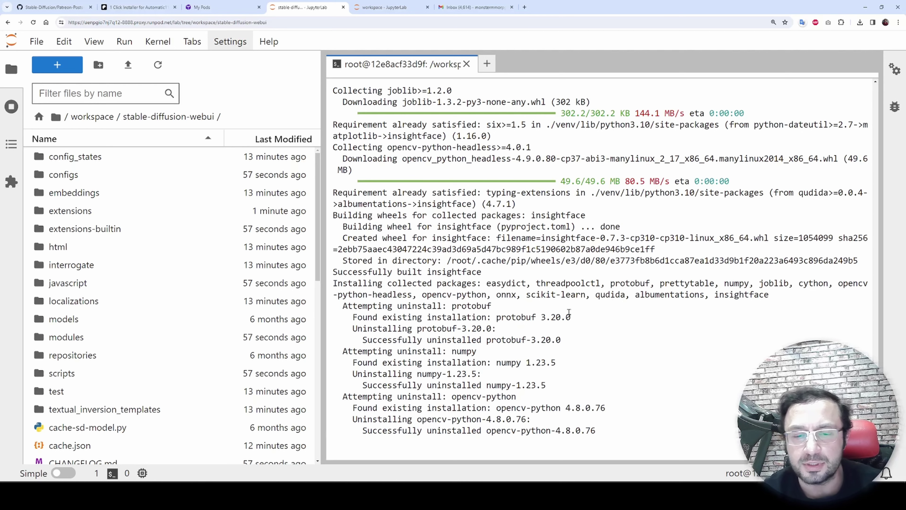
pyautogui.click(377, 5)
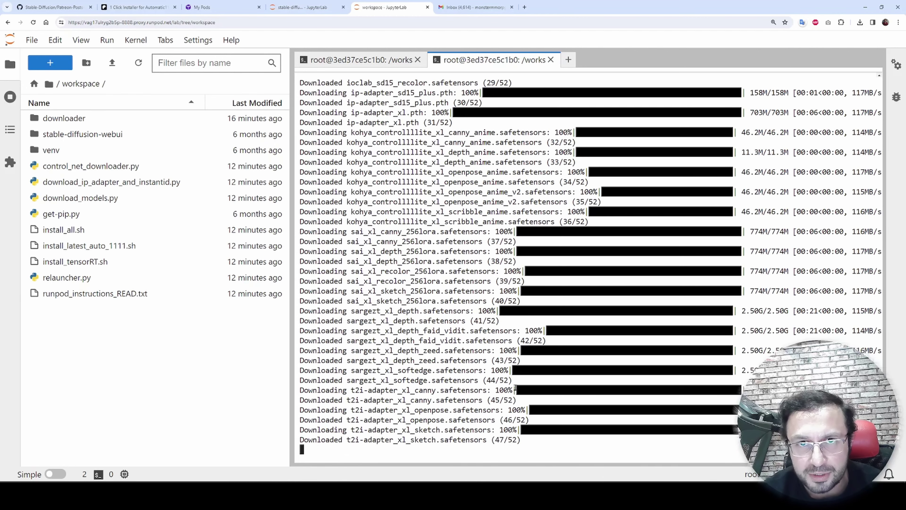
# - Review the specifications, network speeds, disk utilization and hourly prices of the RTX 3090 and RTX A5000 pods in the RunPod console
pyautogui.hotkey('ctrl', '3')
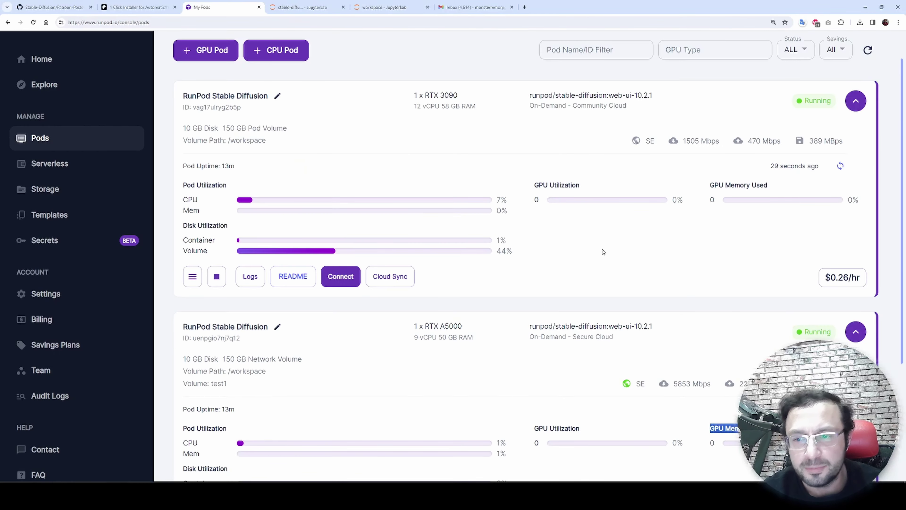
pyautogui.scroll(-5, 832, 299)
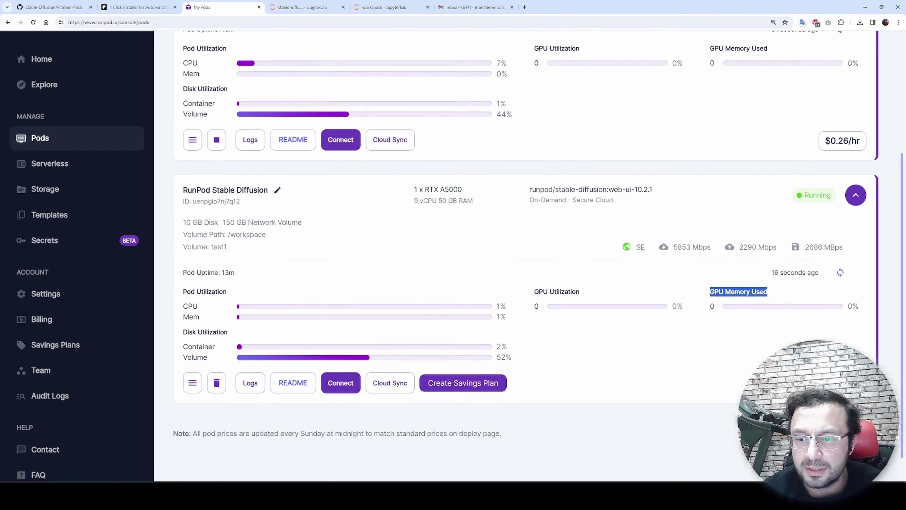
pyautogui.scroll(6, 823, 302)
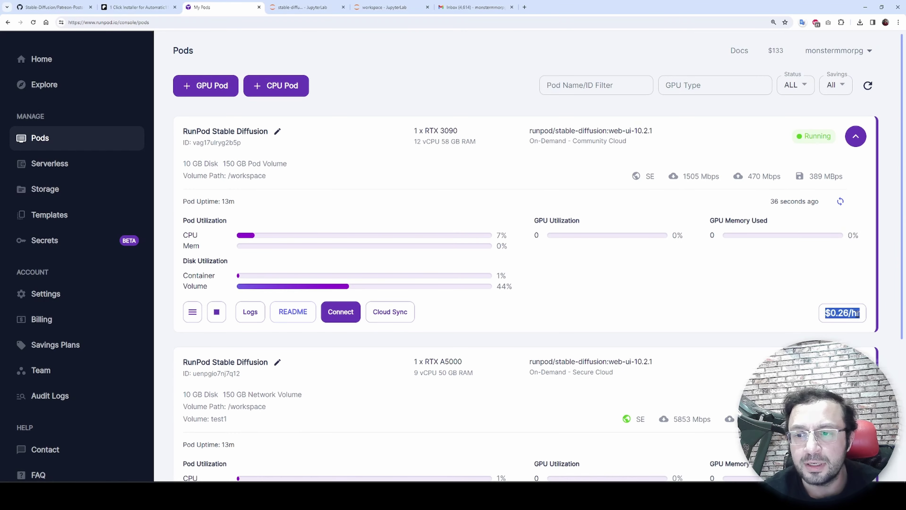
pyautogui.click(823, 302)
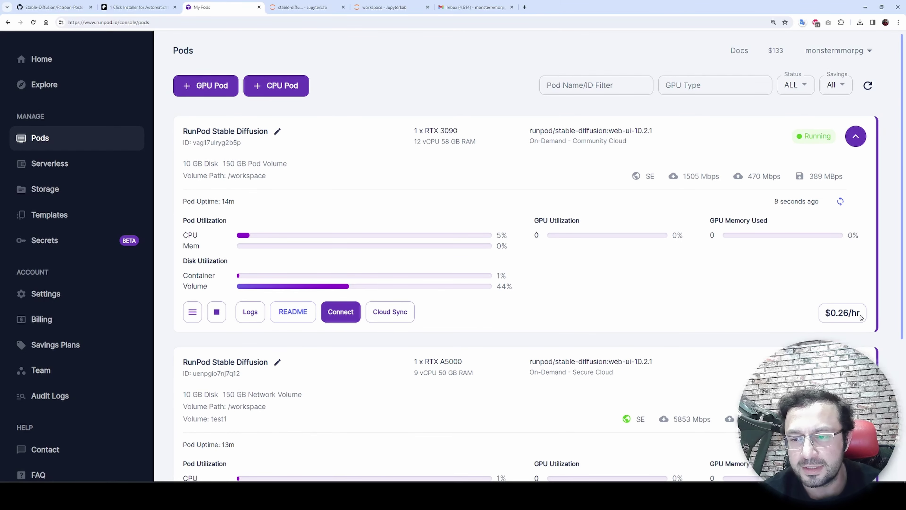
pyautogui.scroll(-3, 716, 364)
# - Start a new GPU pod deployment and set its cloud type to Community Cloud
pyautogui.click(40, 138)
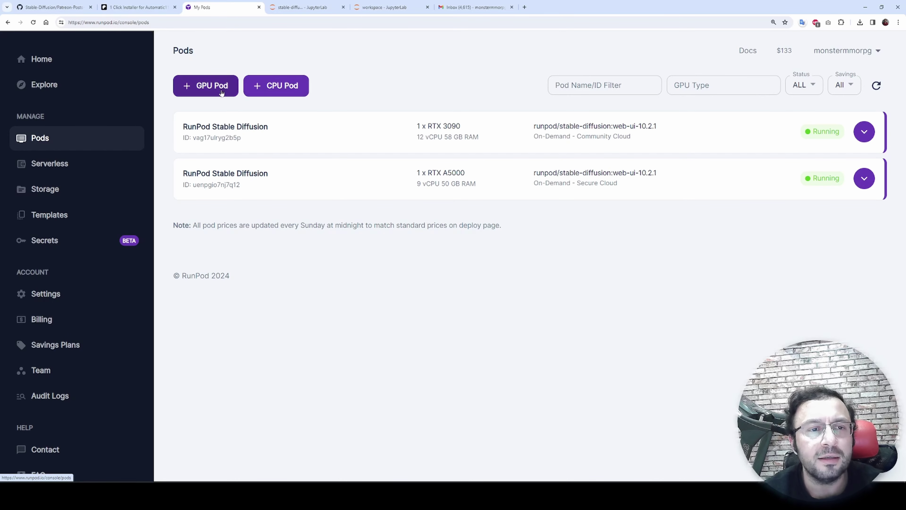
pyautogui.click(210, 89)
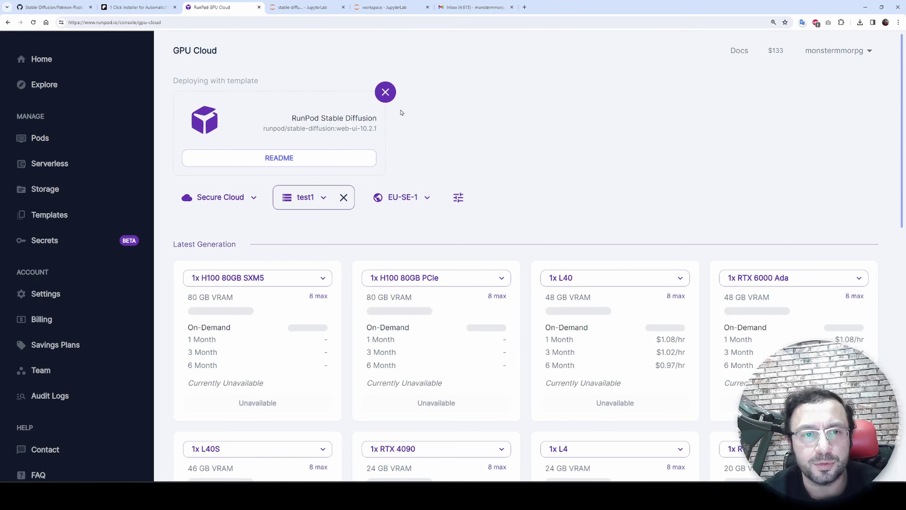
pyautogui.scroll(-3, 239, 95)
pyautogui.click(239, 94)
pyautogui.click(223, 137)
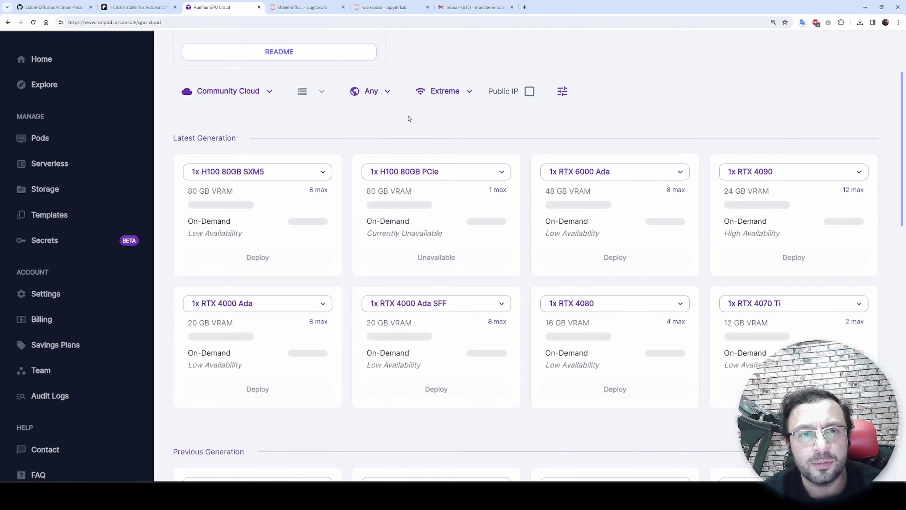
# - Browse the previous-generation Community Cloud GPUs and select the 1x RTX 3090 for deployment
pyautogui.scroll(-5, 444, 320)
pyautogui.scroll(-1, 445, 320)
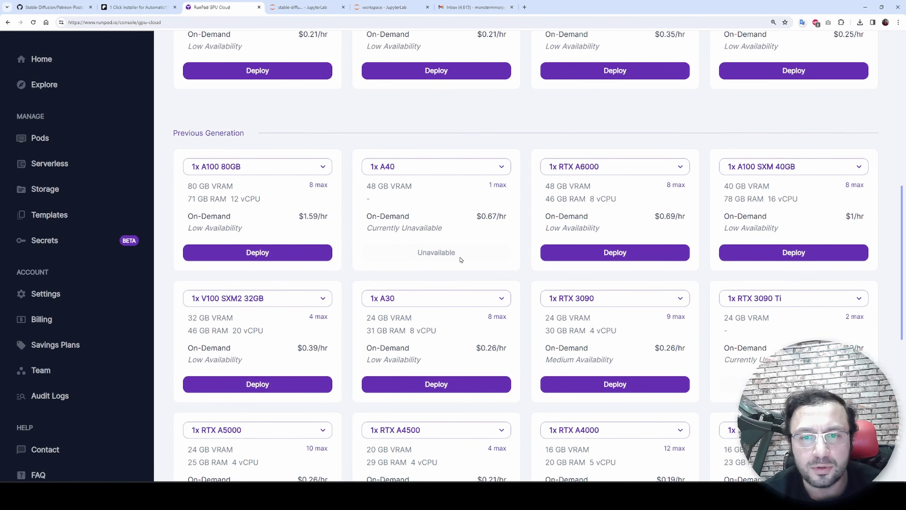
pyautogui.scroll(-1, 461, 257)
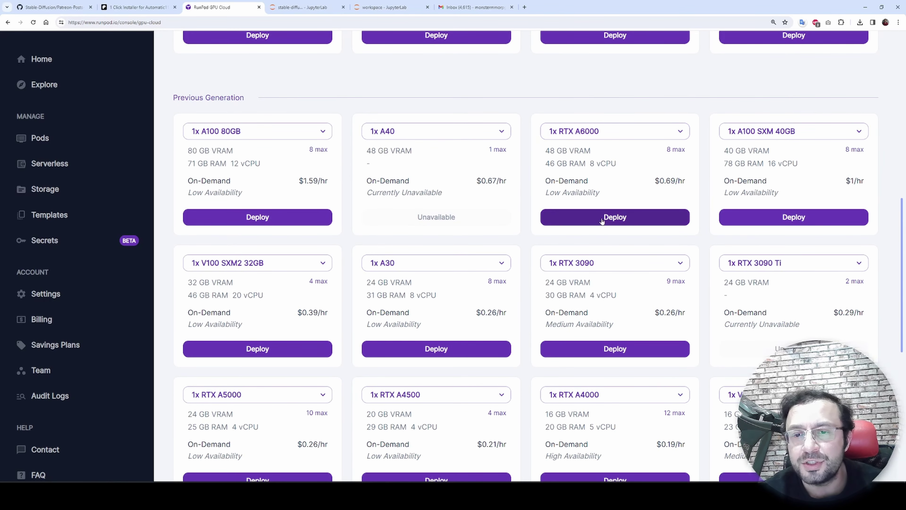
pyautogui.scroll(-5, 620, 206)
pyautogui.scroll(3, 619, 207)
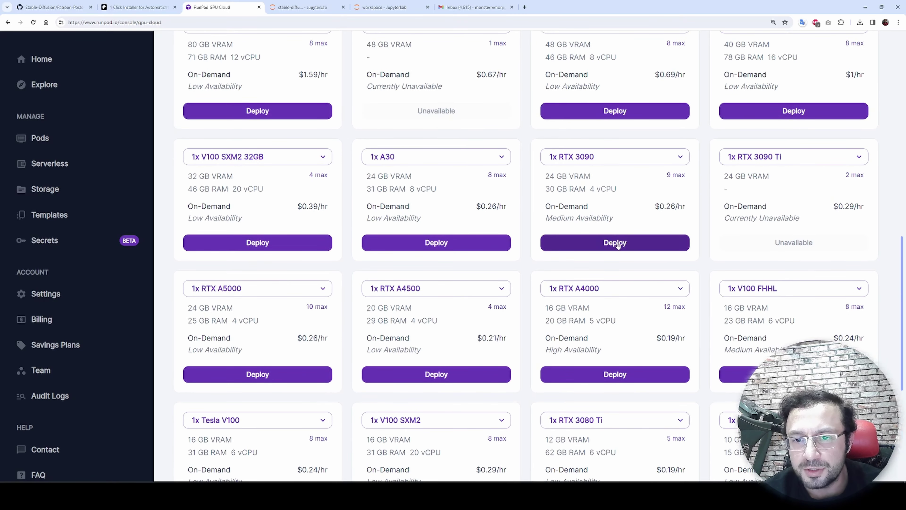
pyautogui.click(616, 244)
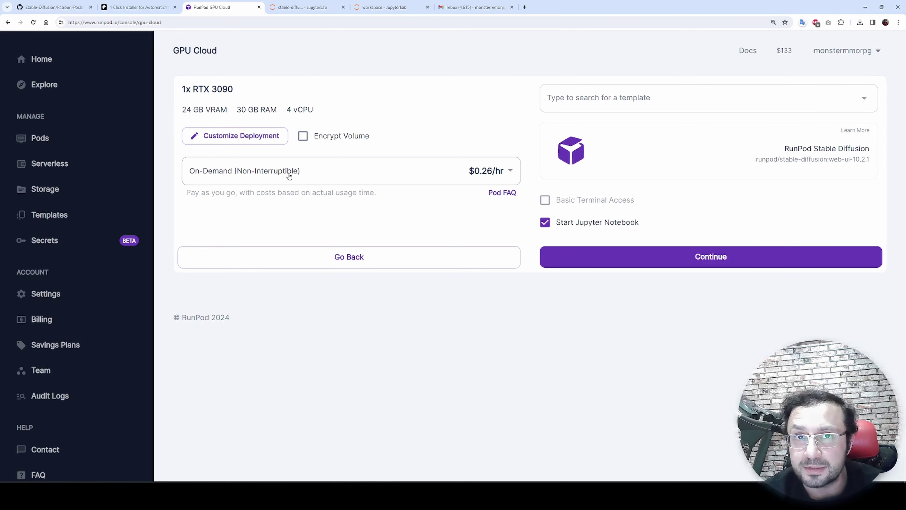
# - Try Spot (Interruptible) pricing for the RTX 3090, restore On-Demand (Non-Interruptible), and return to the pods list without deploying
pyautogui.click(327, 175)
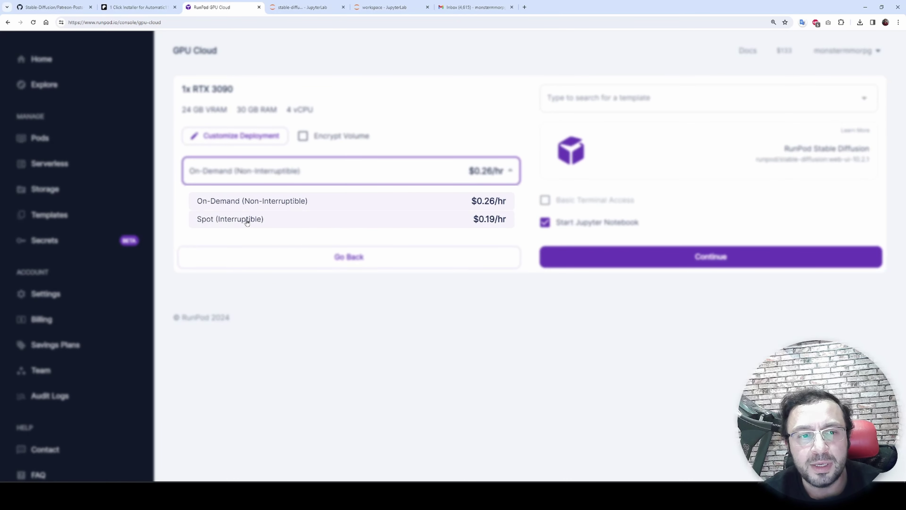
pyautogui.click(277, 223)
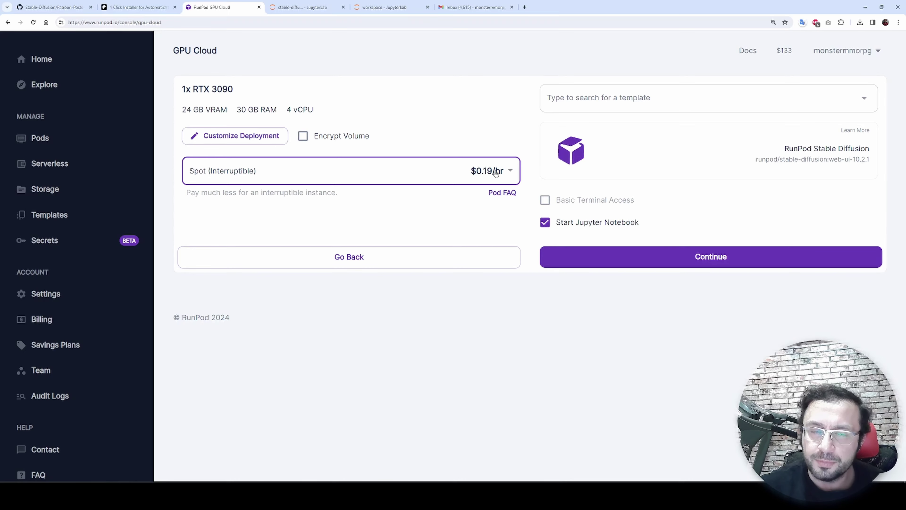
pyautogui.click(496, 172)
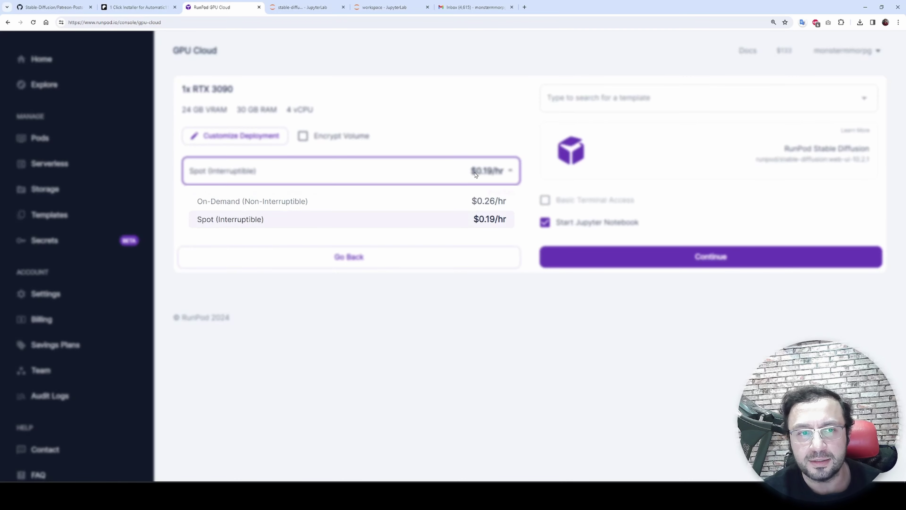
pyautogui.click(285, 205)
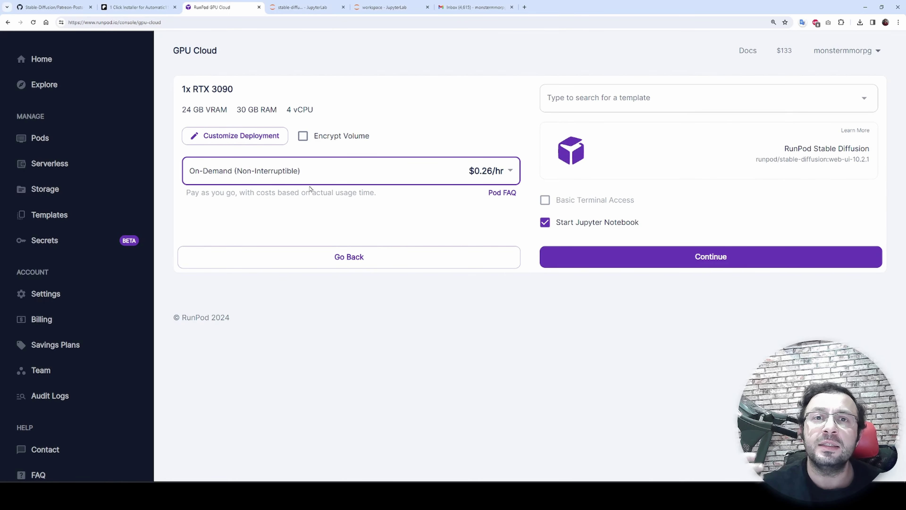
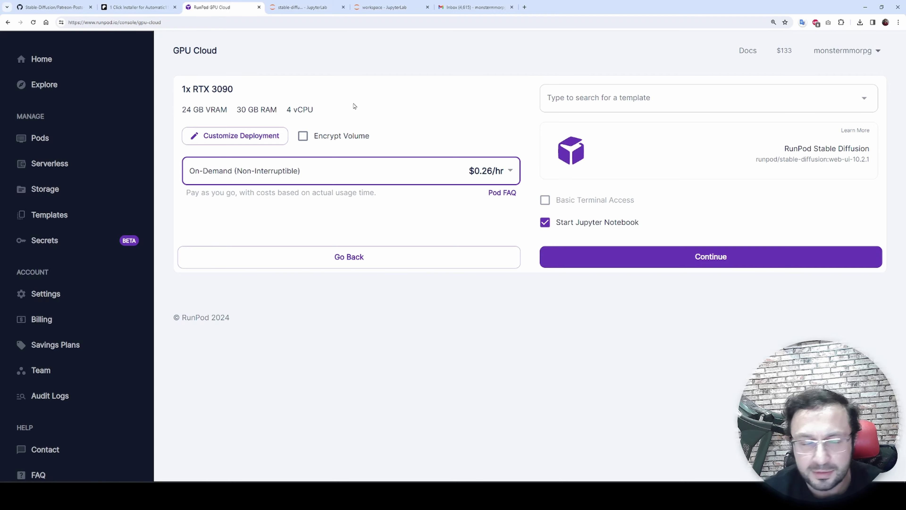
pyautogui.click(61, 143)
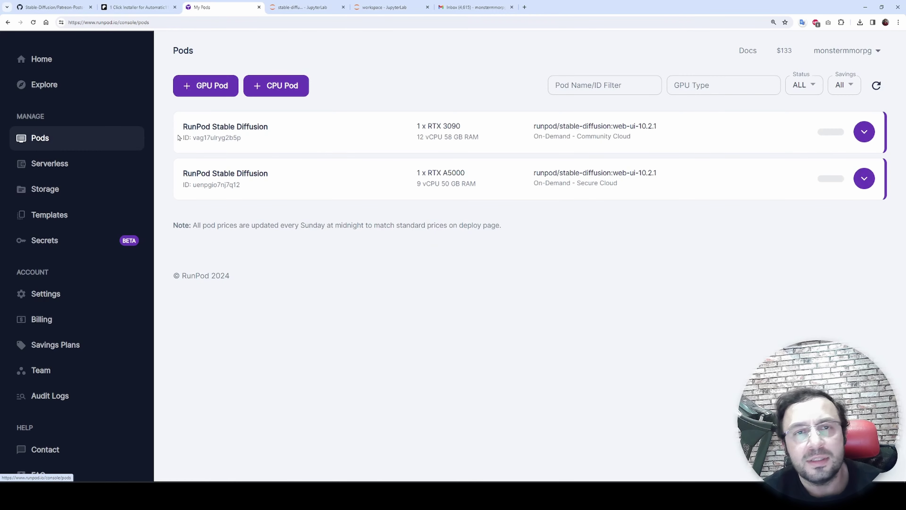
# - Check the package installation progress in the terminals of both JupyterLab pods
pyautogui.click(331, 10)
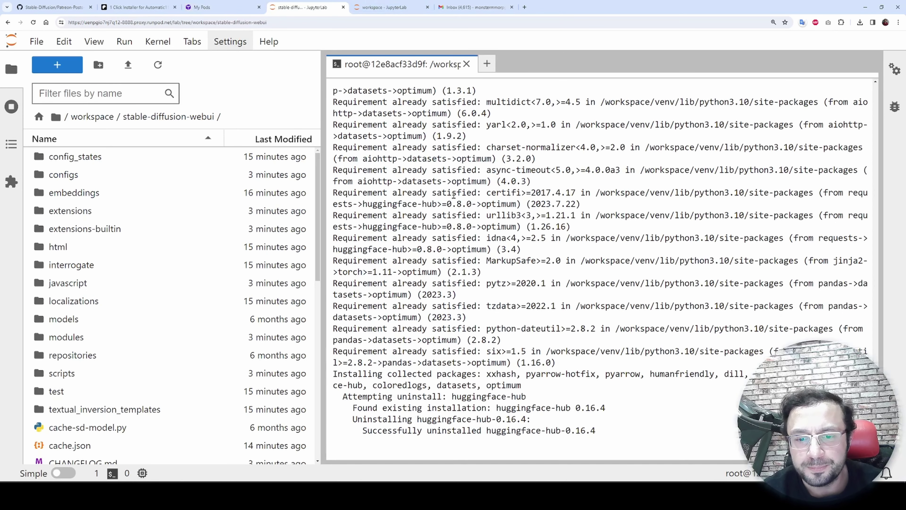
pyautogui.click(383, 7)
pyautogui.click(303, 7)
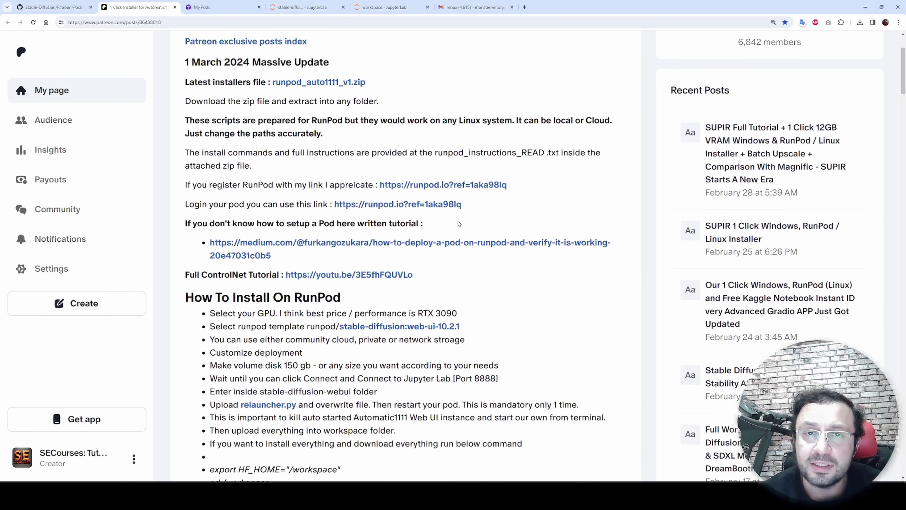
# - Read the RunPod installation instructions, the different installer scripts and the TensorRT notes in the Patreon post
pyautogui.scroll(-2, 458, 223)
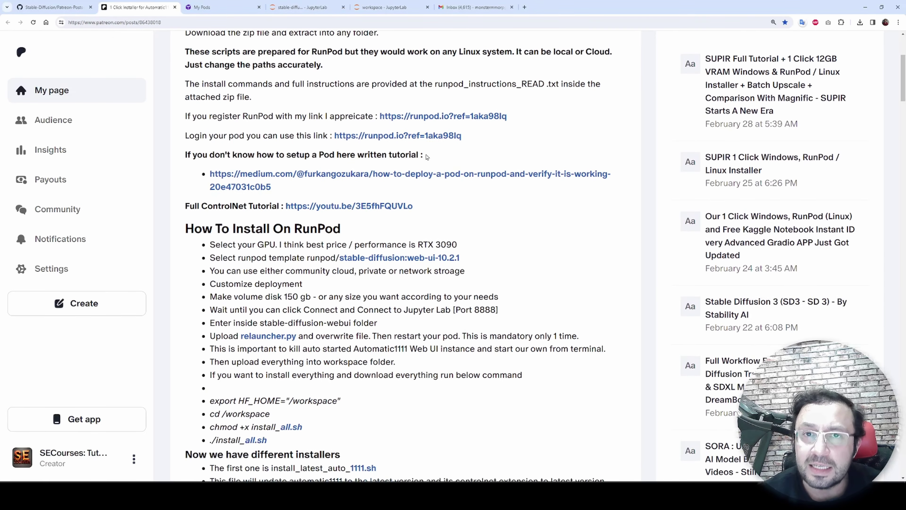
pyautogui.scroll(-3, 478, 270)
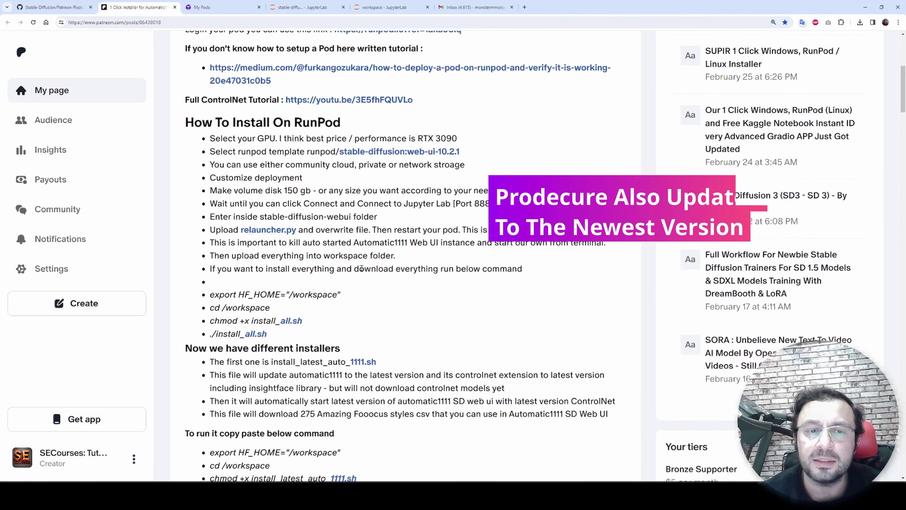
pyautogui.click(360, 257)
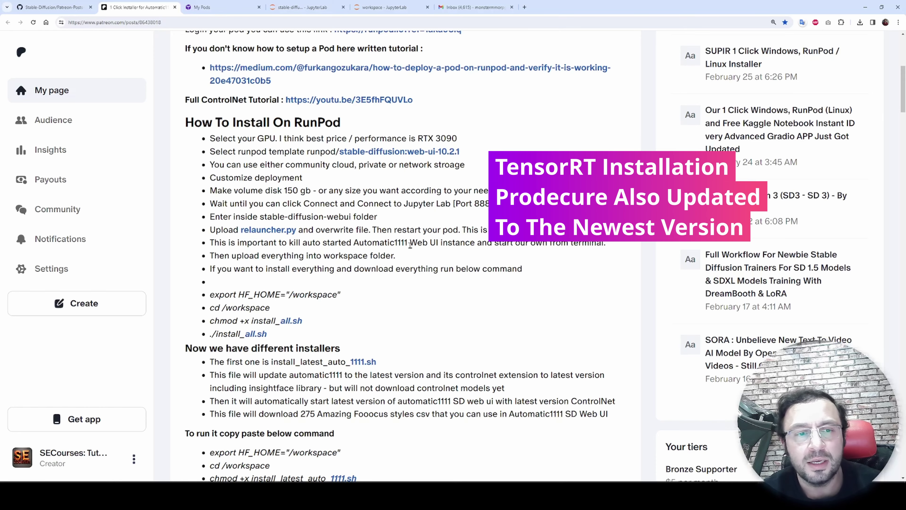
pyautogui.scroll(-5, 410, 245)
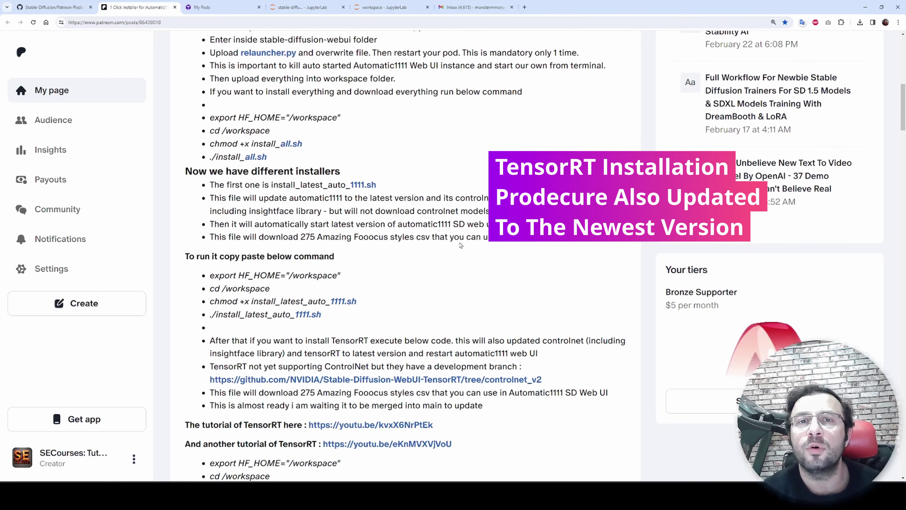
# - Read the TensorRT installation commands and the ControlNet model download commands further down in the Patreon post
pyautogui.scroll(-2, 463, 238)
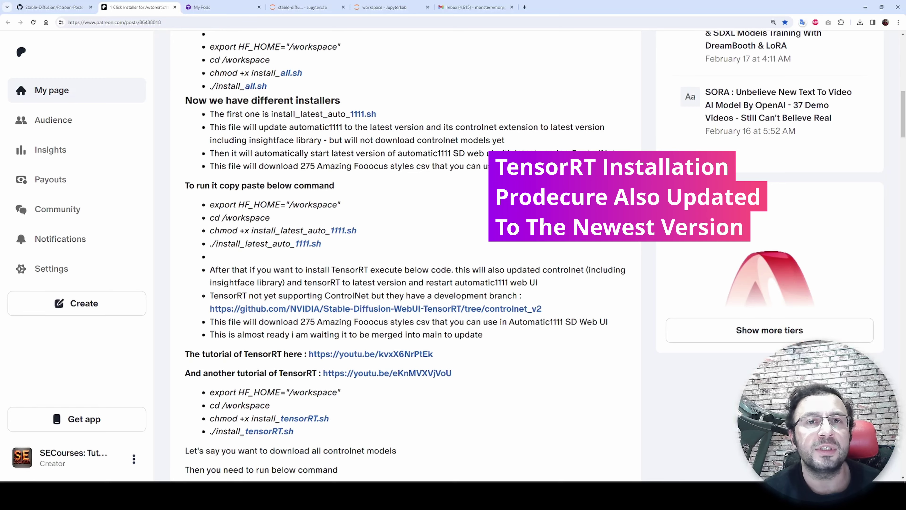
pyautogui.scroll(-2, 530, 241)
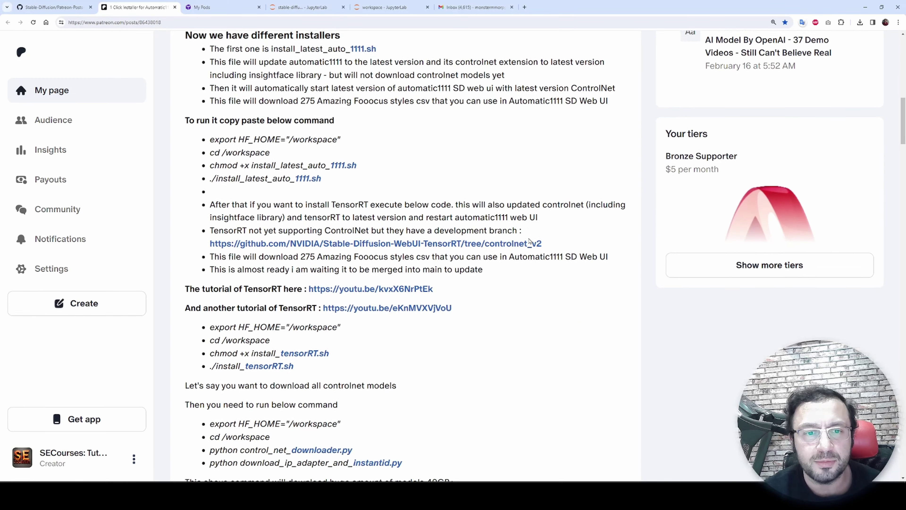
pyautogui.scroll(-3, 546, 307)
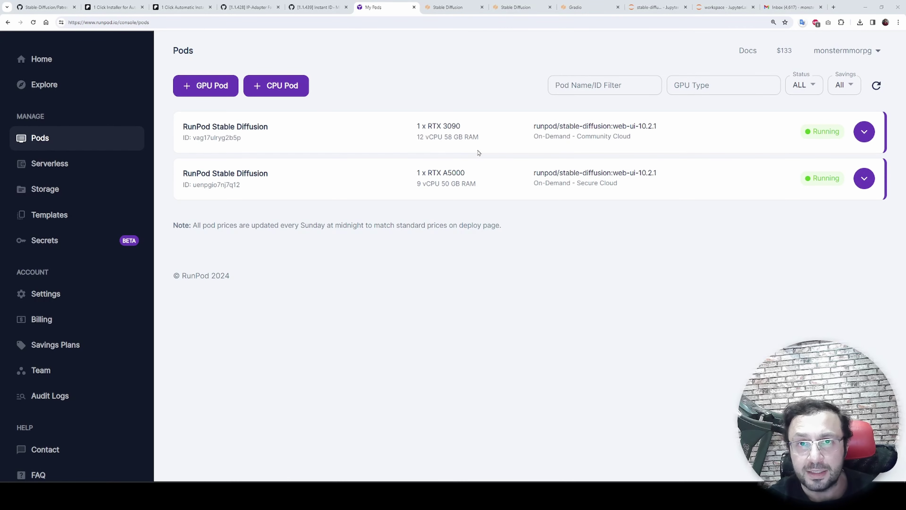
# - Expand the running RTX 3090 Community Cloud pod's details and stop the pod
pyautogui.click(478, 162)
pyautogui.click(856, 135)
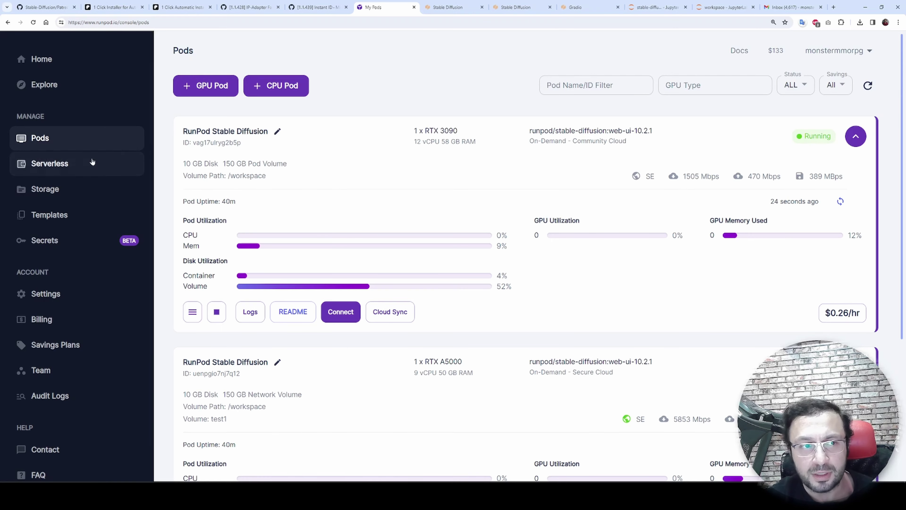
pyautogui.click(57, 189)
pyautogui.click(62, 145)
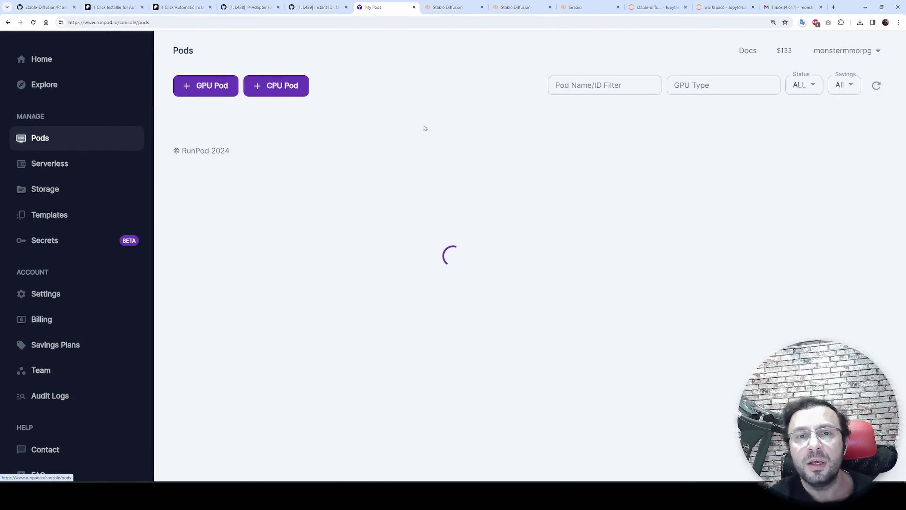
pyautogui.click(858, 136)
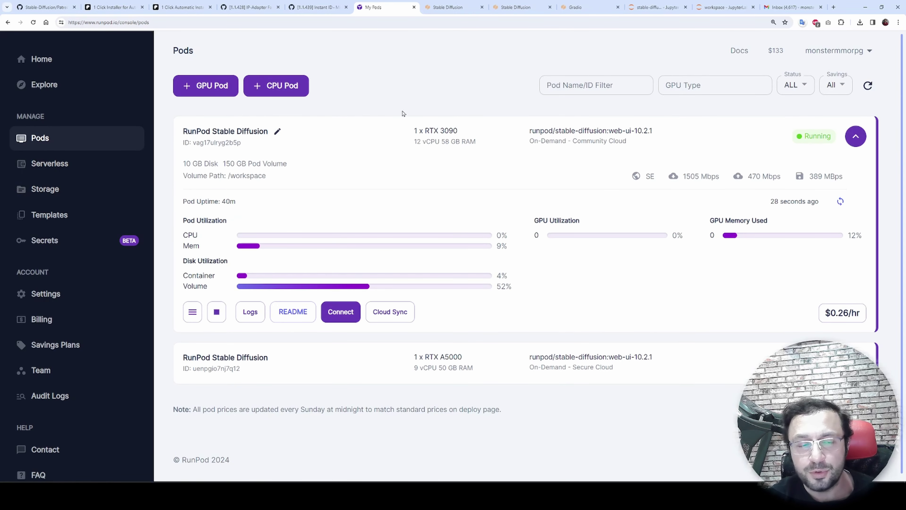
pyautogui.click(216, 312)
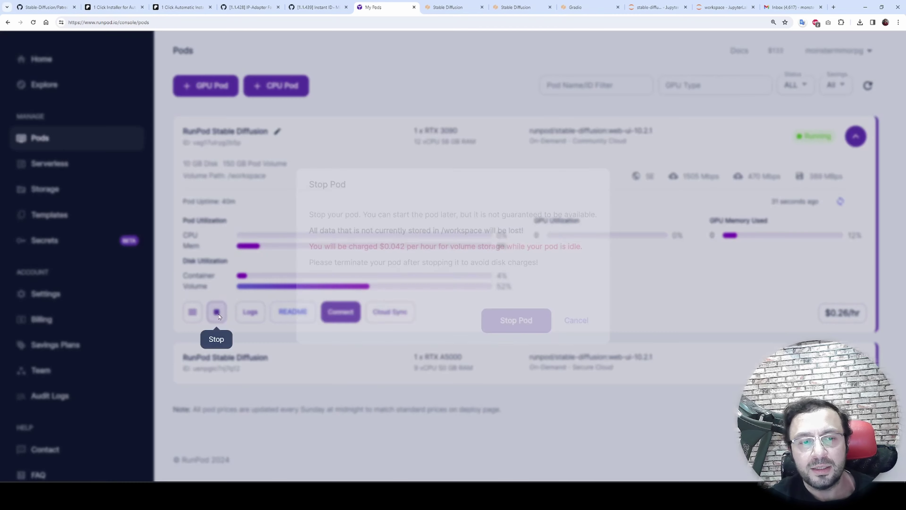
pyautogui.click(509, 319)
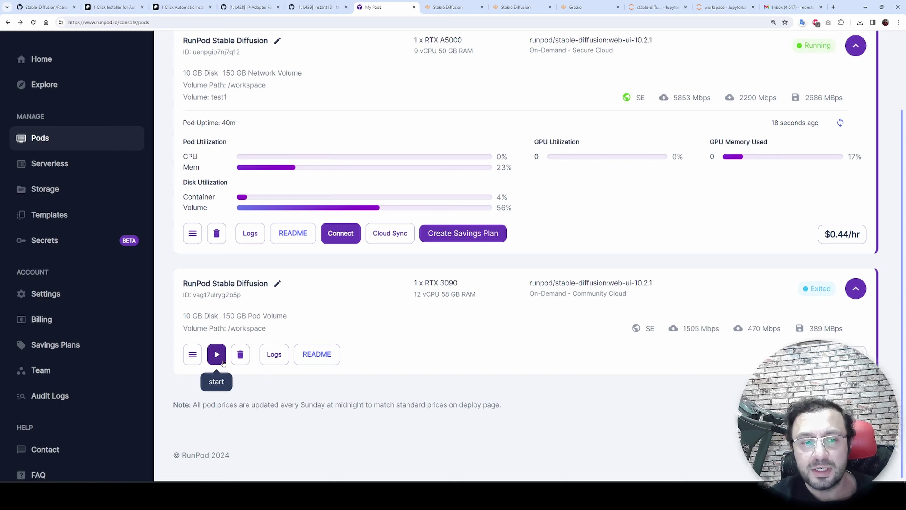
# - Bring up the start prompt for the stopped RTX 3090 pod and cancel it
pyautogui.click(223, 362)
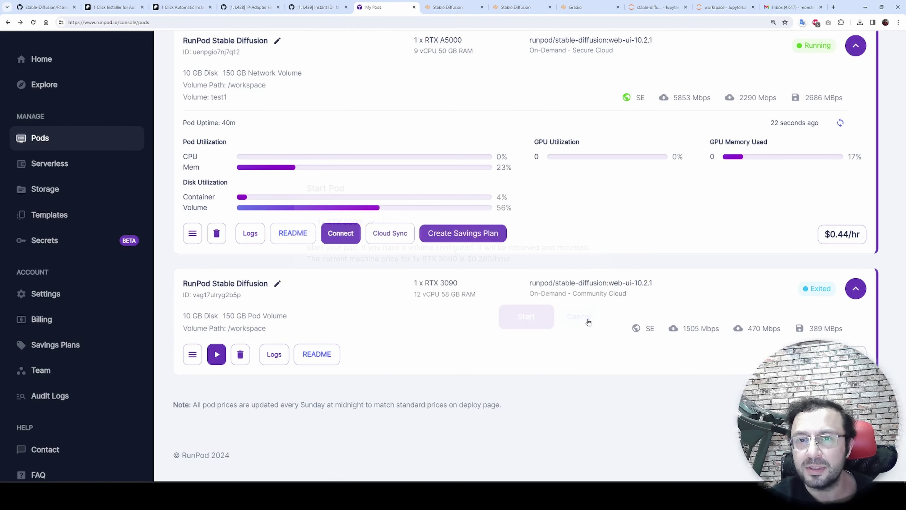
pyautogui.click(579, 316)
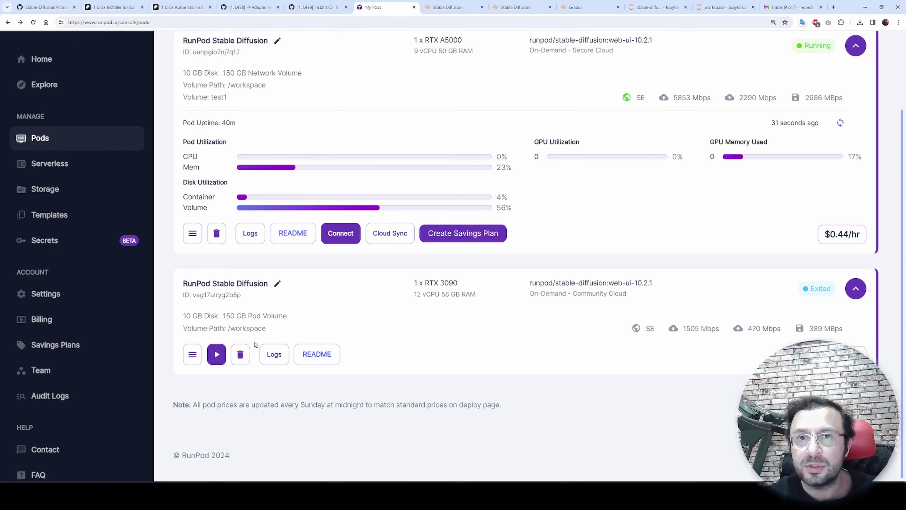
pyautogui.scroll(3, 255, 345)
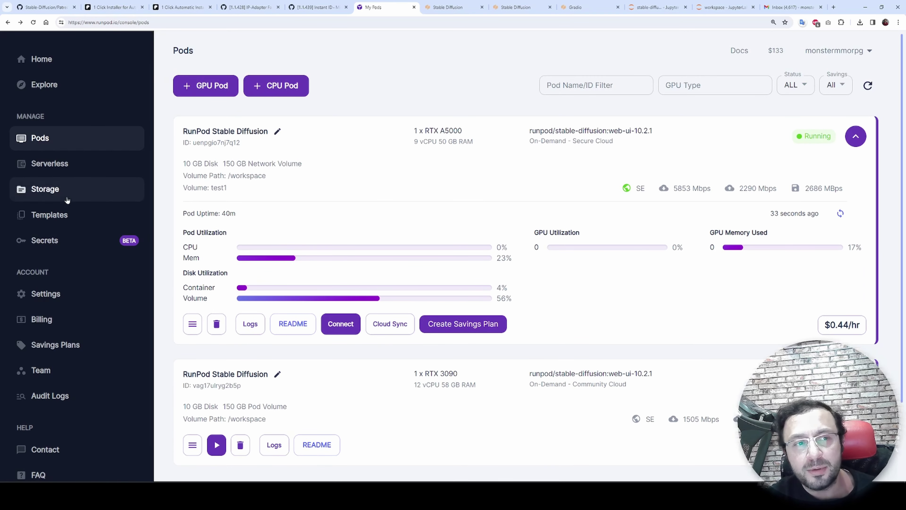
# - Terminate the RTX A5000 Secure Cloud pod that uses the test1 network volume
pyautogui.click(45, 188)
pyautogui.click(73, 140)
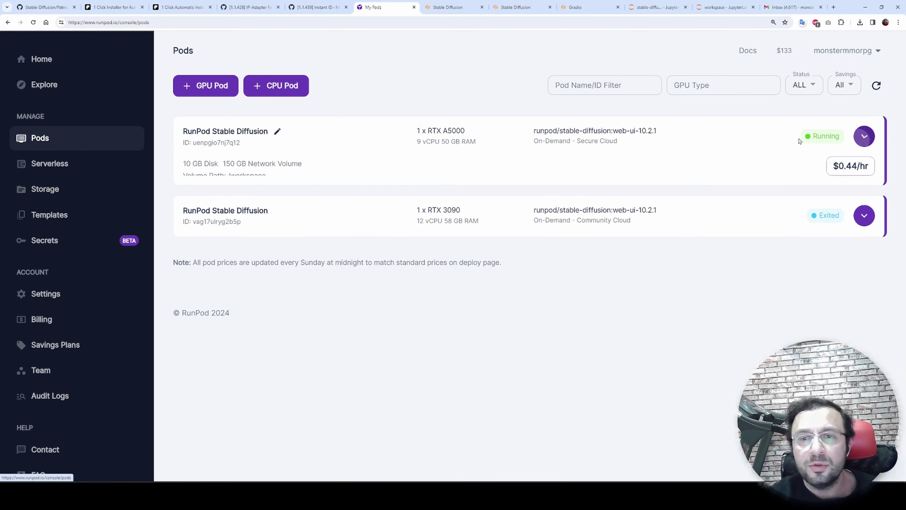
pyautogui.click(217, 324)
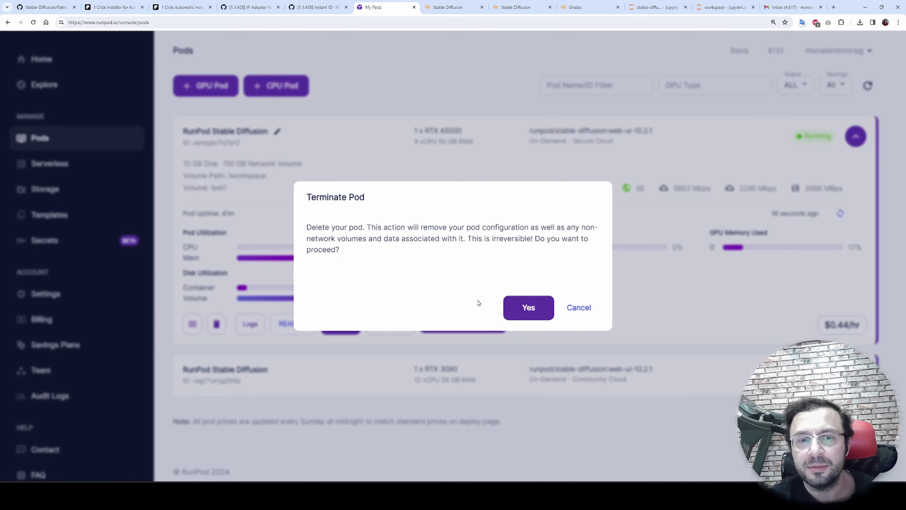
pyautogui.click(528, 309)
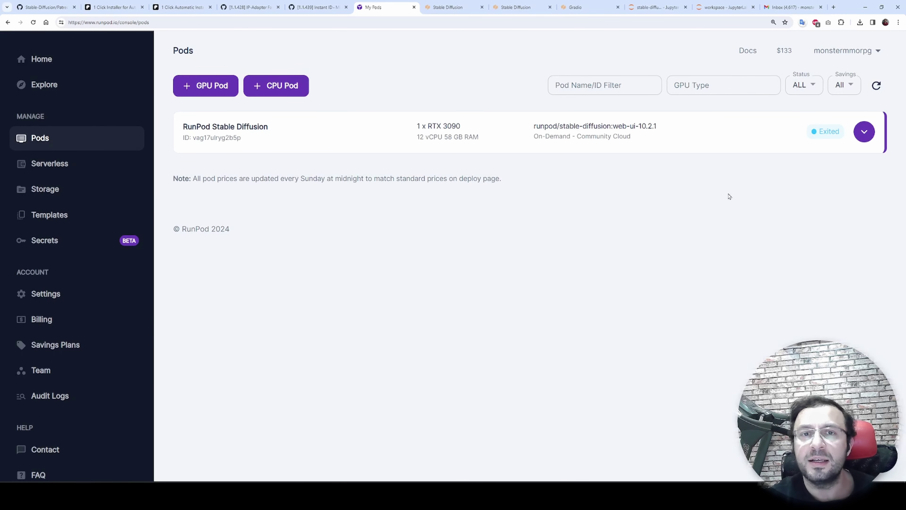
# - Deploy a 1x RTX A6000 On-Demand pod from the test1 network volume with the RunPod Stable Diffusion template
pyautogui.click(78, 189)
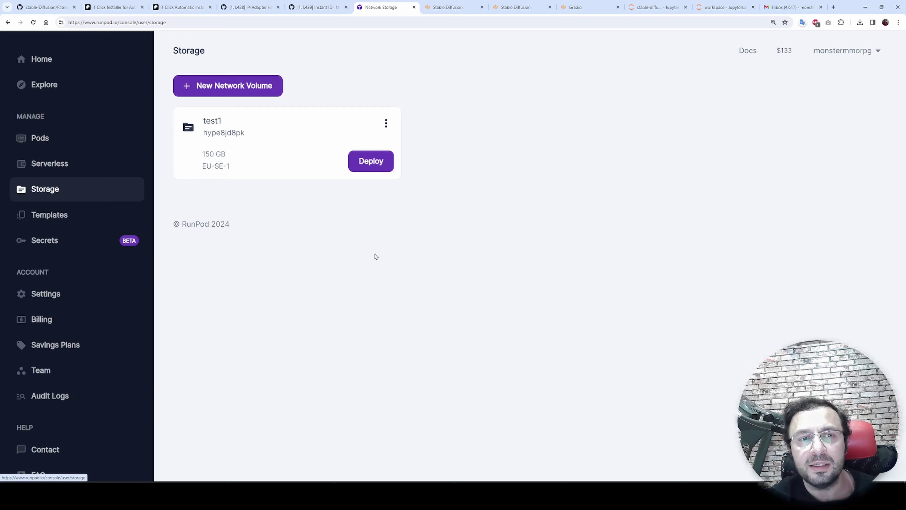
pyautogui.click(371, 161)
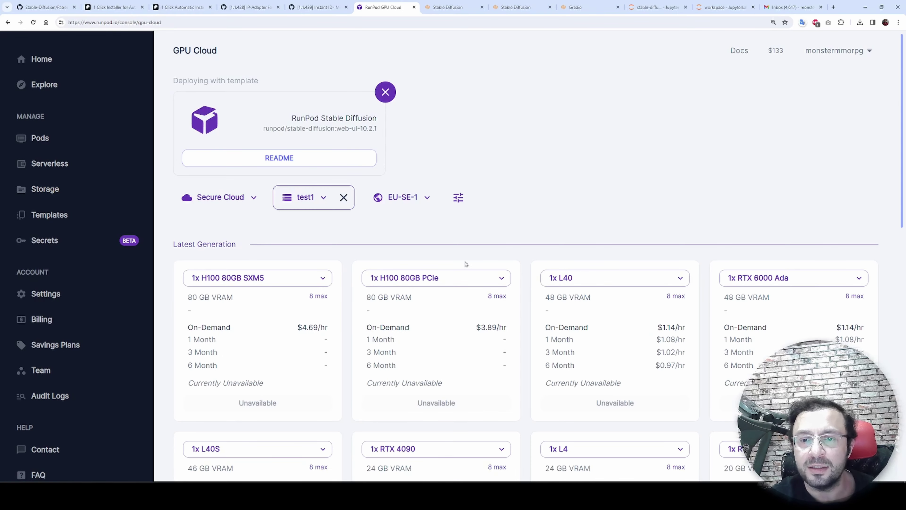
pyautogui.scroll(-7, 517, 313)
pyautogui.scroll(-4, 517, 314)
pyautogui.scroll(-2, 786, 177)
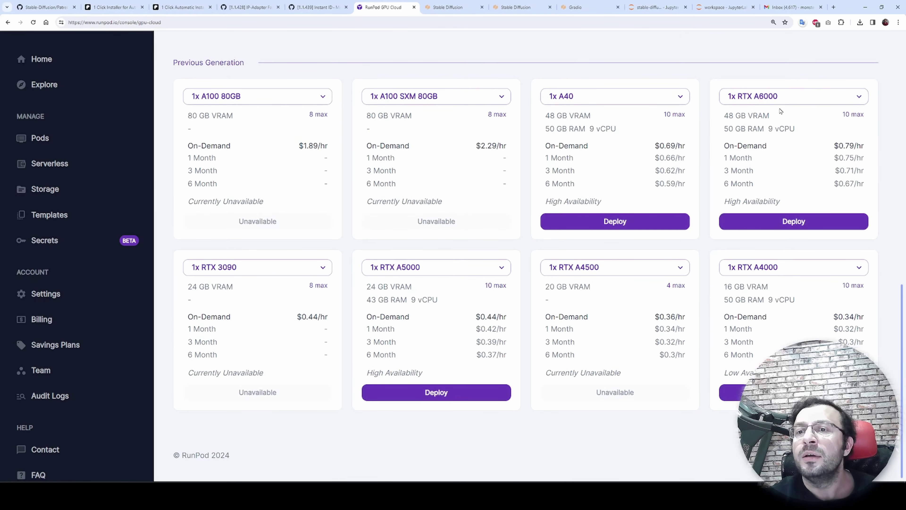
pyautogui.scroll(10, 594, 330)
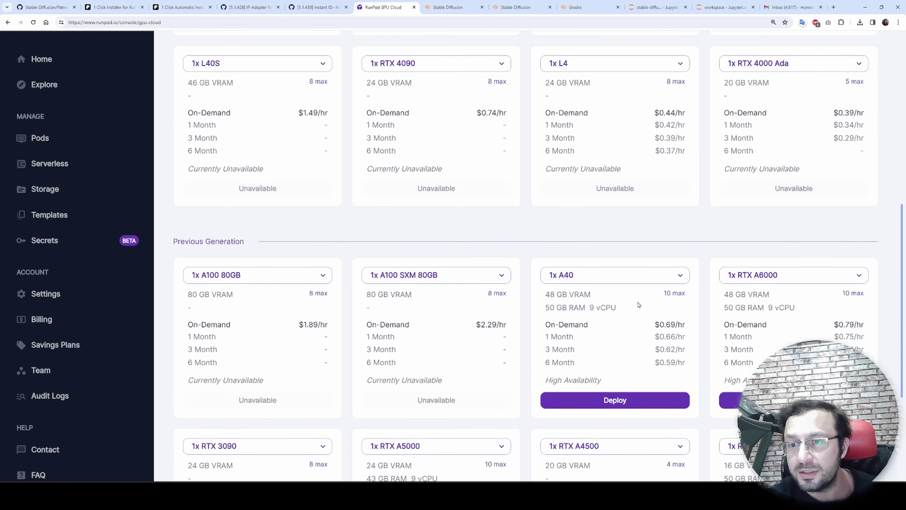
pyautogui.scroll(-10, 698, 241)
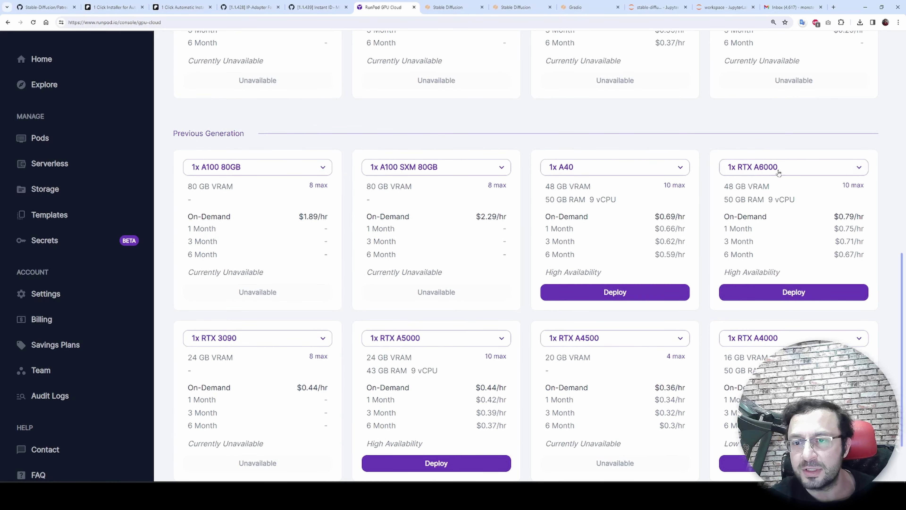
pyautogui.click(790, 291)
pyautogui.click(627, 269)
pyautogui.click(600, 198)
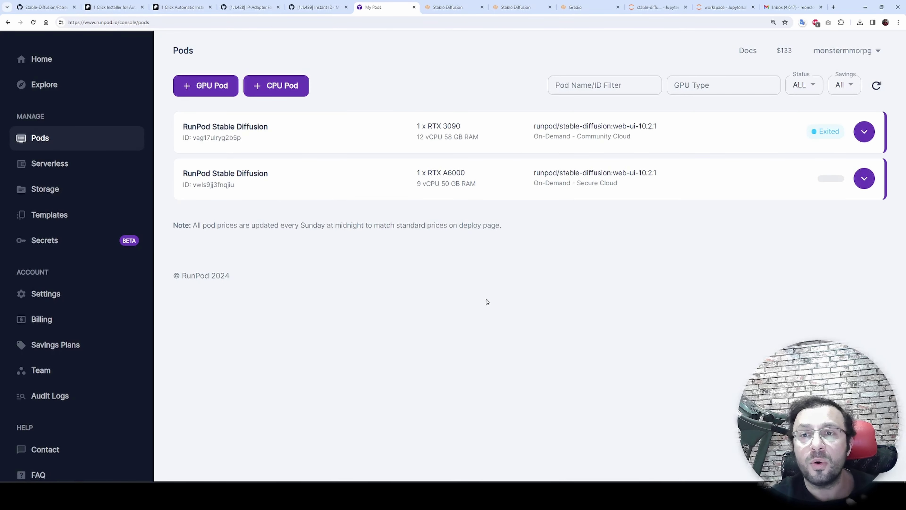
# - Terminate the stopped RTX 3090 Community Cloud pod
pyautogui.click(864, 131)
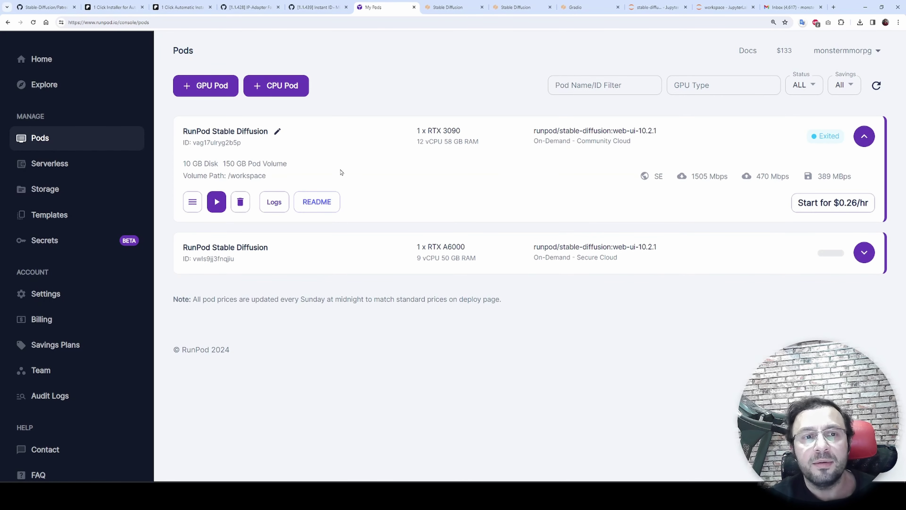
pyautogui.moveTo(676, 153); pyautogui.dragTo(516, 139)
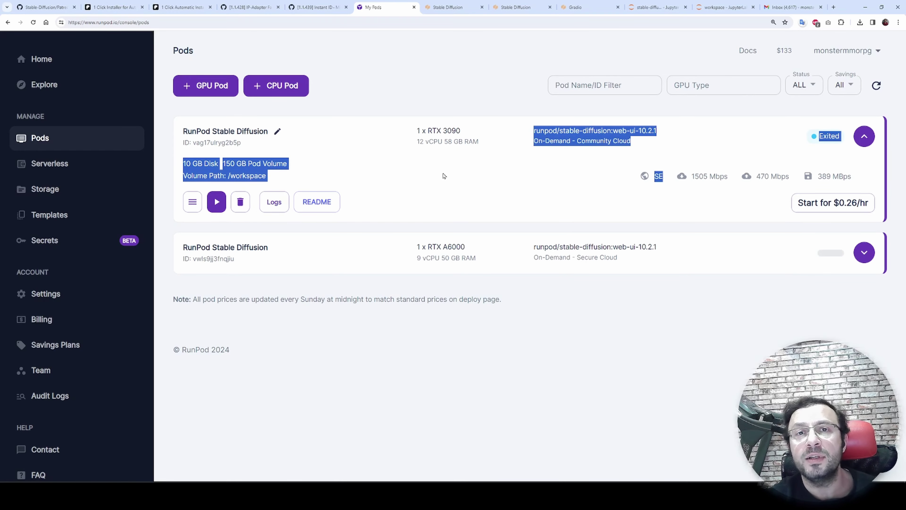
pyautogui.click(240, 202)
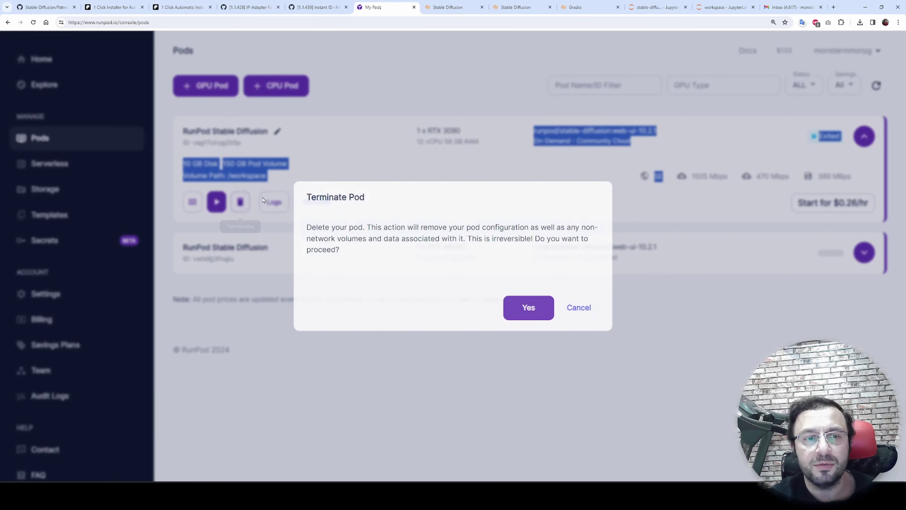
pyautogui.click(537, 306)
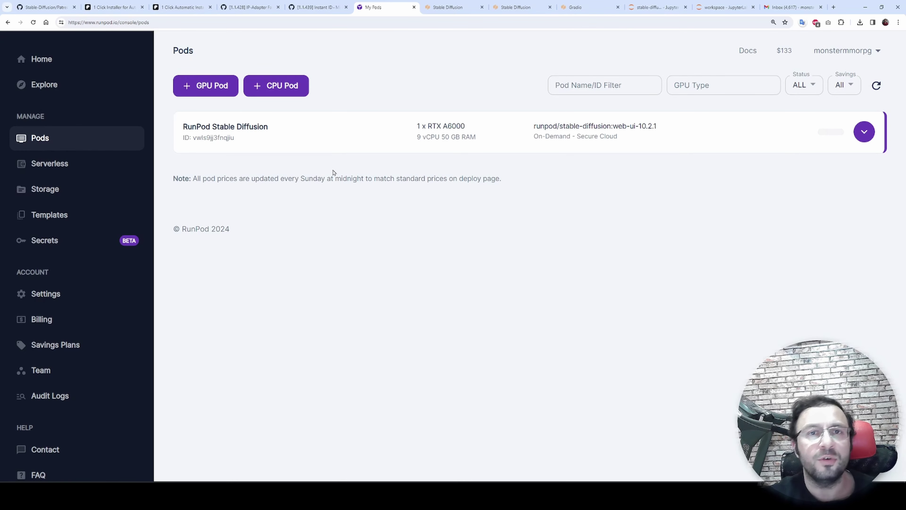
# - Check the RTX A6000 pod's startup and the network storage, and connect to the pod's Jupyter Lab on port 8888
pyautogui.click(803, 151)
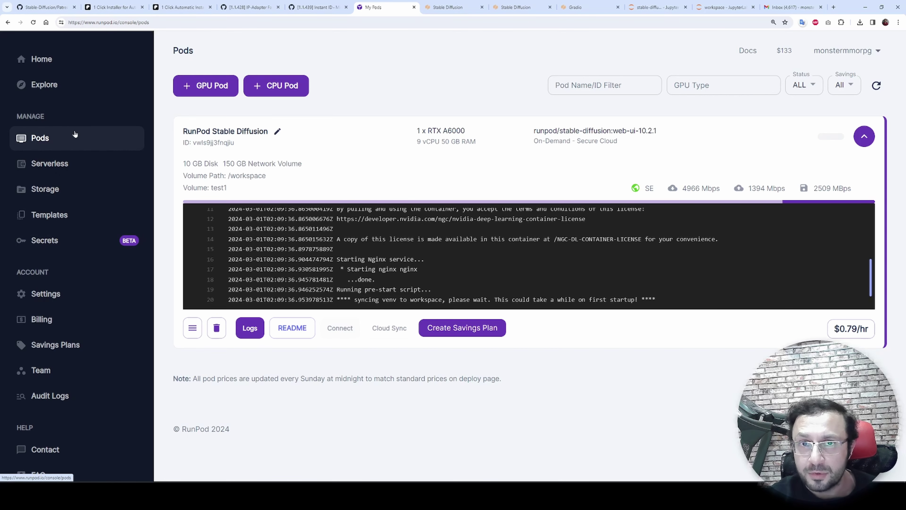
pyautogui.click(71, 194)
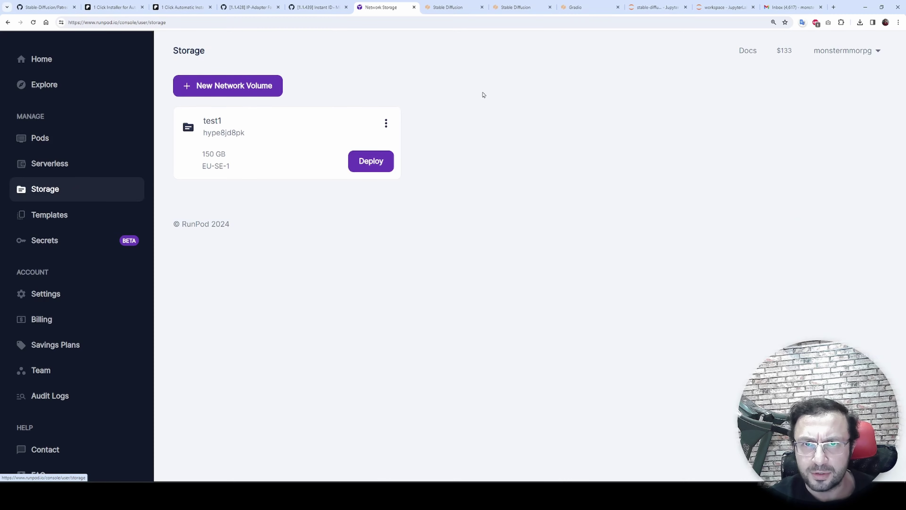
pyautogui.click(85, 137)
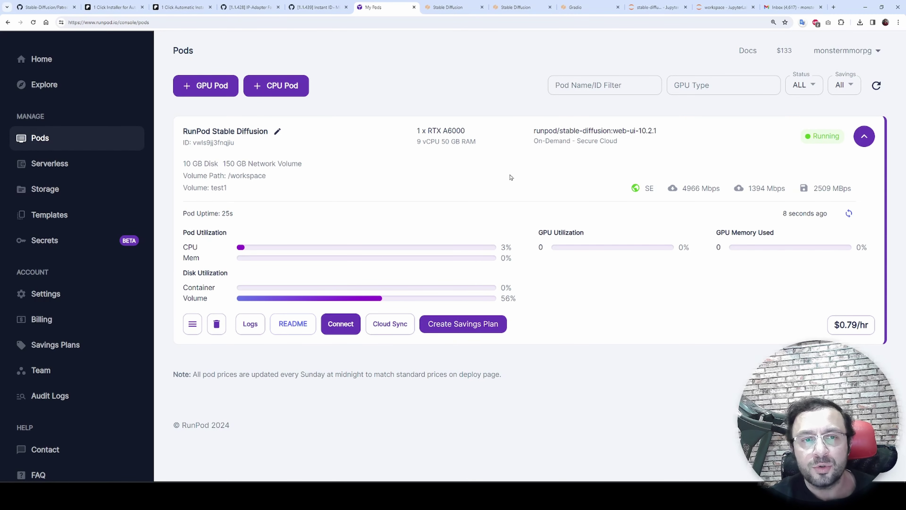
pyautogui.click(341, 323)
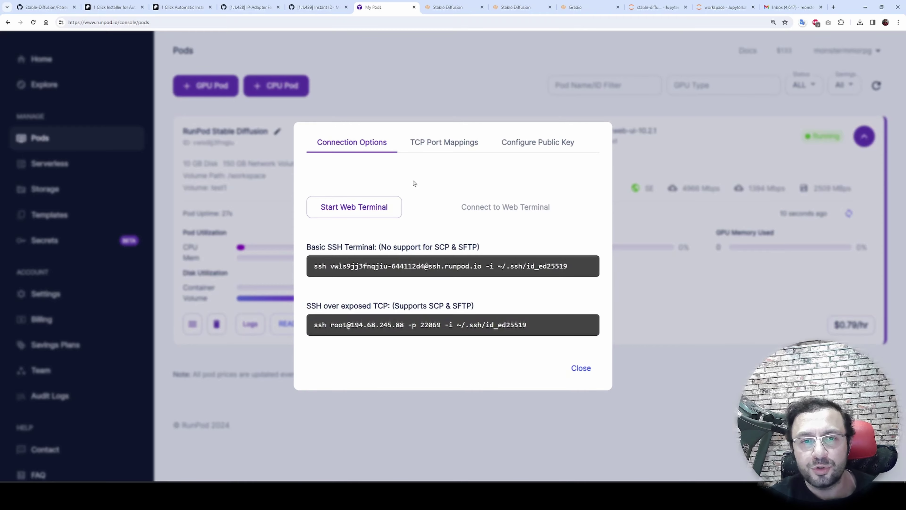
pyautogui.click(399, 183)
# - Switch to Notepad++ and highlight the web UI restart commands, fuser -k 3000/tcp through python relauncher.py, in runpod_instructions_READ.txt
pyautogui.hotkey('alt', 'Tab')
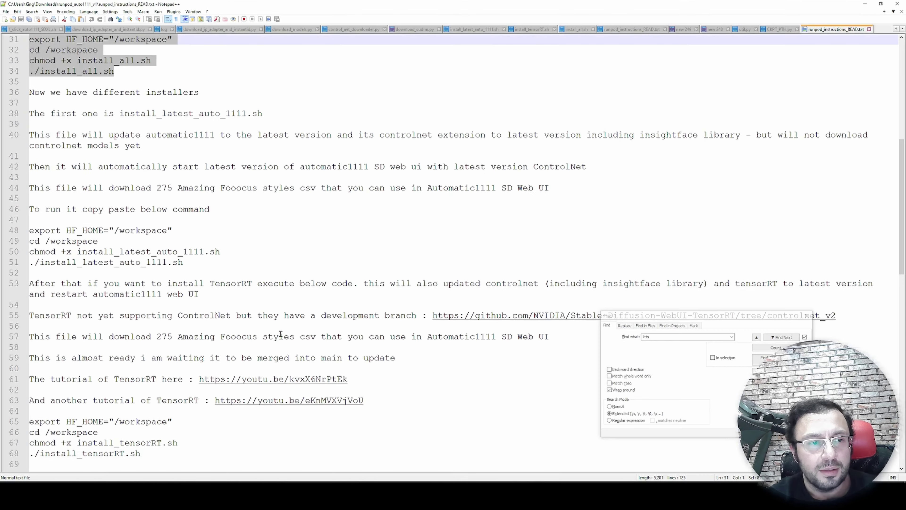
pyautogui.scroll(-18, 281, 334)
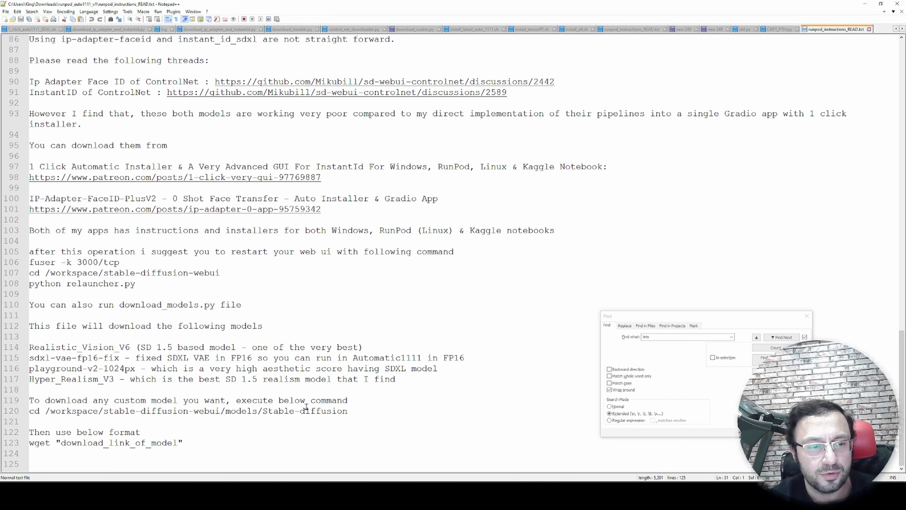
pyautogui.moveTo(147, 285); pyautogui.dragTo(19, 264)
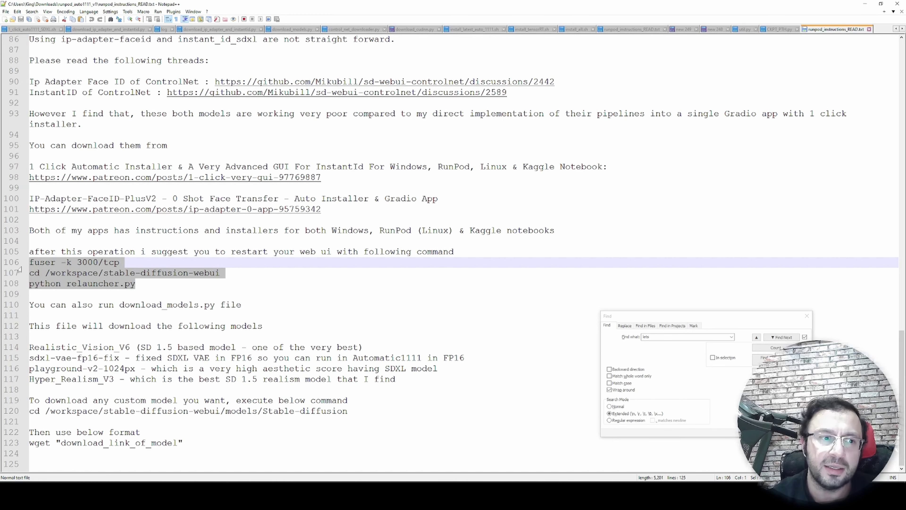
pyautogui.moveTo(147, 285); pyautogui.dragTo(22, 263)
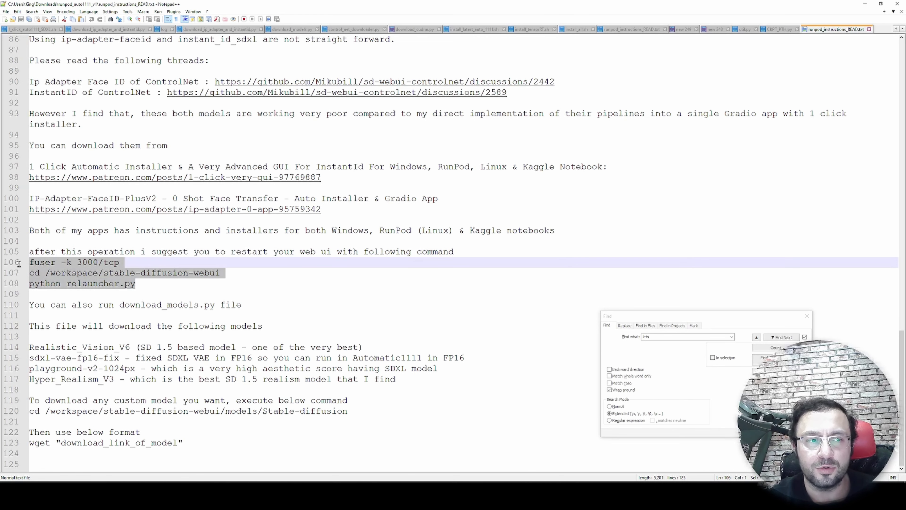
# - Return to the RunPod pods page, recheck the RTX A6000 pod's connection options and open its container logs
pyautogui.hotkey('alt', 'Tab')
pyautogui.click(341, 4)
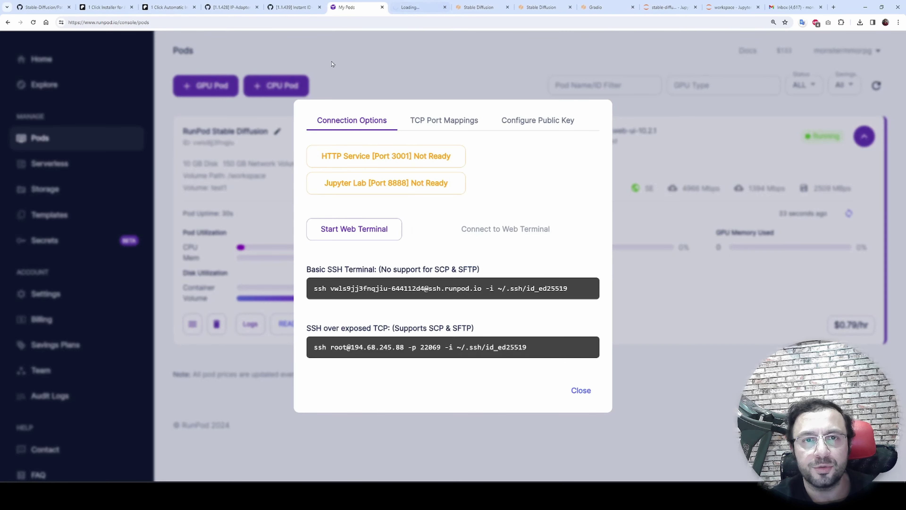
pyautogui.click(584, 390)
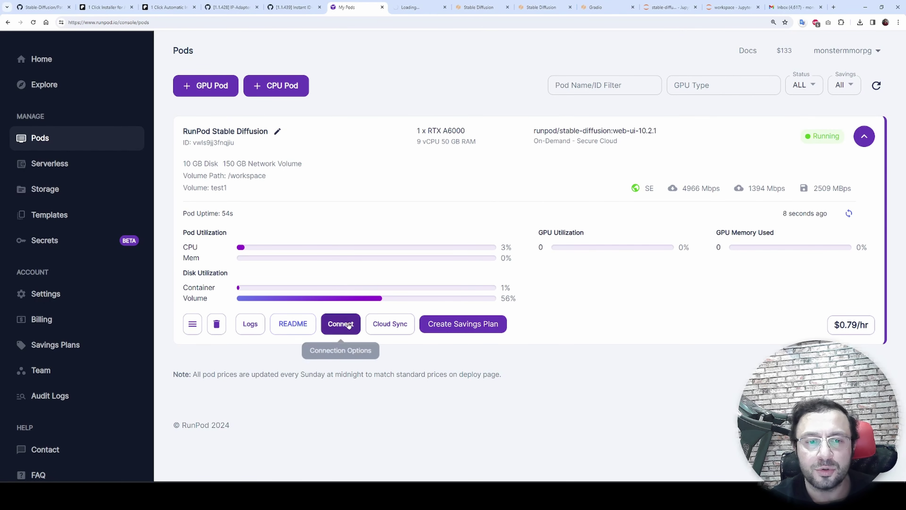
pyautogui.click(341, 323)
pyautogui.click(269, 302)
pyautogui.click(251, 324)
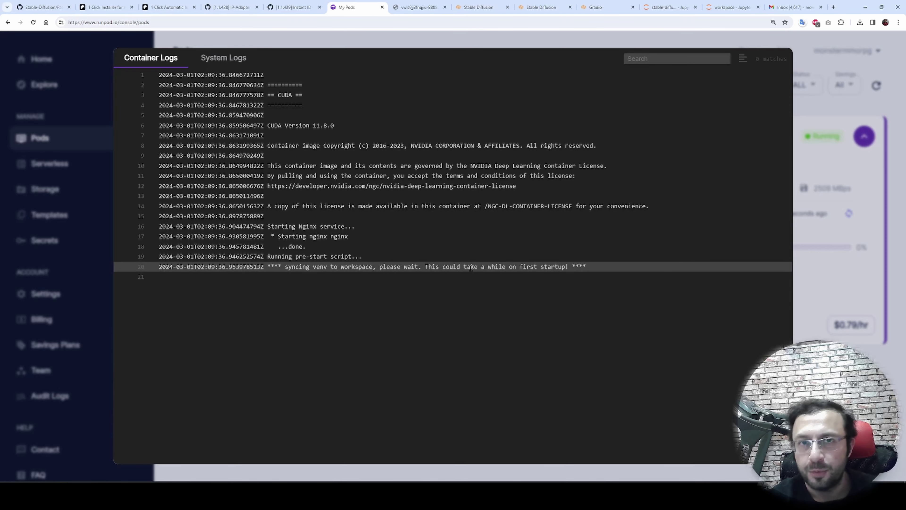
# - Close the container logs, recheck the RTX A6000 pod's connection options and open Jupyter Lab on port 8888
pyautogui.press('Escape')
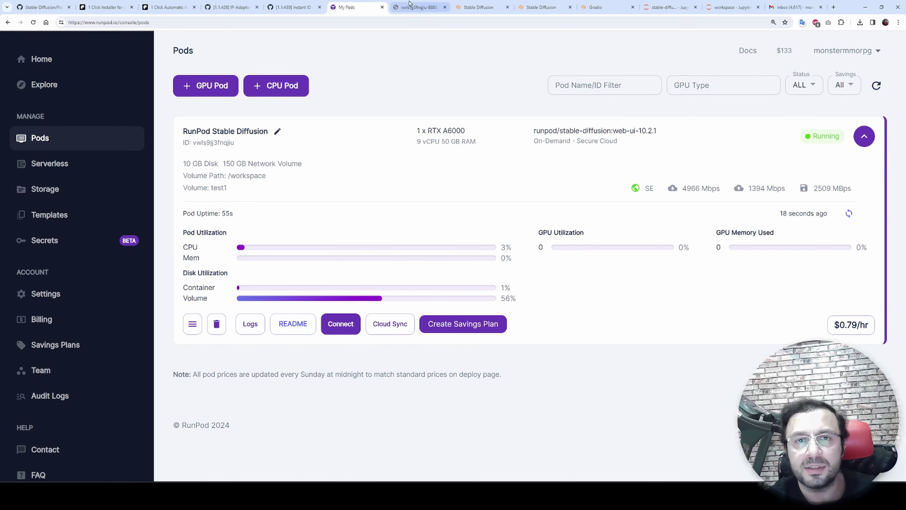
pyautogui.click(418, 8)
pyautogui.click(356, 7)
pyautogui.click(348, 335)
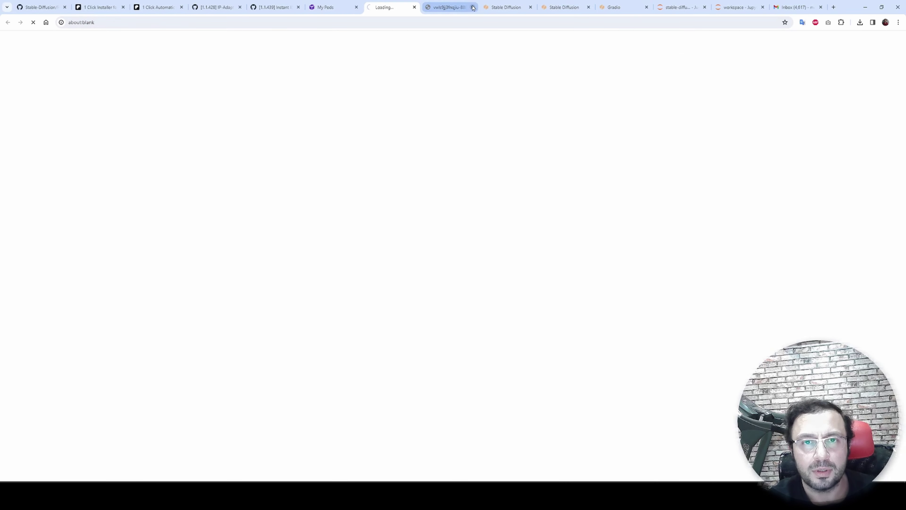
pyautogui.click(471, 7)
pyautogui.hotkey('ctrl', 'shift', 'Tab')
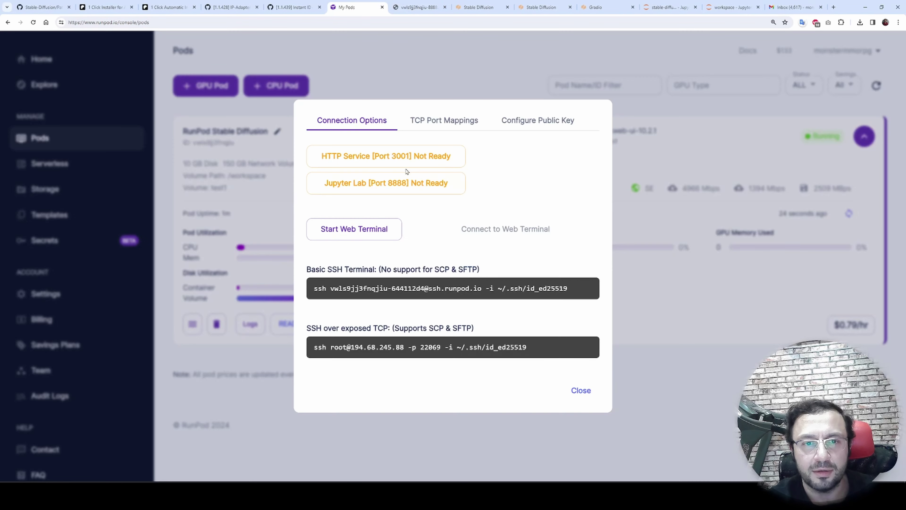
pyautogui.click(407, 179)
pyautogui.hotkey('ctrl', 'shift', 'Tab')
pyautogui.press('Escape')
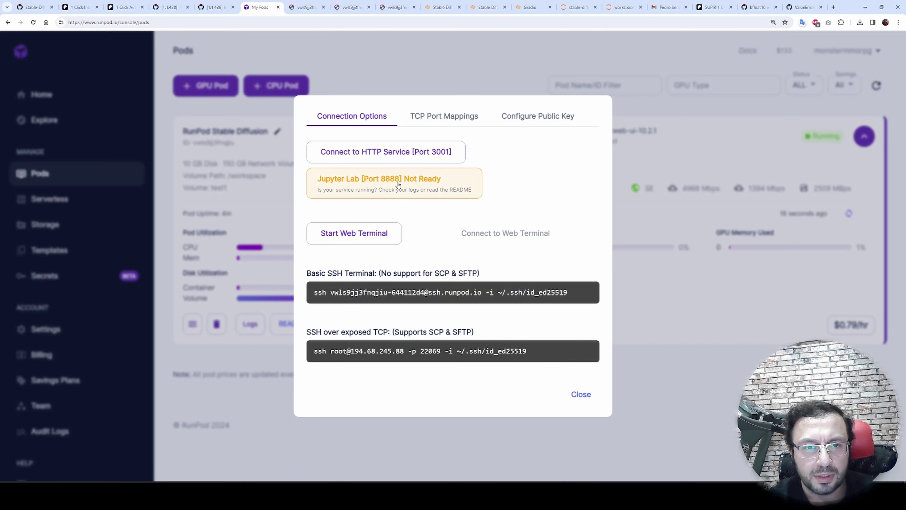
pyautogui.click(386, 184)
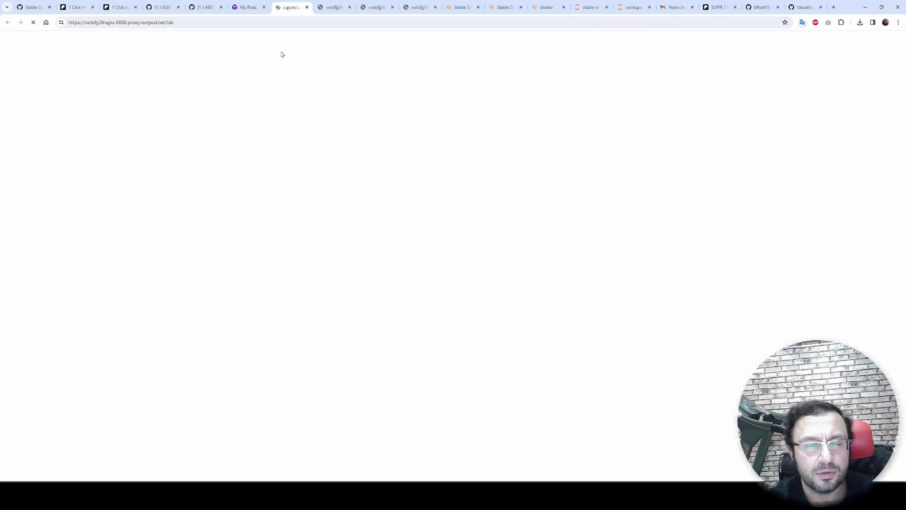
# - Check the RTX A6000 pod's GPU memory usage on the RunPod pods page while Jupyter Lab loads
pyautogui.hotkey('ctrl', 'shift', 'Tab')
pyautogui.press('Escape')
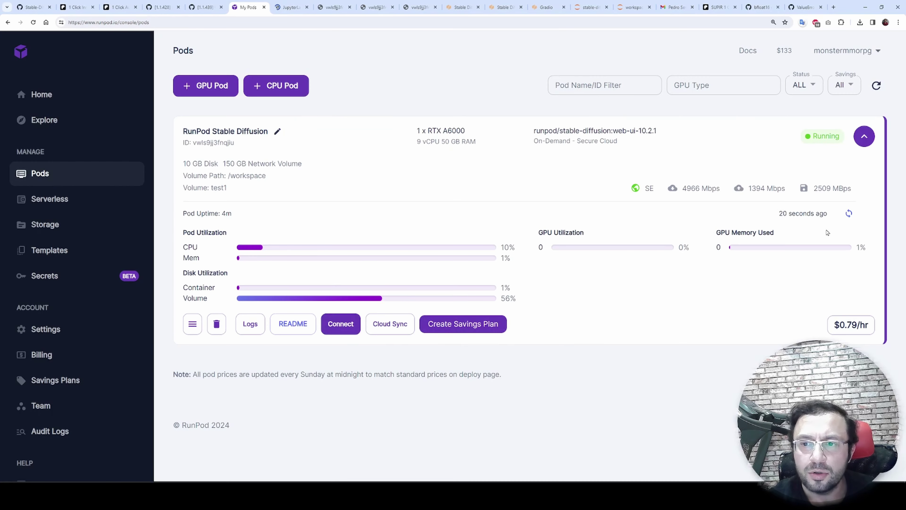
pyautogui.moveTo(869, 249); pyautogui.dragTo(853, 254)
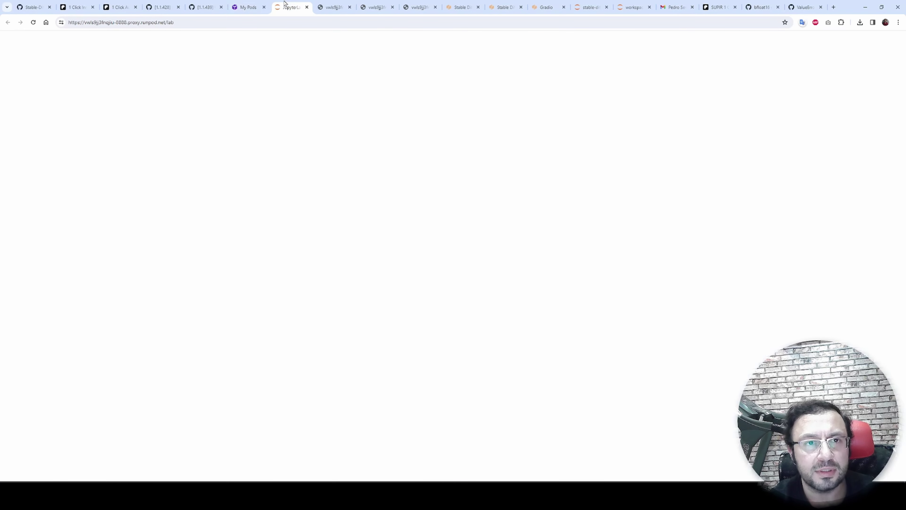
pyautogui.click(291, 7)
pyautogui.click(249, 7)
pyautogui.click(863, 249)
pyautogui.moveTo(863, 249); pyautogui.dragTo(851, 251)
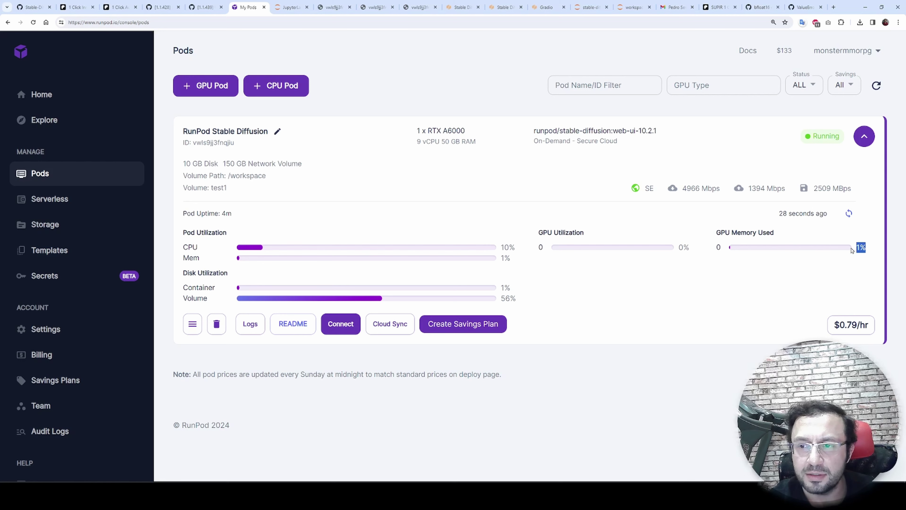
pyautogui.click(293, 2)
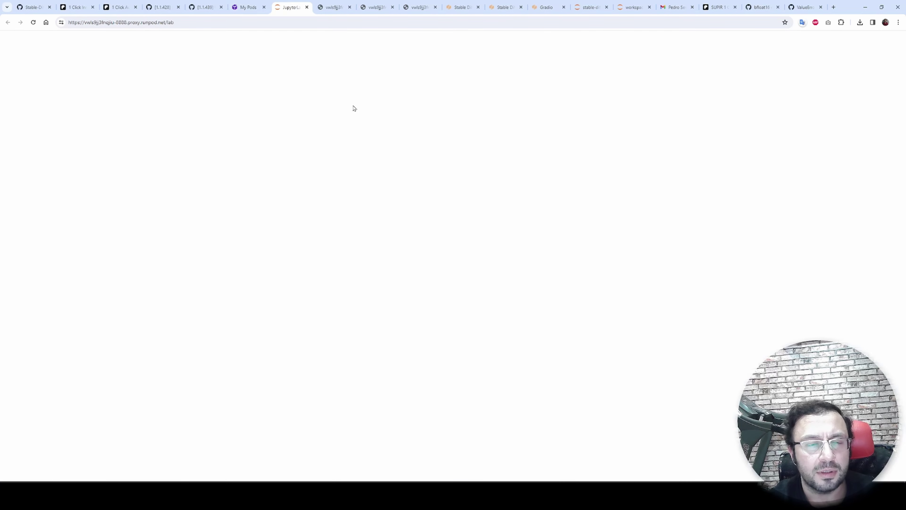
# - Copy the web UI restart commands, fuser -k 3000/tcp through python relauncher.py, from runpod_instructions_READ.txt in Notepad++
pyautogui.hotkey('alt', 'Tab')
pyautogui.click(119, 355)
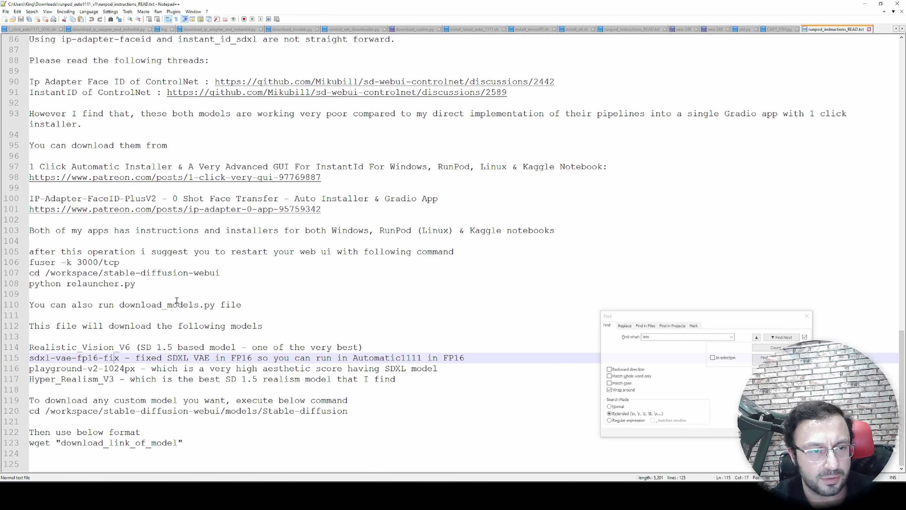
pyautogui.moveTo(174, 285); pyautogui.dragTo(15, 264)
pyautogui.hotkey('ctrl', 'c')
# - Run the copied restart commands in a new Jupyter Lab terminal and enlarge the page to 150%
pyautogui.hotkey('alt', 'Tab')
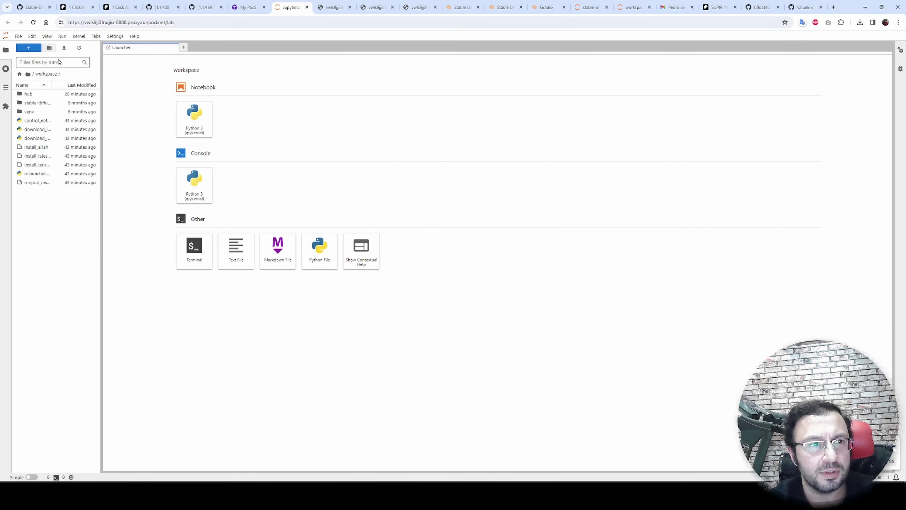
pyautogui.click(189, 248)
pyautogui.hotkey('ctrl', 'v')
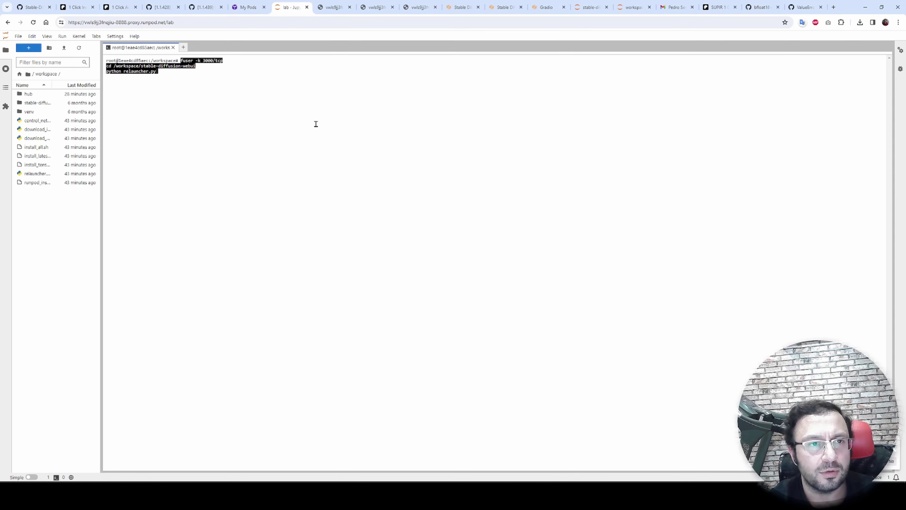
pyautogui.moveTo(237, 138); pyautogui.dragTo(126, 87)
pyautogui.hotkey('ctrl', '+')
pyautogui.hotkey('ctrl', '+')
pyautogui.hotkey('ctrl', '+')
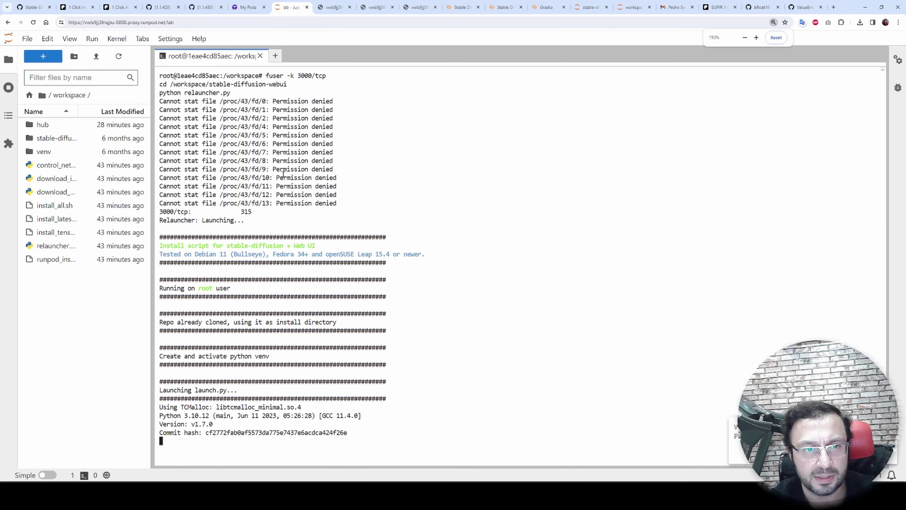
# - Examine the web UI startup output in the terminal, including the version lines, launch arguments and local URL
pyautogui.moveTo(352, 203); pyautogui.dragTo(159, 153)
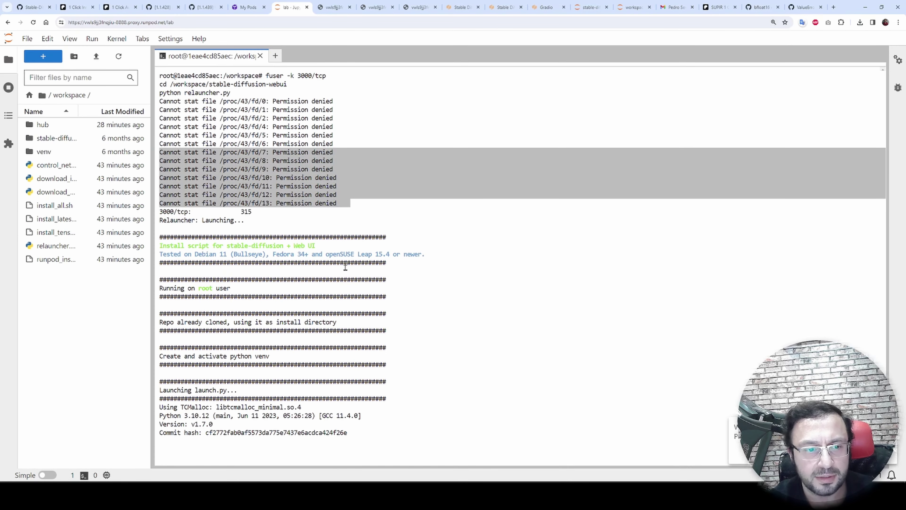
pyautogui.moveTo(361, 435); pyautogui.dragTo(177, 415)
pyautogui.click(420, 400)
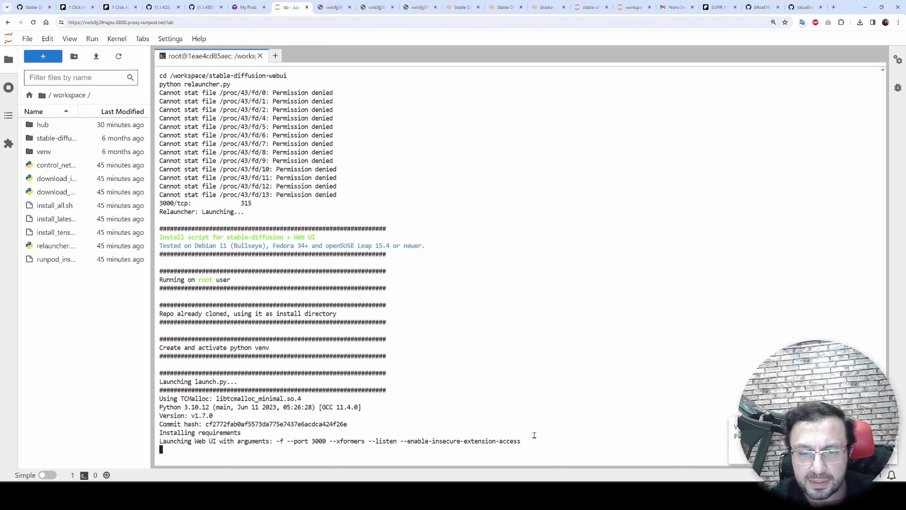
pyautogui.moveTo(535, 442); pyautogui.dragTo(261, 440)
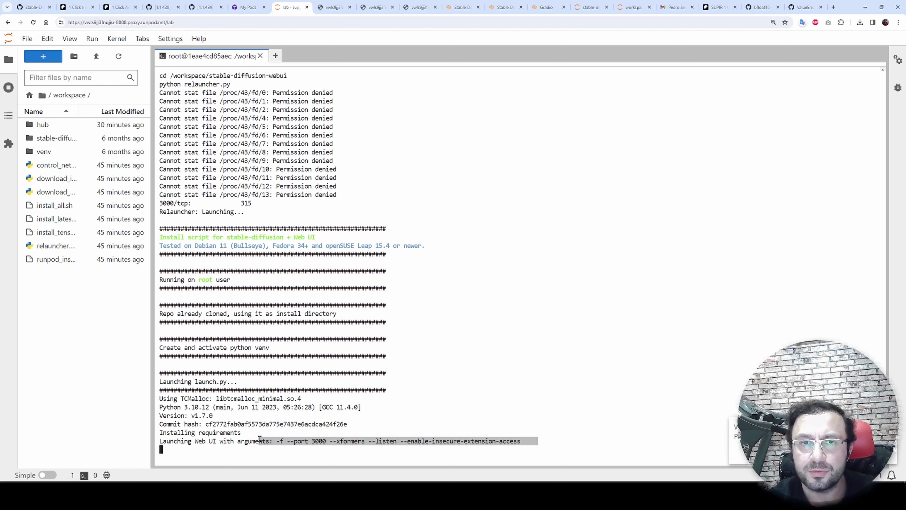
pyautogui.moveTo(259, 438); pyautogui.dragTo(250, 440)
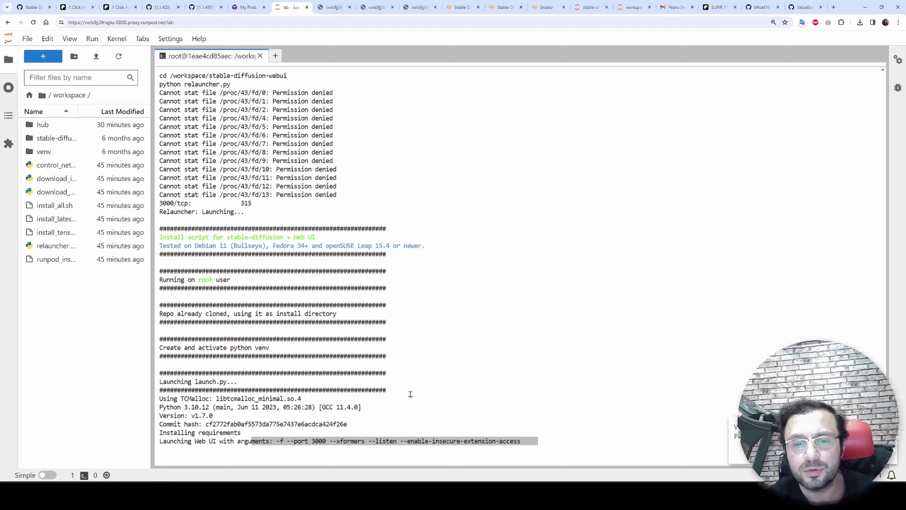
pyautogui.click(441, 401)
pyautogui.moveTo(522, 442); pyautogui.dragTo(387, 442)
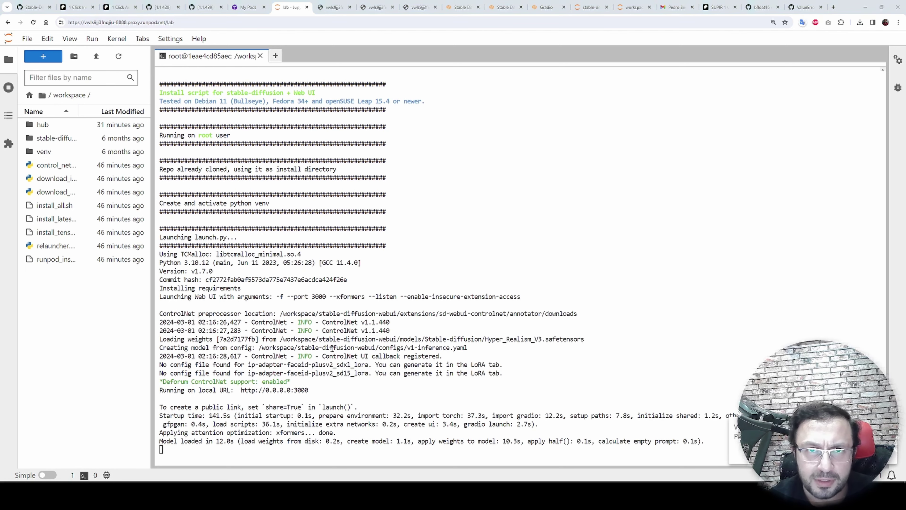
pyautogui.moveTo(322, 389); pyautogui.dragTo(198, 390)
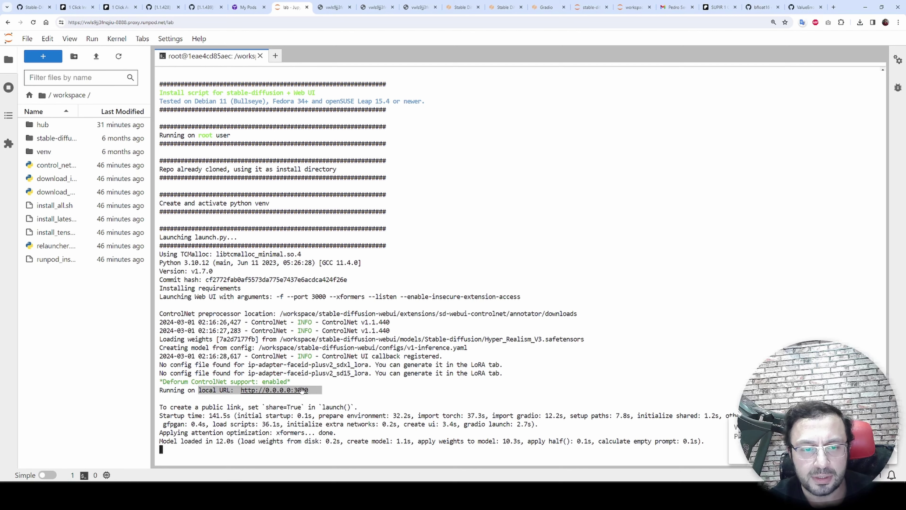
# - Connect to the RTX A6000 pod's HTTP service on port 3001 from the RunPod pods page
pyautogui.click(248, 7)
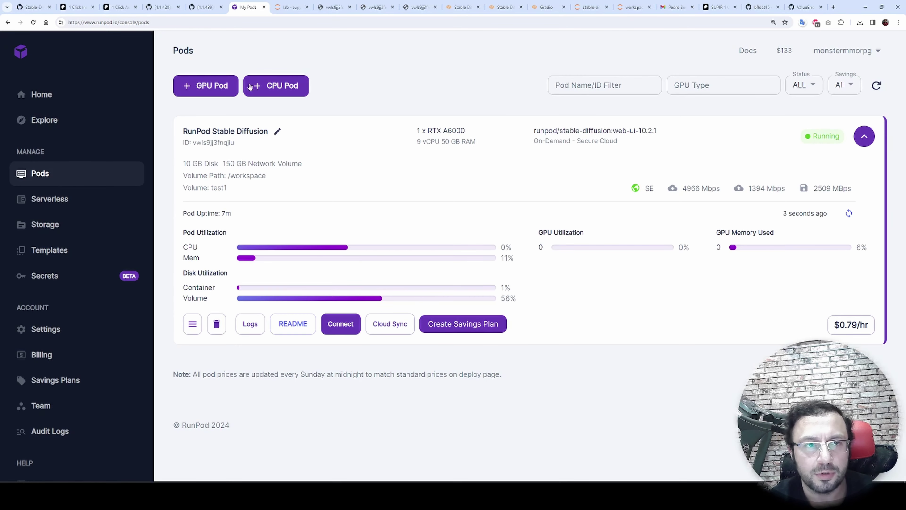
pyautogui.click(341, 323)
pyautogui.click(383, 151)
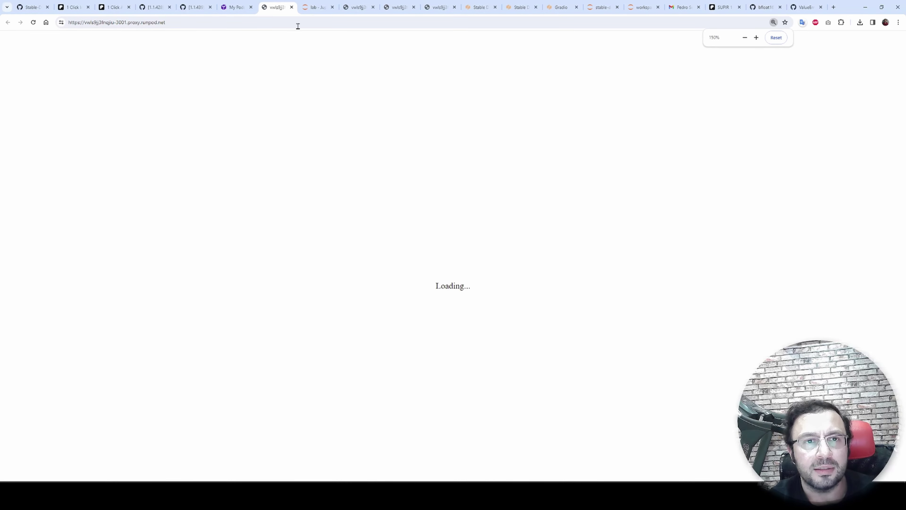
# - Open webui-user.sh from the stable-diffusion-webui folder in Jupyter Lab and append --share to COMMANDLINE_ARGS
pyautogui.click(315, 7)
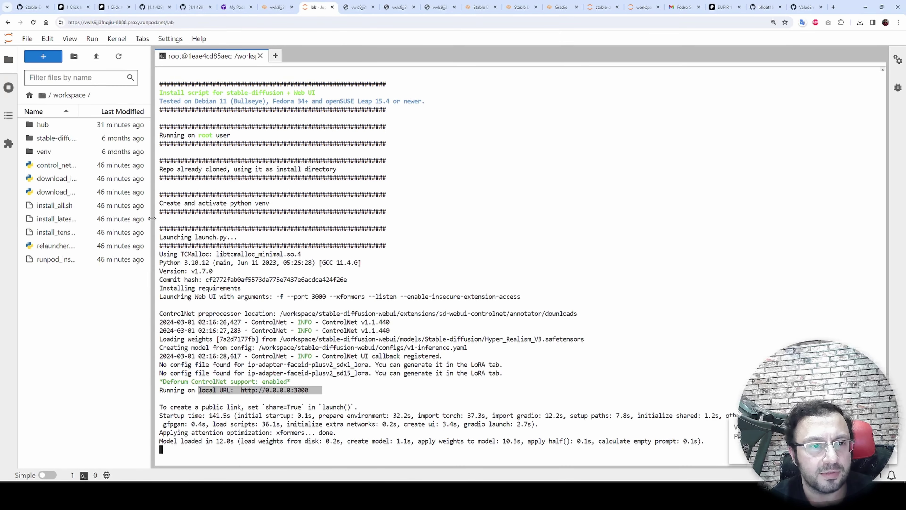
pyautogui.moveTo(151, 219); pyautogui.dragTo(221, 219)
pyautogui.doubleClick(80, 139)
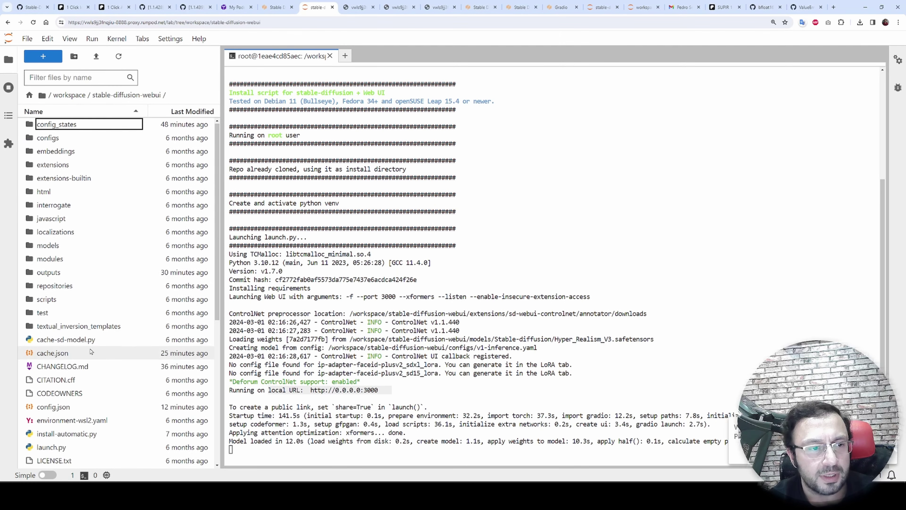
pyautogui.scroll(-7, 102, 339)
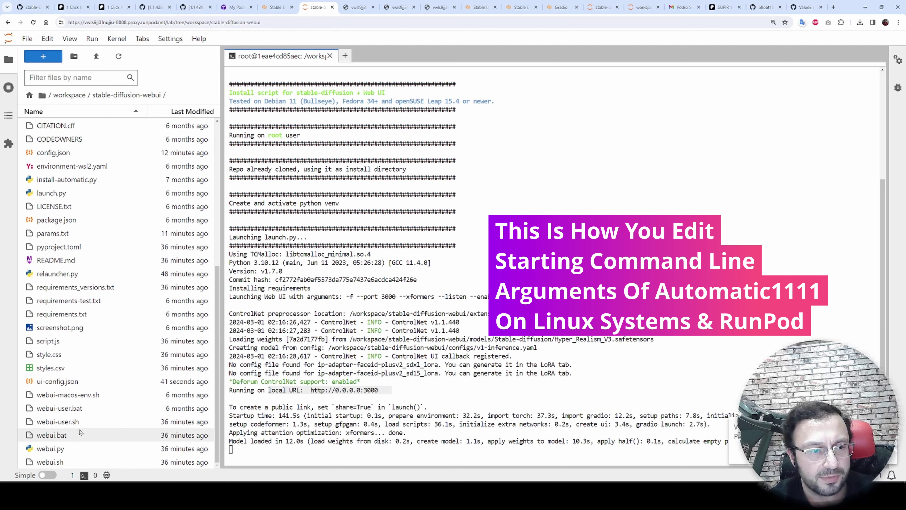
pyautogui.doubleClick(70, 424)
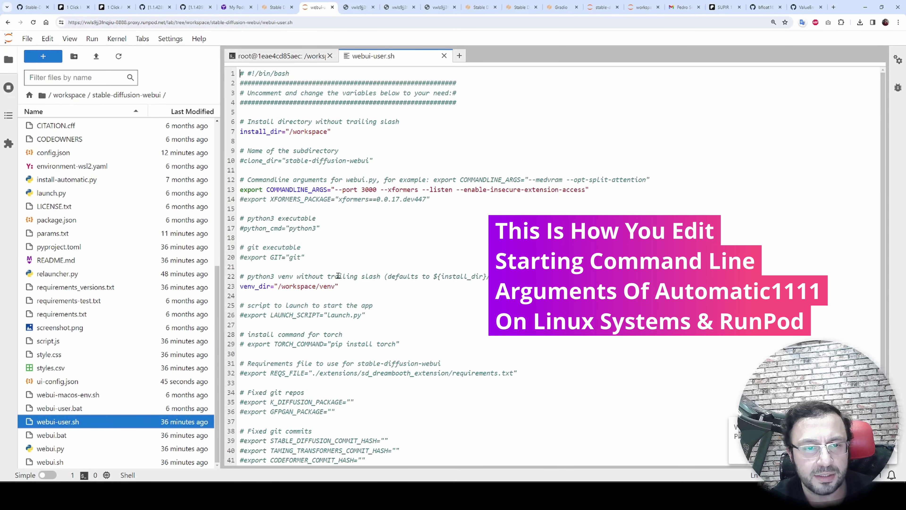
pyautogui.click(621, 182)
pyautogui.press('Left')
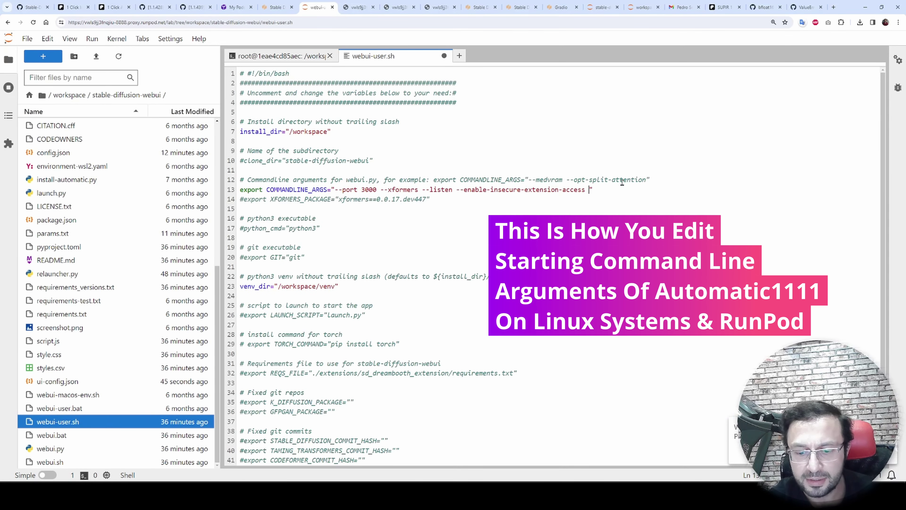
pyautogui.write('--share')
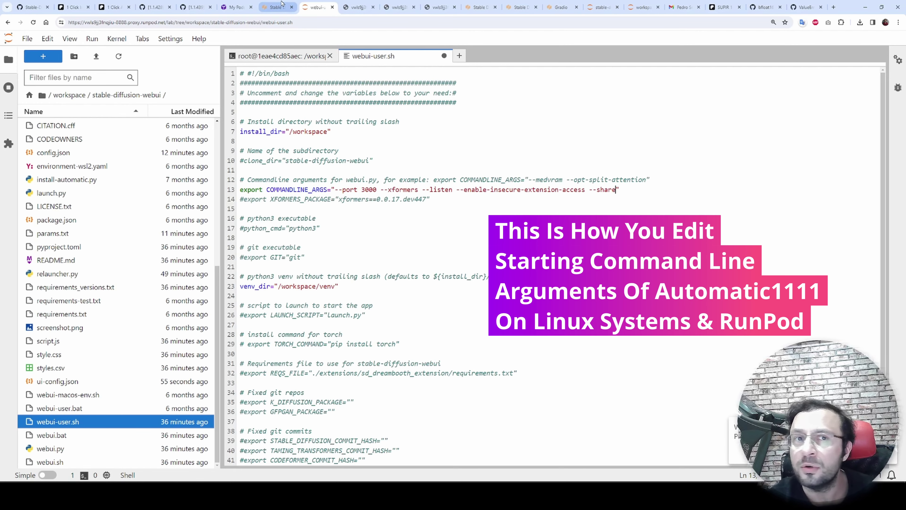
# - Switch to the Stable Diffusion web UI and check the checkpoint selection and the txt2img settings
pyautogui.click(277, 7)
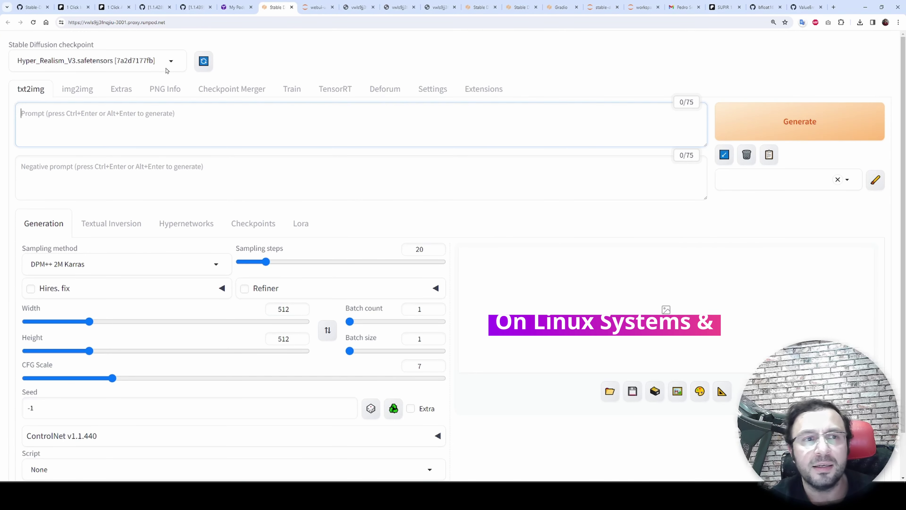
pyautogui.click(164, 60)
pyautogui.click(135, 100)
pyautogui.scroll(-1, 229, 62)
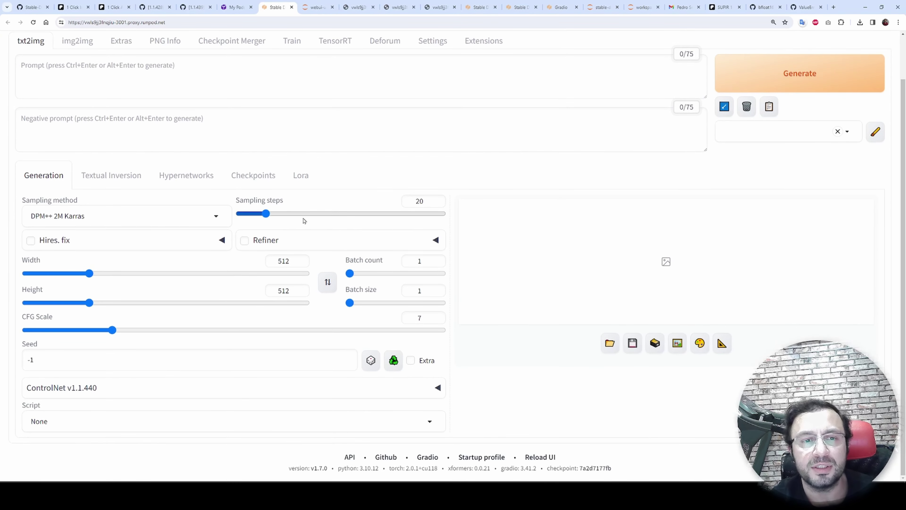
# - Return to the RunPod pods page and terminate the running RTX A6000 pod
pyautogui.click(237, 7)
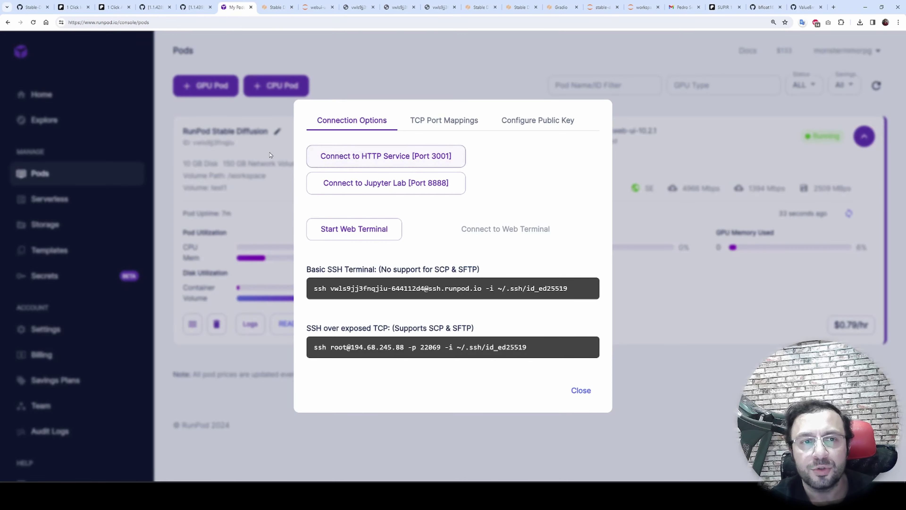
pyautogui.press('Escape')
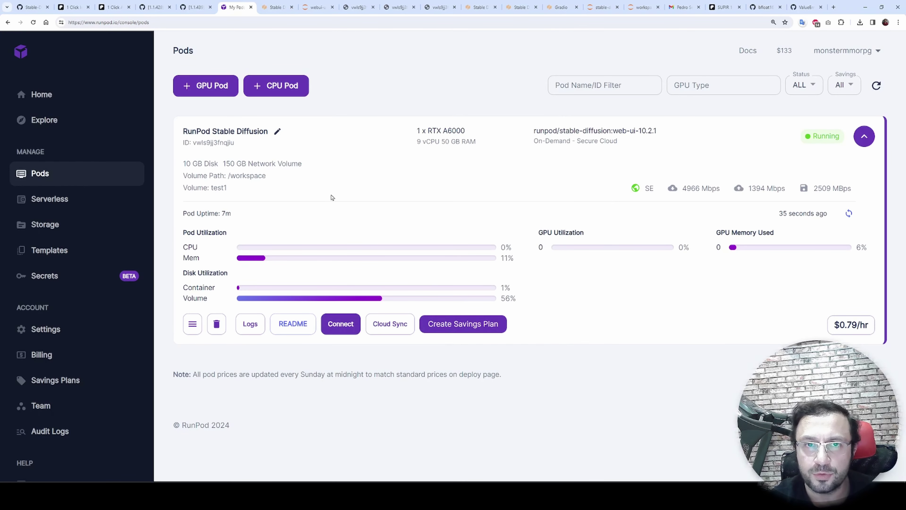
pyautogui.click(217, 323)
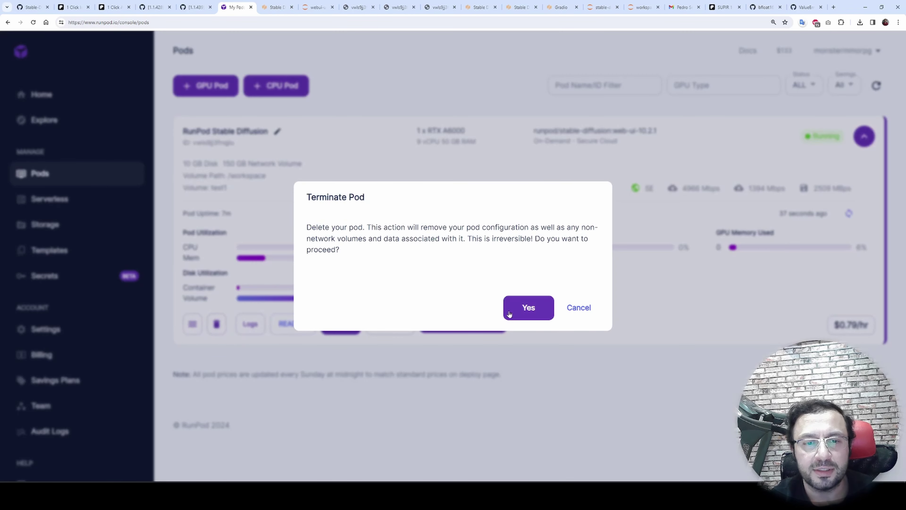
pyautogui.click(527, 308)
# - Review the test1 network volume on the Storage page and its deployment option
pyautogui.click(69, 229)
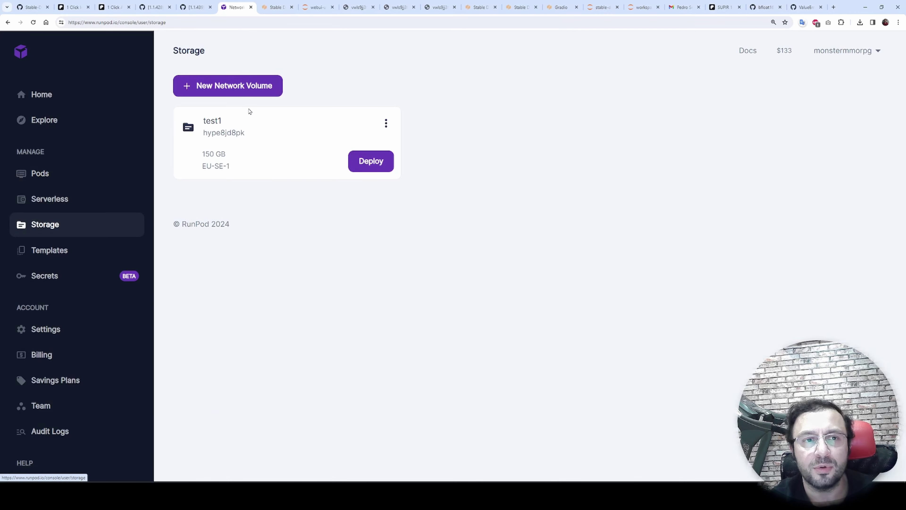
pyautogui.click(362, 158)
pyautogui.click(70, 220)
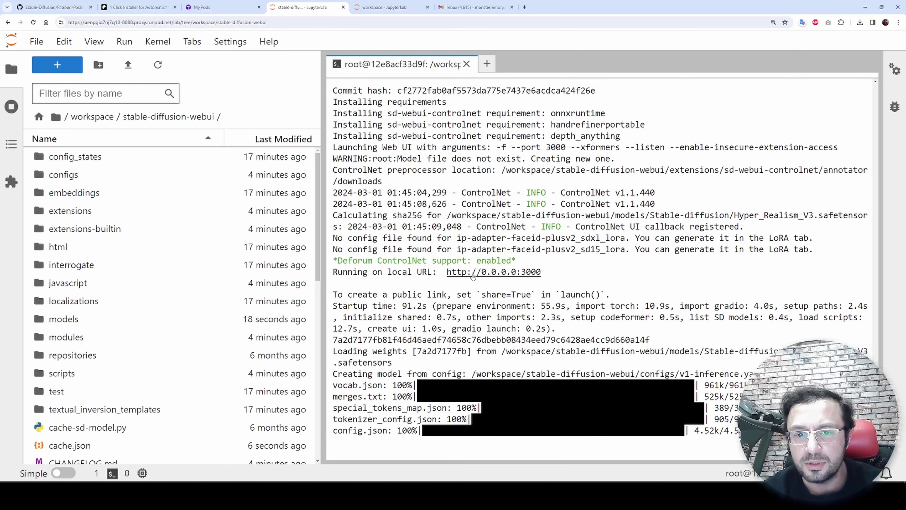
# - On the RunPod pods page, expand the running pods and connect to the RTX A5000 pod's HTTP service on port 3001
pyautogui.click(212, 6)
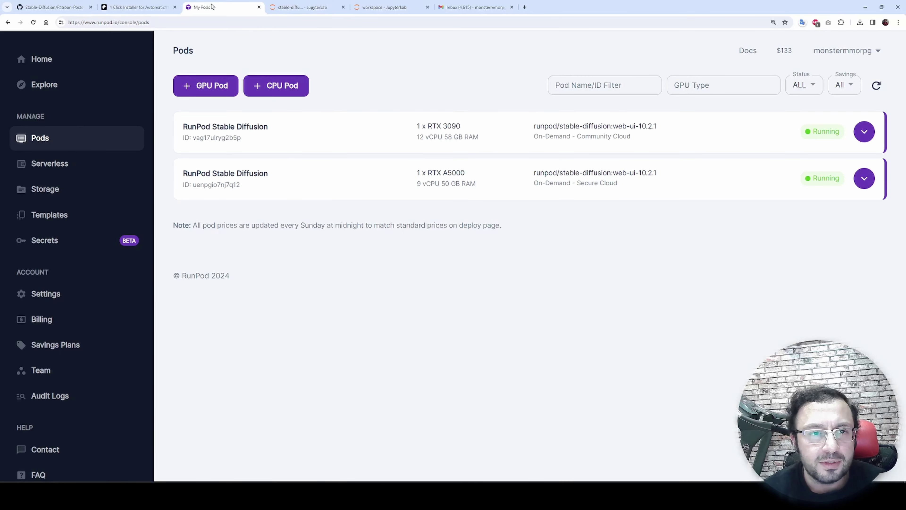
pyautogui.click(865, 133)
pyautogui.click(856, 365)
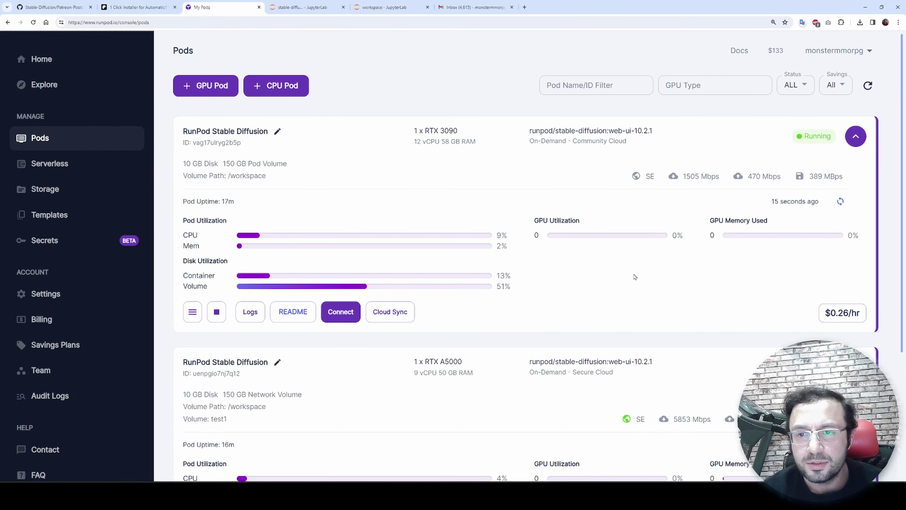
pyautogui.scroll(-5, 500, 357)
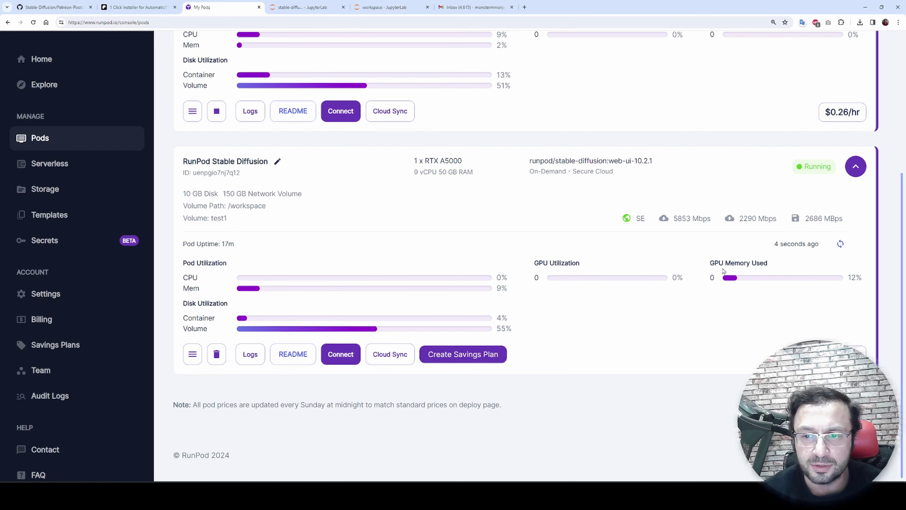
pyautogui.click(341, 355)
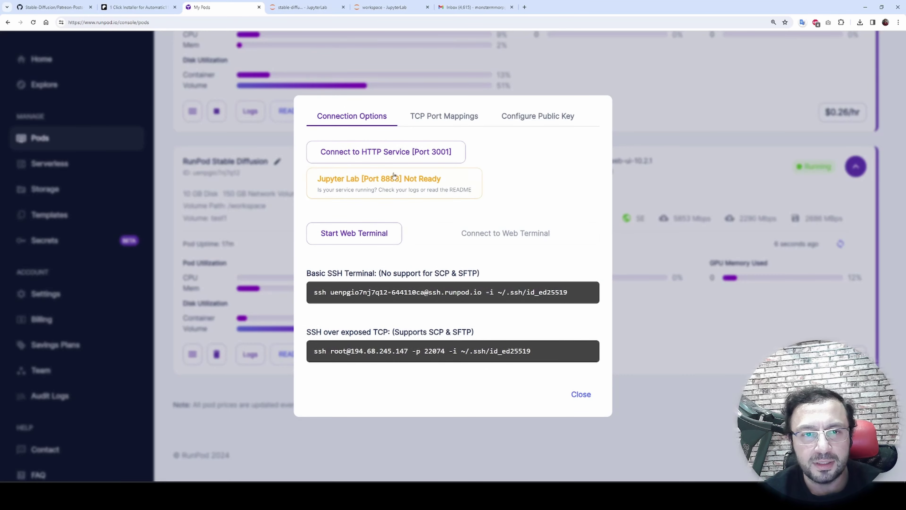
pyautogui.click(363, 155)
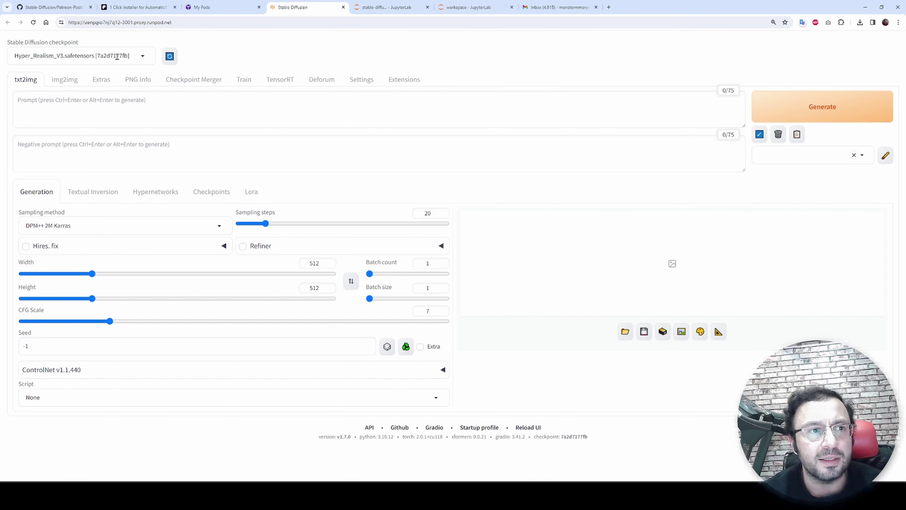
# - Check the checkpoint selection, the prompt field and the TensorRT extension page in the Stable Diffusion web UI
pyautogui.click(117, 56)
pyautogui.click(237, 100)
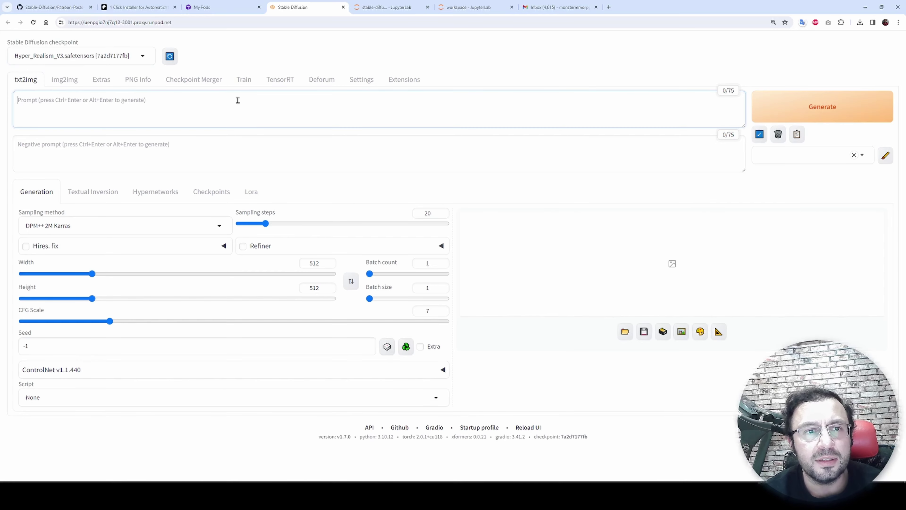
pyautogui.click(281, 83)
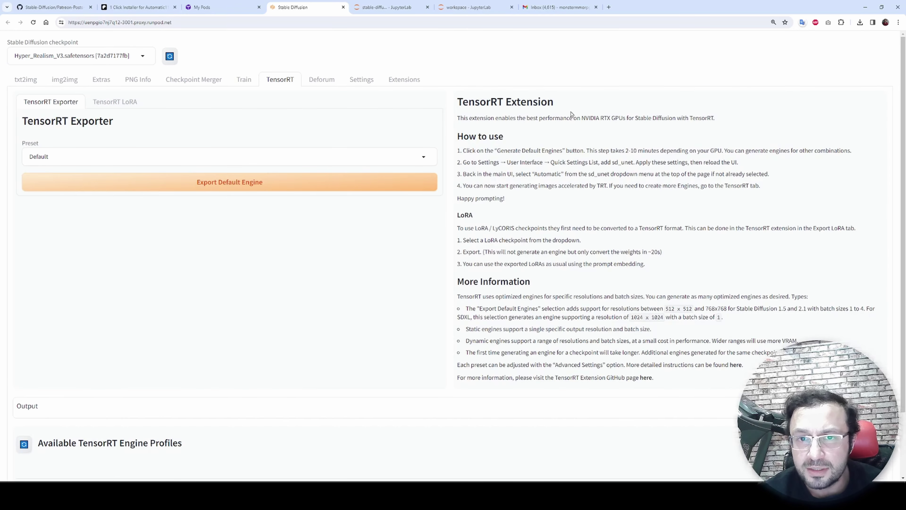
# - Expand ControlNet in txt2img and look through the models available for ControlNet Unit 0
pyautogui.click(26, 80)
pyautogui.click(72, 371)
pyautogui.scroll(-5, 250, 339)
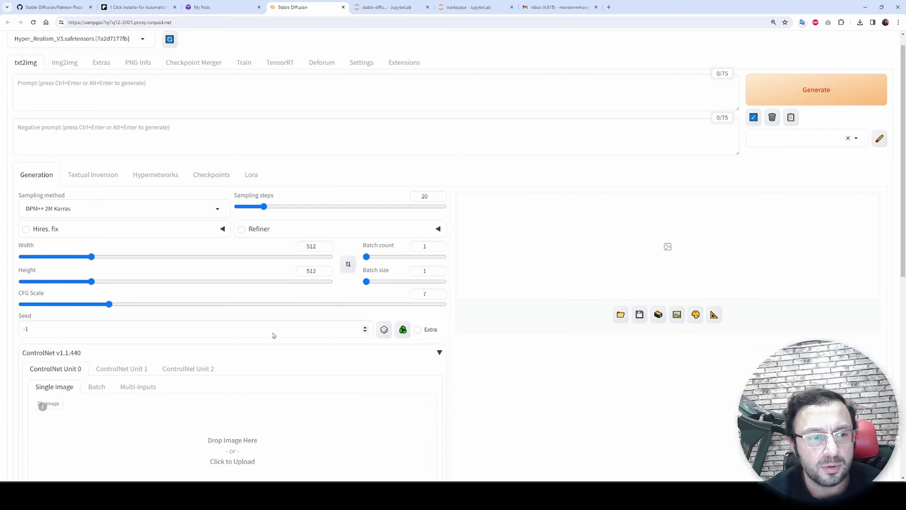
pyautogui.scroll(-6, 391, 330)
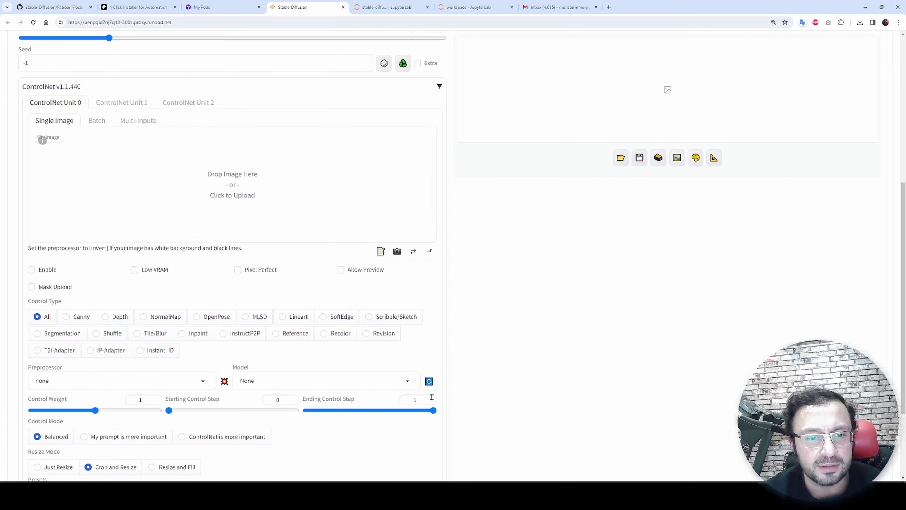
pyautogui.click(294, 271)
pyautogui.scroll(-8, 356, 168)
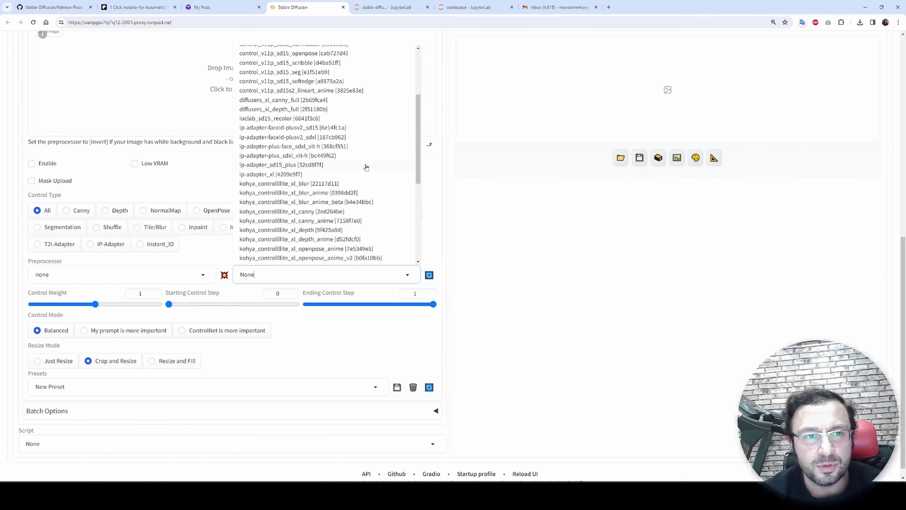
pyautogui.scroll(12, 354, 214)
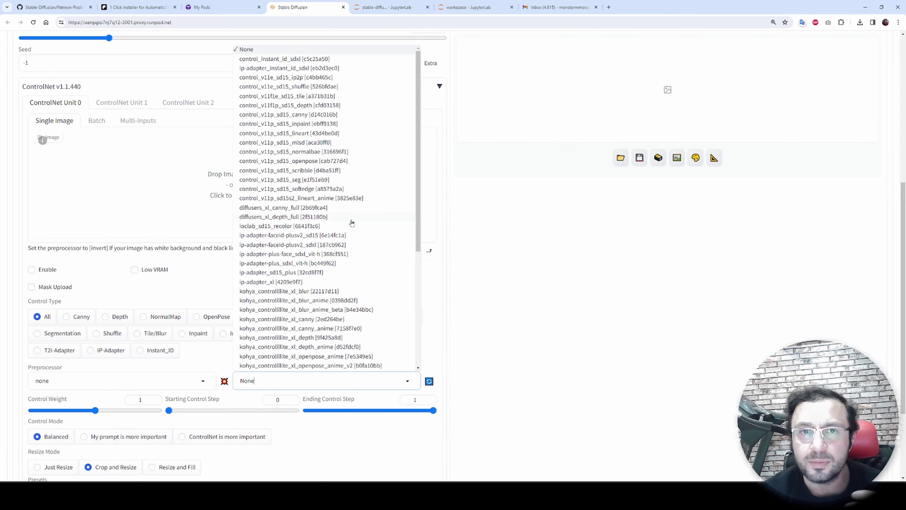
pyautogui.scroll(-5, 351, 231)
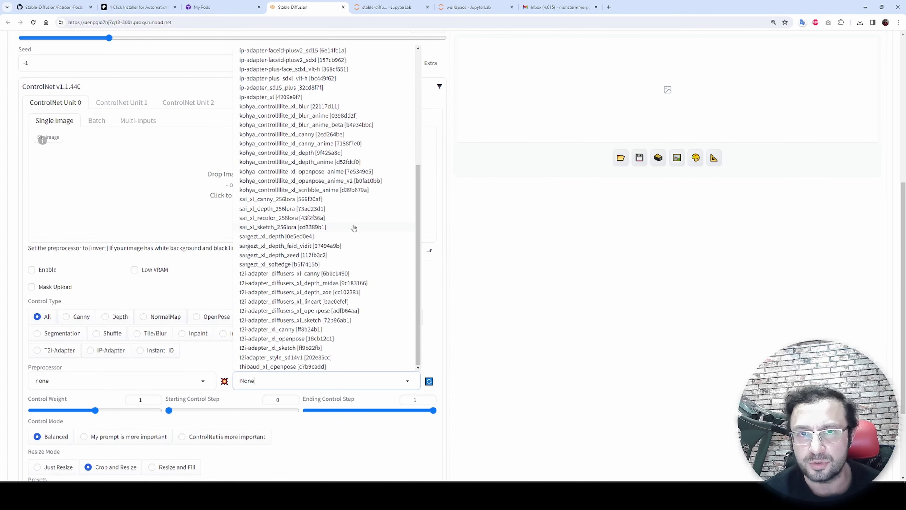
pyautogui.scroll(5, 390, 219)
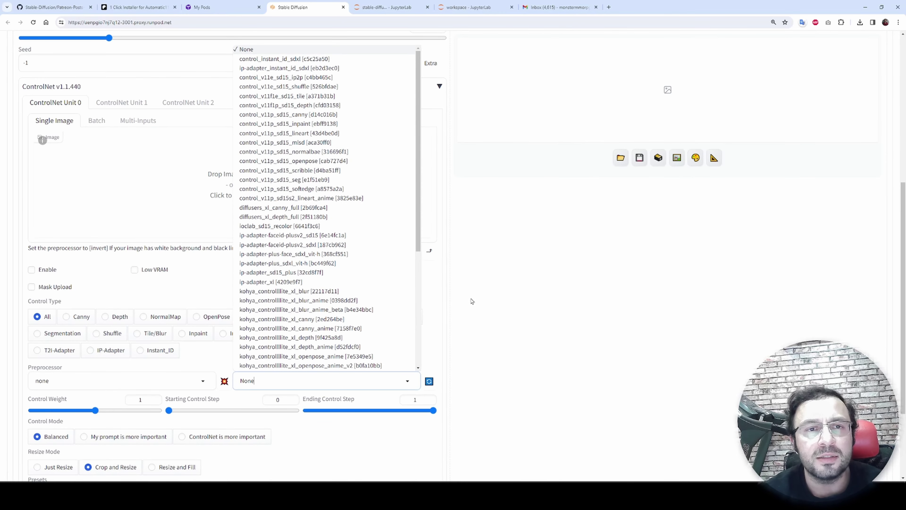
pyautogui.click(519, 302)
# - Paste the copied dragon line drawing into ControlNet Unit 0, choose the Lineart control type and run its preprocessor preview
pyautogui.scroll(2, 287, 271)
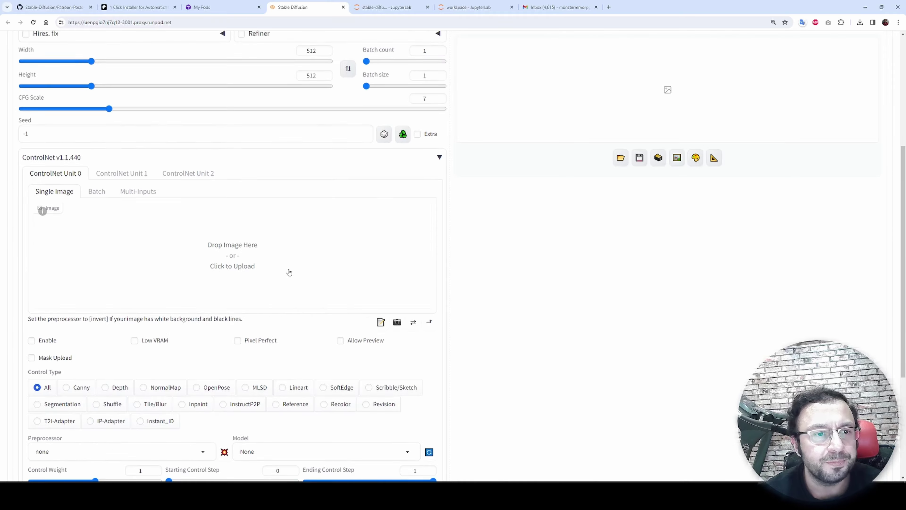
pyautogui.hotkey('ctrl', 'v')
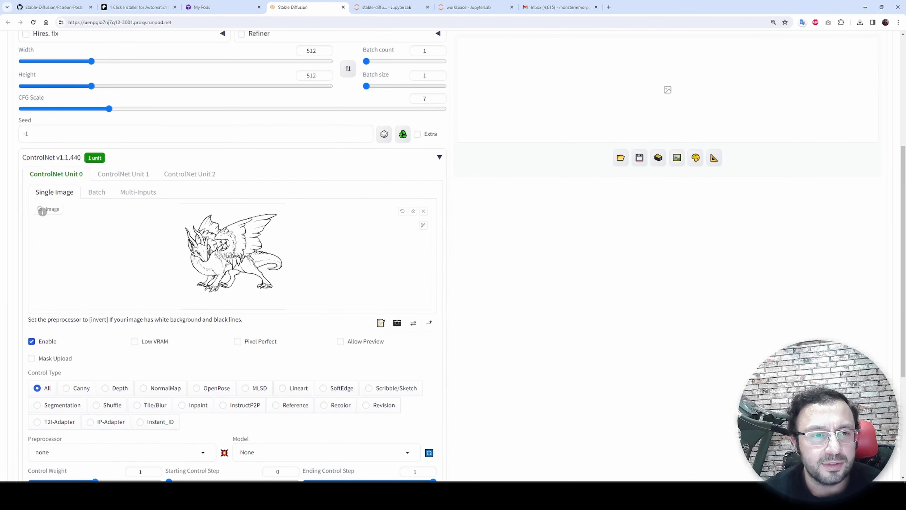
pyautogui.scroll(-5, 299, 237)
pyautogui.scroll(1, 294, 245)
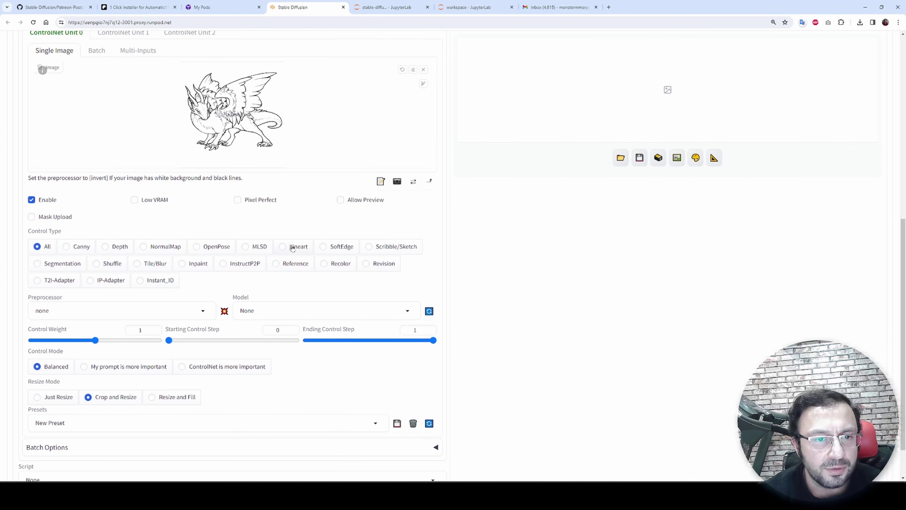
pyautogui.click(299, 248)
pyautogui.click(223, 311)
# - Generate a 1024 x 1024 image from the prompt "an amazing flying creature" with the DPM++ 2M SDE Karras sampler
pyautogui.scroll(10, 229, 250)
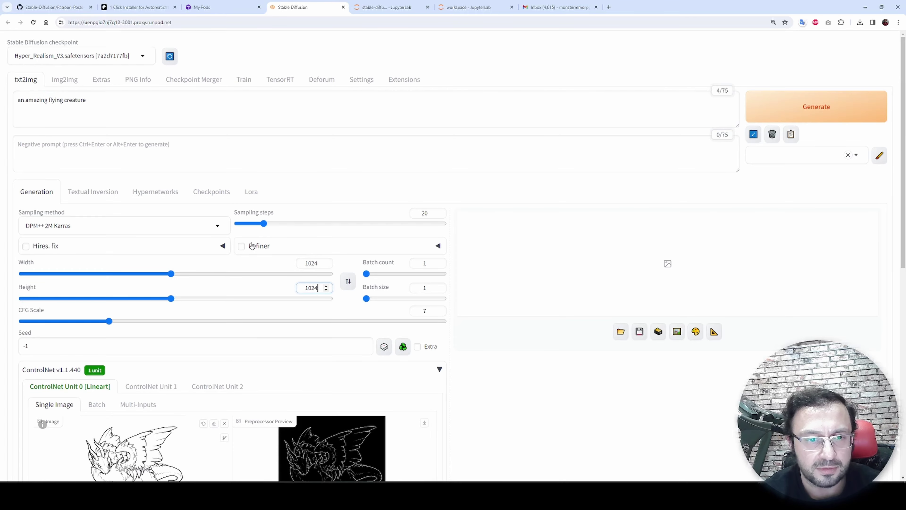
pyautogui.hotkey('ctrl', 'Return')
pyautogui.scroll(-3, 498, 285)
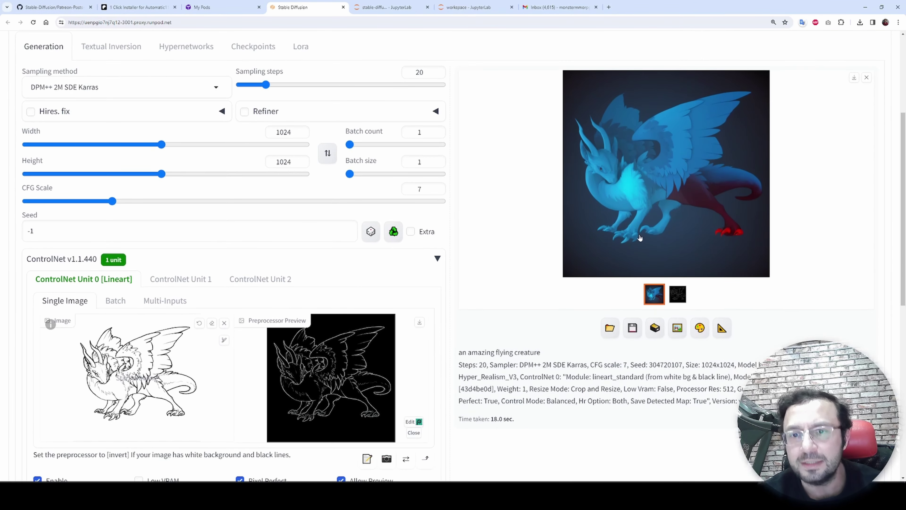
pyautogui.scroll(-3, 309, 328)
pyautogui.scroll(-1, 308, 328)
# - Check the web UI launch log in the terminal of the other pod's Jupyter Lab
pyautogui.click(475, 7)
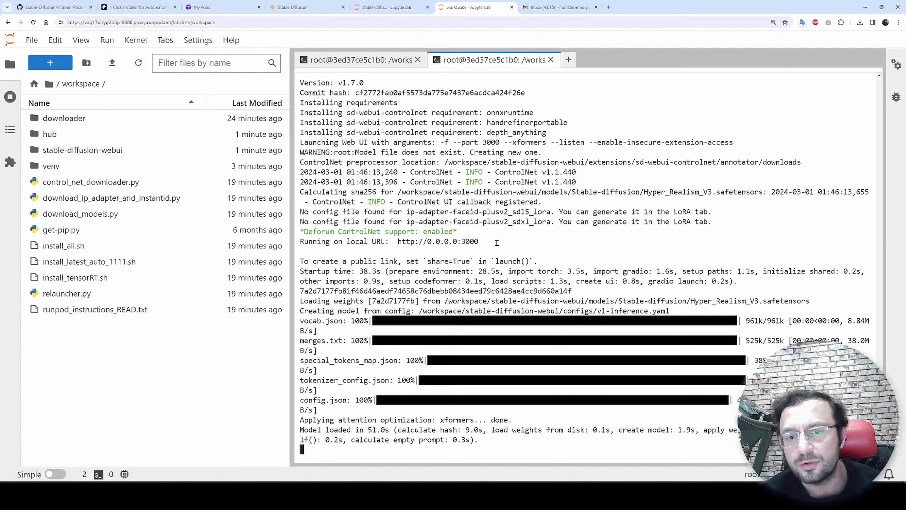
pyautogui.click(292, 7)
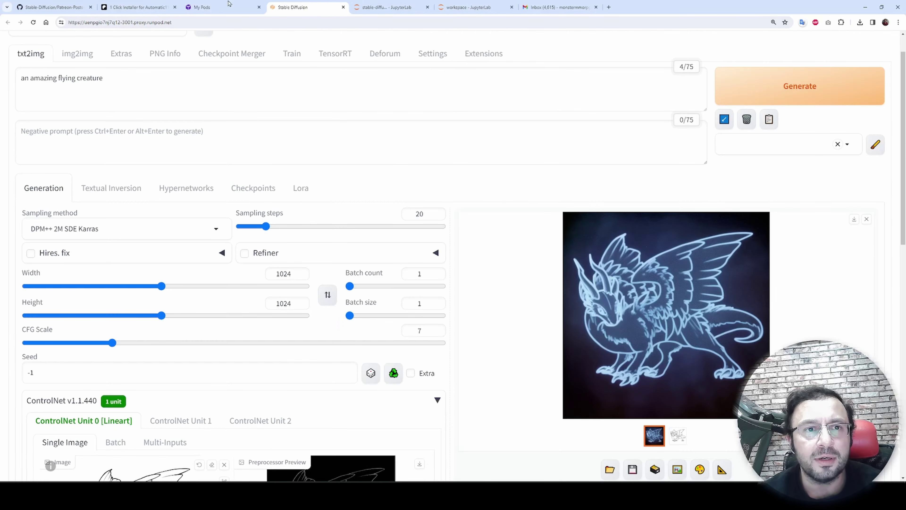
pyautogui.click(249, 7)
# - From the Patreon installer post, open the linked GitHub discussions on ControlNet's IP-Adapter FaceID and InstantID in new tabs
pyautogui.click(137, 7)
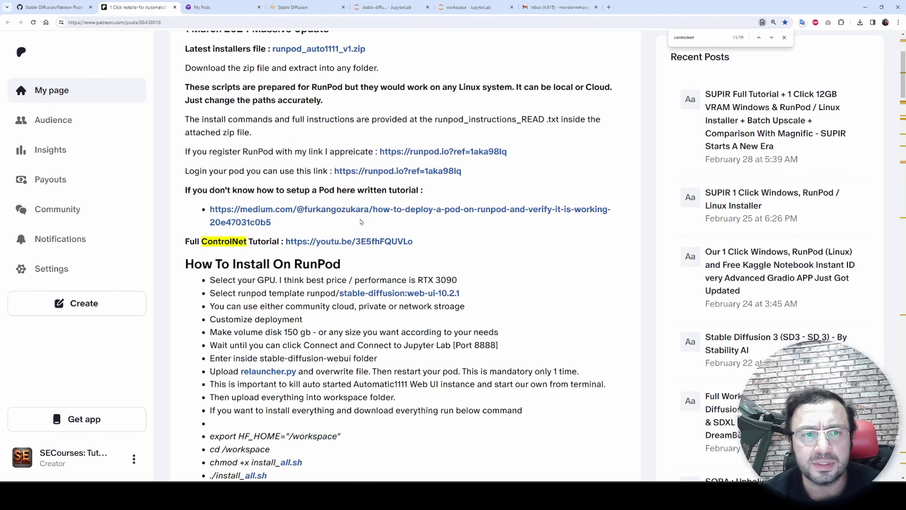
pyautogui.scroll(-7, 428, 270)
pyautogui.scroll(-1, 429, 270)
pyautogui.scroll(-15, 437, 264)
pyautogui.moveTo(211, 185); pyautogui.dragTo(314, 185)
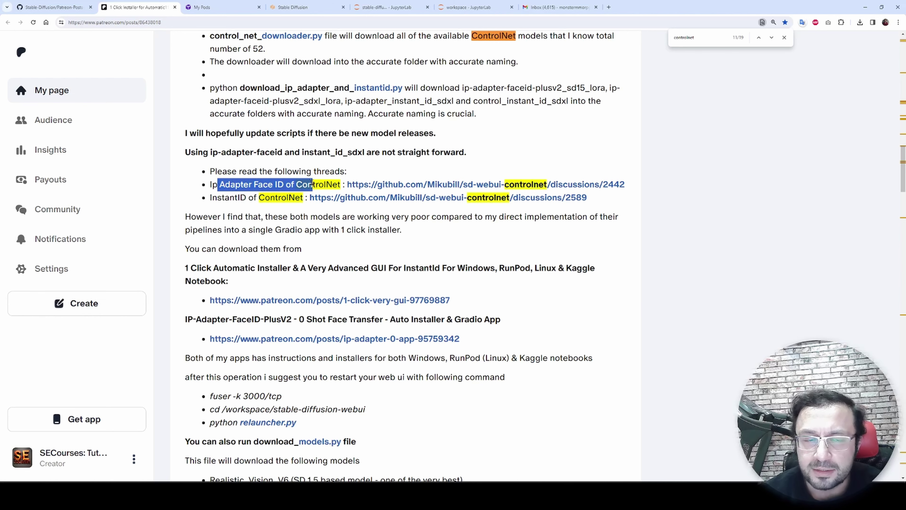
pyautogui.click(320, 185)
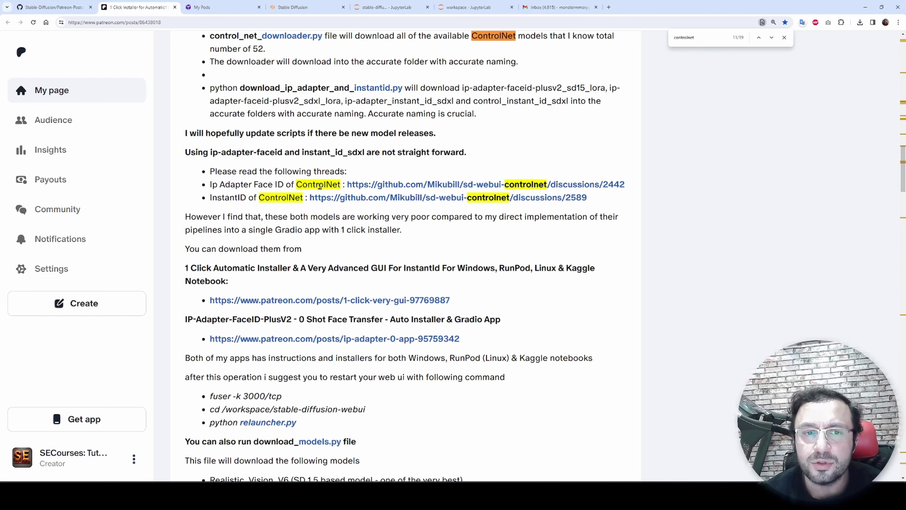
pyautogui.keyDown('ctrl'); pyautogui.click(396, 185); pyautogui.keyUp('ctrl')
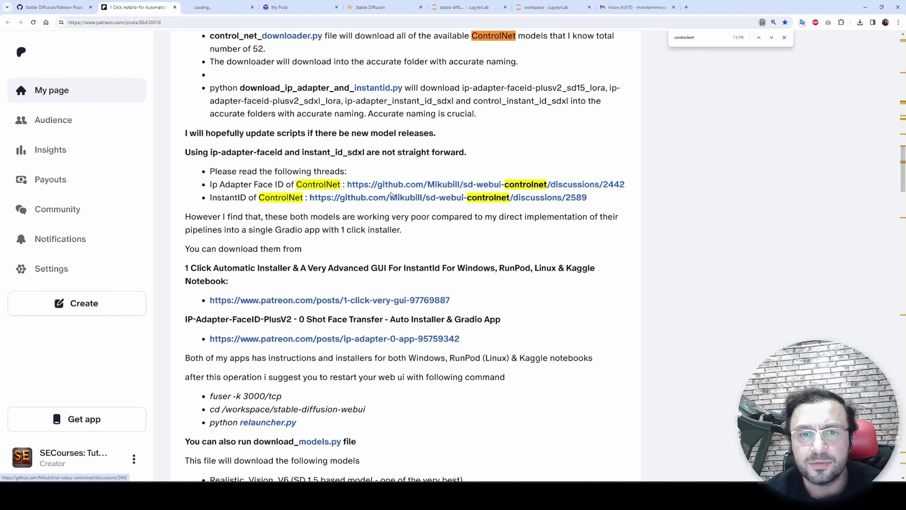
pyautogui.keyDown('ctrl'); pyautogui.keyDown('shift'); pyautogui.click(396, 197); pyautogui.keyUp('shift'); pyautogui.keyUp('ctrl')
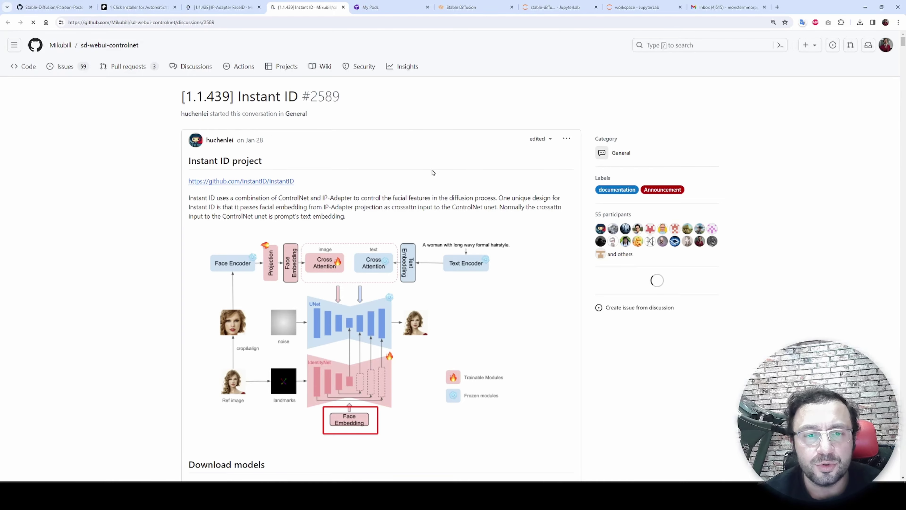
# - Read the Instant ID discussion for the ControlNet settings of Unit 0 and Unit 1
pyautogui.scroll(-3, 425, 173)
pyautogui.scroll(-15, 426, 173)
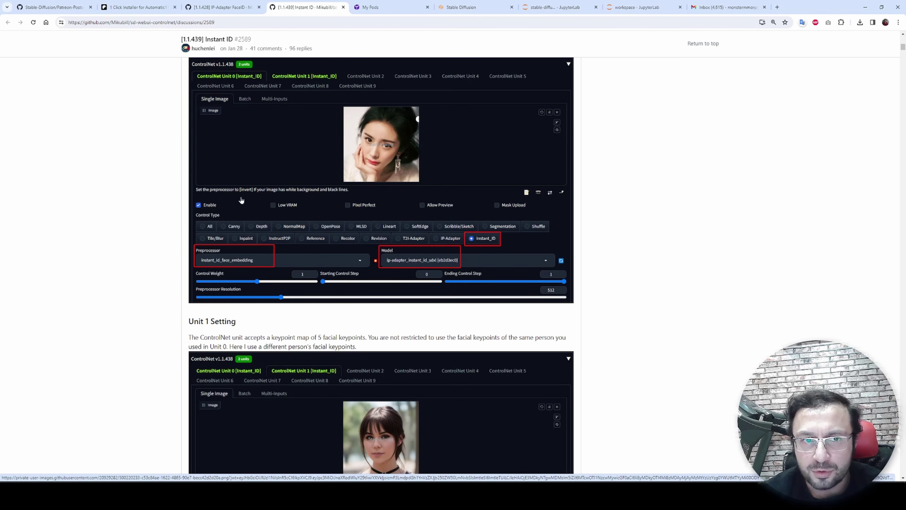
pyautogui.scroll(-2, 456, 254)
pyautogui.scroll(-4, 456, 255)
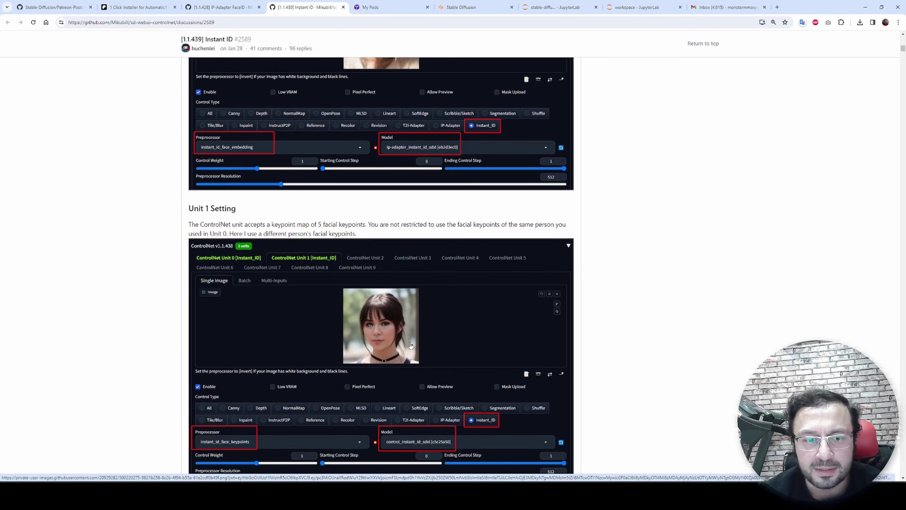
# - Back in the Stable Diffusion web UI, switch the checkpoint to sd_xl_base_1.0.safetensors
pyautogui.click(461, 4)
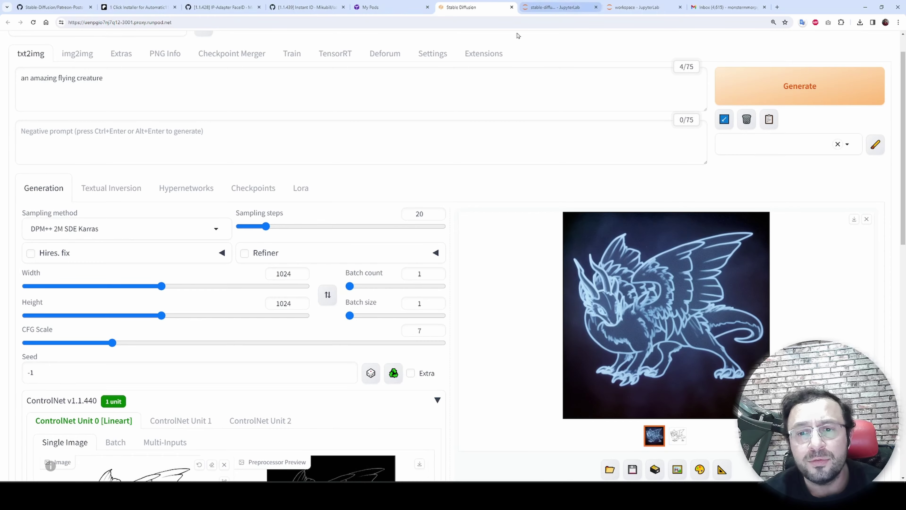
pyautogui.scroll(-8, 242, 203)
pyautogui.scroll(9, 242, 204)
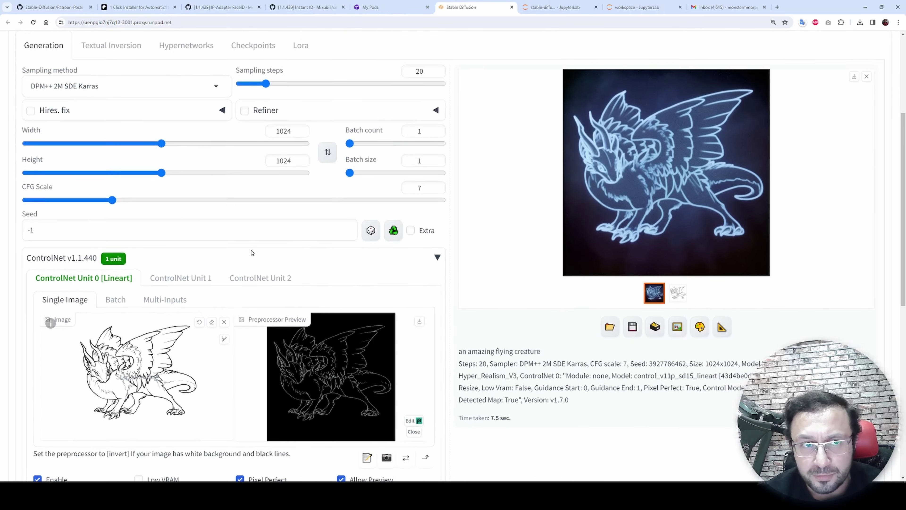
pyautogui.click(112, 59)
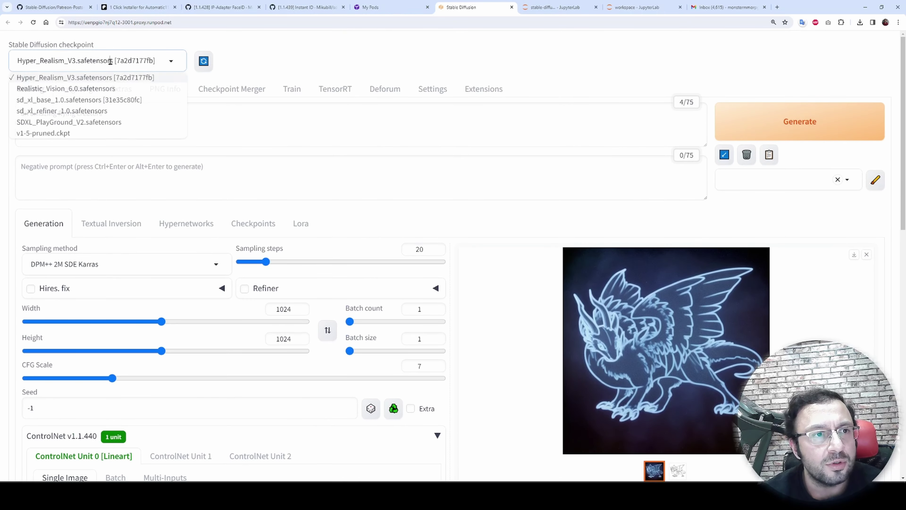
pyautogui.click(73, 100)
# - Replace the dragon drawing in ControlNet Unit 0 with the photo of the sword-holding barbarian from Downloads
pyautogui.scroll(-10, 224, 147)
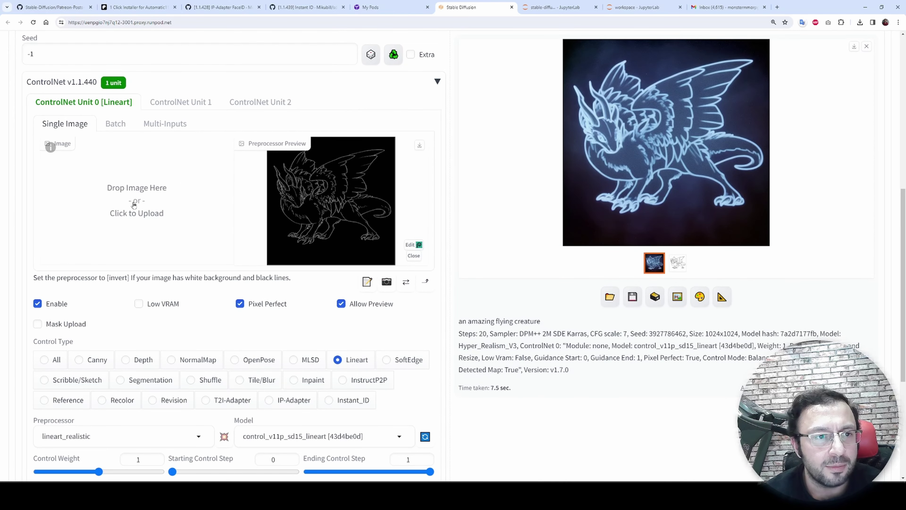
pyautogui.click(133, 201)
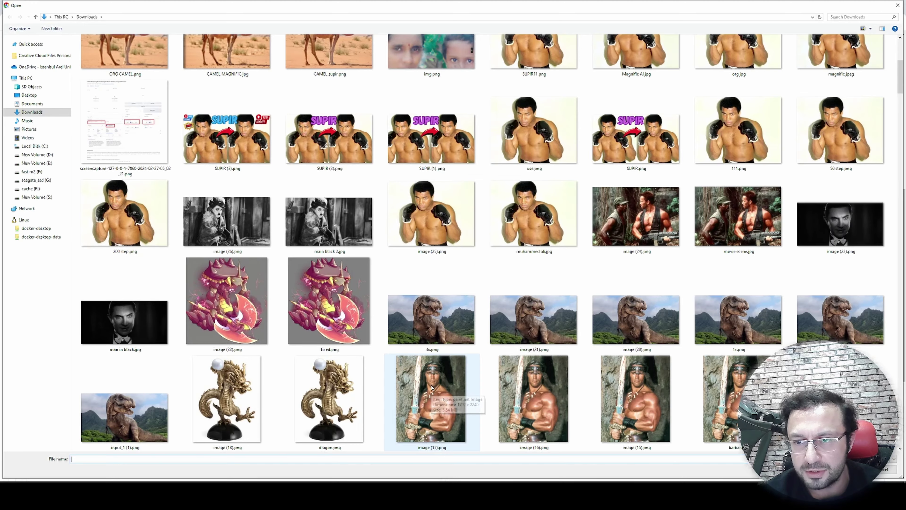
pyautogui.doubleClick(363, 262)
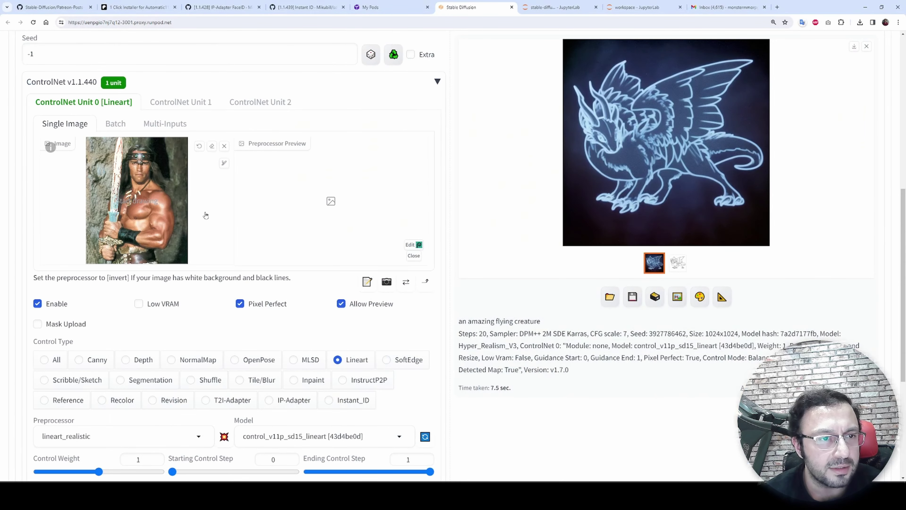
# - Following the Instant ID discussion, set ControlNet Unit 0 to Instant_ID with the instant_id_face_embedding preprocessor and ip-adapter_instant_id_sdxl model
pyautogui.scroll(-2, 223, 236)
pyautogui.scroll(-4, 175, 258)
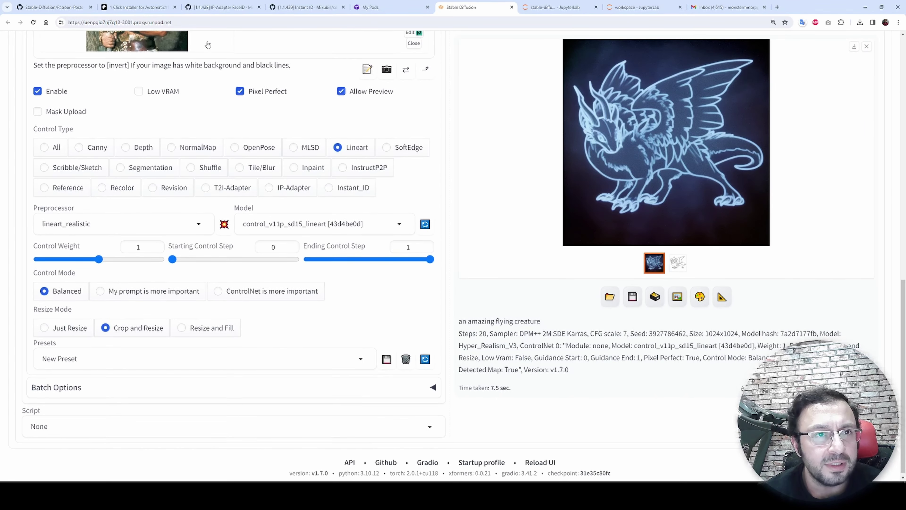
pyautogui.click(298, 4)
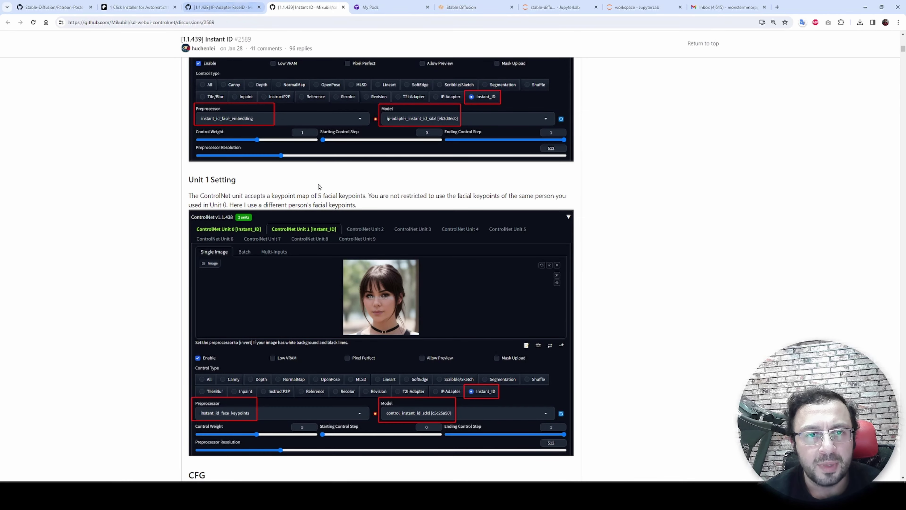
pyautogui.scroll(1, 317, 186)
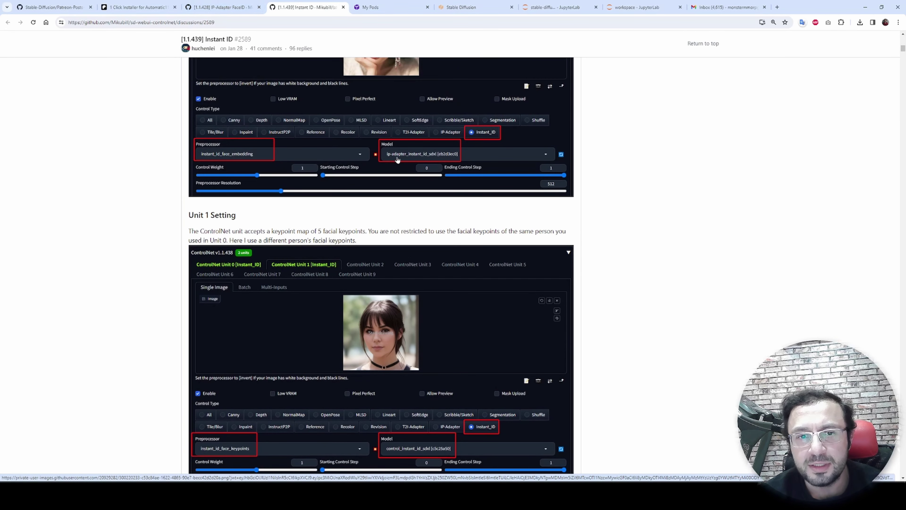
pyautogui.click(229, 6)
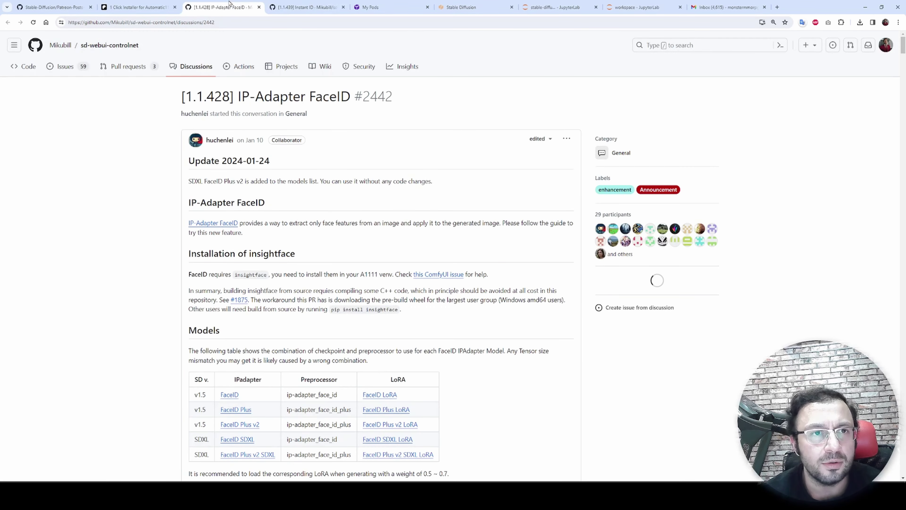
pyautogui.click(463, 7)
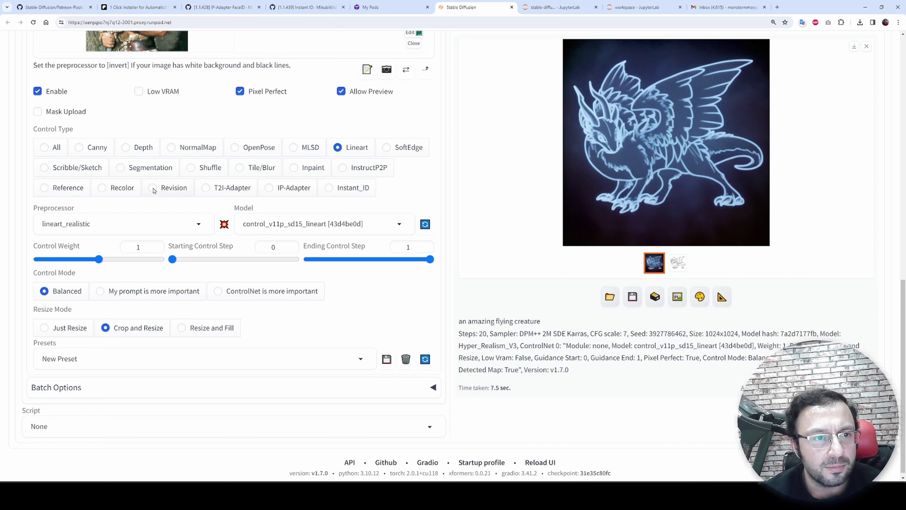
pyautogui.click(359, 189)
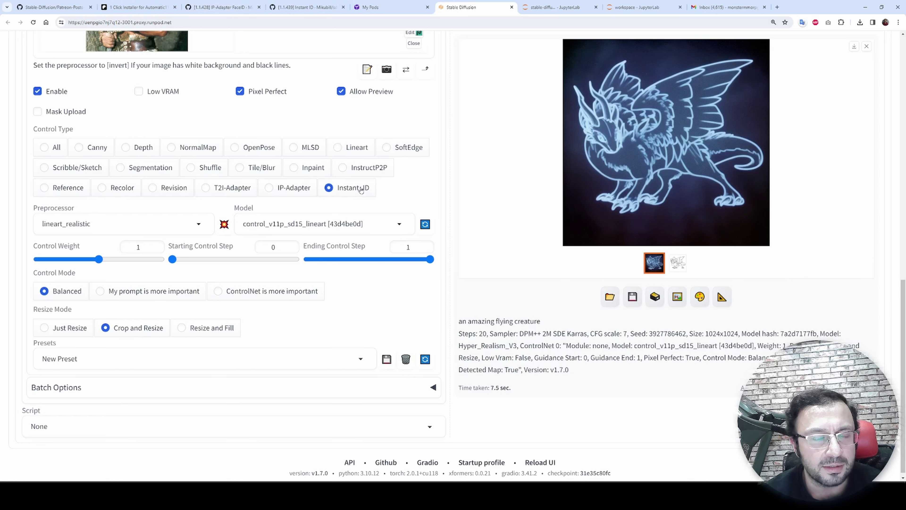
pyautogui.click(118, 224)
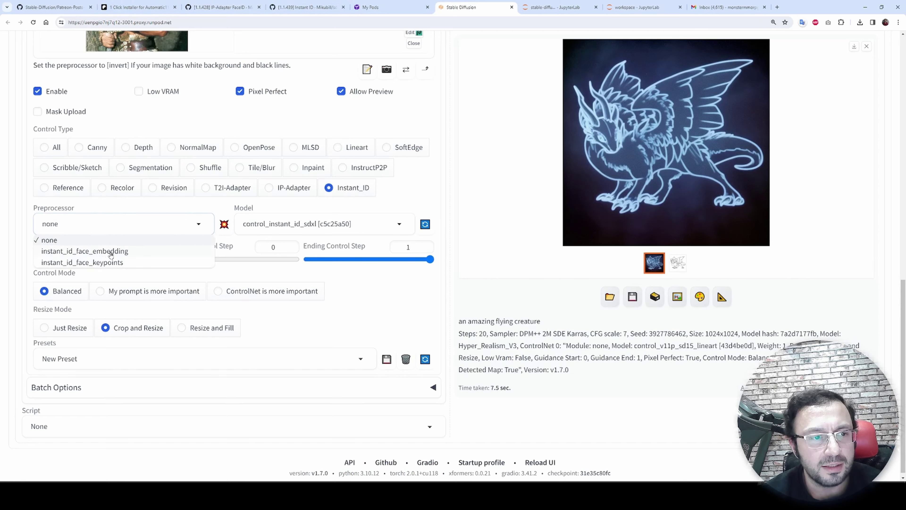
pyautogui.click(111, 254)
pyautogui.click(332, 225)
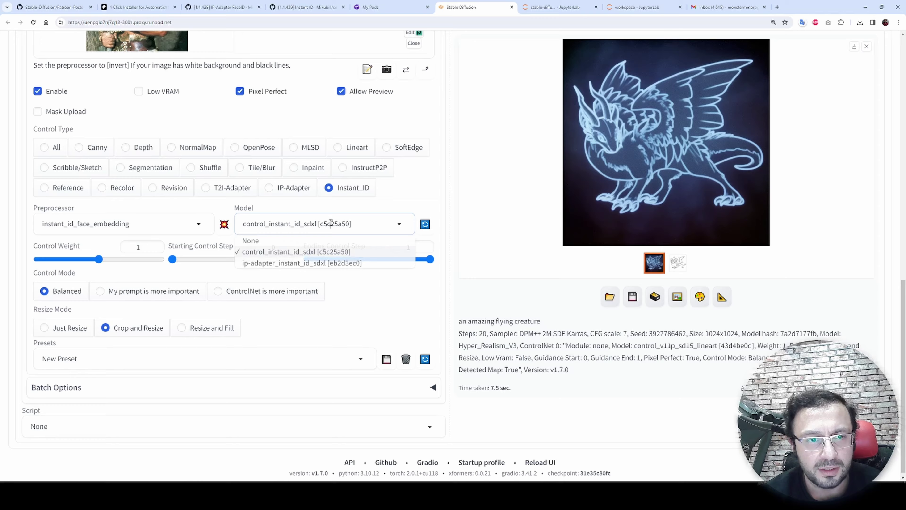
pyautogui.click(301, 264)
# - Compare Unit 0's settings with the Instant ID discussion and run its preprocessor preview on the barbarian photo
pyautogui.scroll(7, 77, 164)
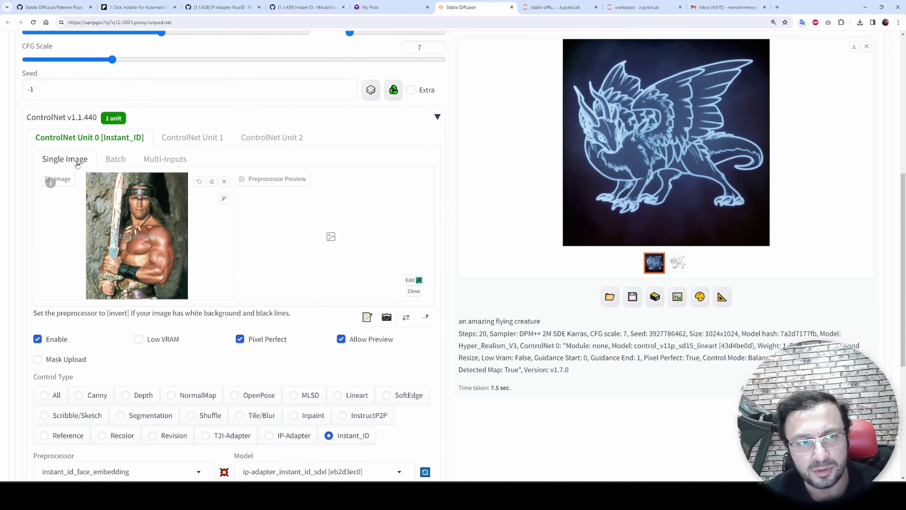
pyautogui.scroll(-3, 77, 165)
pyautogui.click(305, 7)
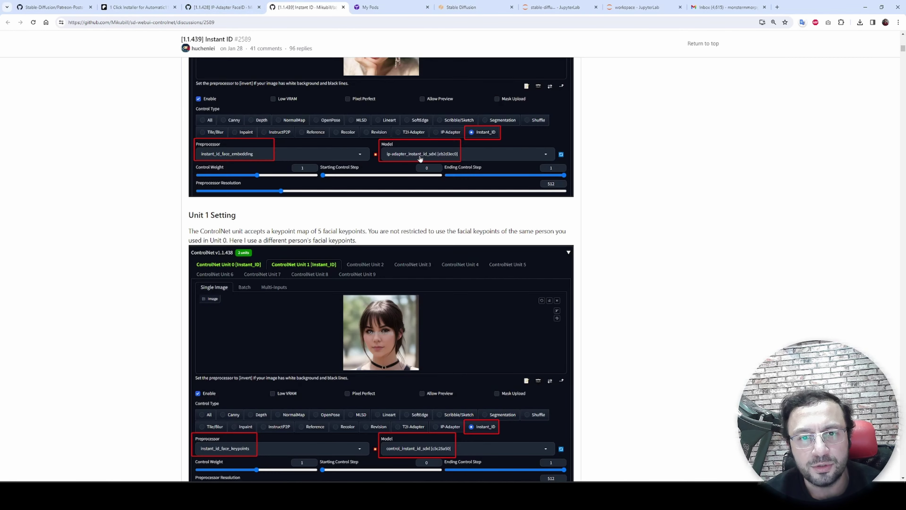
pyautogui.click(460, 7)
pyautogui.scroll(-4, 127, 332)
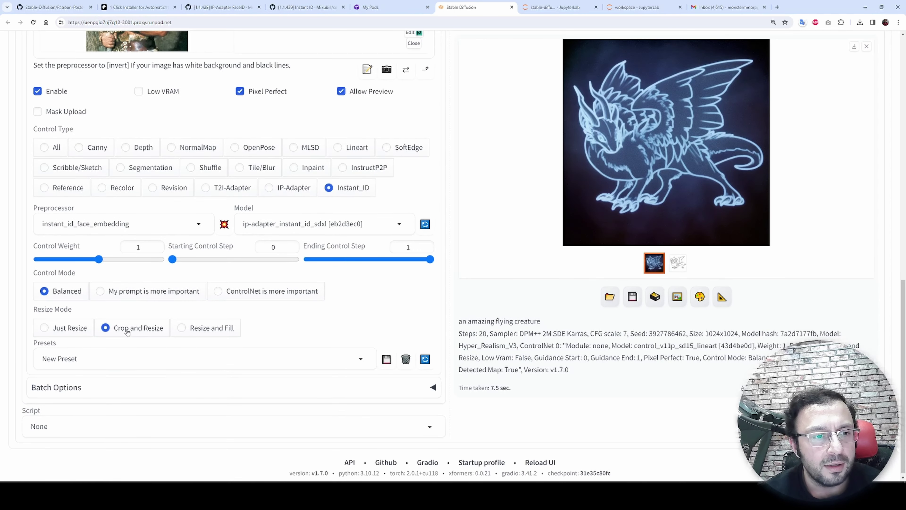
pyautogui.scroll(2, 181, 330)
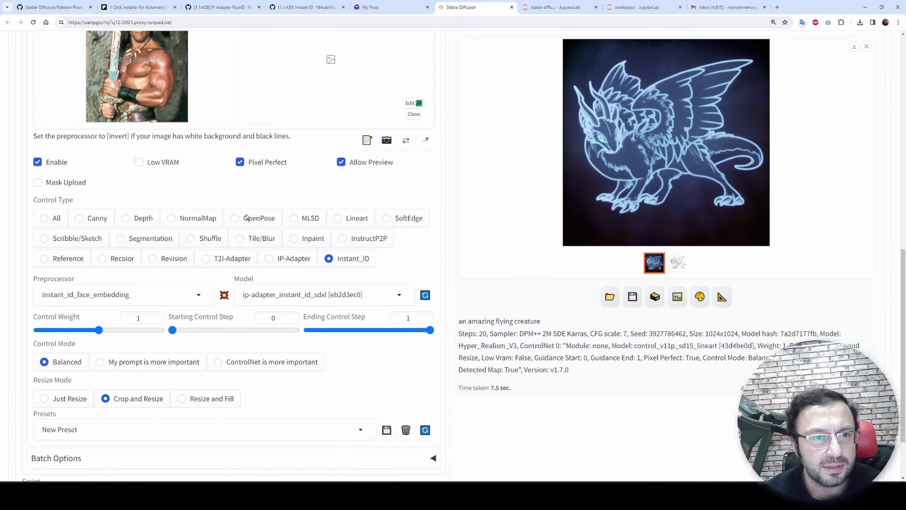
pyautogui.scroll(-1, 247, 217)
pyautogui.click(224, 295)
pyautogui.scroll(4, 262, 191)
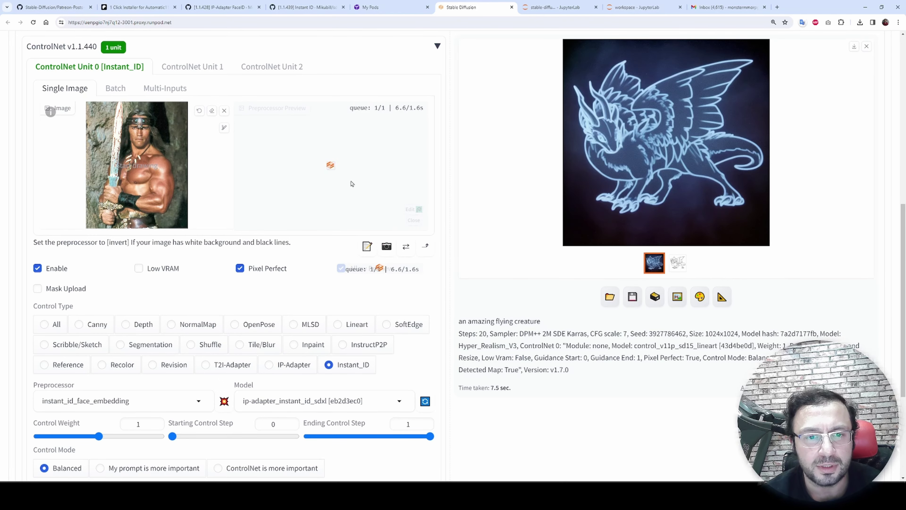
# - Check the web UI's log in the JupyterLab terminal and highlight the TensorRT process_batch error traceback
pyautogui.hotkey('ctrl', 'Tab')
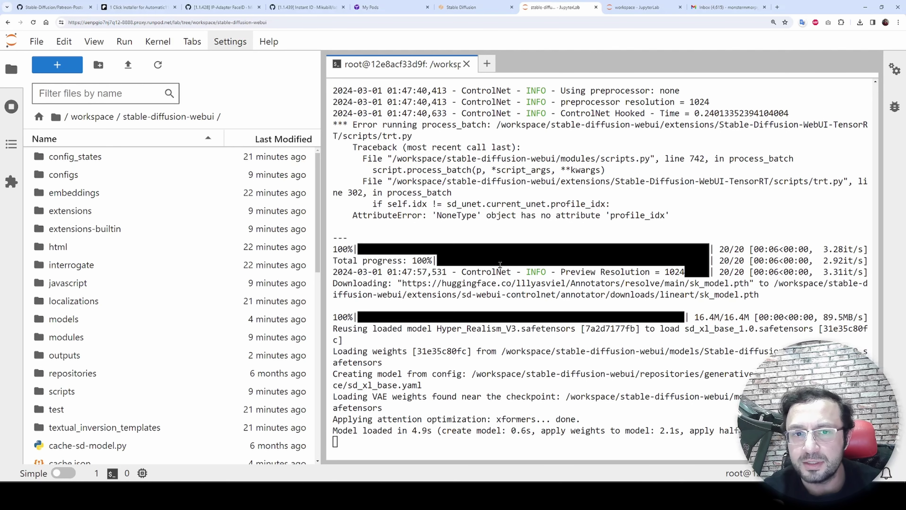
pyautogui.scroll(1, 606, 230)
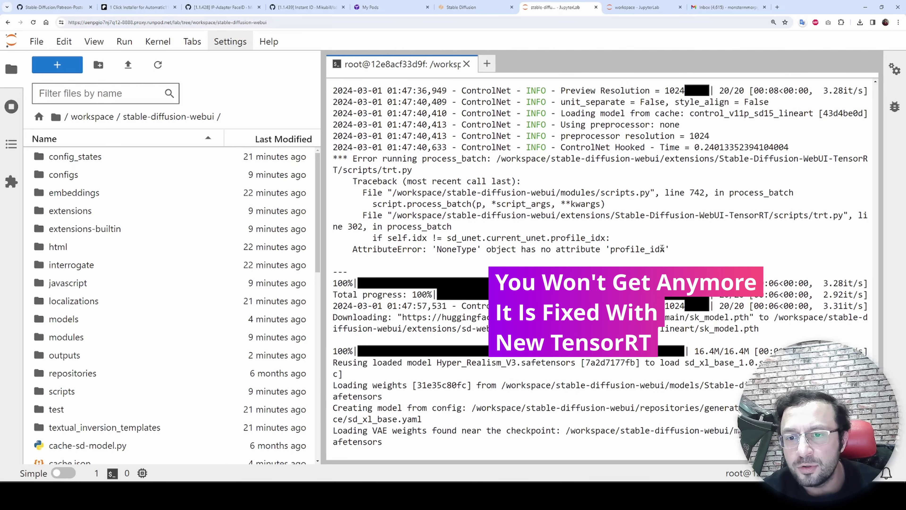
pyautogui.moveTo(678, 249); pyautogui.dragTo(330, 174)
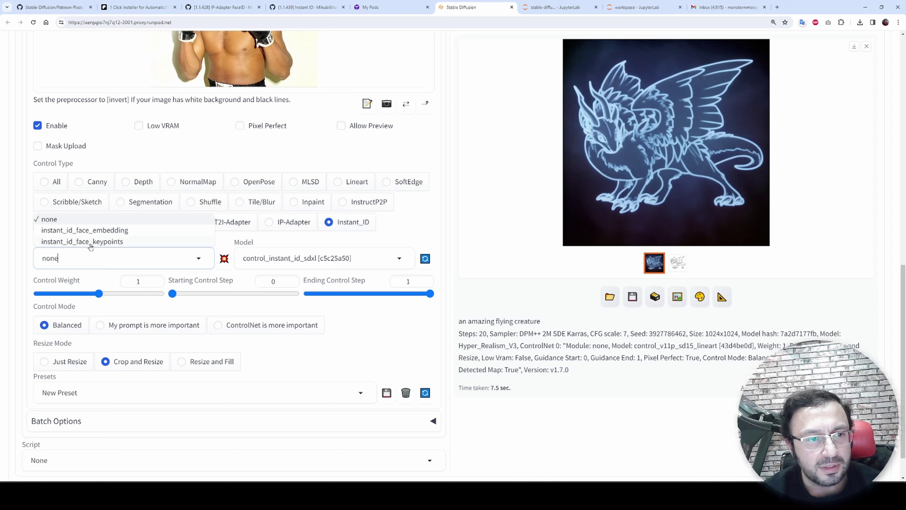
# - Set ControlNet Unit 1's preprocessor to instant_id_face_keypoints and check its available models, with control_instant_id_sdxl selected
pyautogui.click(90, 242)
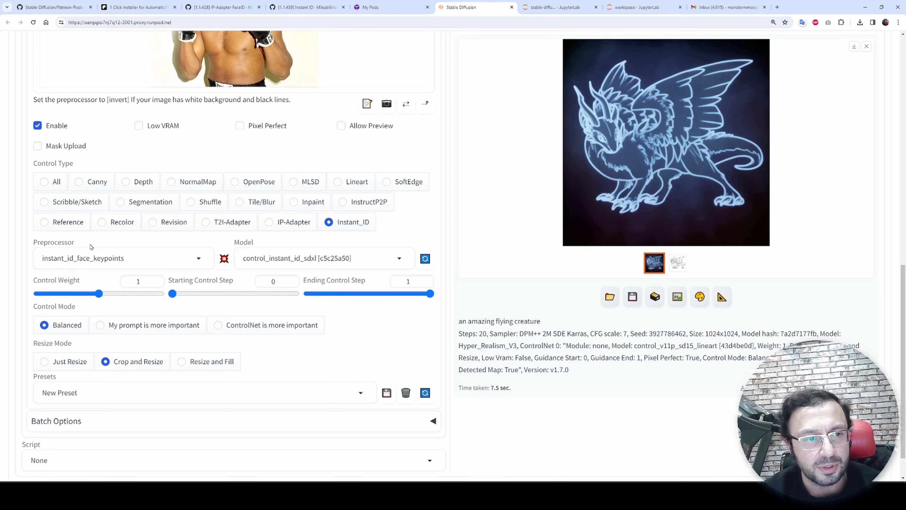
pyautogui.scroll(3, 51, 76)
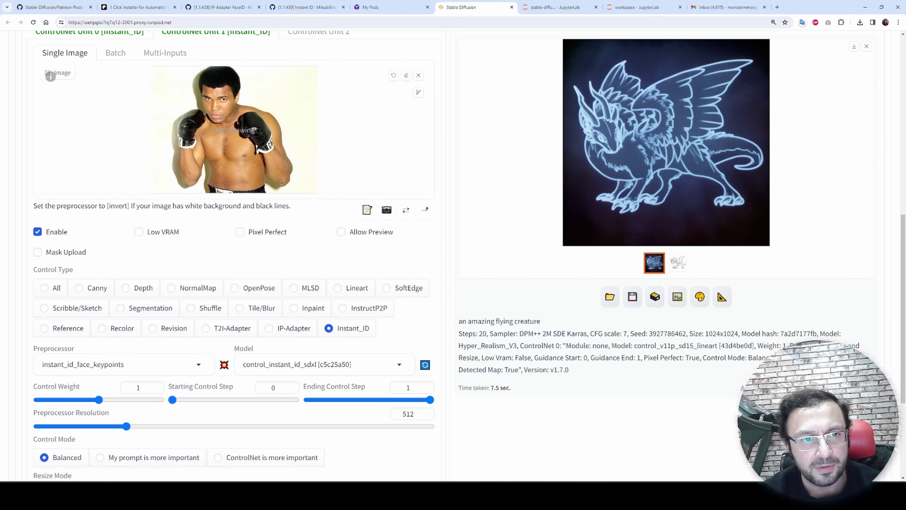
pyautogui.scroll(-3, 281, 300)
pyautogui.click(282, 258)
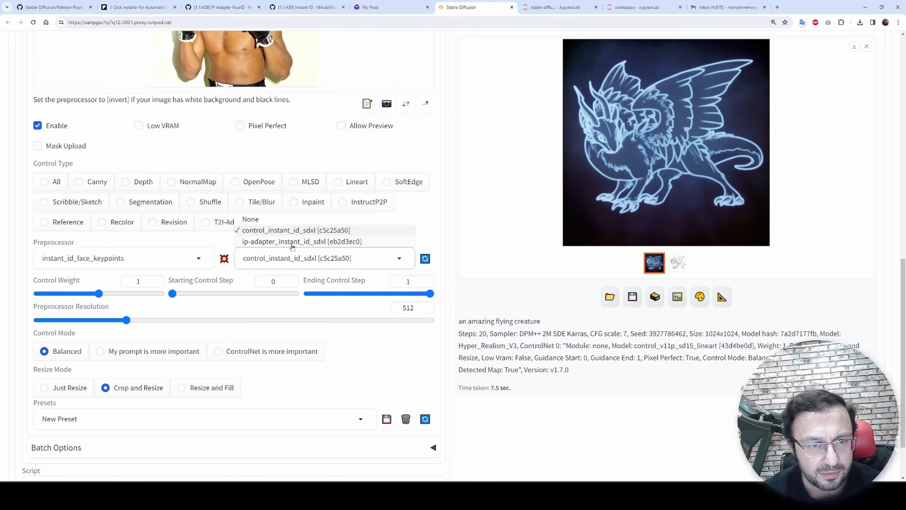
# - Replace the txt2img prompt with "a man" and generate the image
pyautogui.scroll(15, 285, 244)
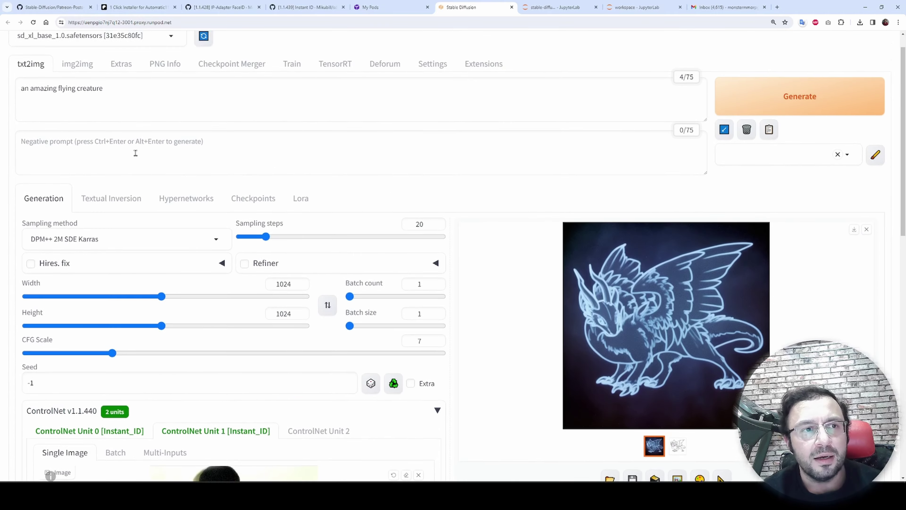
pyautogui.moveTo(107, 114); pyautogui.dragTo(10, 102)
pyautogui.write('a man')
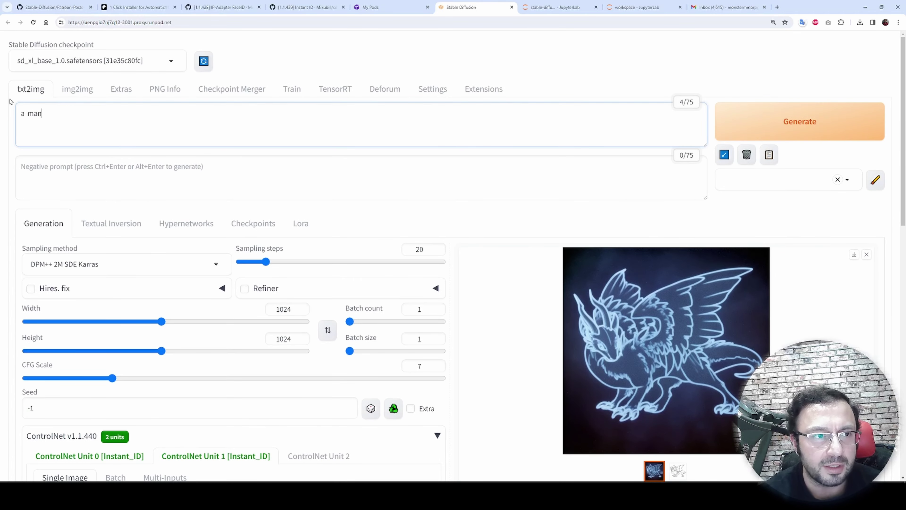
pyautogui.hotkey('ctrl', 'Return')
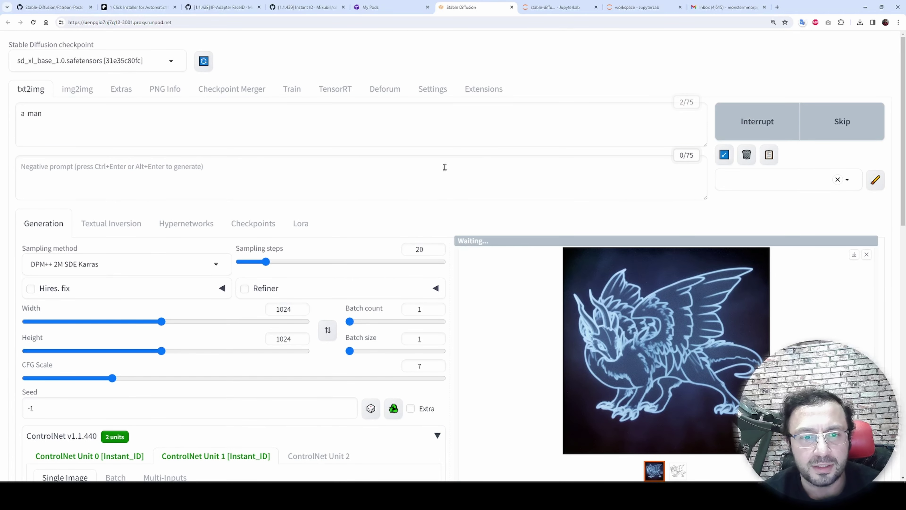
# - Switch to the Patreon installer post and read the section on the standalone InstantID and IP-Adapter-FaceID apps
pyautogui.scroll(-2, 182, 271)
pyautogui.press('super')
pyautogui.click(132, 289)
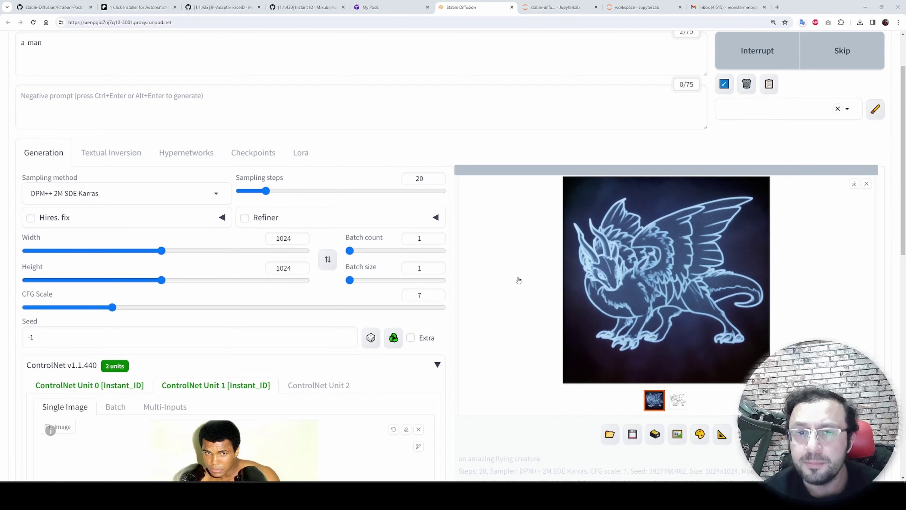
pyautogui.click(137, 7)
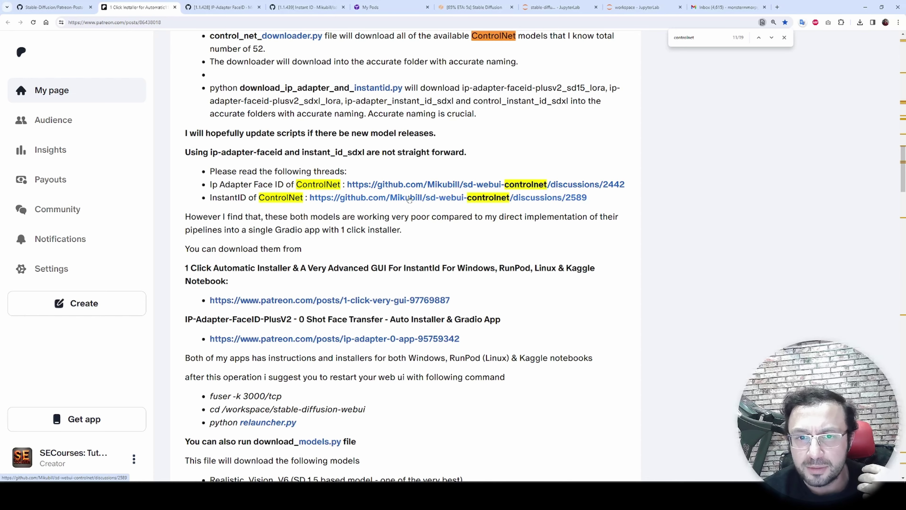
pyautogui.scroll(-4, 388, 219)
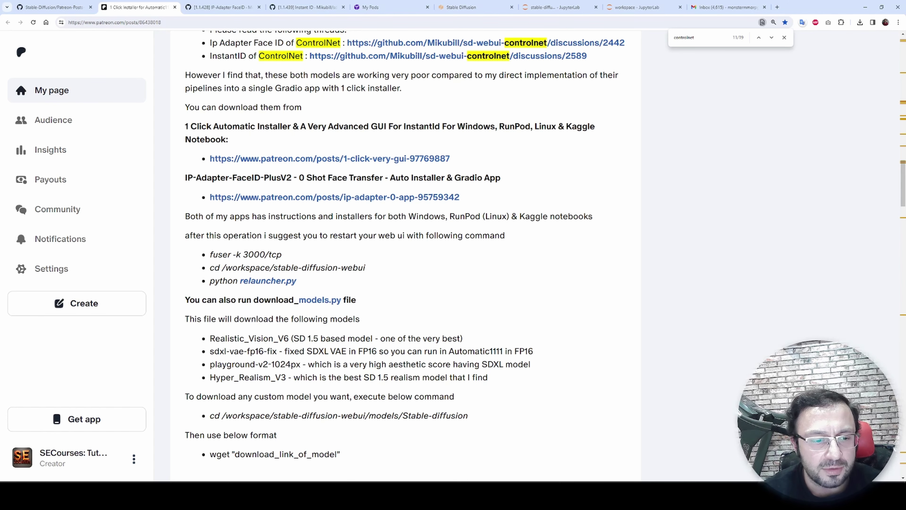
# - In File Explorer, open the instant_id_v11 folder on the cache (R:) drive and run run_web_UI.bat
pyautogui.hotkey('alt', 'Tab')
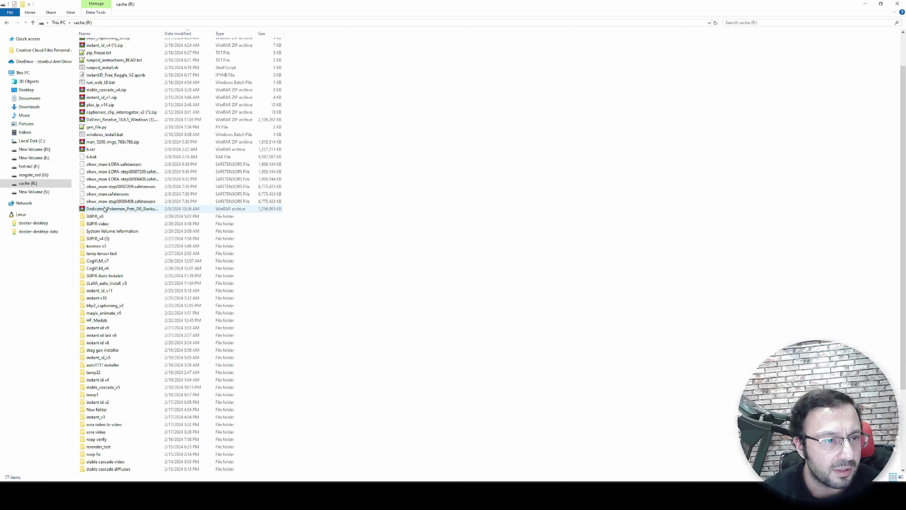
pyautogui.click(125, 292)
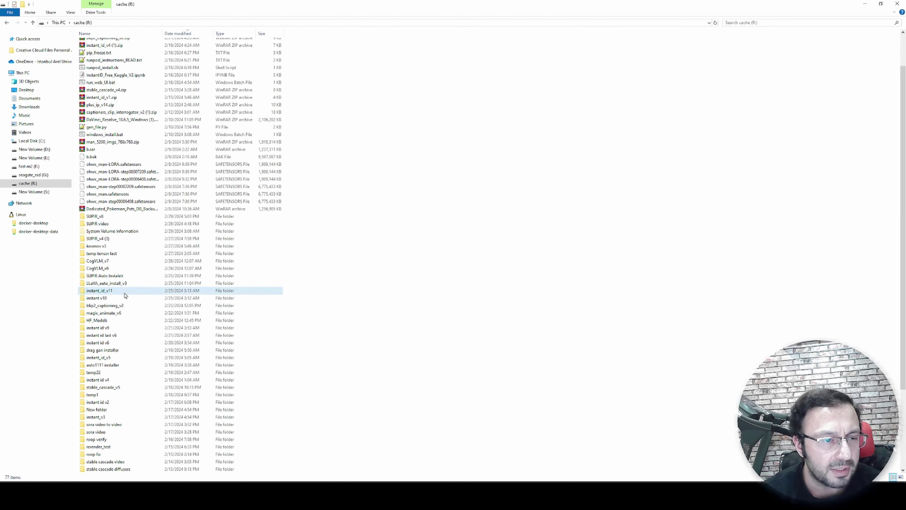
pyautogui.doubleClick(125, 294)
pyautogui.click(104, 92)
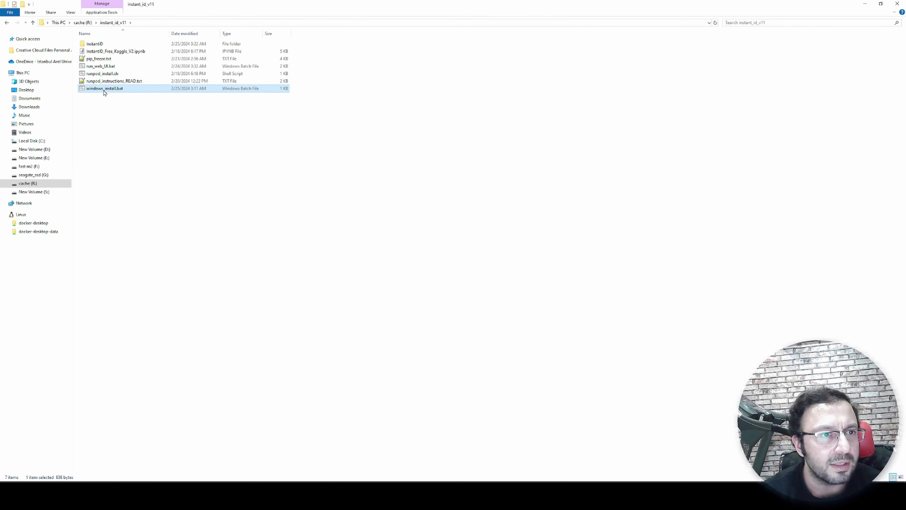
pyautogui.doubleClick(102, 67)
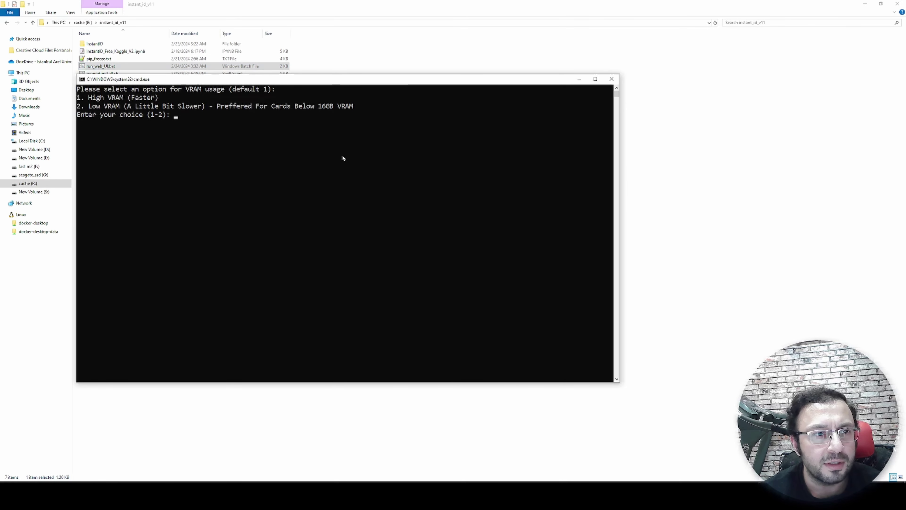
# - Answer each of the launcher's startup prompts with option 1, beginning with High VRAM for the VRAM usage
pyautogui.write('1')
pyautogui.press('Return')
pyautogui.write('1')
pyautogui.press('Return')
pyautogui.write('1')
pyautogui.press('Return')
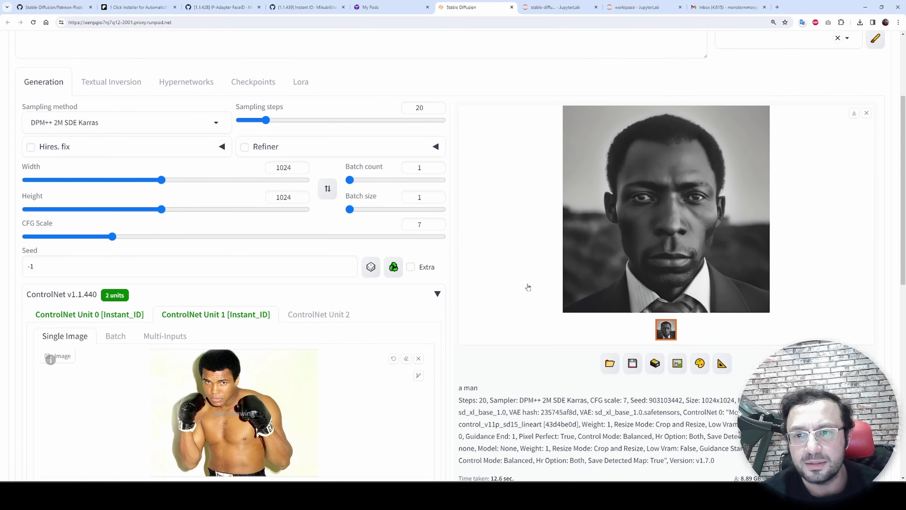
# - Review the generated portrait's parameters in the Stable Diffusion web UI and the run's log in the JupyterLab terminal
pyautogui.scroll(-1, 528, 287)
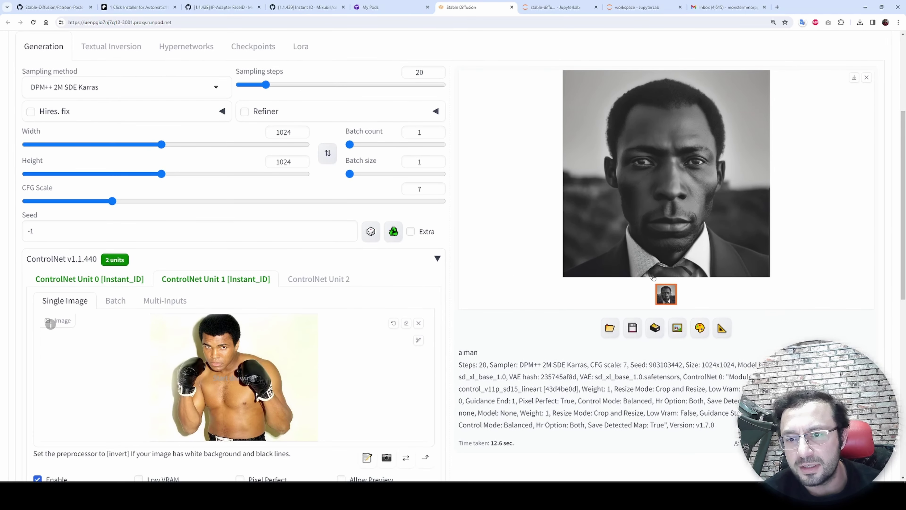
pyautogui.click(564, 7)
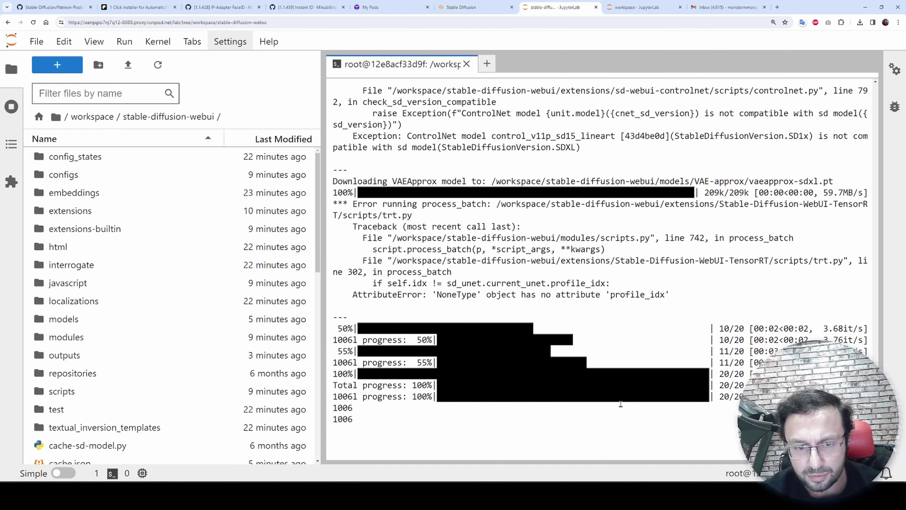
pyautogui.click(460, 7)
# - Generate the "a man" image again and review the Instant_ID settings of the ControlNet units
pyautogui.scroll(4, 779, 88)
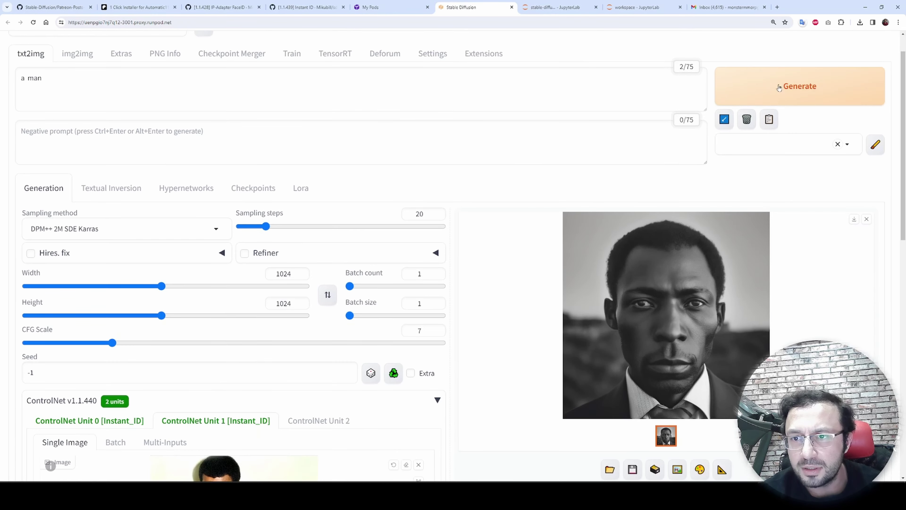
pyautogui.click(779, 88)
pyautogui.scroll(-10, 52, 194)
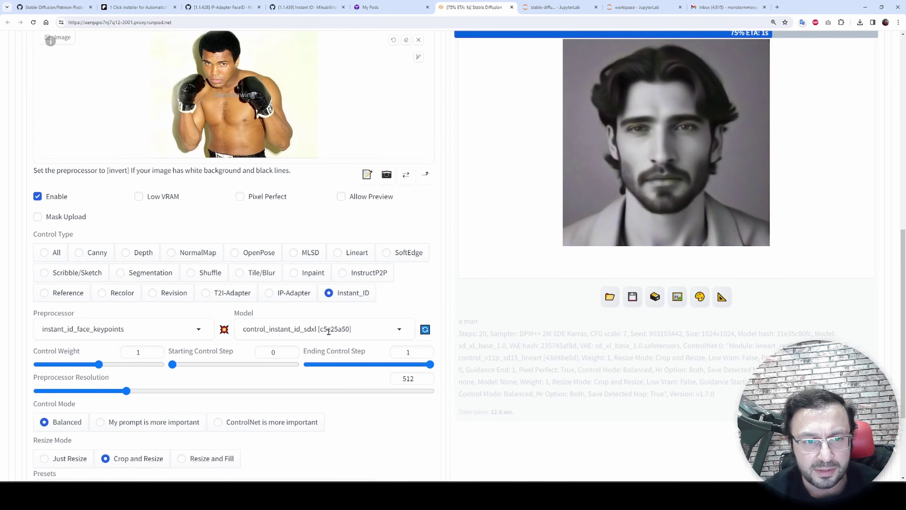
pyautogui.scroll(-1, 315, 435)
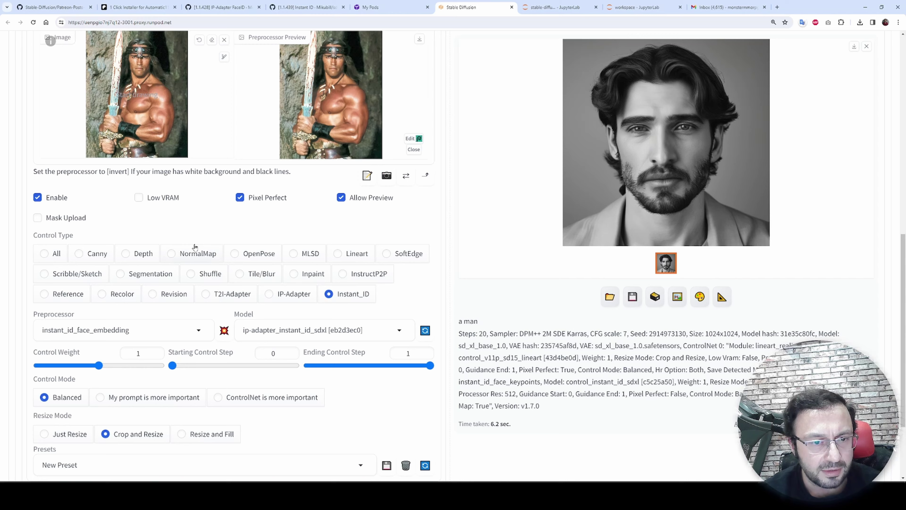
# - Select the ip-adapter_instant_id_sdxl model for the first ControlNet unit and check the run's errors in the JupyterLab terminal
pyautogui.click(321, 330)
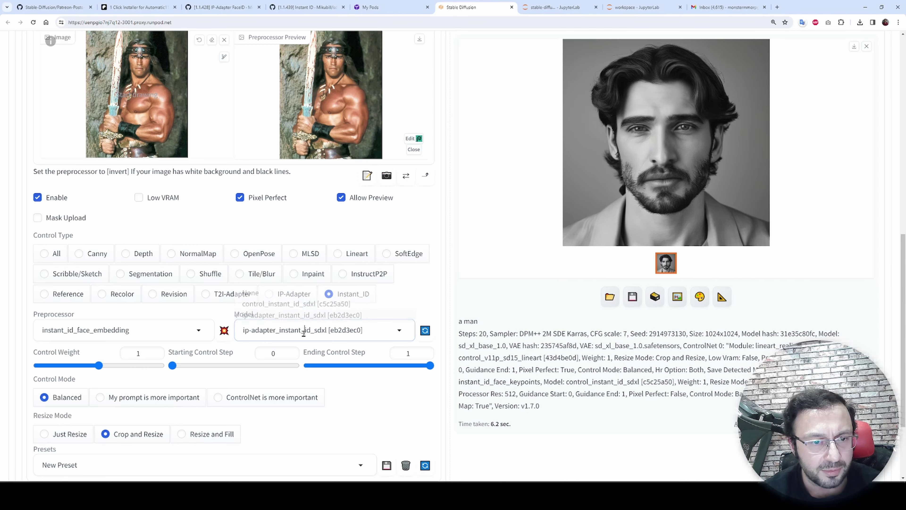
pyautogui.click(302, 315)
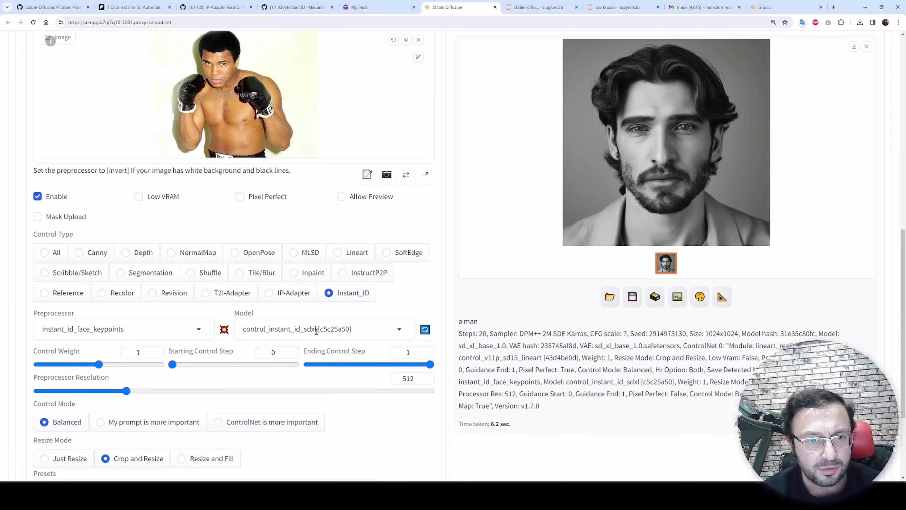
pyautogui.scroll(3, 313, 330)
pyautogui.click(539, 7)
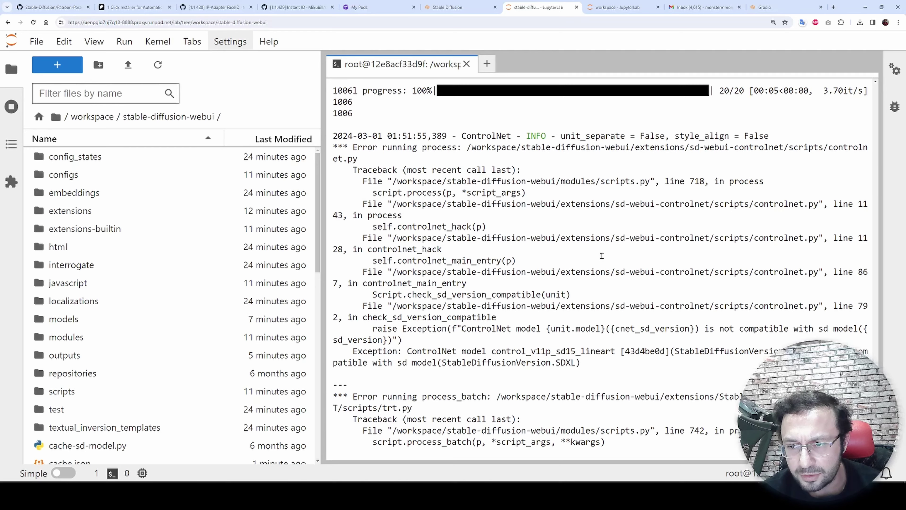
pyautogui.hotkey('ctrl', 'shift', 'Tab')
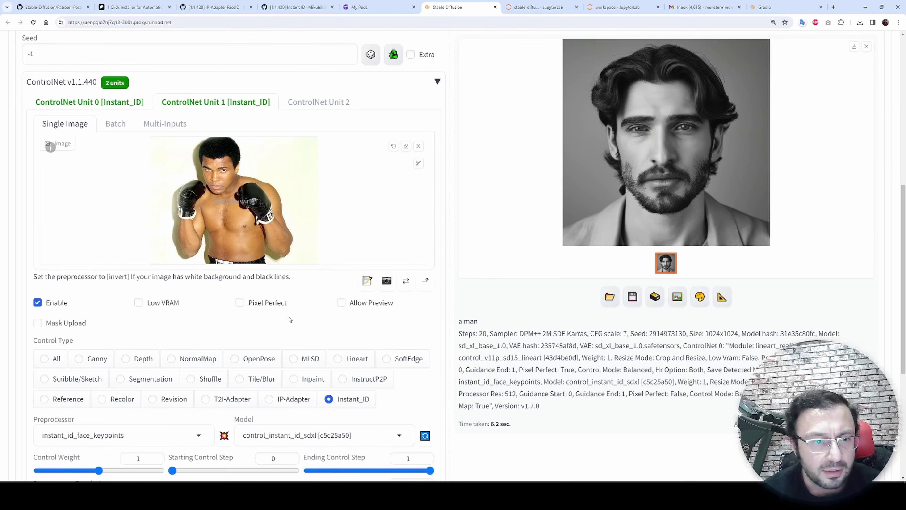
# - Compare the Instant_ID preprocessors and models of ControlNet Units 0 and 1 and generate the "a man" image once more
pyautogui.scroll(-4, 290, 321)
pyautogui.scroll(7, 306, 337)
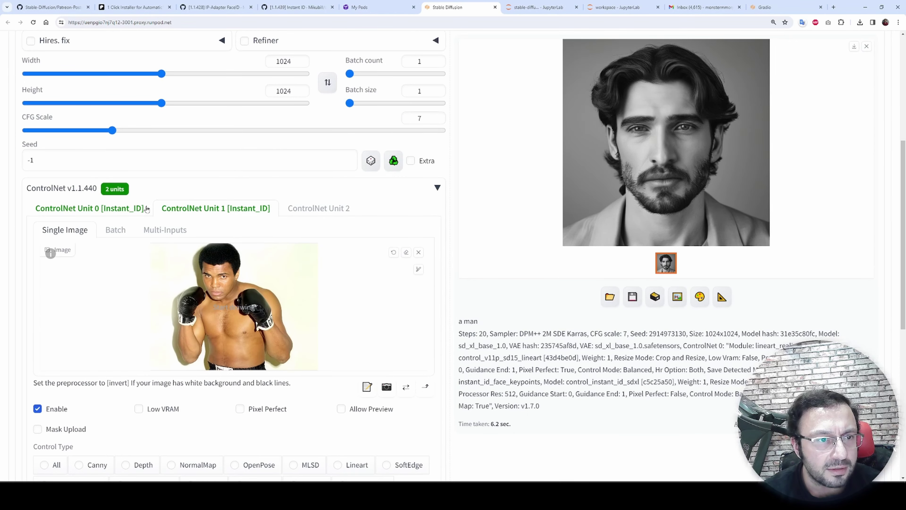
pyautogui.click(122, 211)
pyautogui.scroll(-1, 262, 390)
pyautogui.scroll(-7, 262, 390)
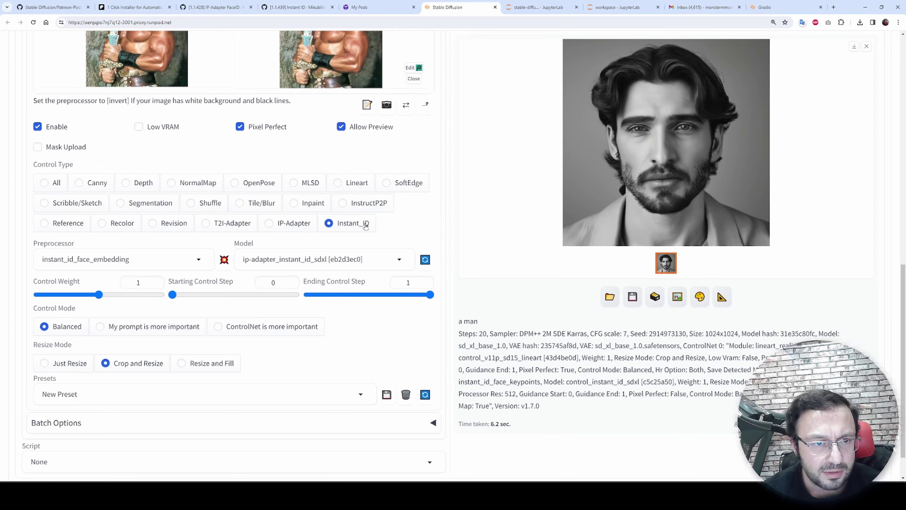
pyautogui.scroll(7, 357, 268)
pyautogui.click(223, 174)
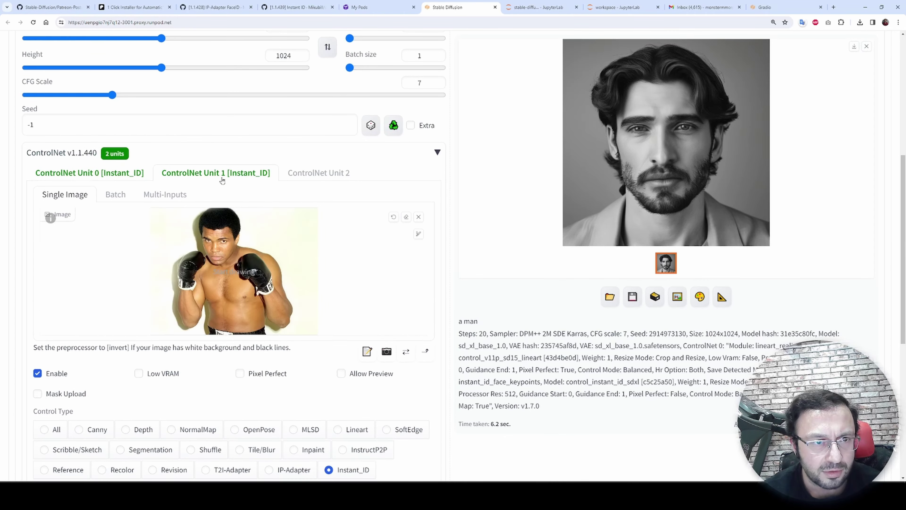
pyautogui.scroll(-4, 307, 428)
pyautogui.scroll(-1, 308, 428)
pyautogui.scroll(13, 745, 289)
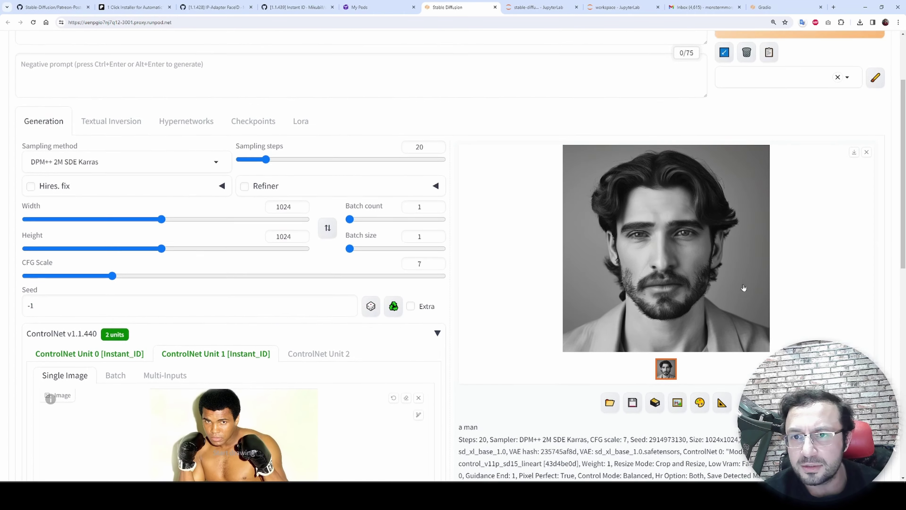
pyautogui.click(737, 106)
pyautogui.hotkey('ctrl', 'Tab')
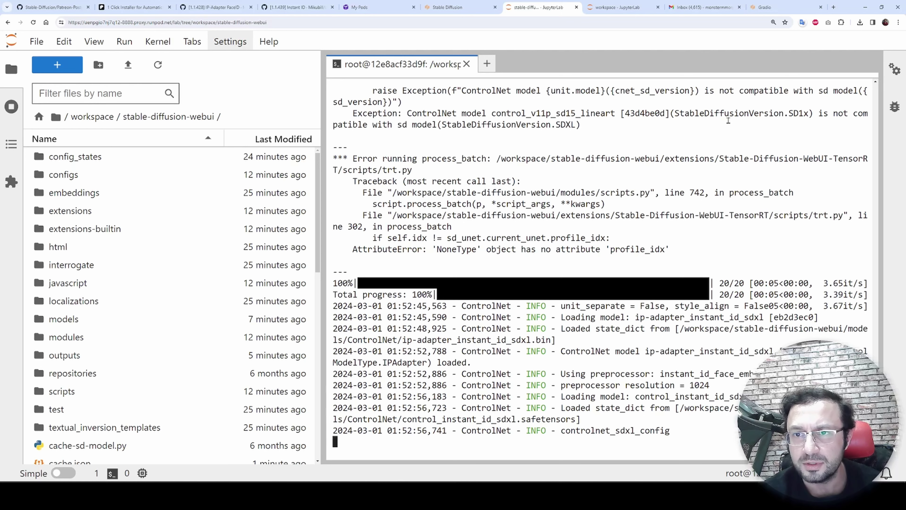
# - Move the InstantID Gradio browser tab beside the Stable Diffusion JupyterLab tab and enlarge its page
pyautogui.moveTo(767, 7); pyautogui.dragTo(606, 7)
pyautogui.hotkey('ctrl', '+')
pyautogui.hotkey('ctrl', '+')
pyautogui.hotkey('ctrl', '+')
pyautogui.hotkey('ctrl', '+')
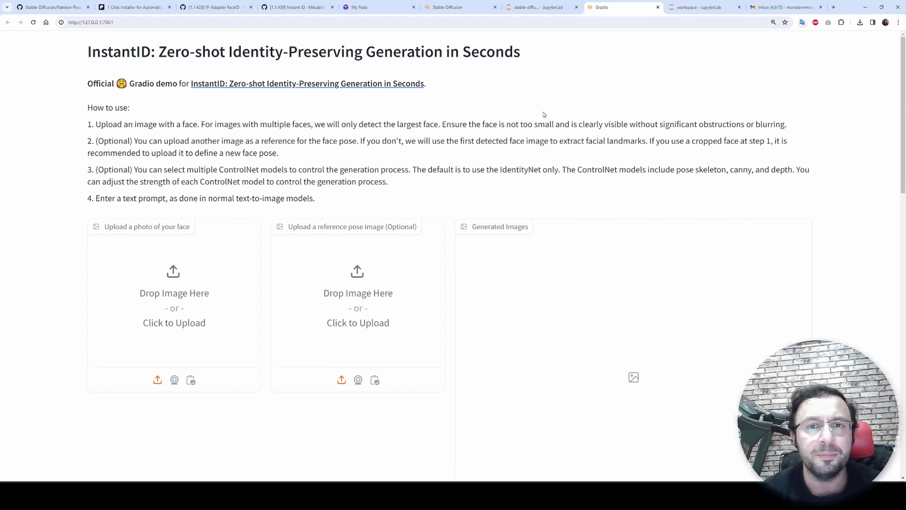
# - Monitor the generation in the Stable Diffusion web UI and examine the ControlNet loading messages and error traceback in the JupyterLab terminal
pyautogui.hotkey('ctrl', 'shift', 'Tab')
pyautogui.hotkey('ctrl', 'shift', 'Tab')
pyautogui.scroll(-2, 591, 183)
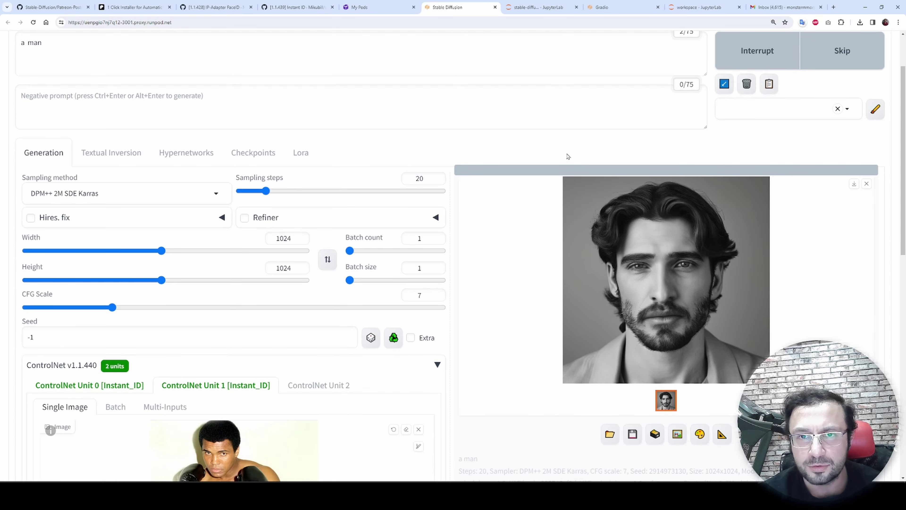
pyautogui.hotkey('ctrl', 'Tab')
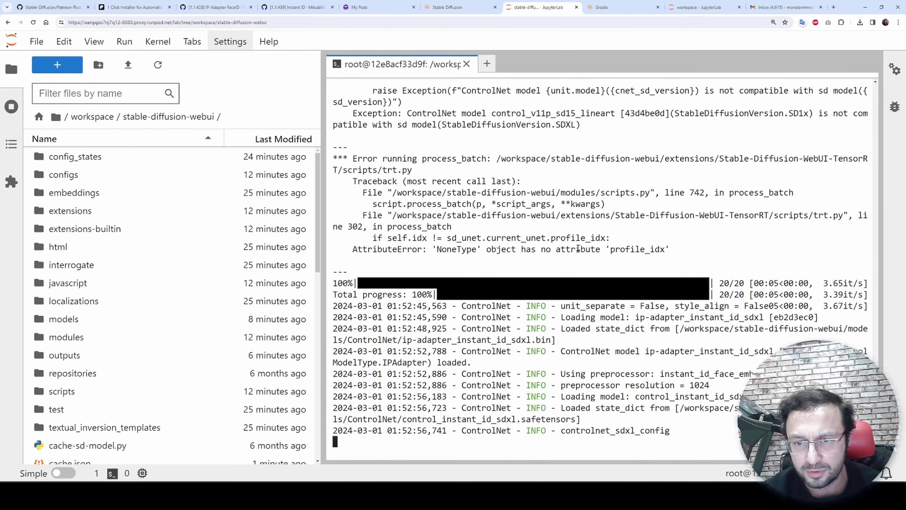
pyautogui.hotkey('ctrl', 'shift', 'Tab')
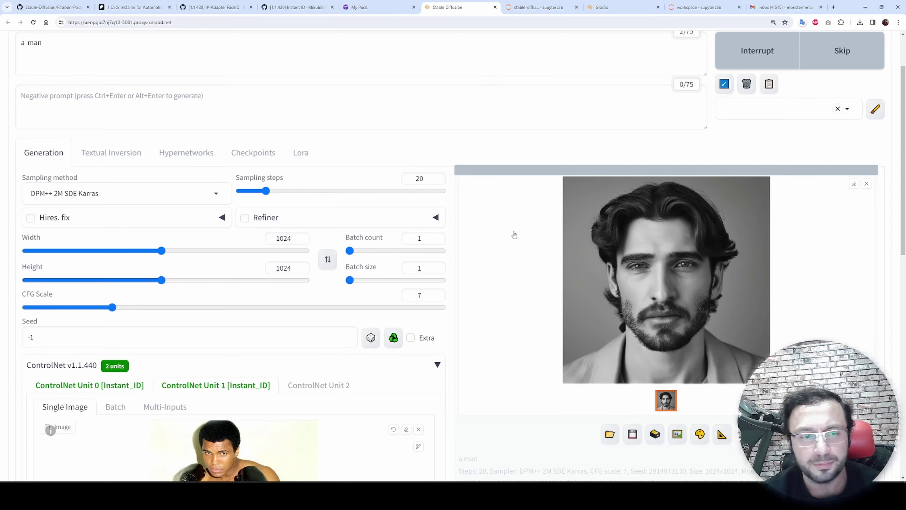
pyautogui.hotkey('ctrl', 'Tab')
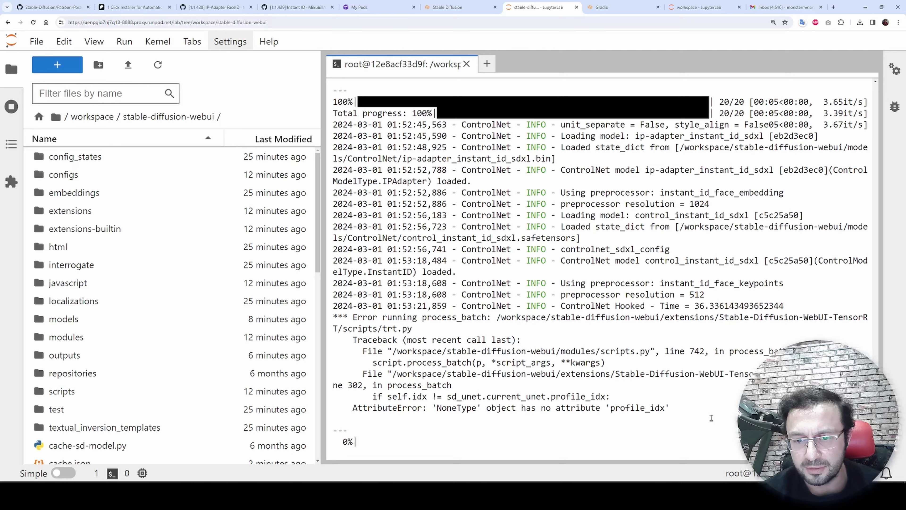
pyautogui.moveTo(674, 410); pyautogui.dragTo(536, 352)
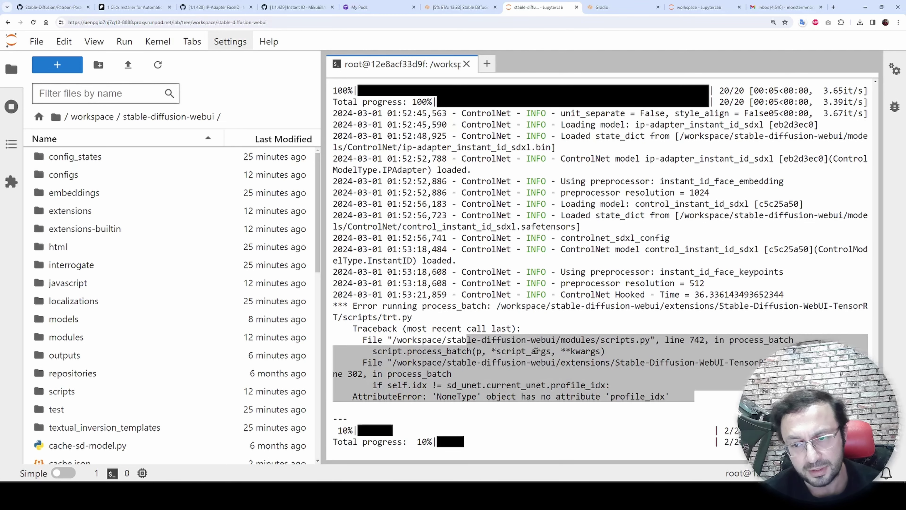
pyautogui.click(536, 352)
pyautogui.moveTo(680, 397); pyautogui.dragTo(440, 354)
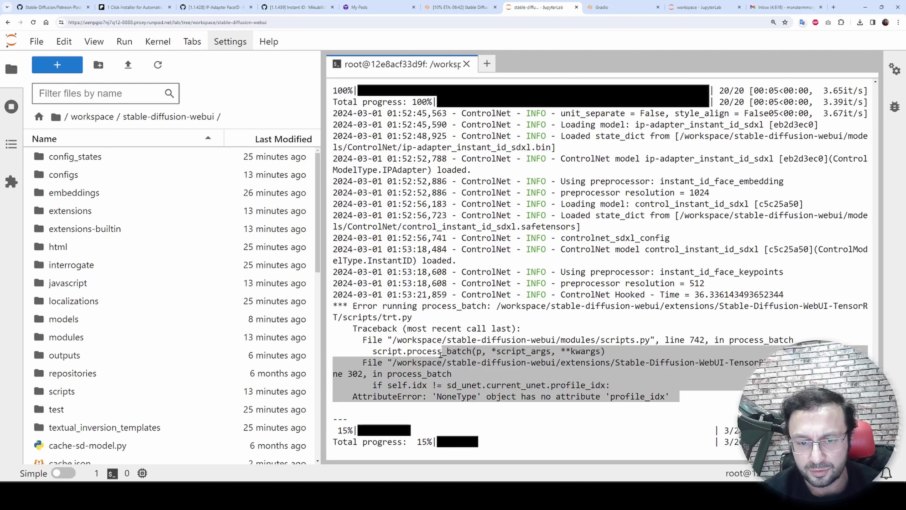
pyautogui.click(440, 353)
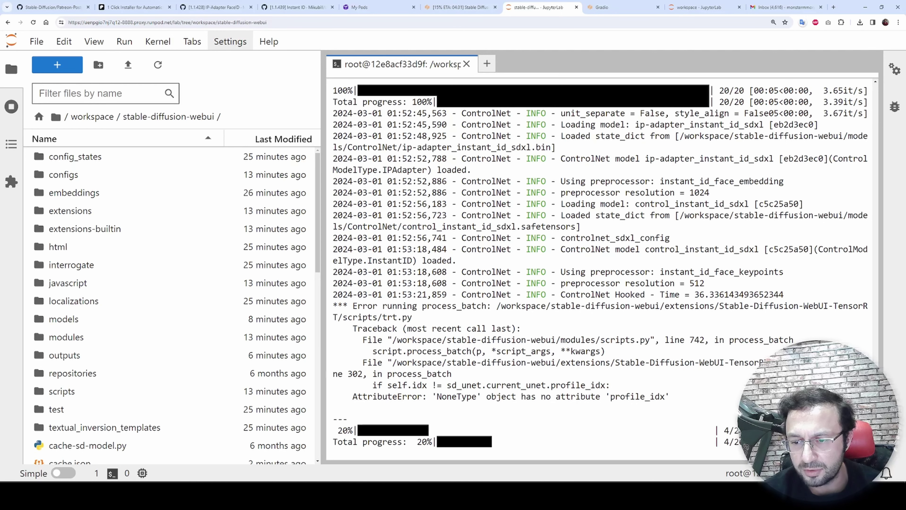
pyautogui.click(481, 6)
# - In the InstantID Gradio app, load the boxer picture as the face photo and the sword-holding barbarian as the reference pose
pyautogui.click(623, 6)
pyautogui.click(136, 325)
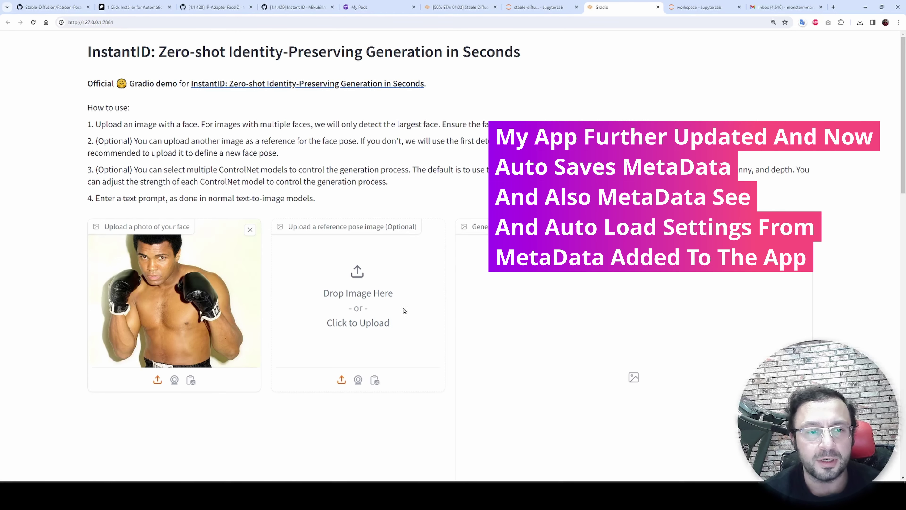
pyautogui.click(371, 295)
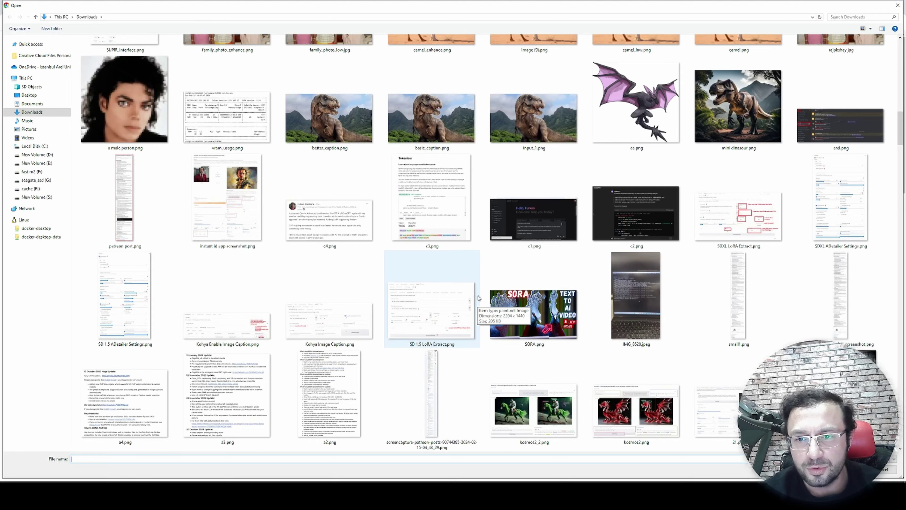
pyautogui.scroll(-10, 478, 298)
pyautogui.scroll(-15, 478, 298)
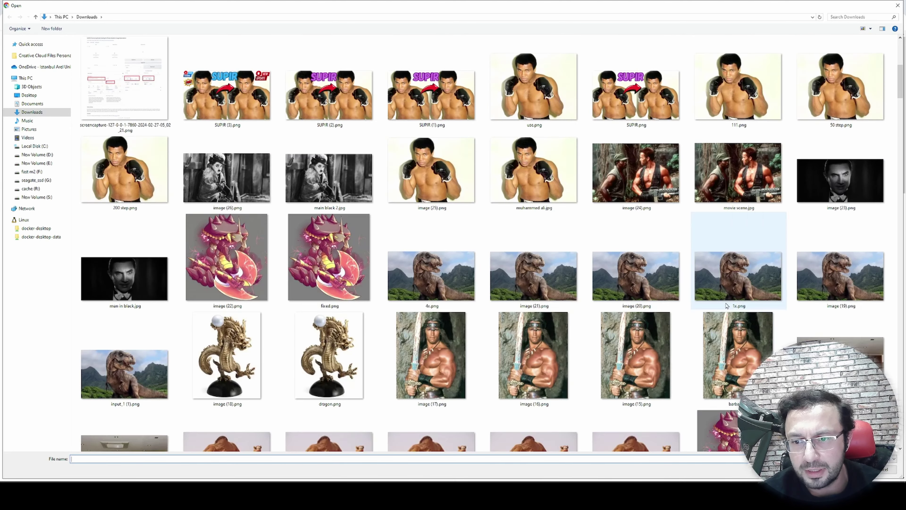
pyautogui.doubleClick(736, 337)
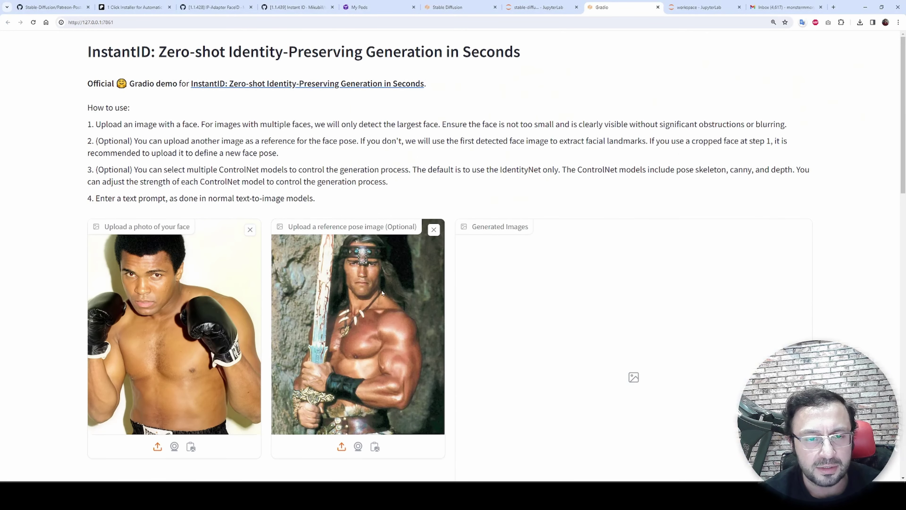
# - Enter "a man holding a sword" as the InstantID prompt
pyautogui.scroll(-2, 354, 317)
pyautogui.scroll(-7, 362, 313)
pyautogui.click(146, 276)
pyautogui.write('a man ho')
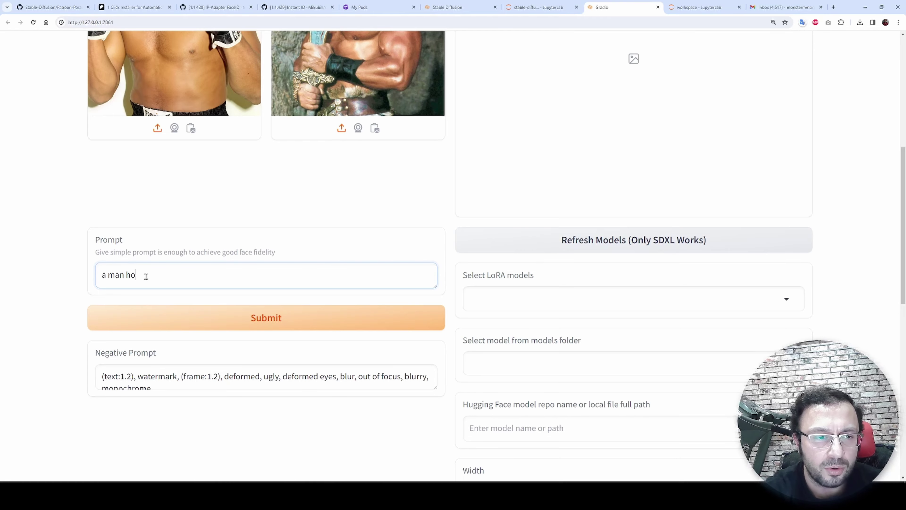
pyautogui.write('lding a sword')
# - Look through the InstantID generation settings, including the LoRA and model selectors, image size, style template and strength values
pyautogui.hotkey('ctrl', '-')
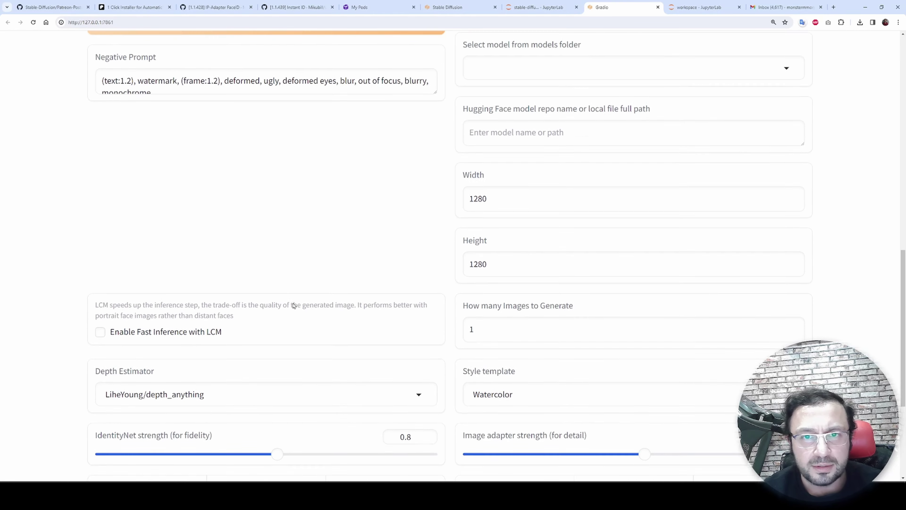
pyautogui.scroll(-2, 530, 181)
pyautogui.scroll(3, 529, 181)
pyautogui.click(605, 164)
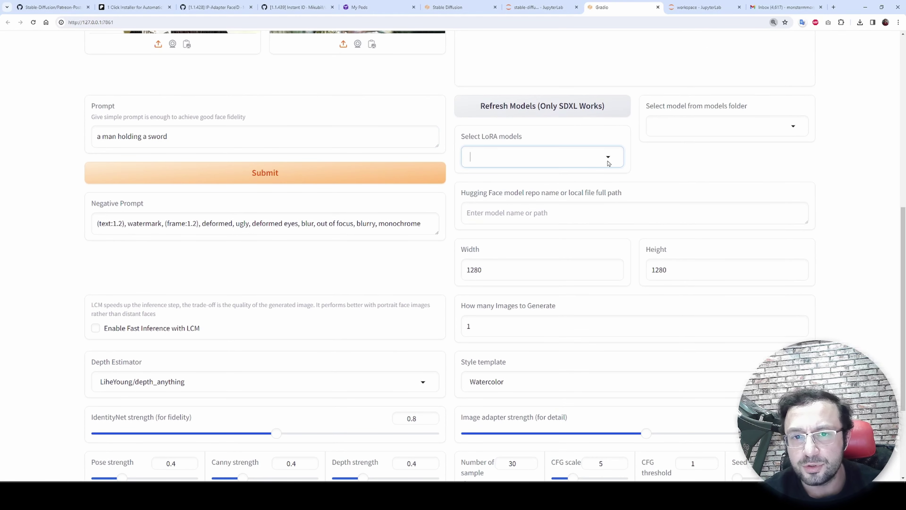
pyautogui.click(694, 123)
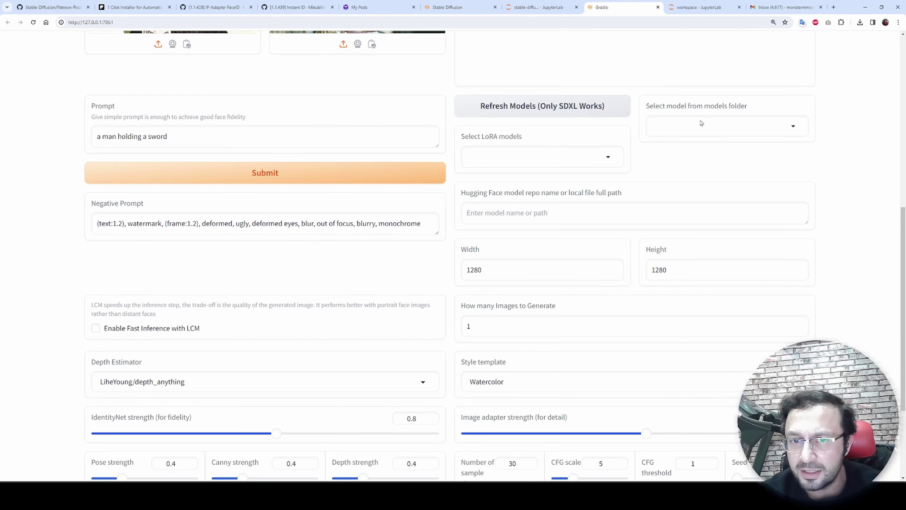
pyautogui.click(701, 123)
pyautogui.click(779, 71)
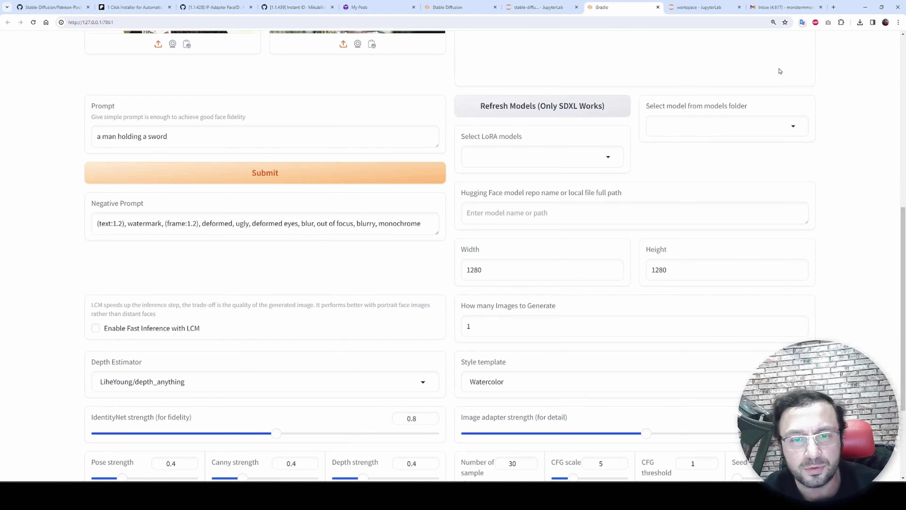
pyautogui.scroll(-4, 218, 267)
pyautogui.scroll(2, 586, 309)
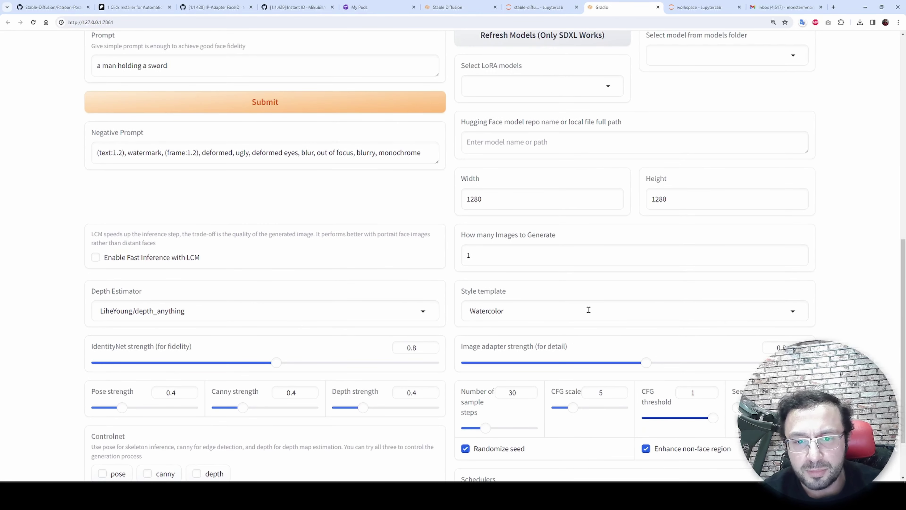
pyautogui.scroll(3, 464, 314)
pyautogui.scroll(-4, 339, 319)
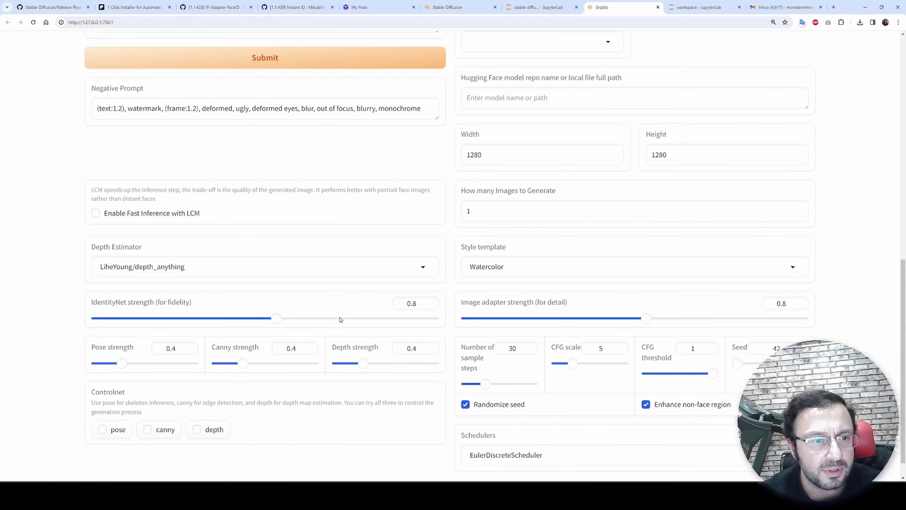
pyautogui.scroll(-1, 340, 319)
pyautogui.scroll(15, 187, 425)
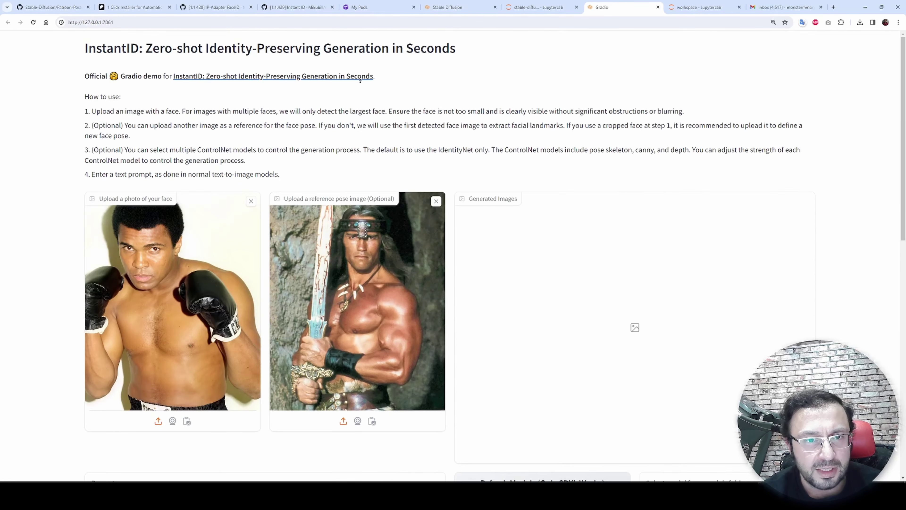
pyautogui.scroll(-15, 62, 376)
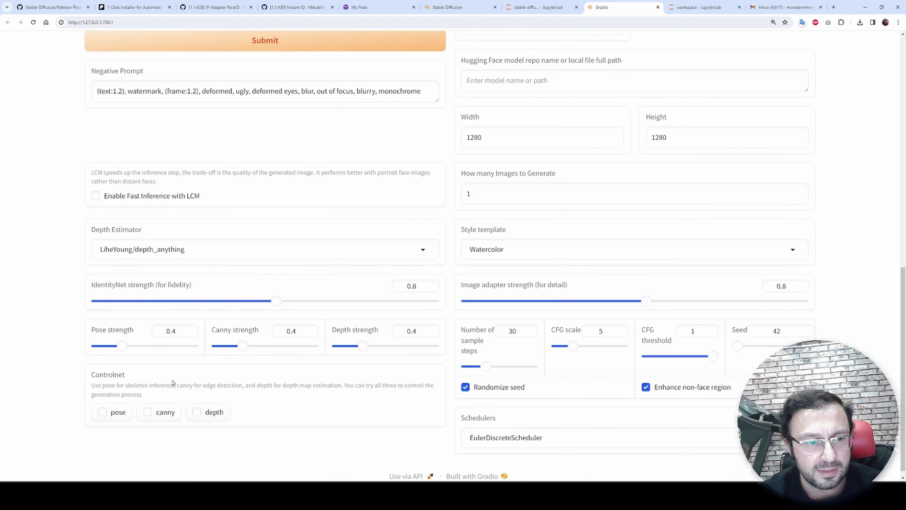
# - Enable the depth ControlNet for the InstantID generation, leaving canny off
pyautogui.click(157, 407)
pyautogui.click(158, 409)
pyautogui.click(214, 404)
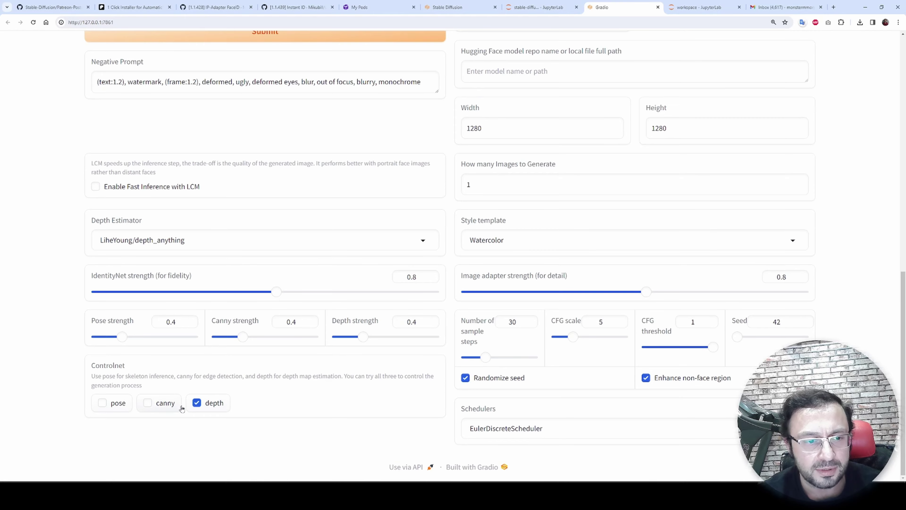
pyautogui.click(207, 404)
pyautogui.click(212, 406)
# - Submit the InstantID generation and check the GPU's memory usage in Task Manager
pyautogui.scroll(4, 300, 418)
pyautogui.scroll(4, 301, 418)
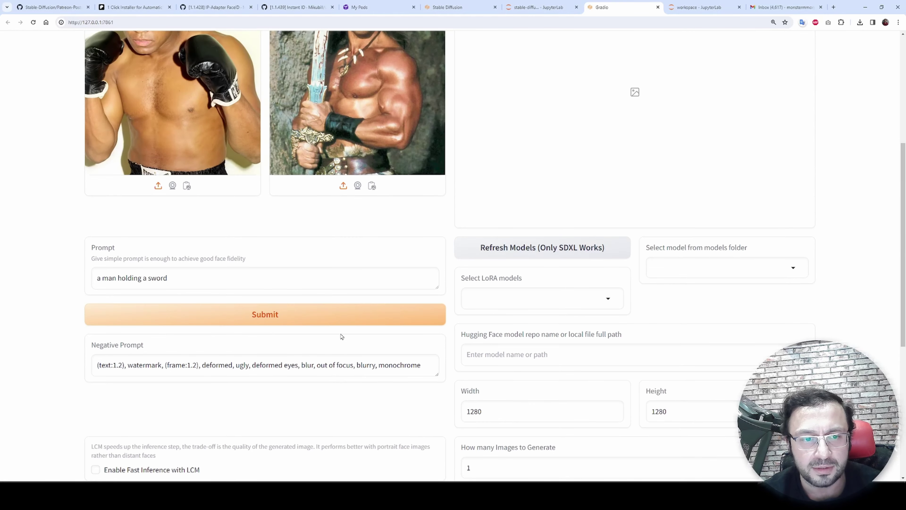
pyautogui.click(341, 321)
pyautogui.hotkey('ctrl', 'shift', 'Escape')
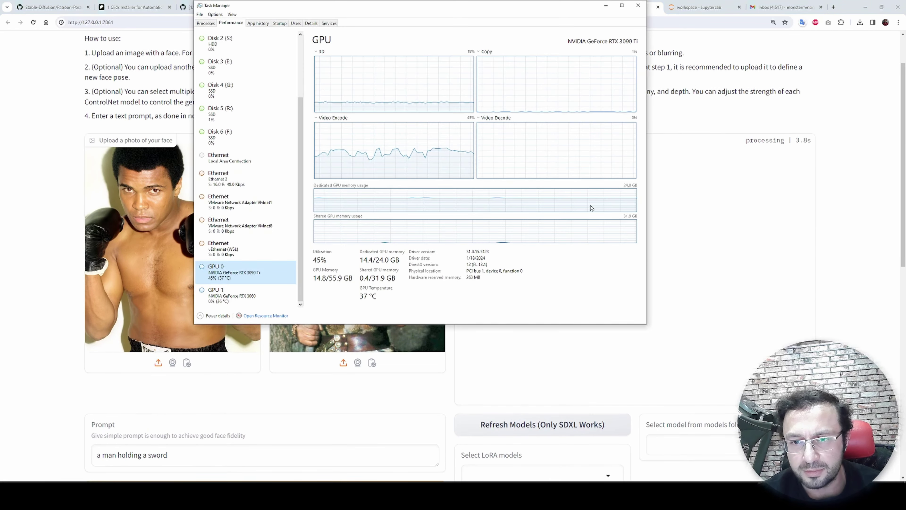
pyautogui.click(804, 201)
# - Return to the Stable Diffusion web UI and inspect the generated Instant_ID image and its preprocessor preview
pyautogui.hotkey('ctrl', '6')
pyautogui.scroll(-2, 695, 246)
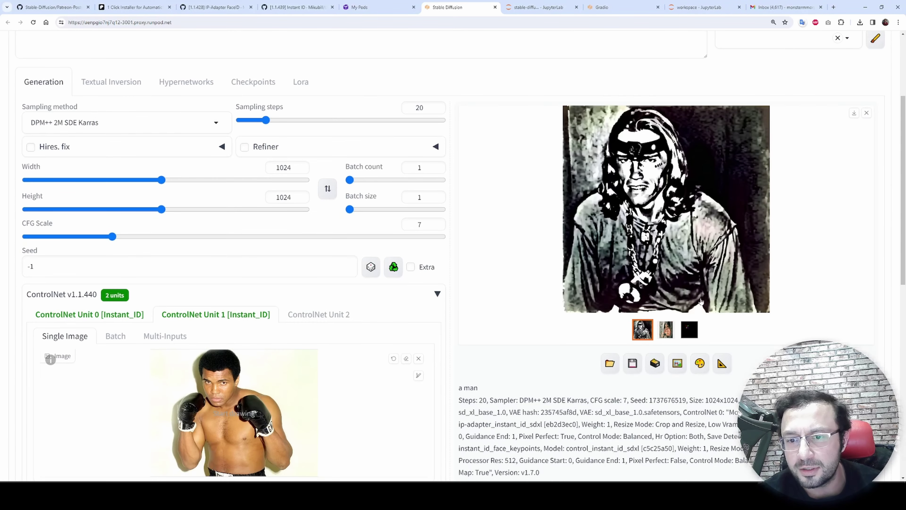
pyautogui.click(665, 329)
pyautogui.click(643, 329)
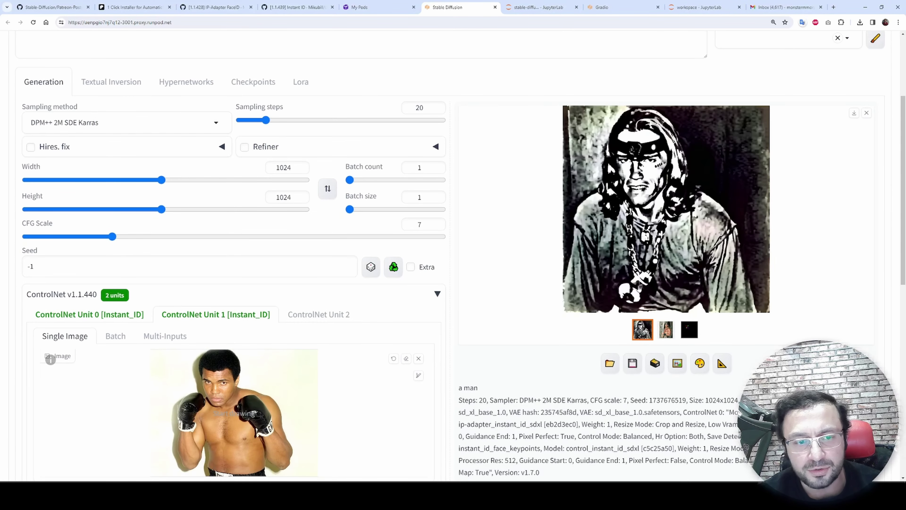
# - Compare the generated image with the face embedding and face keypoints preprocessor outputs in the result gallery
pyautogui.click(689, 329)
pyautogui.click(664, 331)
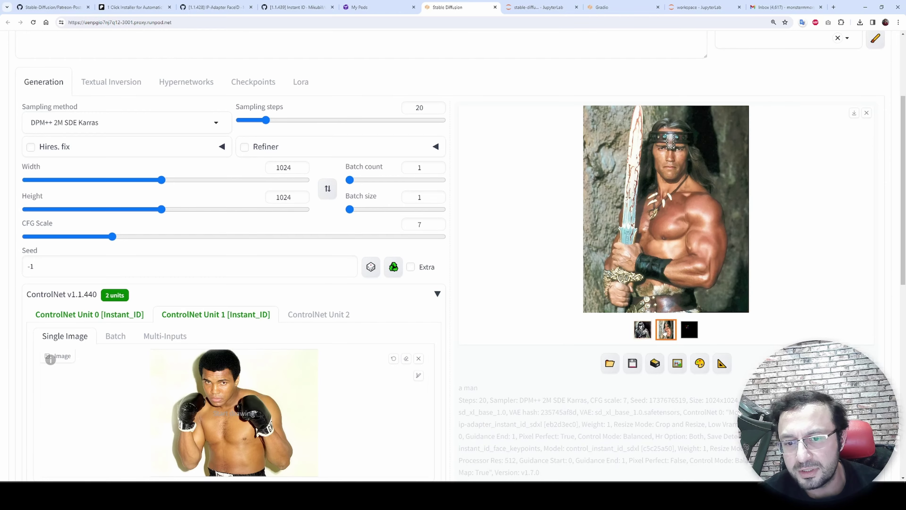
pyautogui.click(643, 329)
# - Enable Pixel Perfect for ControlNet Unit 1
pyautogui.scroll(-5, 522, 276)
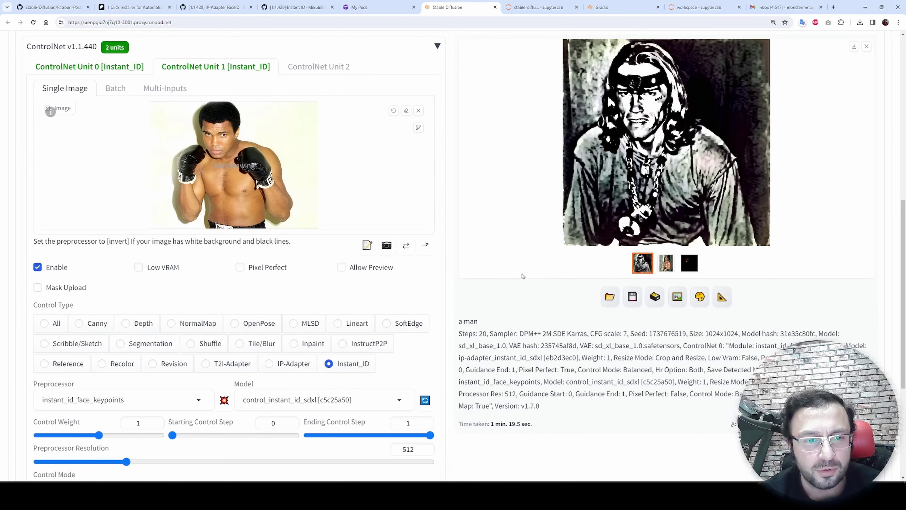
pyautogui.scroll(-2, 552, 257)
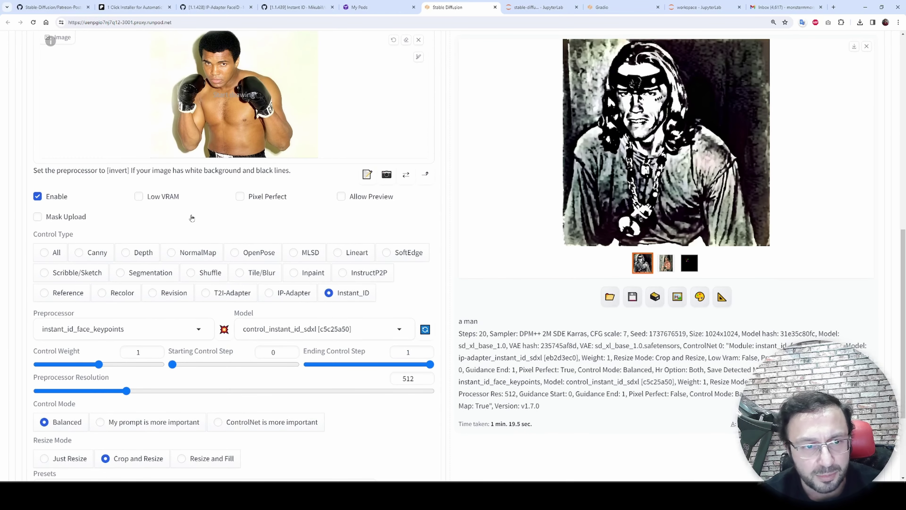
pyautogui.click(260, 197)
pyautogui.scroll(-3, 221, 250)
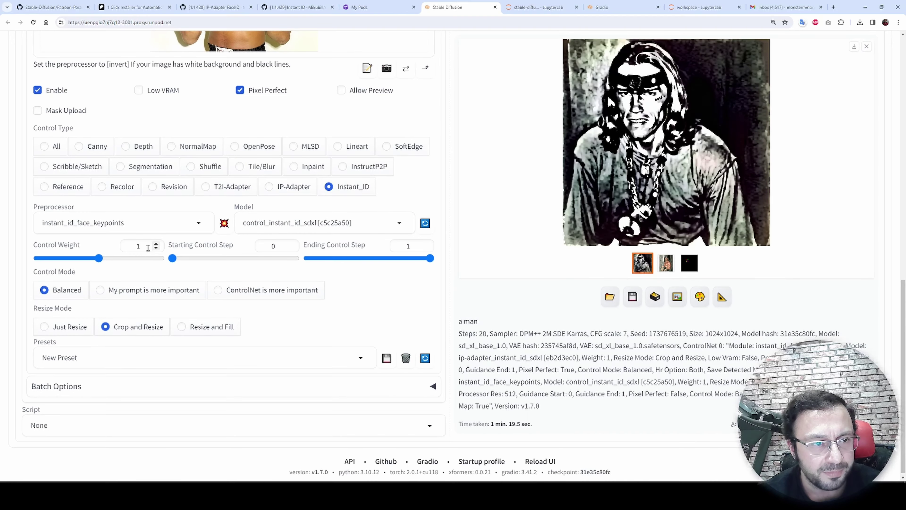
pyautogui.doubleClick(125, 243)
pyautogui.write('0')
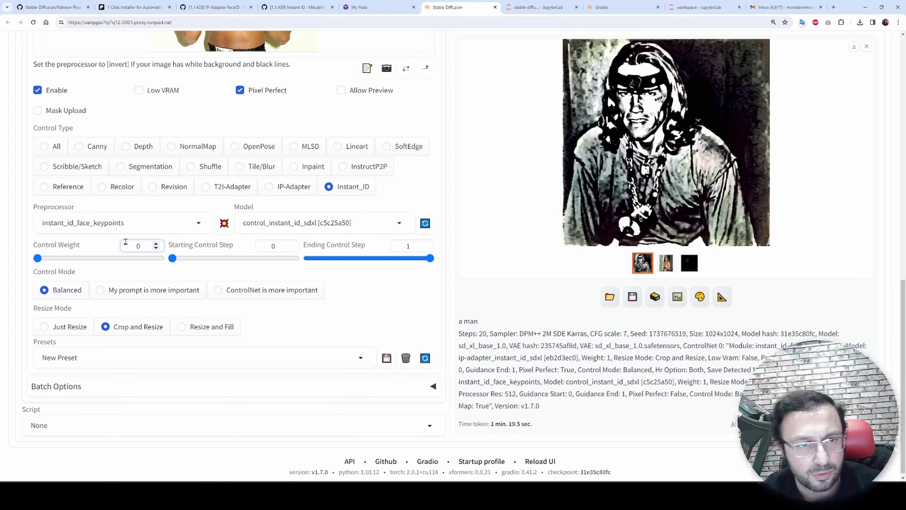
pyautogui.hotkey('ctrl', 'z')
# - Check the settings of ControlNet Unit 0 and generate a new image with the prompt "a man"
pyautogui.scroll(6, 93, 112)
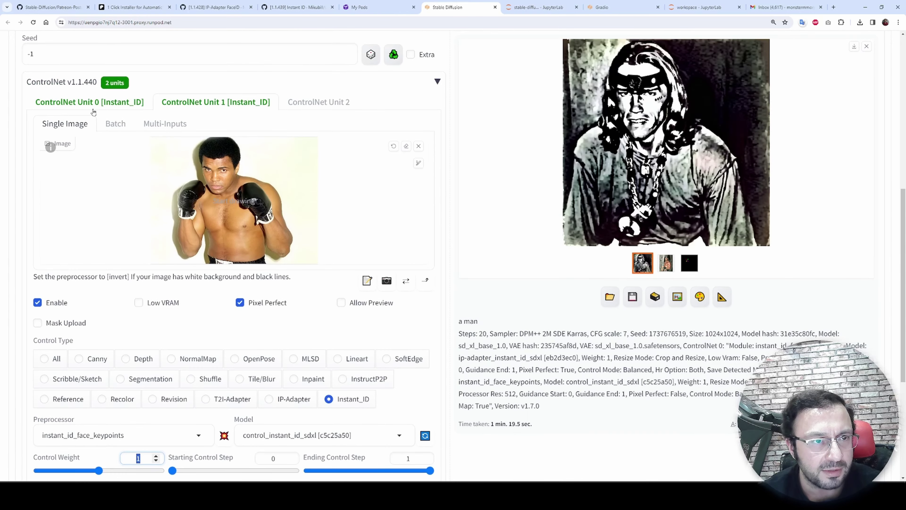
pyautogui.click(93, 104)
pyautogui.scroll(-4, 93, 112)
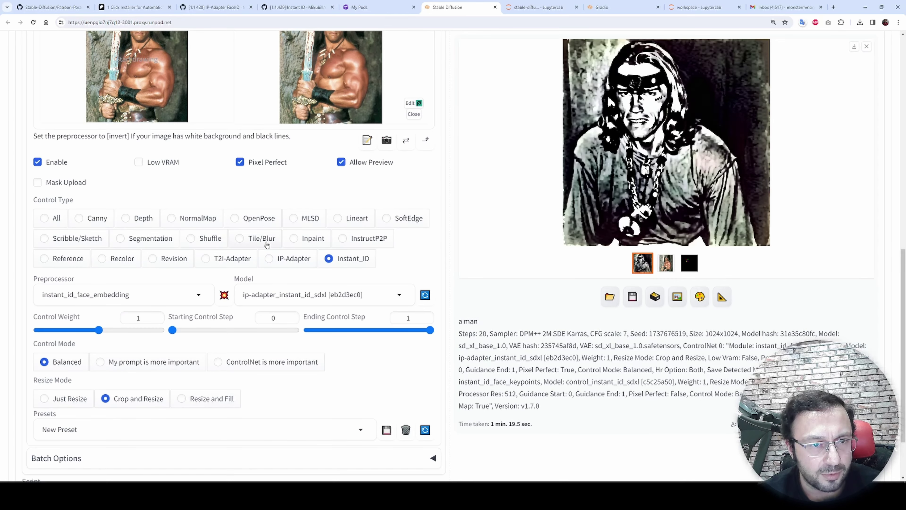
pyautogui.scroll(12, 259, 167)
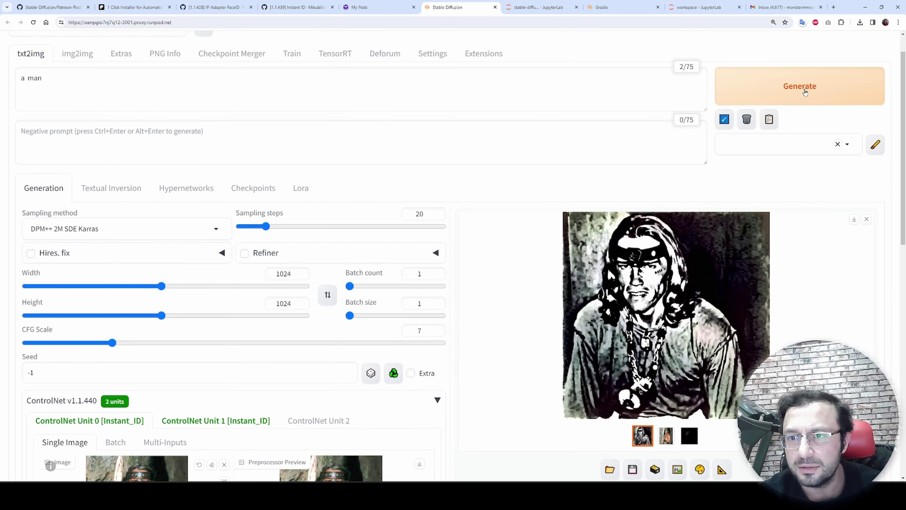
pyautogui.click(805, 92)
# - Switch to the InstantID app and check its generation progress and the GPU's memory usage in Task Manager
pyautogui.click(638, 5)
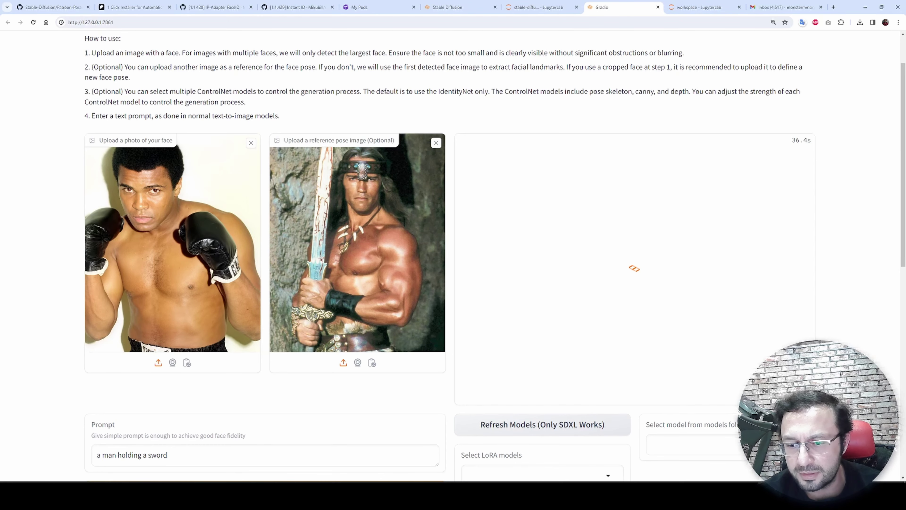
pyautogui.hotkey('alt', 'Tab')
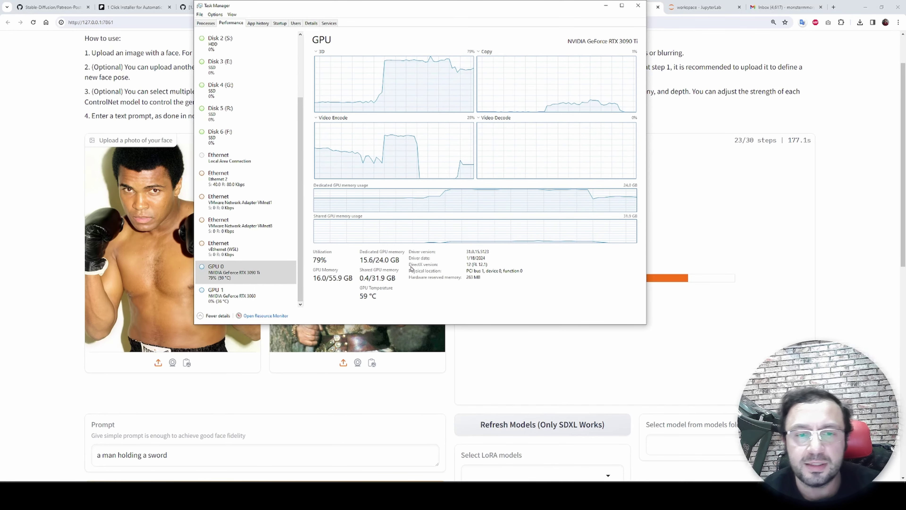
pyautogui.click(606, 6)
# - Return to the Stable Diffusion web UI and inspect the new Instant_ID image and its preprocessor outputs
pyautogui.click(448, 7)
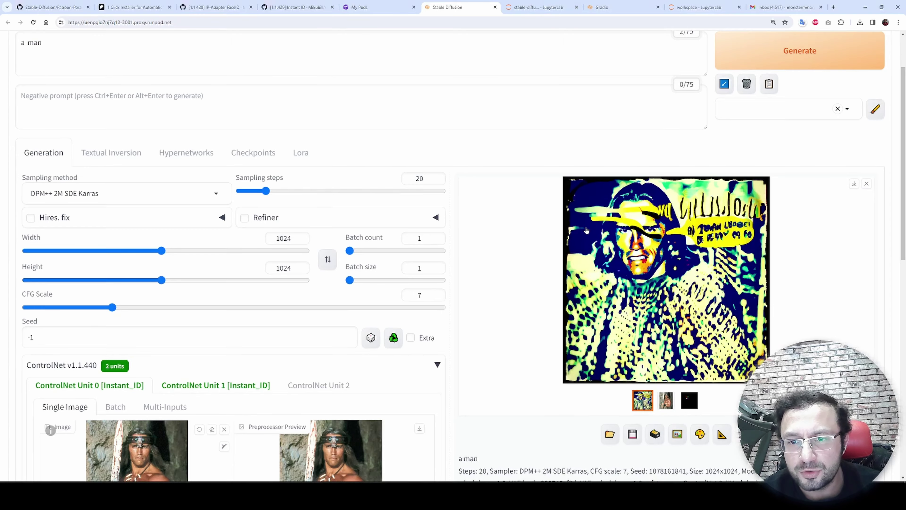
pyautogui.scroll(2, 407, 136)
pyautogui.scroll(-8, 548, 251)
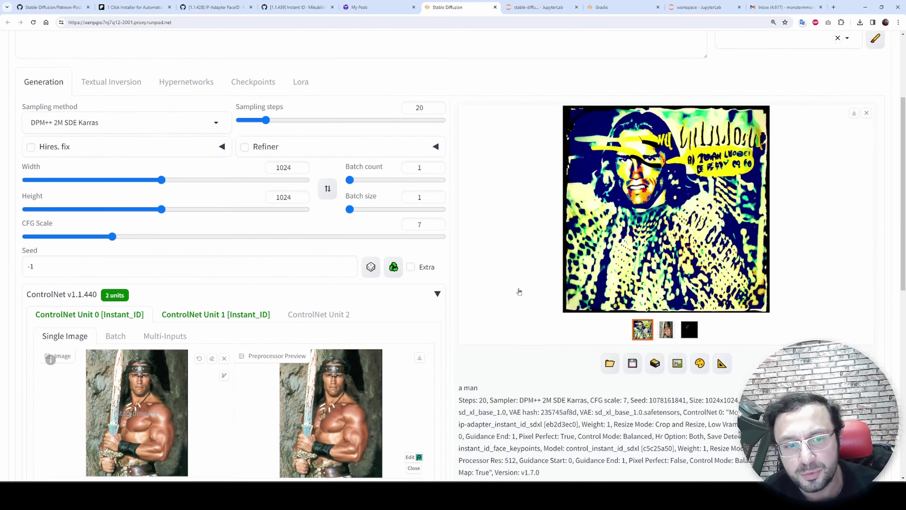
pyautogui.scroll(3, 659, 237)
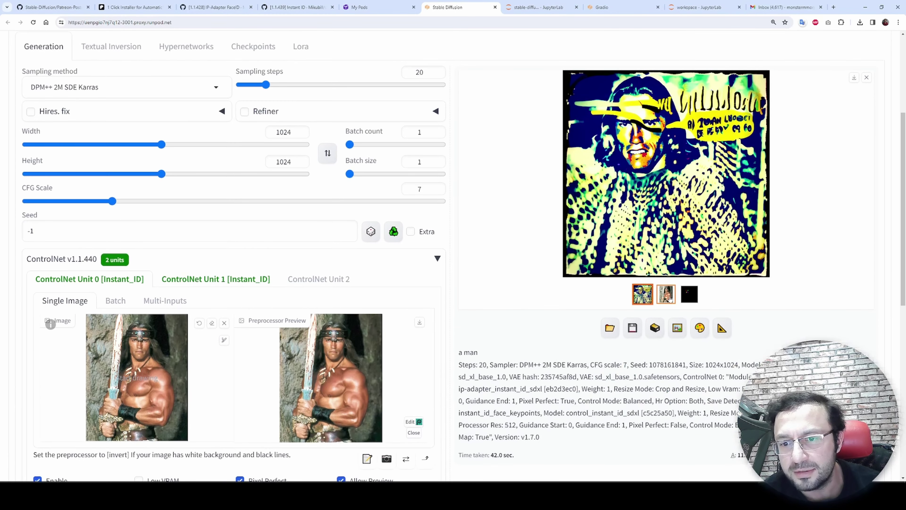
pyautogui.click(689, 296)
pyautogui.click(643, 294)
# - Set the control weight of ControlNet Unit 0 to 0.5
pyautogui.scroll(-10, 153, 310)
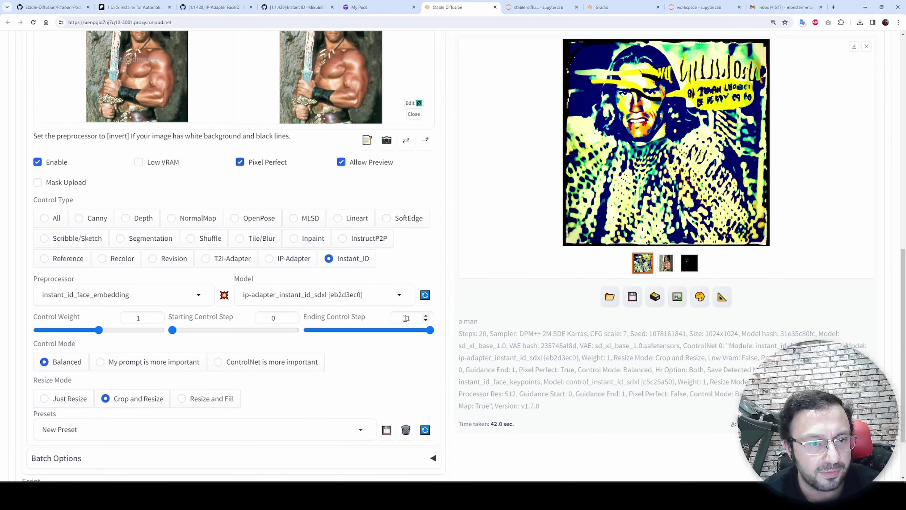
pyautogui.doubleClick(145, 282)
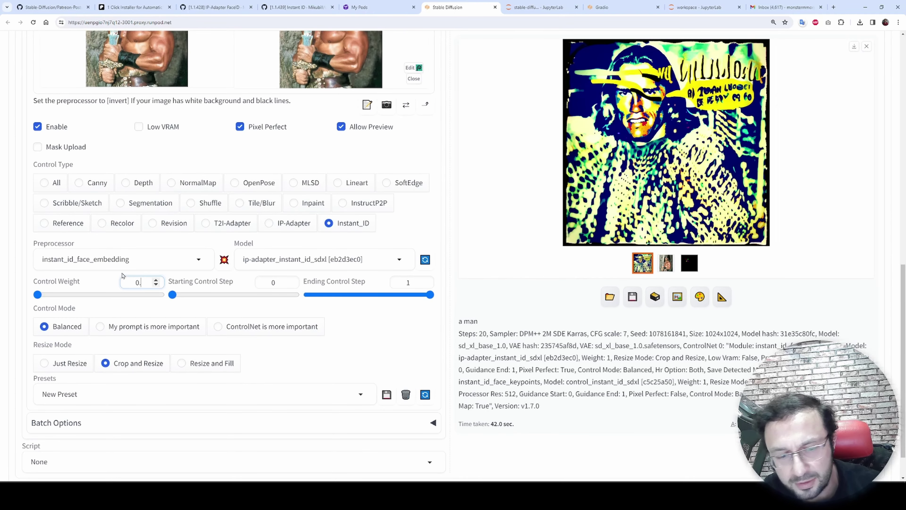
pyautogui.write('0.5')
pyautogui.hotkey('ctrl', 'a')
pyautogui.scroll(5, 120, 187)
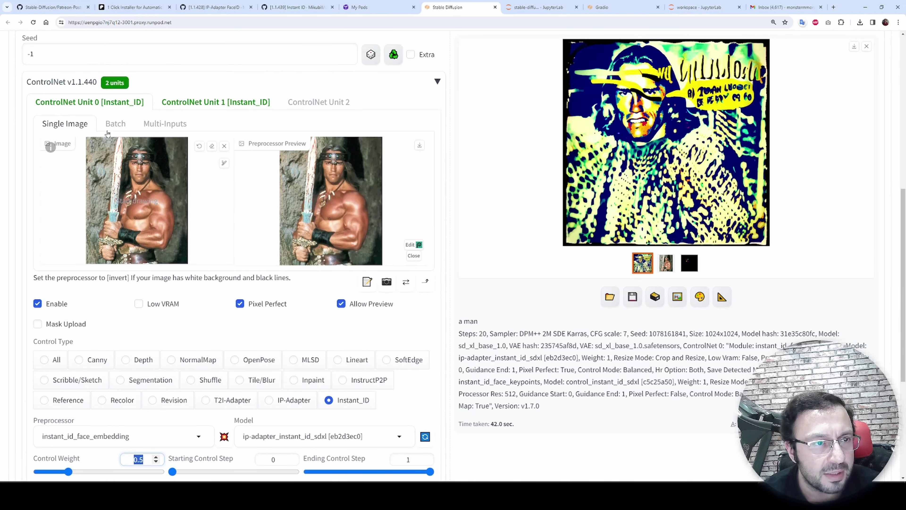
# - Set the control weight of ControlNet Unit 1 to 0.5 and generate the image again
pyautogui.click(154, 102)
pyautogui.scroll(-5, 153, 214)
pyautogui.doubleClick(135, 316)
pyautogui.write('0.5')
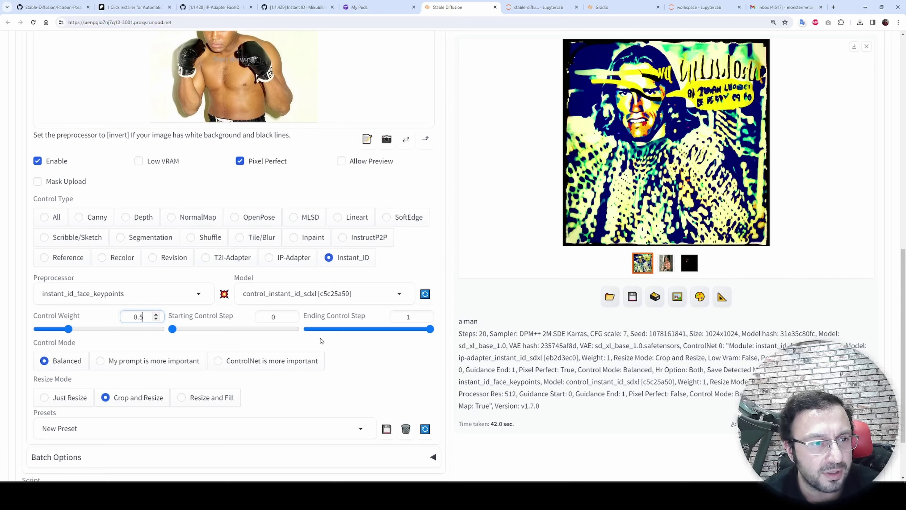
pyautogui.scroll(10, 711, 313)
pyautogui.scroll(3, 710, 313)
pyautogui.click(799, 51)
# - Switch to the InstantID app and view the whole generated sword image in the preview
pyautogui.click(607, 7)
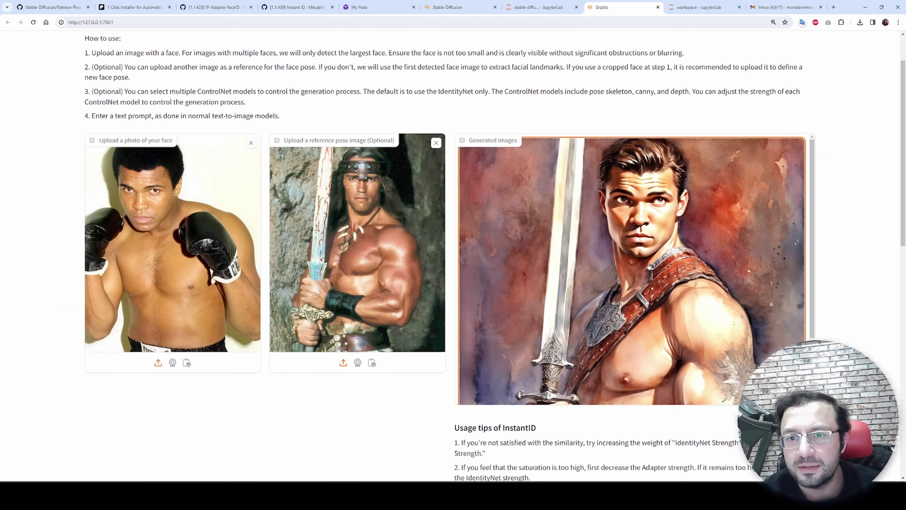
pyautogui.click(655, 259)
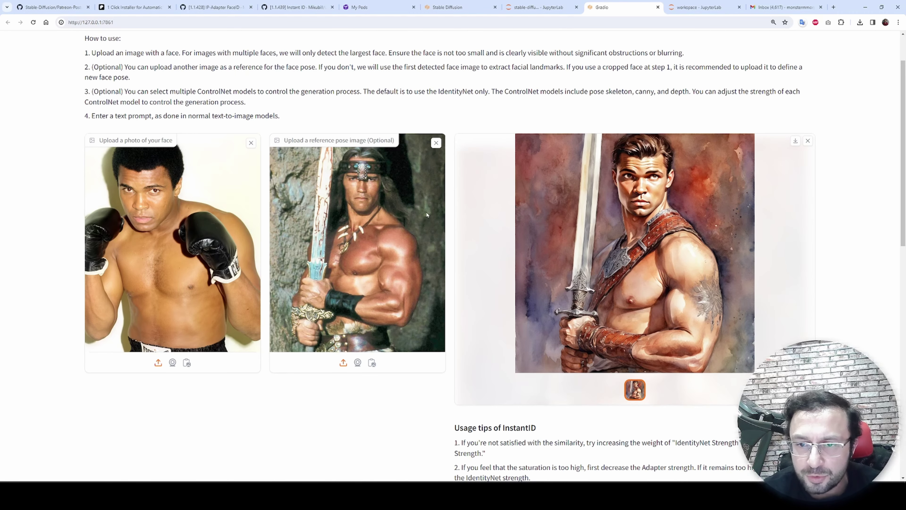
# - Replace the face photo with the red-suit portrait and the reference pose image with the grey-suit photo taken inside a car
pyautogui.click(435, 142)
pyautogui.click(437, 145)
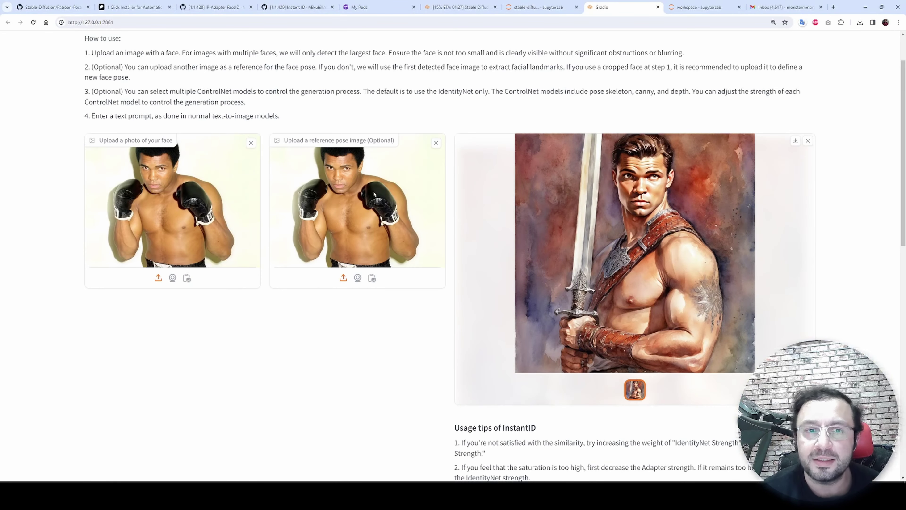
pyautogui.click(436, 142)
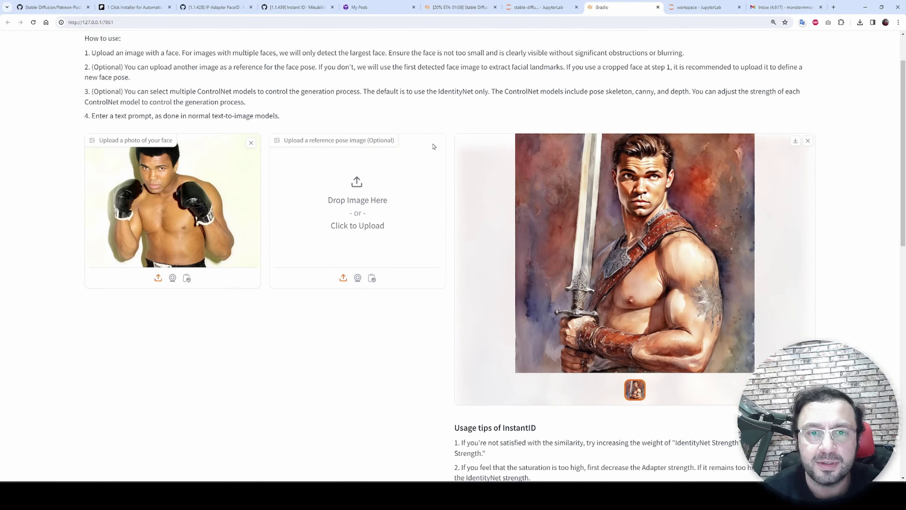
pyautogui.click(250, 142)
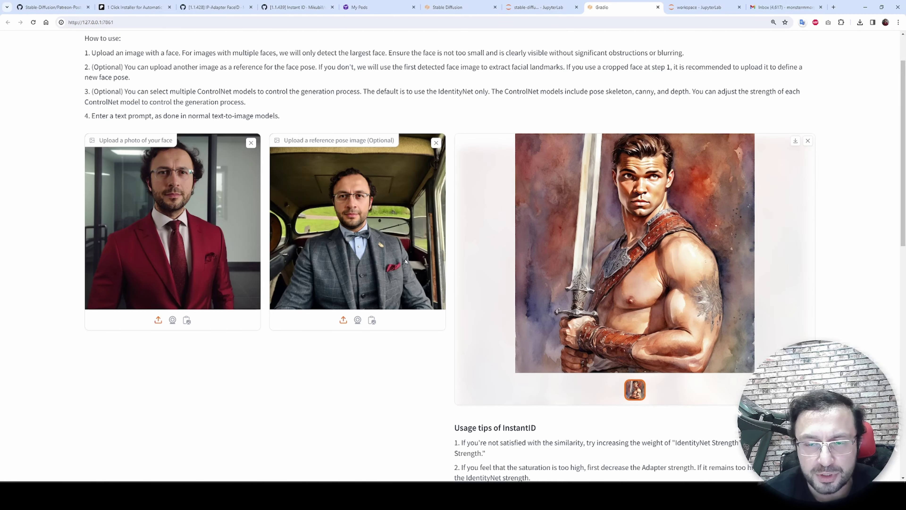
# - Replace the InstantID prompt with a new one beginning "a man standing on a"
pyautogui.scroll(-15, 405, 262)
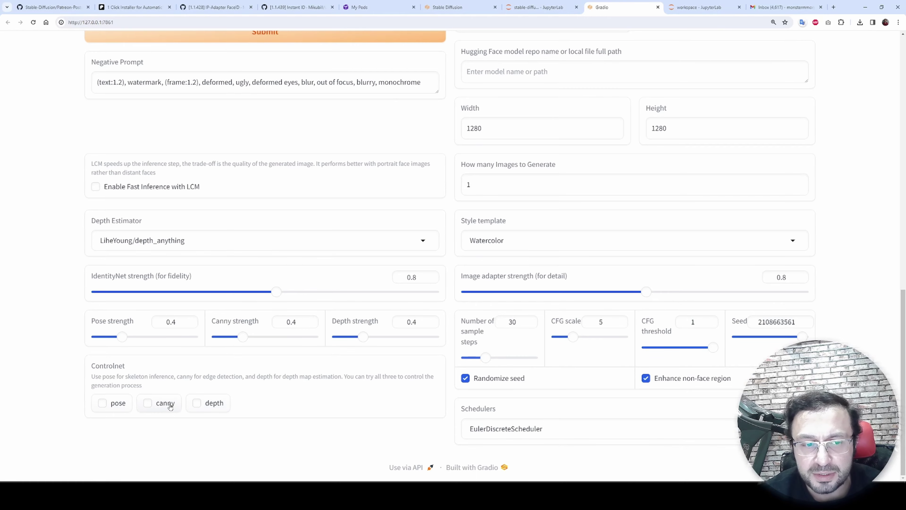
pyautogui.scroll(3, 306, 371)
pyautogui.scroll(6, 306, 371)
pyautogui.scroll(-2, 441, 296)
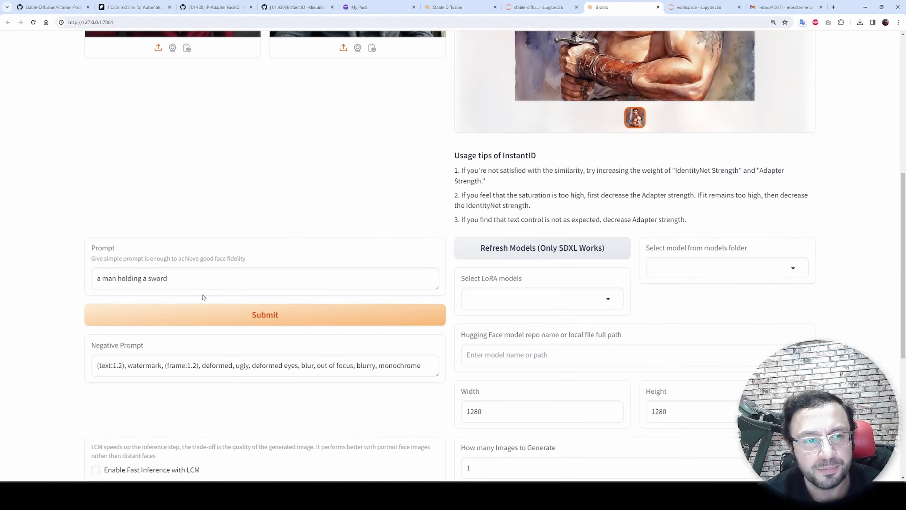
pyautogui.tripleClick(209, 283)
pyautogui.scroll(2, 279, 265)
pyautogui.scroll(-2, 277, 265)
pyautogui.write('a man sta')
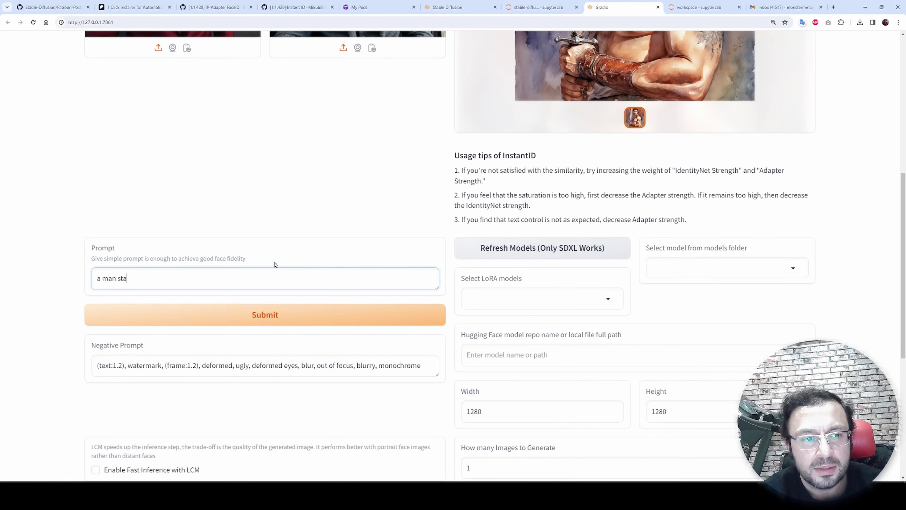
pyautogui.write('nding on a c')
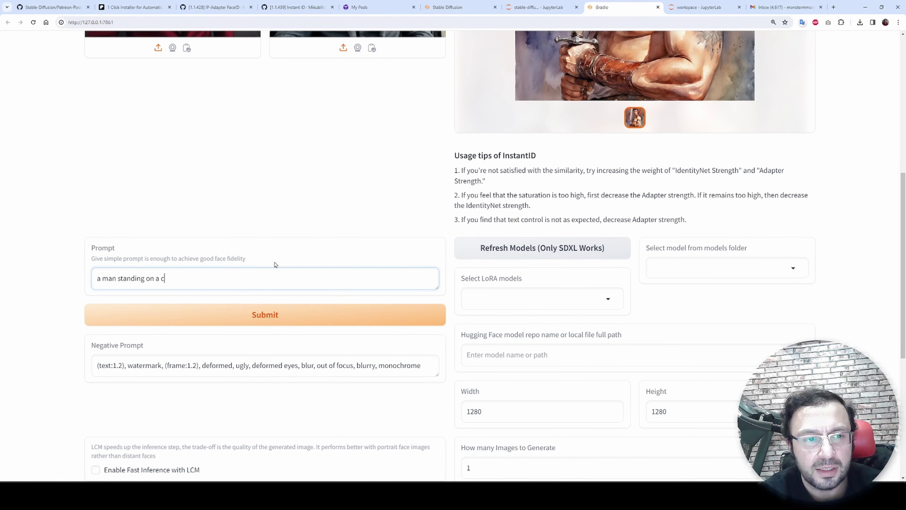